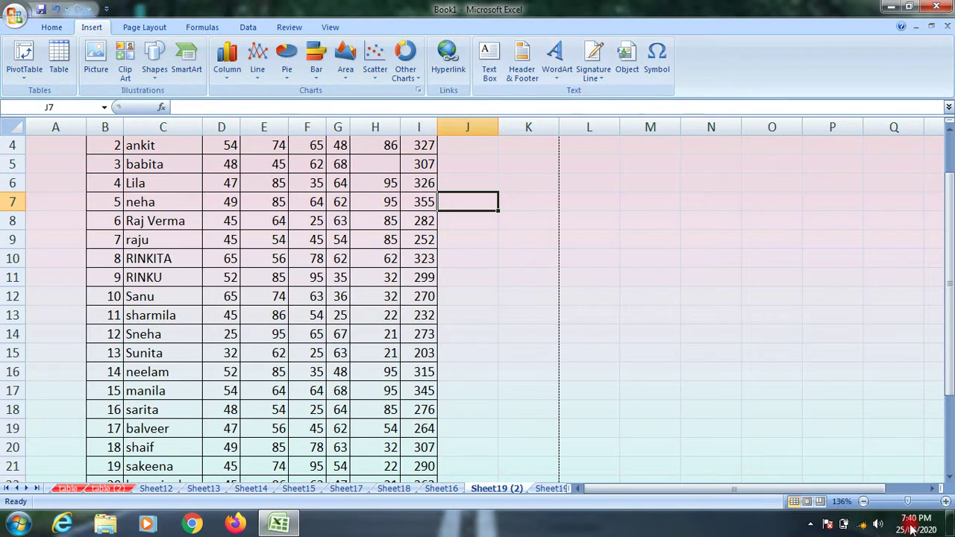
{"action": "left_click", "coordinate": [860, 520]}
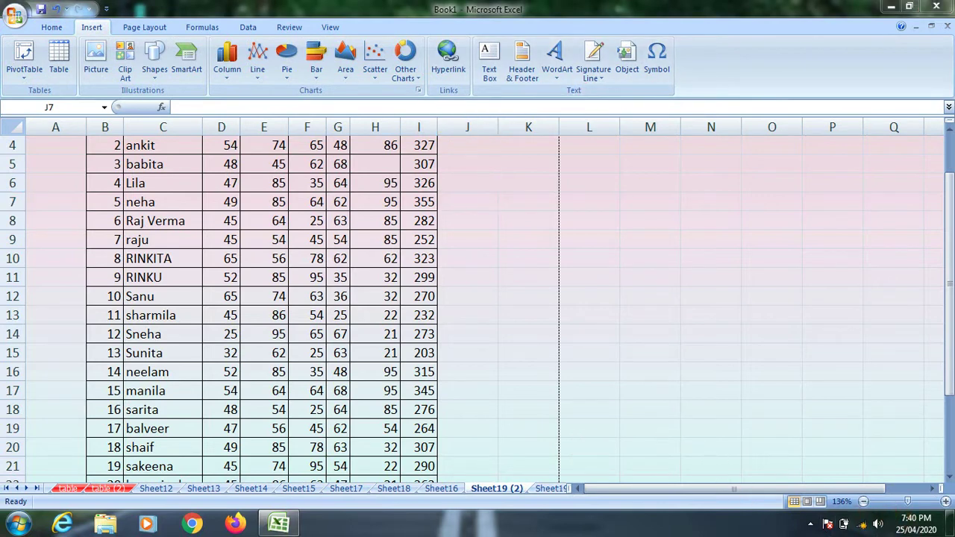
{"action": "mouse_move", "coordinate": [679, 328]}
{"action": "left_mouse_down"}
{"action": "mouse_move", "coordinate": [571, 128]}
{"action": "mouse_move", "coordinate": [567, 93]}
{"action": "left_mouse_up"}
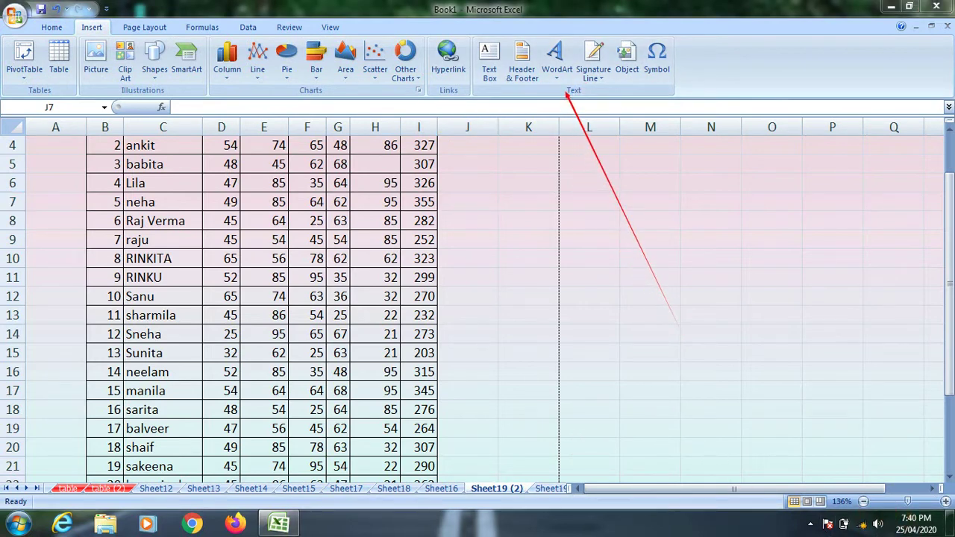
{"action": "mouse_move", "coordinate": [593, 326]}
{"action": "left_mouse_down"}
{"action": "mouse_move", "coordinate": [510, 148]}
{"action": "mouse_move", "coordinate": [492, 81]}
{"action": "left_mouse_up"}
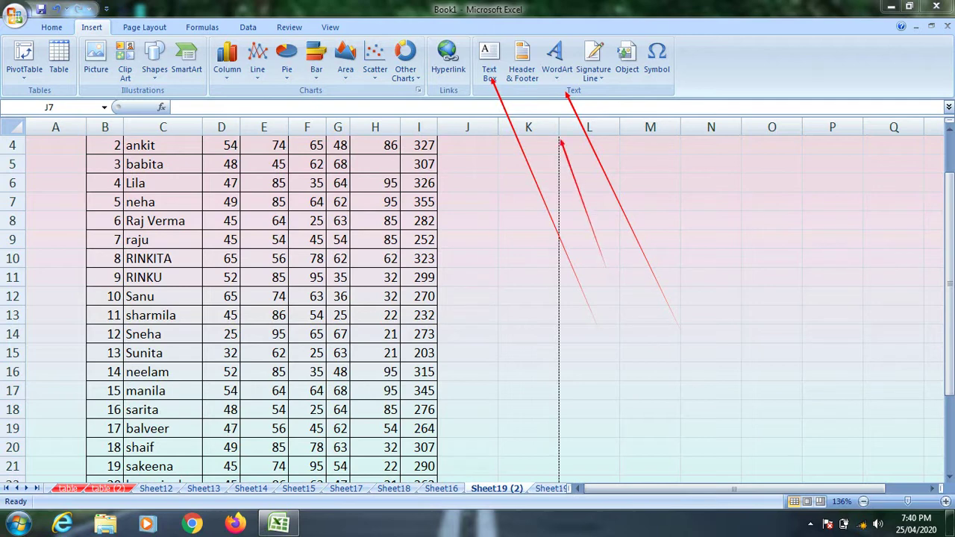
{"action": "left_click_drag", "start_coordinate": [561, 142], "coordinate": [533, 85]}
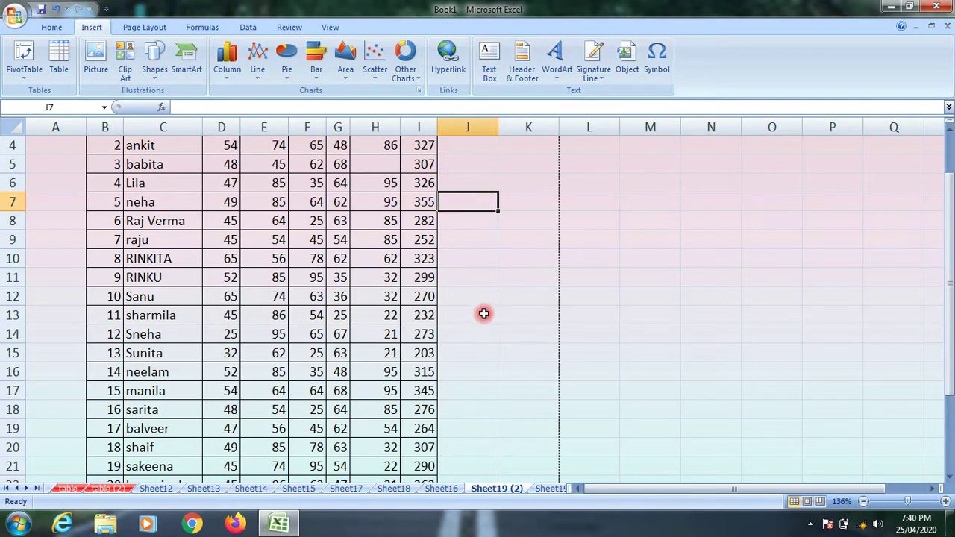
Activate the Text Box tool and check the sheet's full page in print preview with margins shown.
{"action": "left_click", "coordinate": [498, 68]}
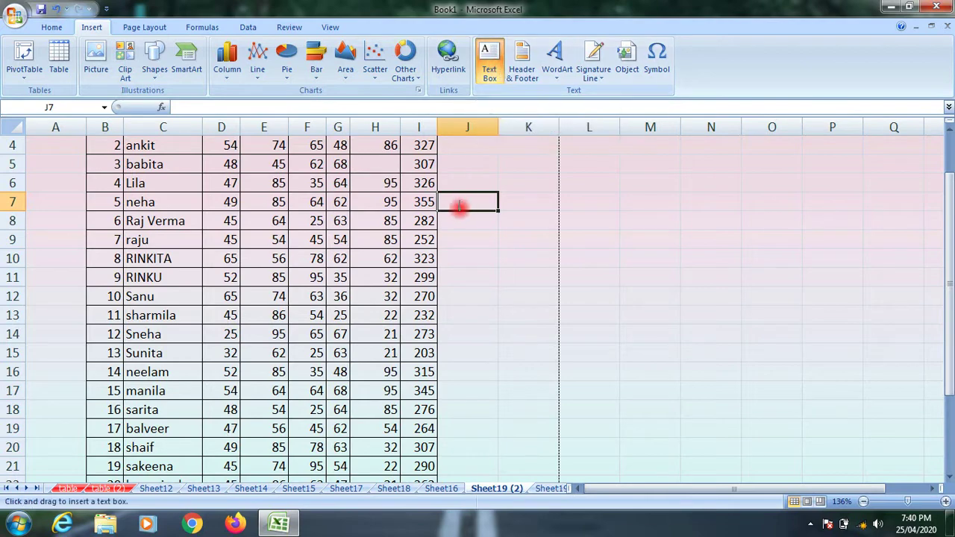
{"action": "scroll", "coordinate": [462, 214], "scroll_direction": "up", "scroll_amount": 1}
{"action": "left_click", "coordinate": [15, 15]}
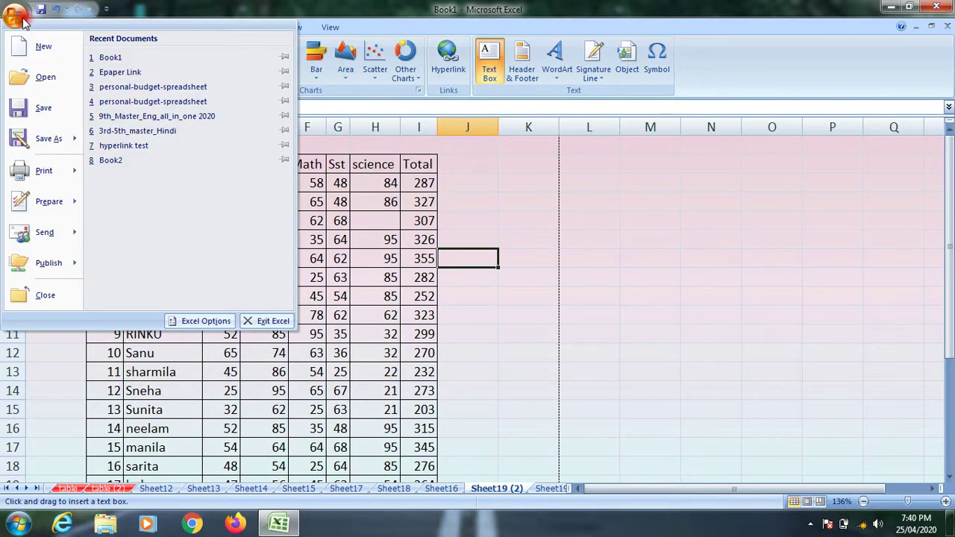
{"action": "mouse_move", "coordinate": [41, 173]}
{"action": "left_click", "coordinate": [120, 184]}
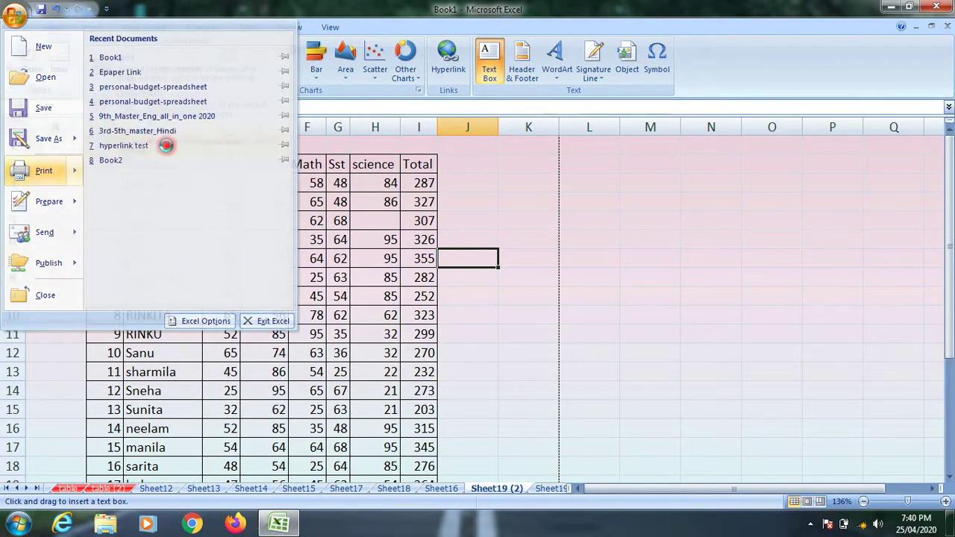
{"action": "left_click", "coordinate": [445, 185]}
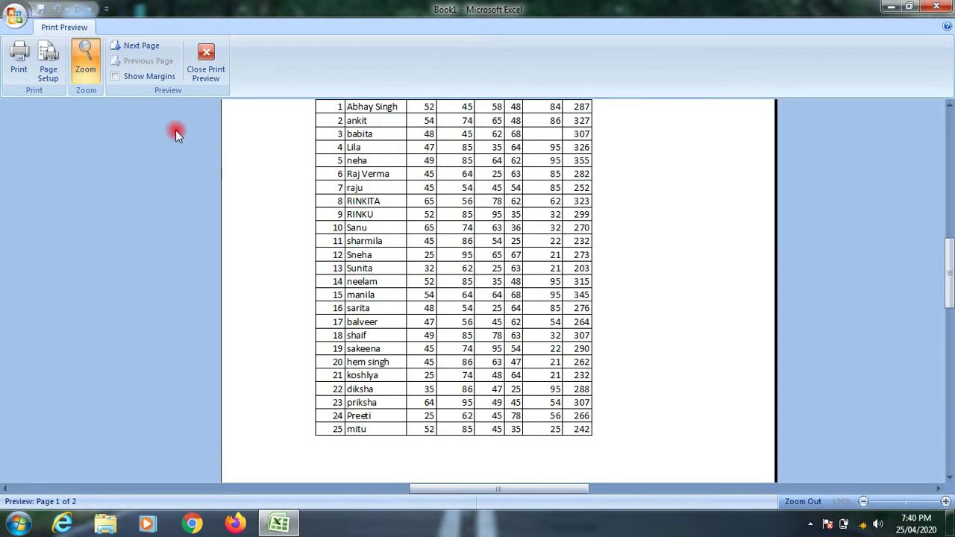
{"action": "left_click", "coordinate": [151, 79]}
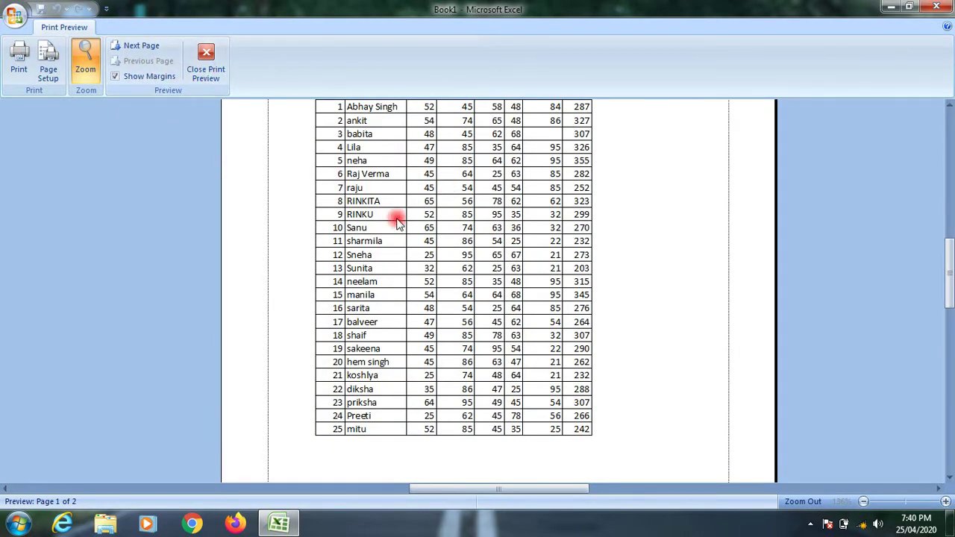
{"action": "left_click", "coordinate": [419, 238]}
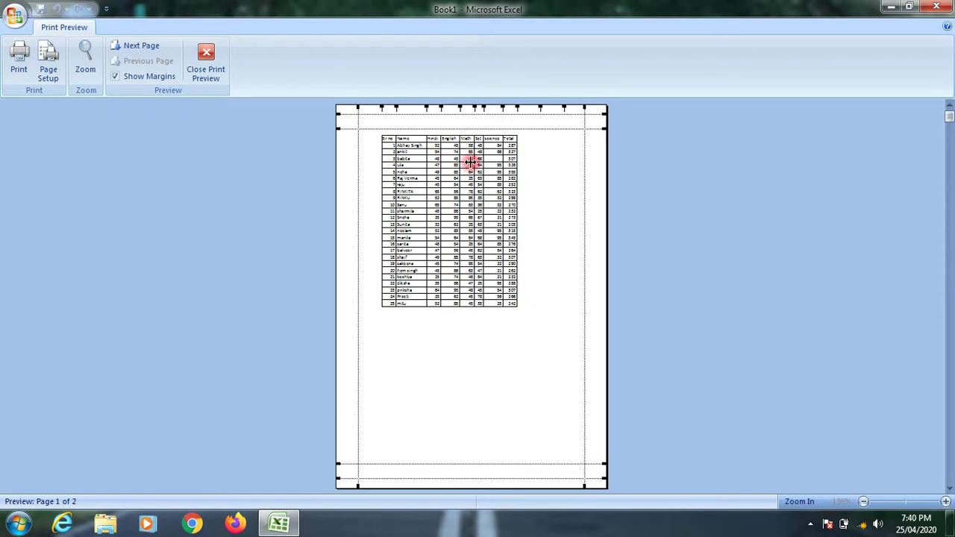
{"action": "left_click", "coordinate": [206, 59]}
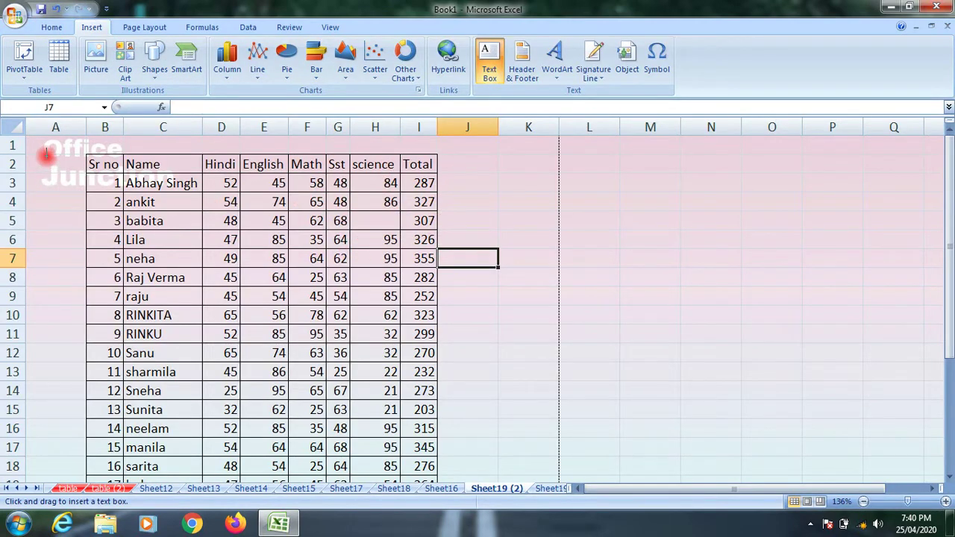
Draw a text box over column A beside the first rows, enter a student's name and "chek", and widen the box.
{"action": "mouse_move", "coordinate": [46, 157]}
{"action": "left_mouse_down"}
{"action": "mouse_move", "coordinate": [61, 255]}
{"action": "mouse_move", "coordinate": [79, 250]}
{"action": "left_mouse_up"}
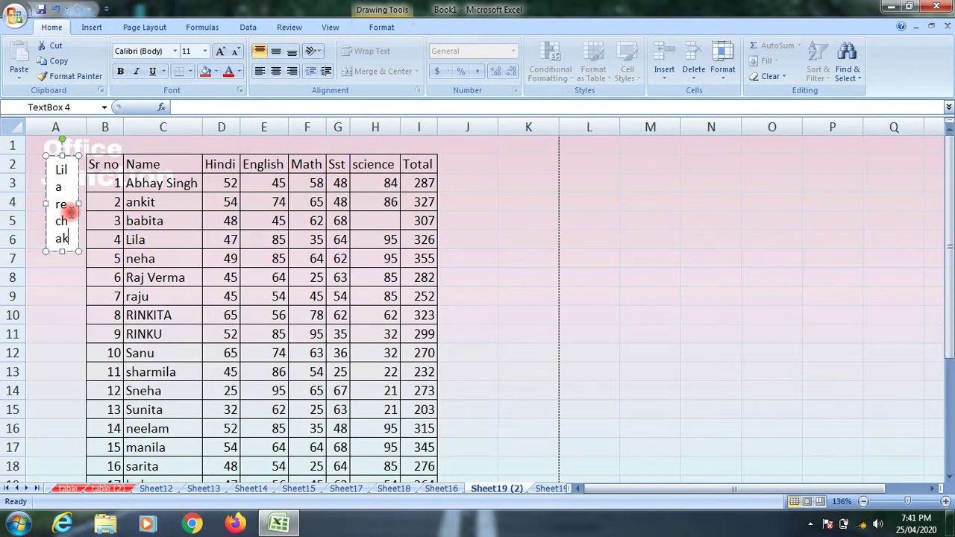
{"action": "left_click_drag", "start_coordinate": [79, 155], "coordinate": [90, 158]}
{"action": "left_click", "coordinate": [68, 207]}
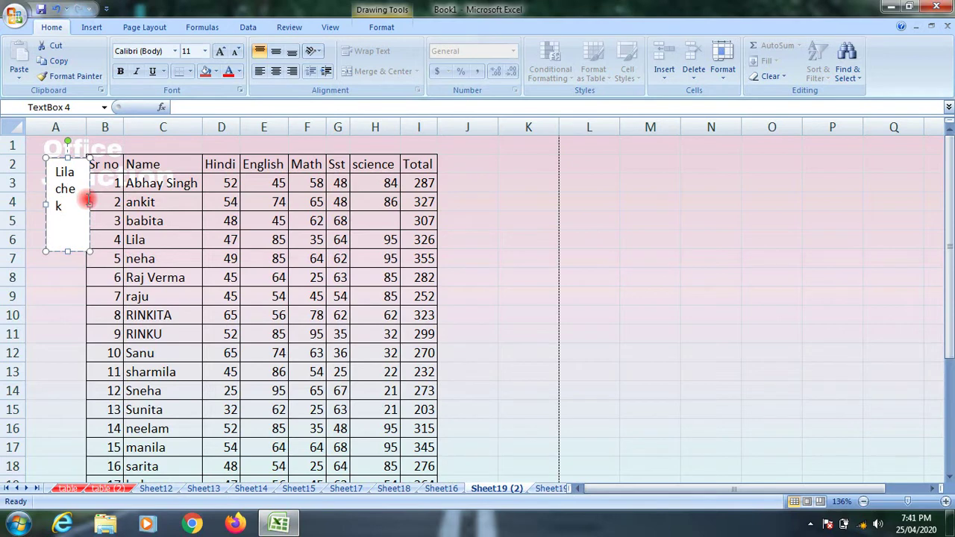
{"action": "left_click_drag", "start_coordinate": [93, 205], "coordinate": [104, 205]}
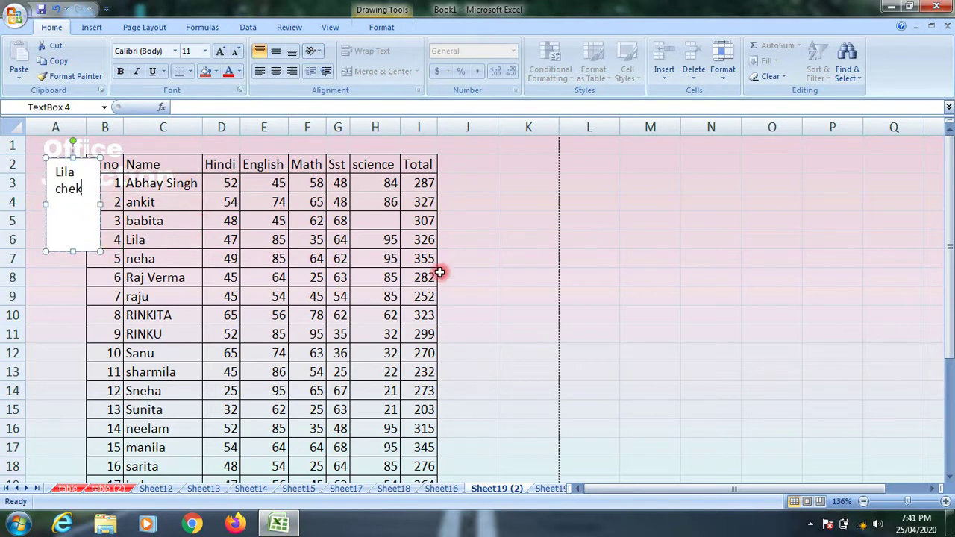
Check the marks in row 5 with the missing science score and add that student's name to the text box note.
{"action": "left_click_drag", "start_coordinate": [142, 236], "coordinate": [395, 236]}
{"action": "left_click", "coordinate": [140, 221]}
{"action": "left_click_drag", "start_coordinate": [139, 221], "coordinate": [373, 222]}
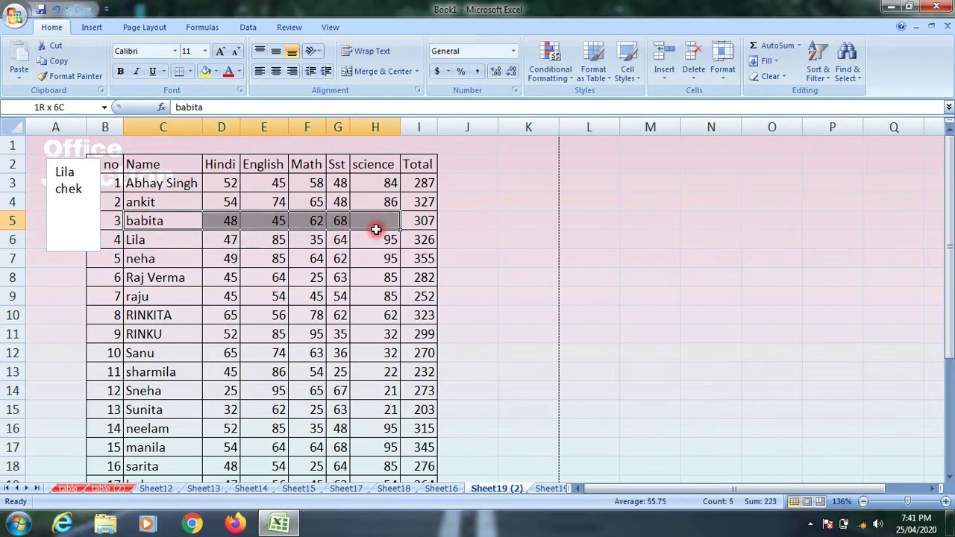
{"action": "left_click", "coordinate": [381, 220]}
{"action": "left_click", "coordinate": [86, 199]}
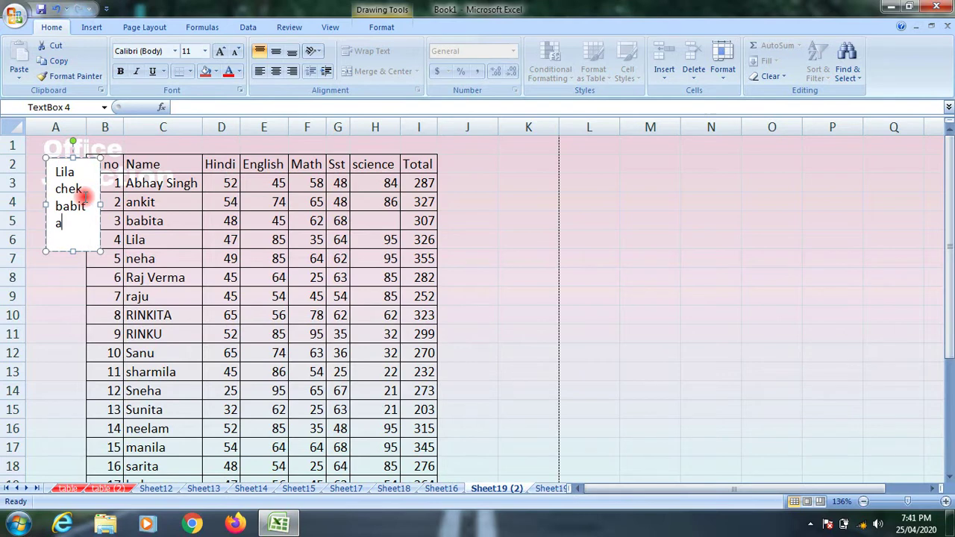
Move the text box fully into column A so it clears the Sr no column.
{"action": "left_click", "coordinate": [372, 334]}
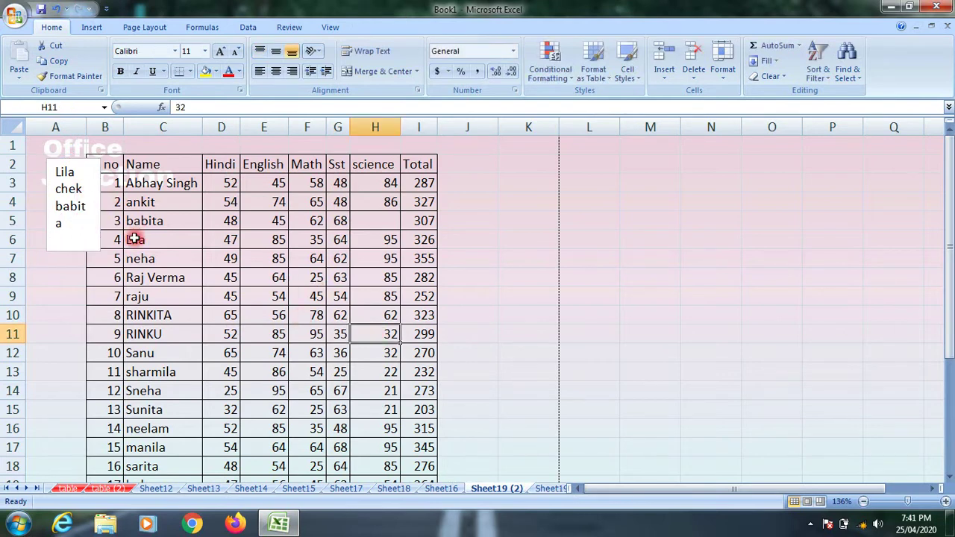
{"action": "left_click", "coordinate": [69, 207]}
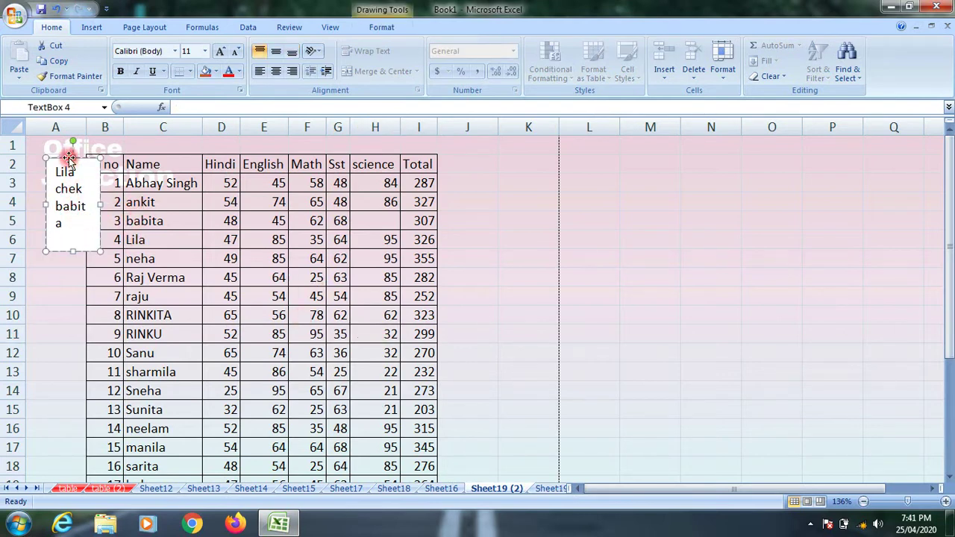
{"action": "left_click_drag", "start_coordinate": [69, 158], "coordinate": [49, 155]}
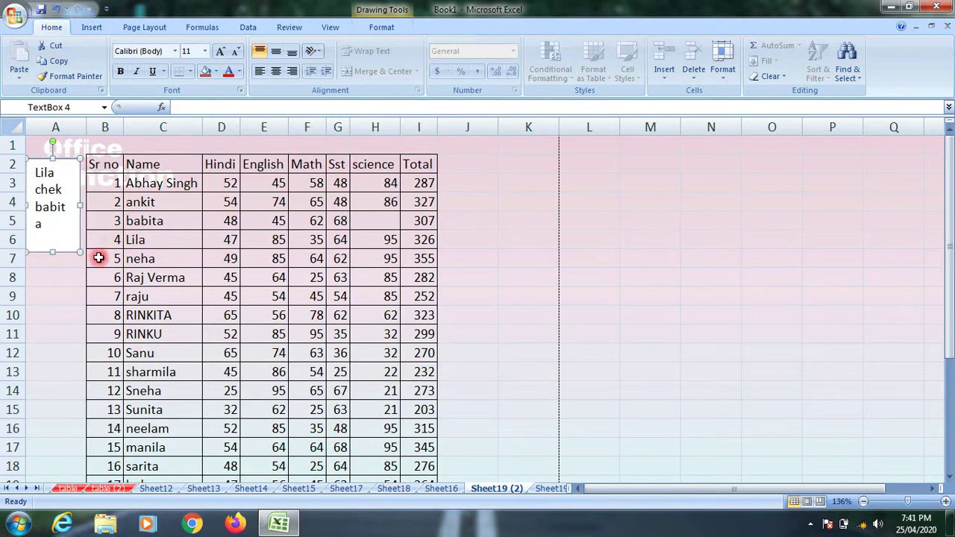
Inspect the text box note in the sheet's print preview and return to the worksheet.
{"action": "left_click", "coordinate": [15, 14]}
{"action": "mouse_move", "coordinate": [43, 174]}
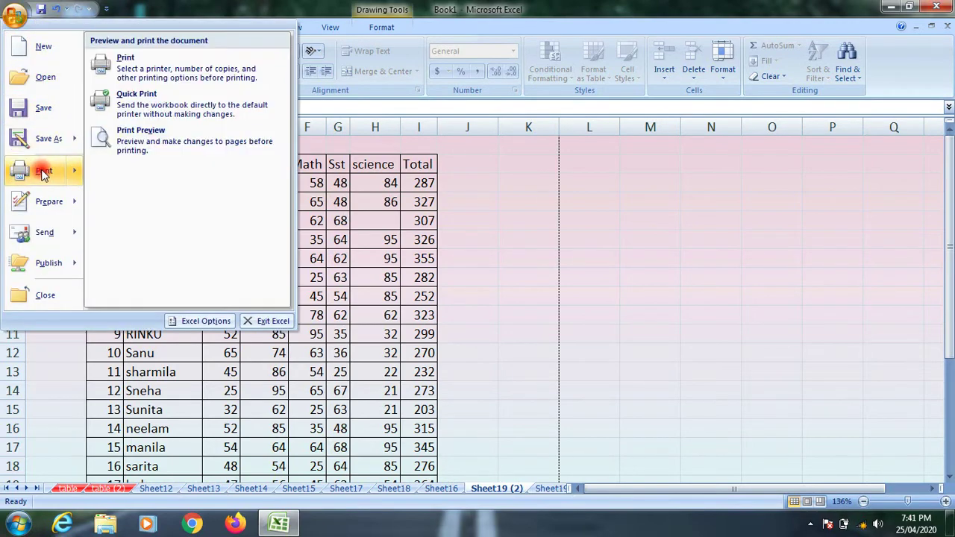
{"action": "left_click", "coordinate": [186, 149]}
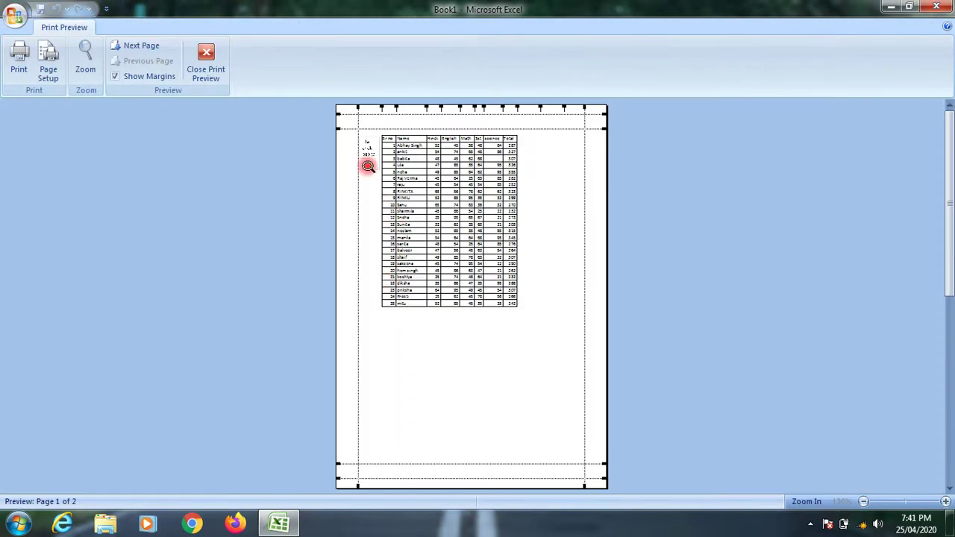
{"action": "left_click", "coordinate": [368, 166]}
{"action": "left_click", "coordinate": [366, 164]}
{"action": "left_click", "coordinate": [208, 66]}
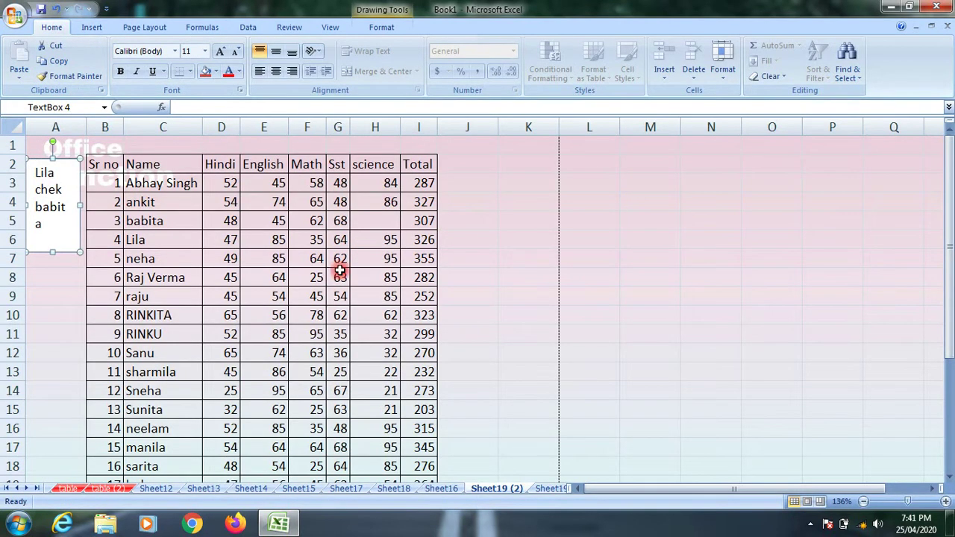
Delete the text box from column A.
{"action": "left_click", "coordinate": [522, 258]}
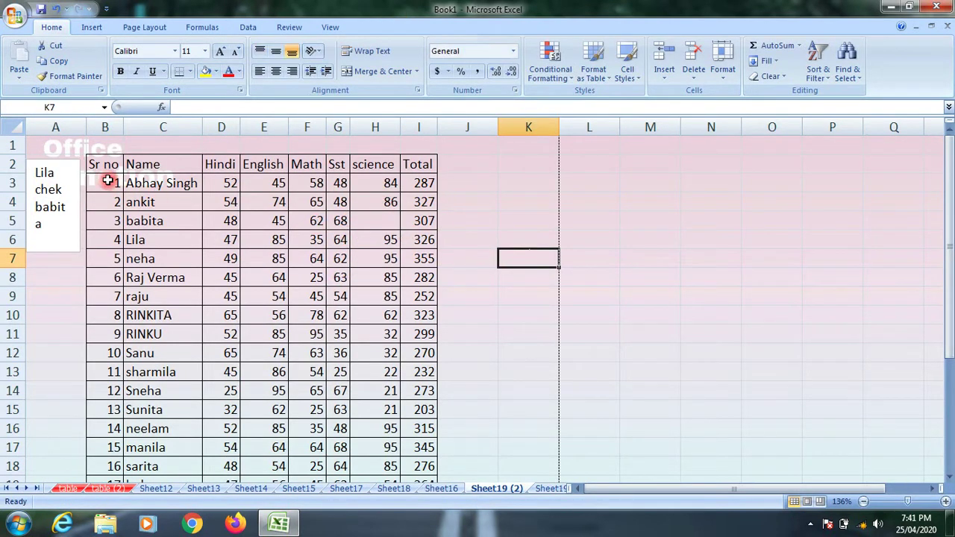
{"action": "left_click", "coordinate": [67, 159]}
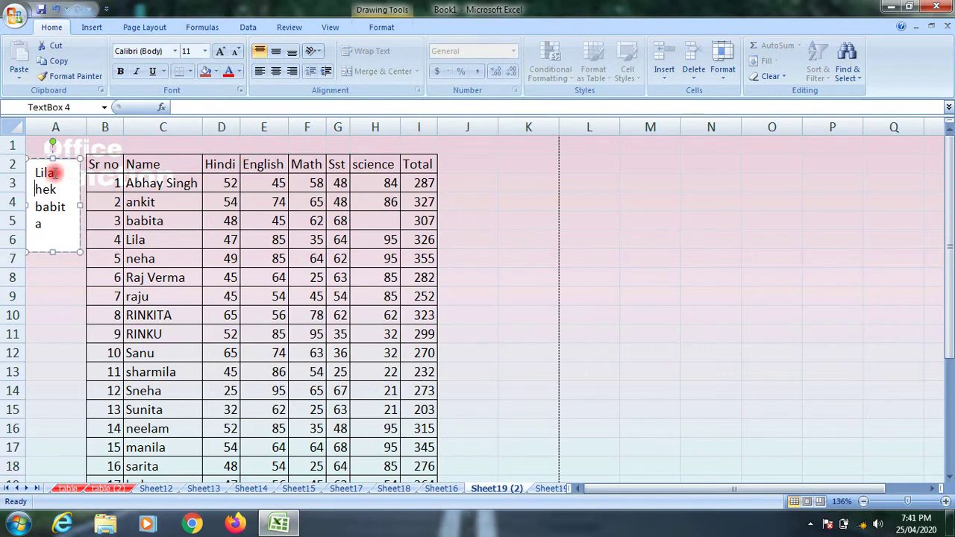
{"action": "key", "text": "Delete"}
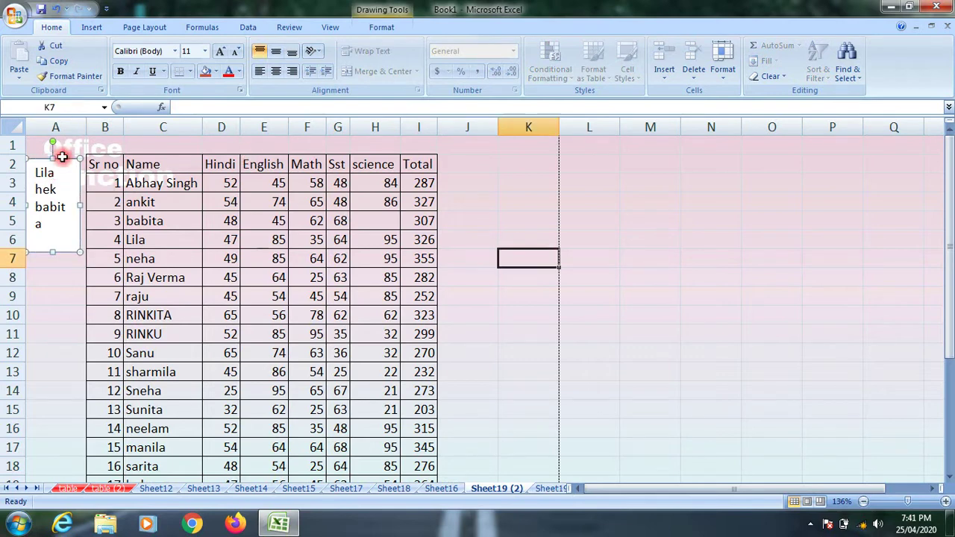
Add a page header with "office name" in the centre section and the current date in the right section.
{"action": "left_click", "coordinate": [91, 27]}
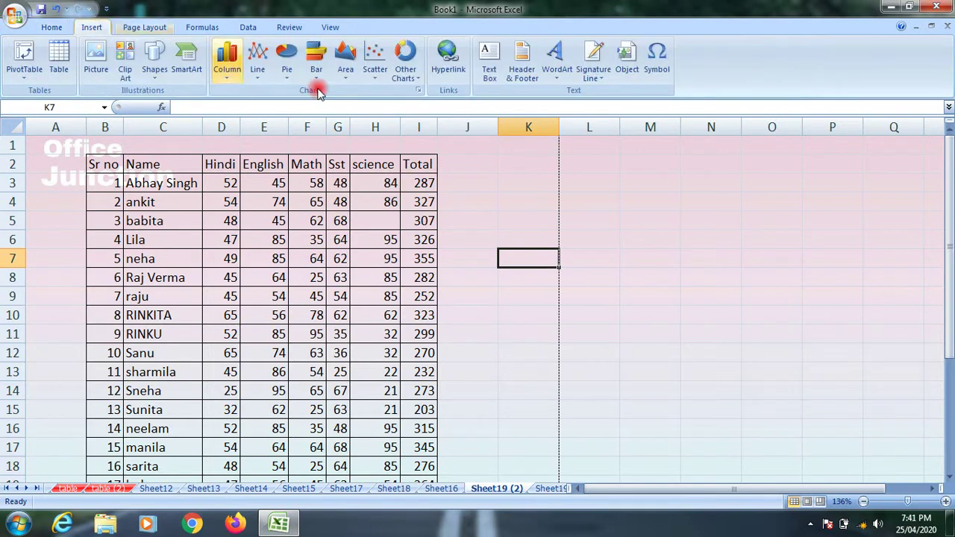
{"action": "left_click", "coordinate": [525, 71]}
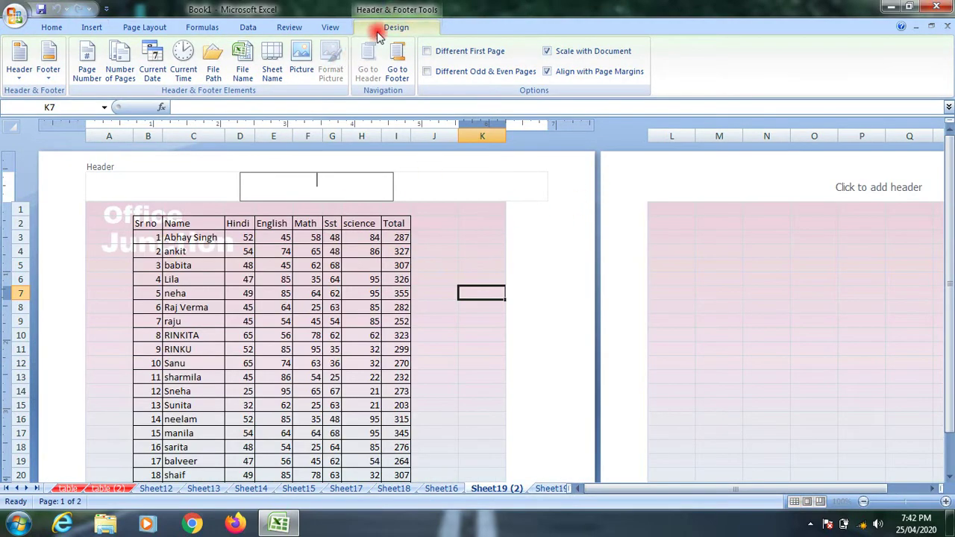
{"action": "left_click", "coordinate": [49, 27]}
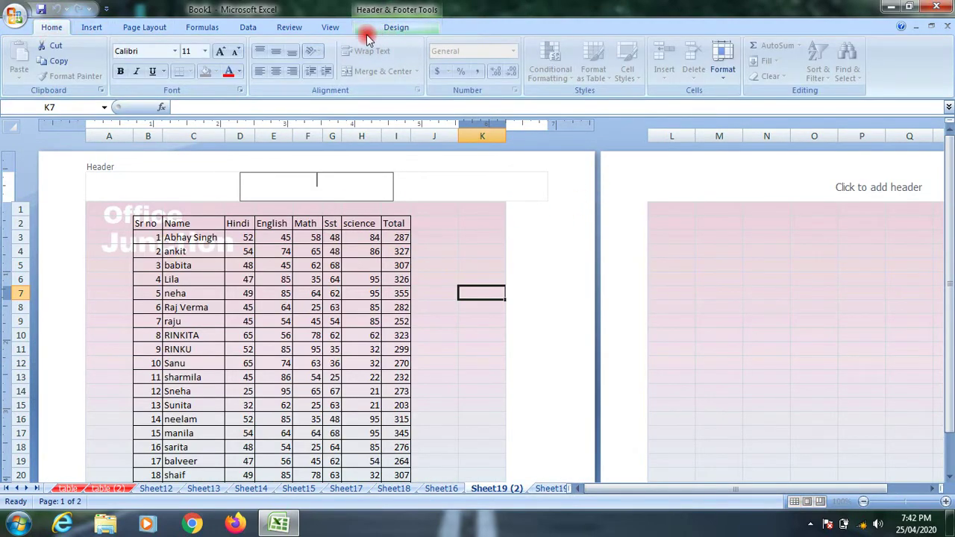
{"action": "left_click", "coordinate": [340, 30]}
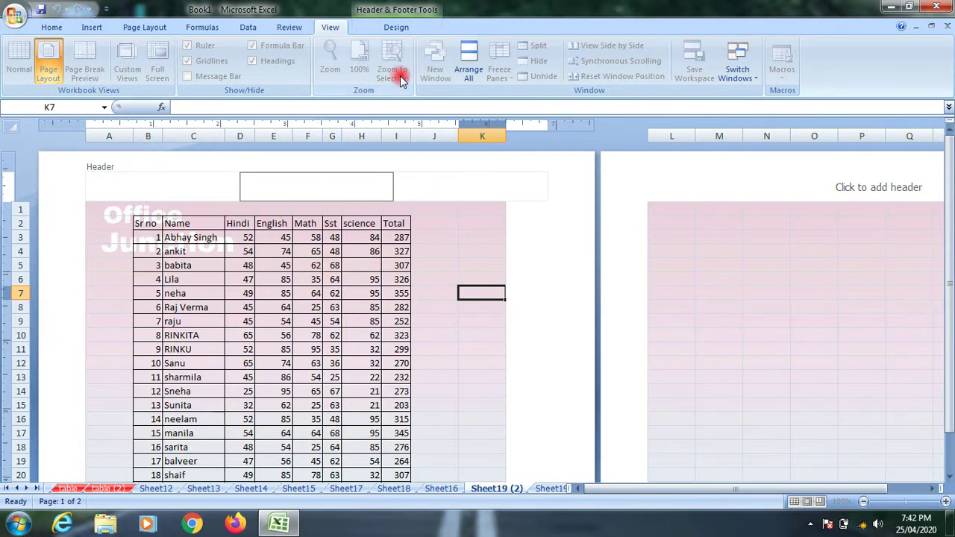
{"action": "left_click", "coordinate": [395, 26]}
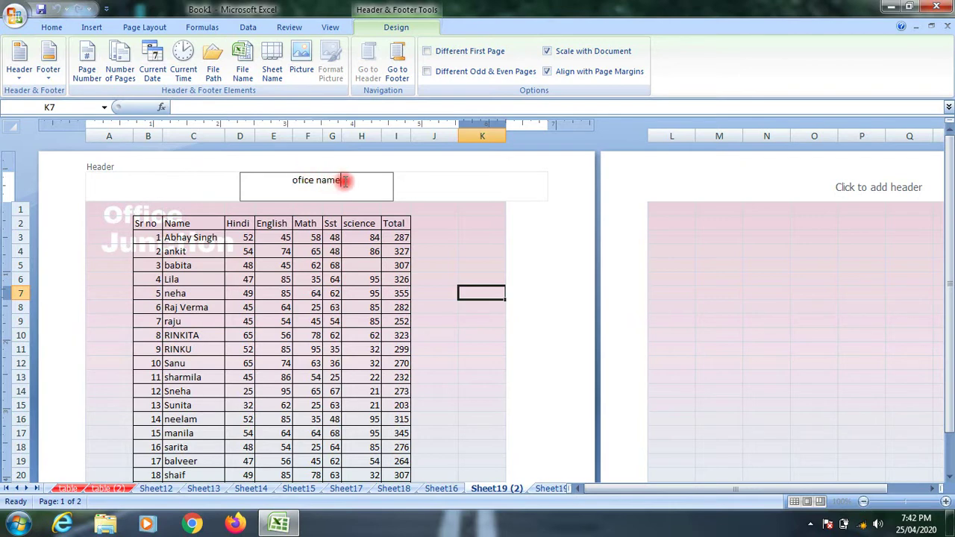
{"action": "left_click", "coordinate": [297, 180]}
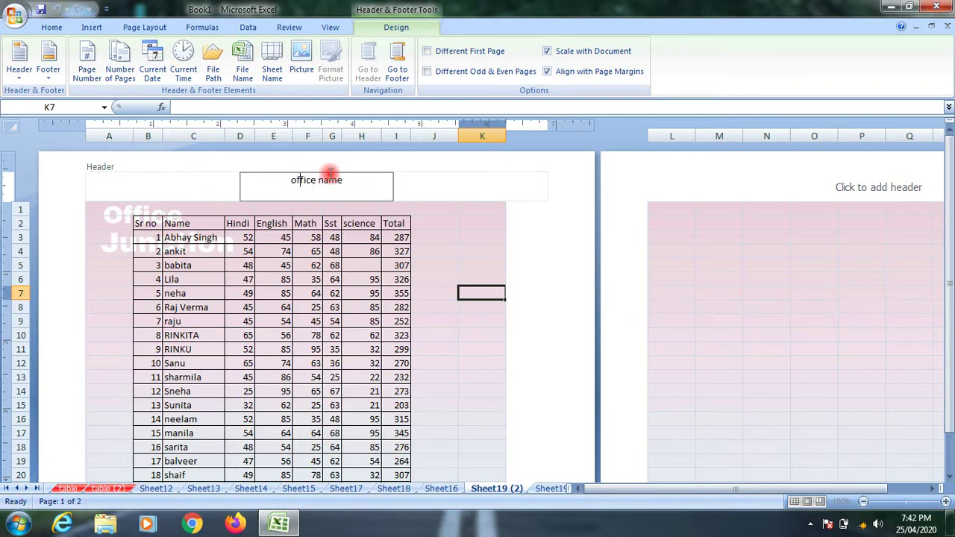
{"action": "left_click", "coordinate": [471, 186]}
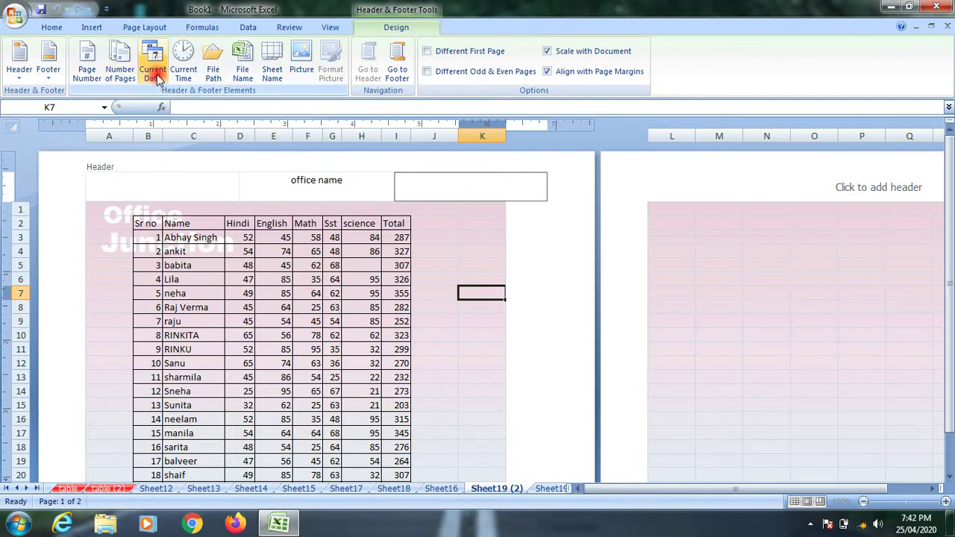
{"action": "left_click", "coordinate": [550, 231]}
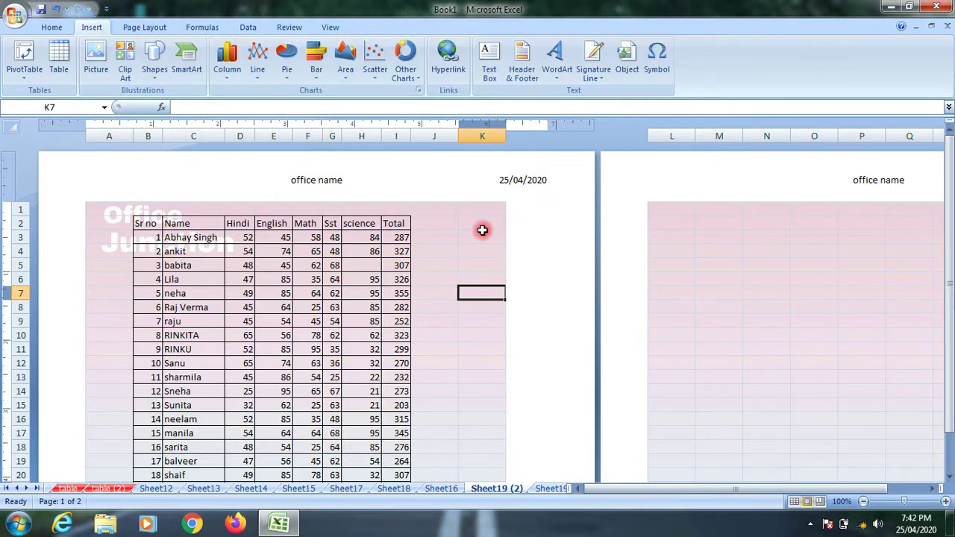
Check the new page header in the sheet's print preview.
{"action": "left_click", "coordinate": [15, 17]}
{"action": "mouse_move", "coordinate": [42, 173]}
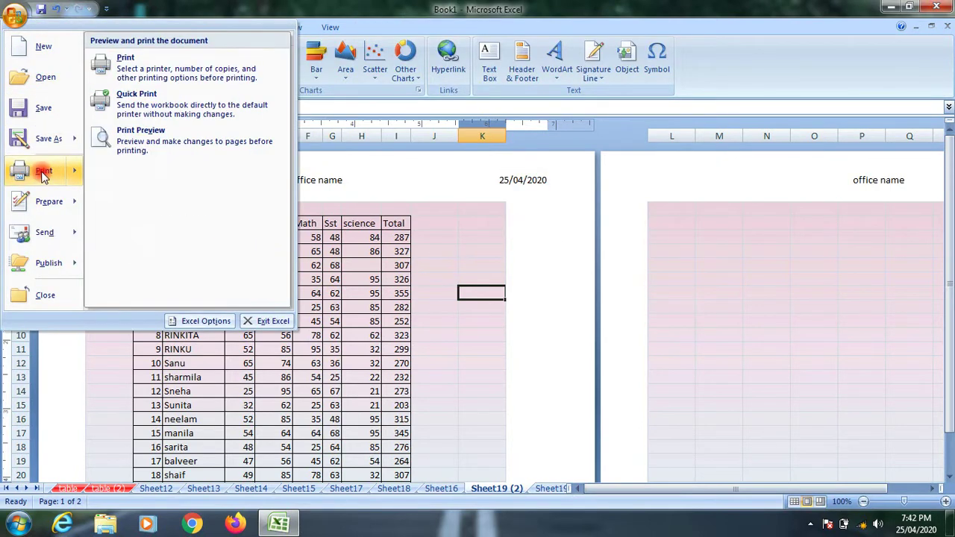
{"action": "left_click", "coordinate": [179, 140]}
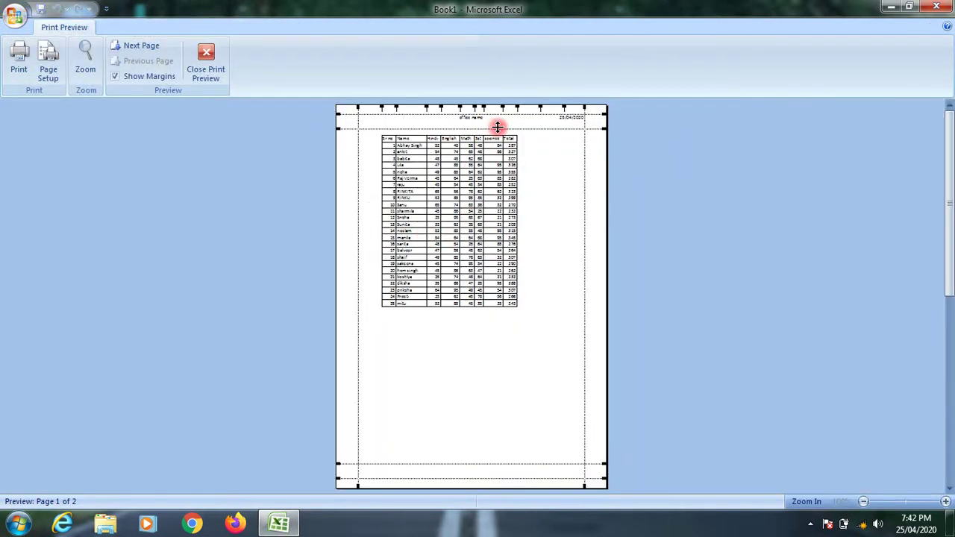
Close the print preview and switch the worksheet back to Normal view.
{"action": "left_click", "coordinate": [532, 127]}
{"action": "left_click", "coordinate": [532, 130]}
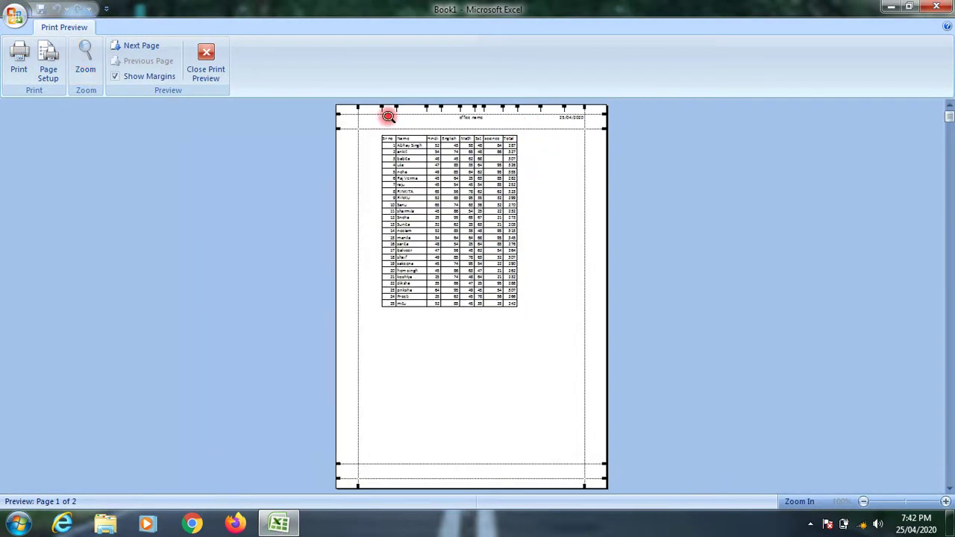
{"action": "left_click", "coordinate": [208, 63]}
{"action": "left_click", "coordinate": [322, 28]}
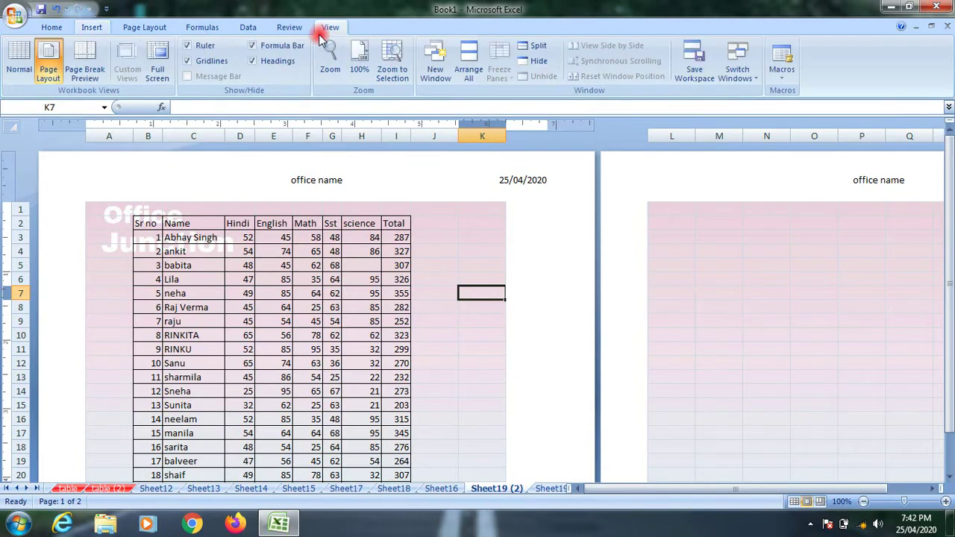
{"action": "left_click", "coordinate": [18, 60]}
{"action": "left_click", "coordinate": [291, 240]}
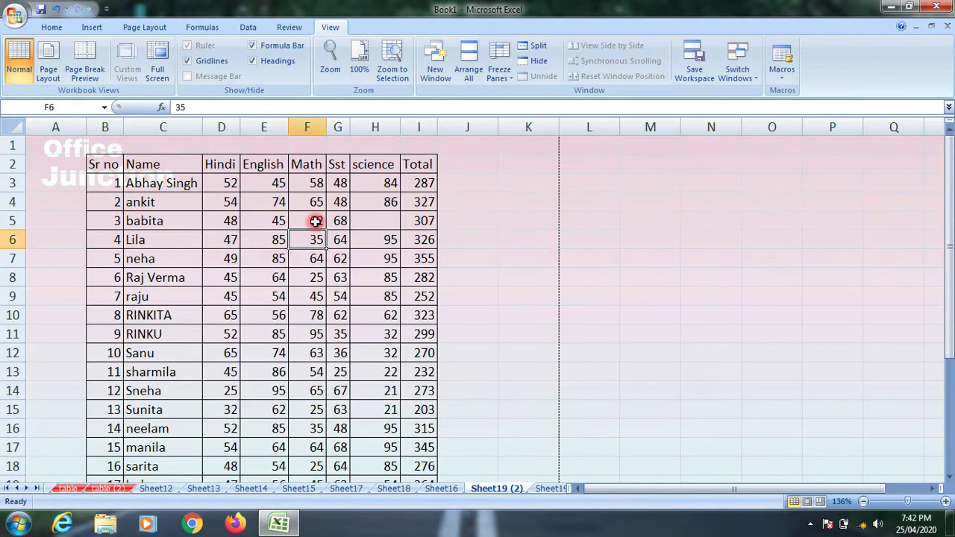
{"action": "scroll", "coordinate": [316, 220], "scroll_direction": "down", "scroll_amount": 8}
{"action": "scroll", "coordinate": [317, 220], "scroll_direction": "up", "scroll_amount": 8}
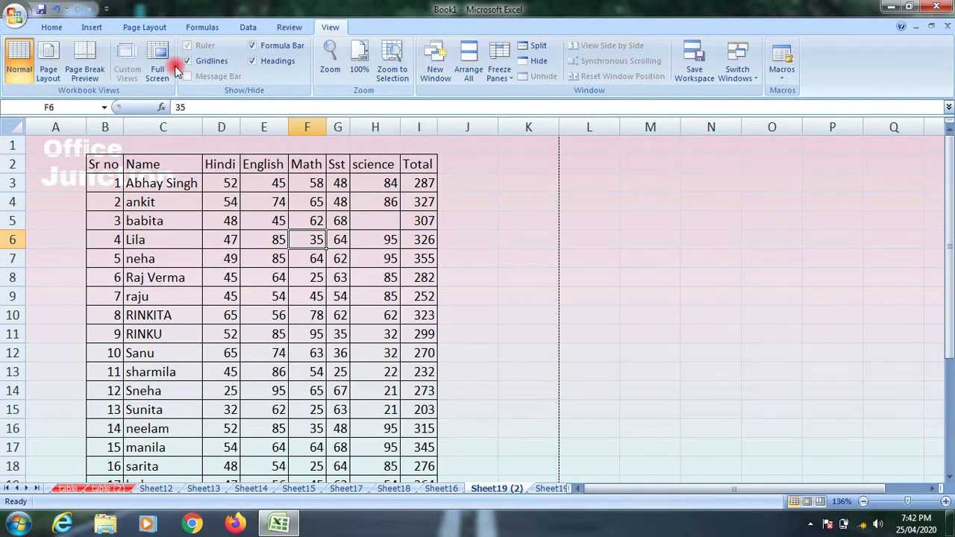
Reopen the marks sheet's page header for editing in page layout.
{"action": "left_click", "coordinate": [91, 27]}
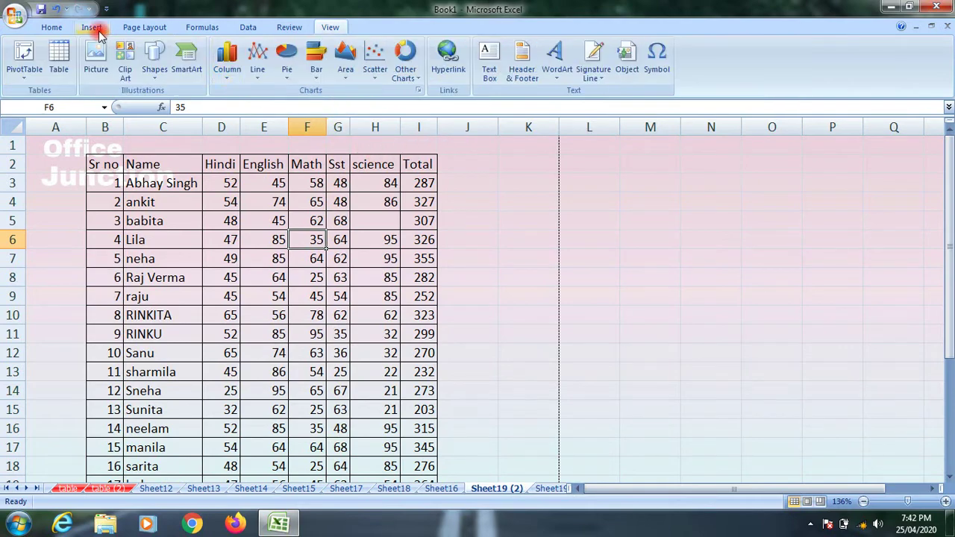
{"action": "left_click", "coordinate": [520, 66]}
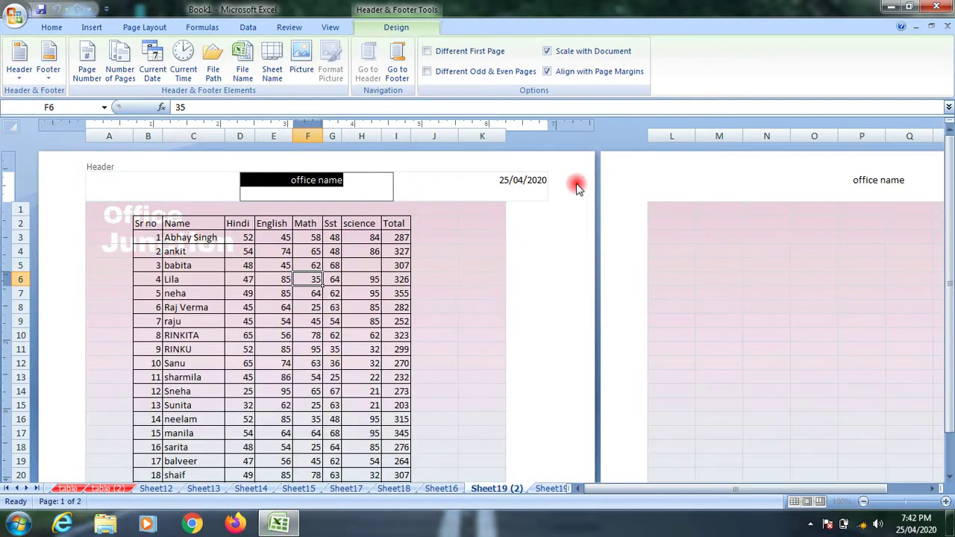
{"action": "left_click", "coordinate": [15, 13]}
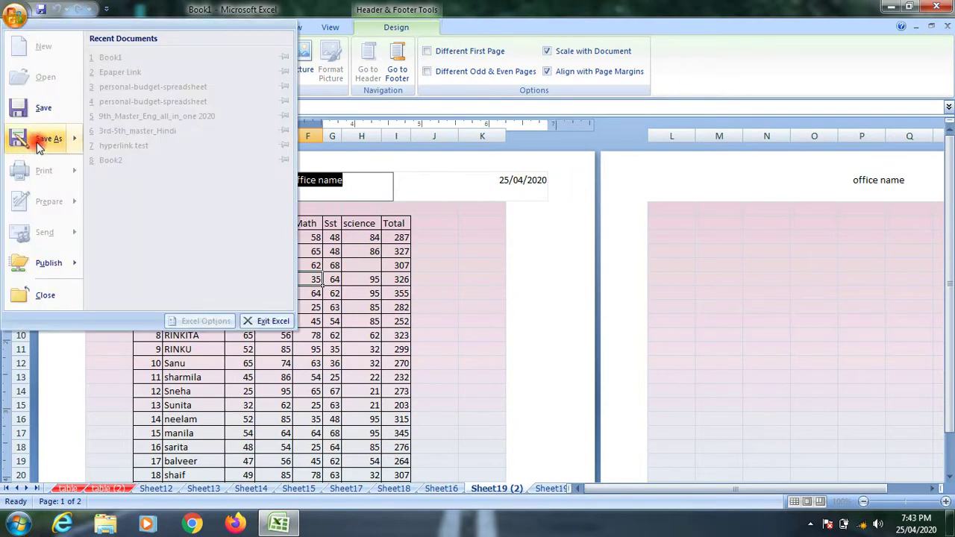
{"action": "left_click", "coordinate": [446, 216]}
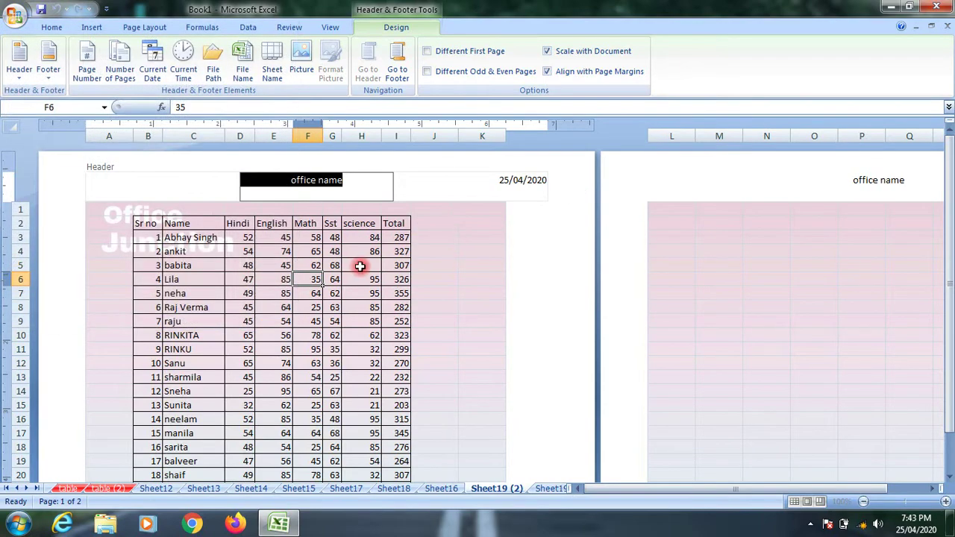
Apply the preset header that combines the workbook's file path with the page number.
{"action": "left_click", "coordinate": [495, 237]}
{"action": "scroll", "coordinate": [523, 288], "scroll_direction": "down", "scroll_amount": 7}
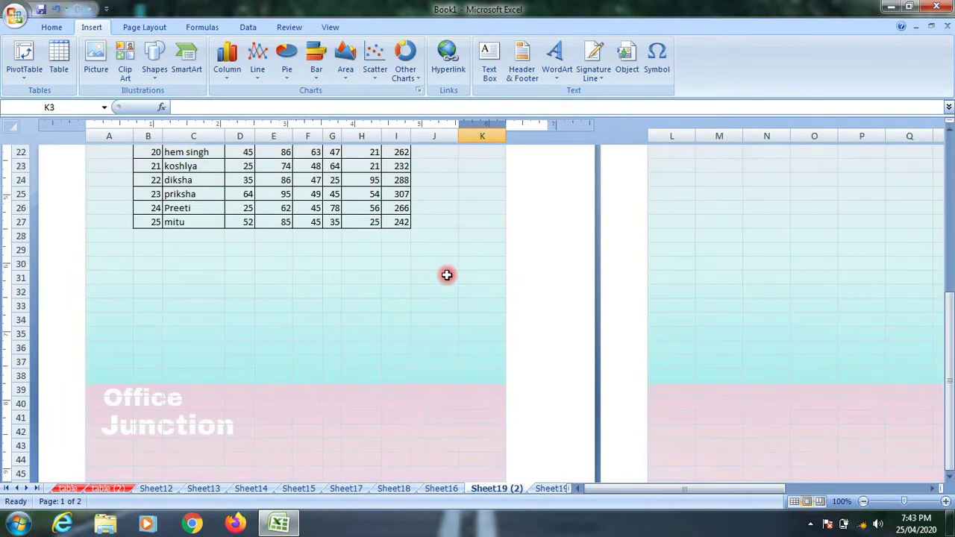
{"action": "scroll", "coordinate": [446, 276], "scroll_direction": "down", "scroll_amount": 7}
{"action": "scroll", "coordinate": [396, 339], "scroll_direction": "up", "scroll_amount": 2}
{"action": "left_click", "coordinate": [363, 358]}
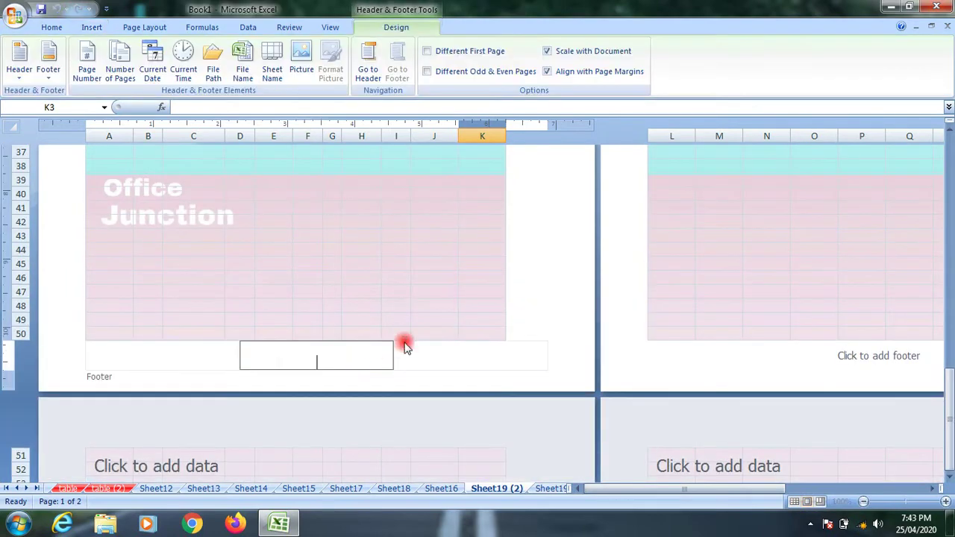
{"action": "left_click", "coordinate": [45, 71]}
{"action": "left_click", "coordinate": [22, 82]}
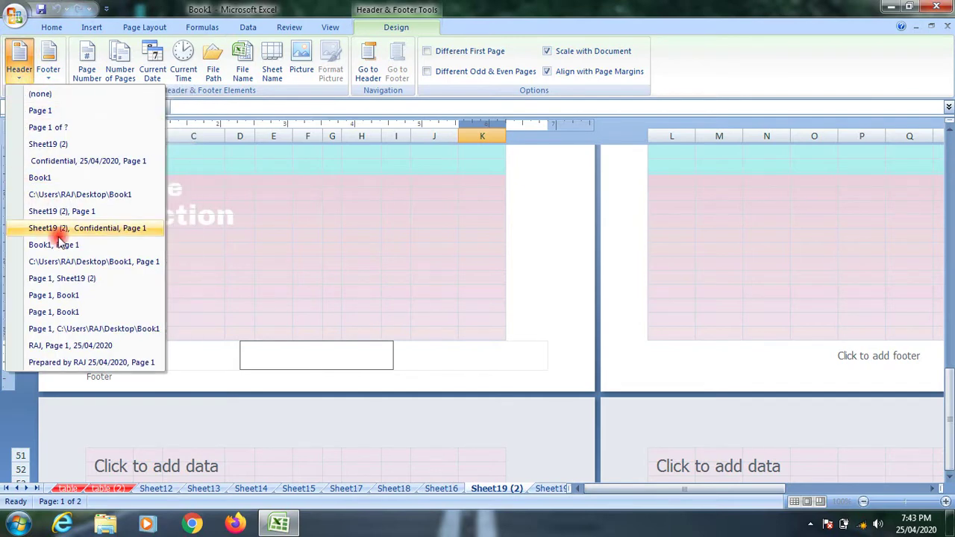
{"action": "left_click", "coordinate": [89, 262]}
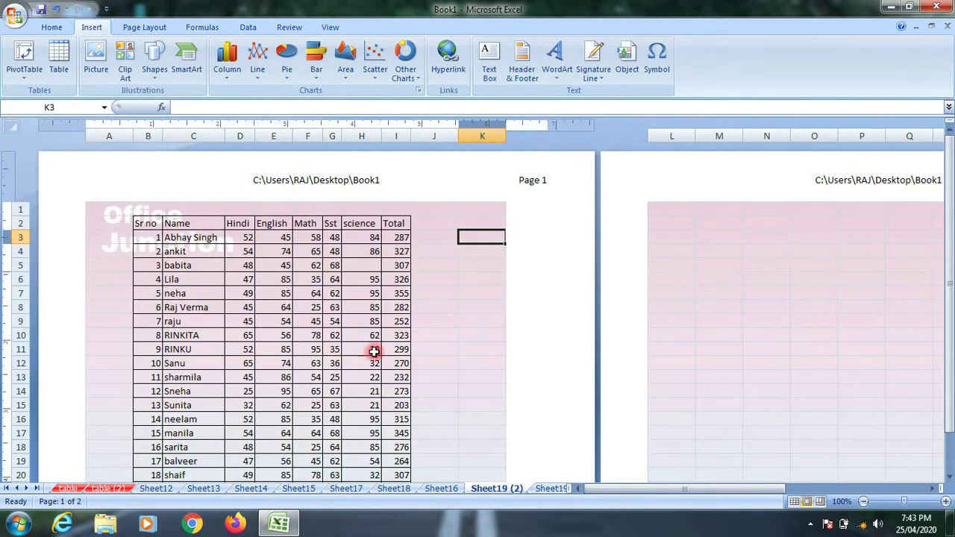
Replace the file path in the header's centre section with "office name".
{"action": "scroll", "coordinate": [363, 352], "scroll_direction": "down", "scroll_amount": 5}
{"action": "scroll", "coordinate": [365, 357], "scroll_direction": "up", "scroll_amount": 7}
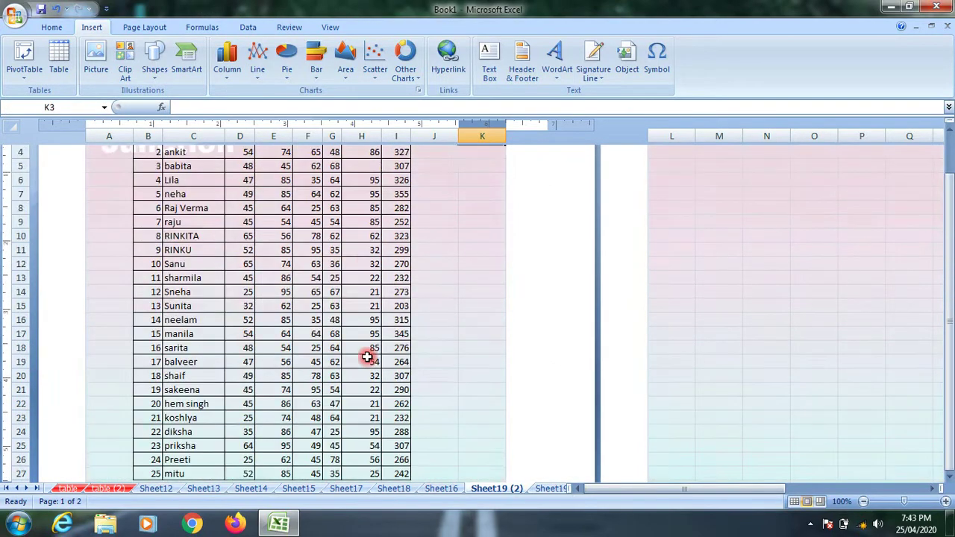
{"action": "left_click", "coordinate": [363, 180]}
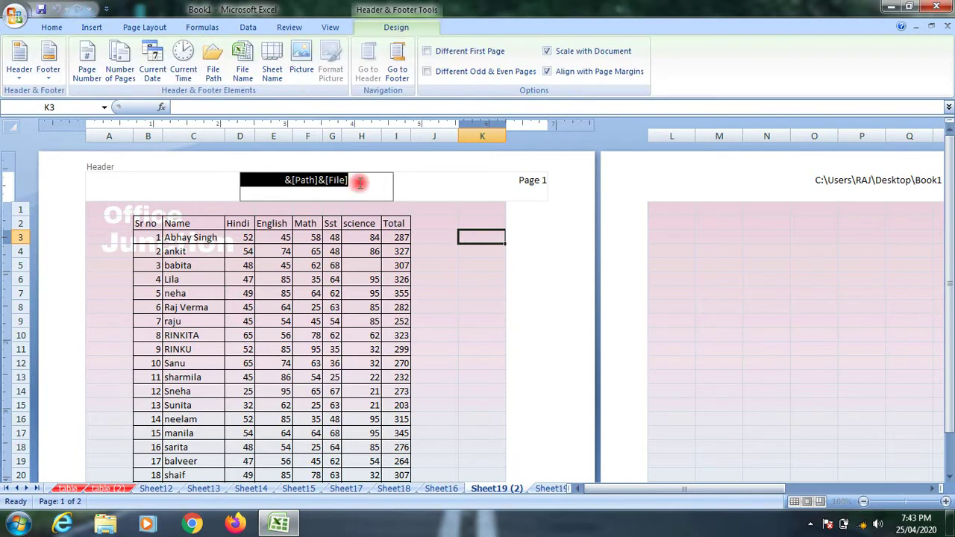
{"action": "key", "text": "Delete"}
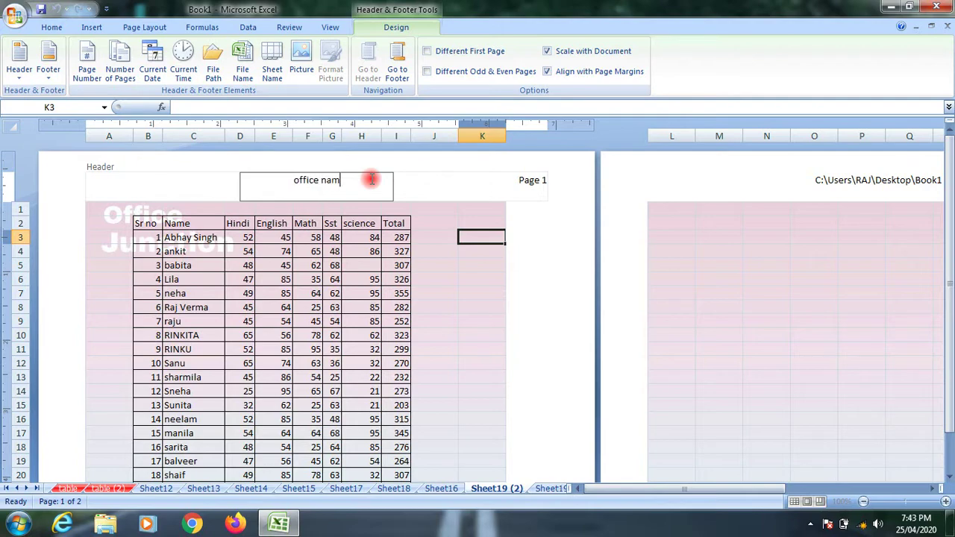
{"action": "left_click", "coordinate": [284, 239]}
Apply the preset footer that combines the workbook's file path with the page number.
{"action": "scroll", "coordinate": [343, 283], "scroll_direction": "down", "scroll_amount": 9}
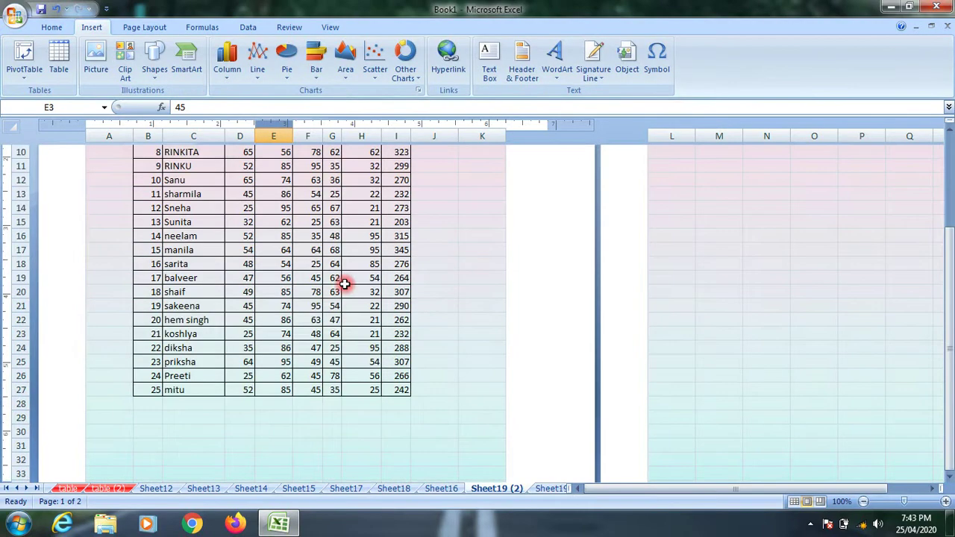
{"action": "scroll", "coordinate": [332, 408], "scroll_direction": "down", "scroll_amount": 3}
{"action": "left_click", "coordinate": [319, 357]}
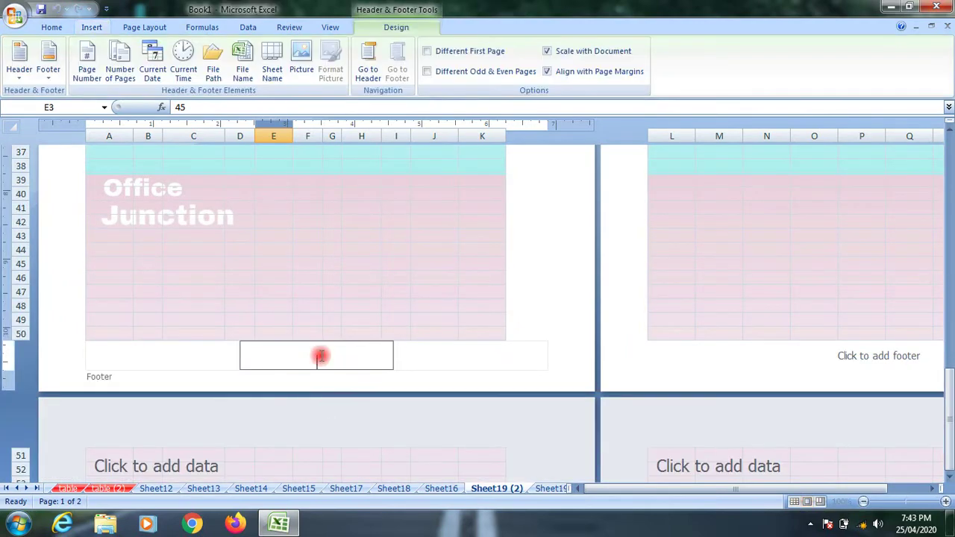
{"action": "left_click", "coordinate": [48, 59]}
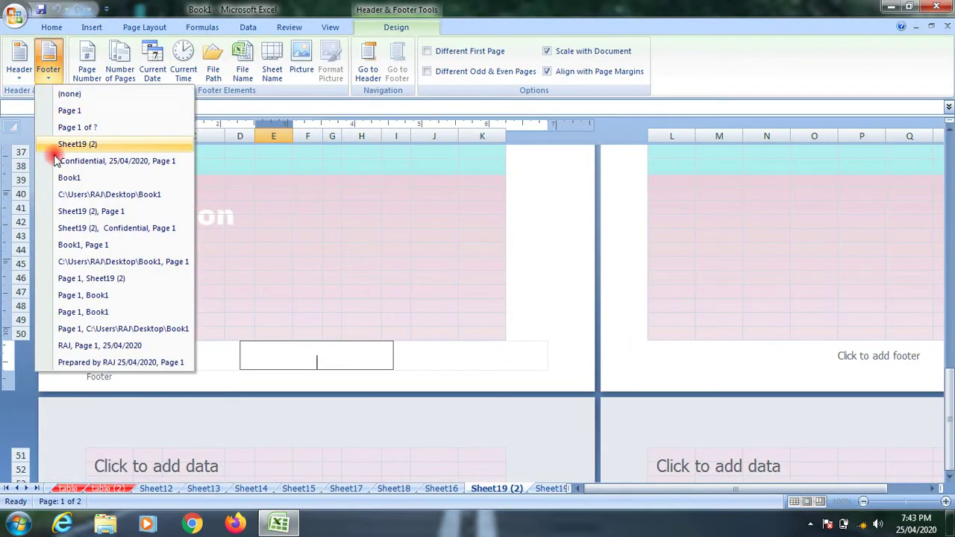
{"action": "left_click", "coordinate": [141, 263]}
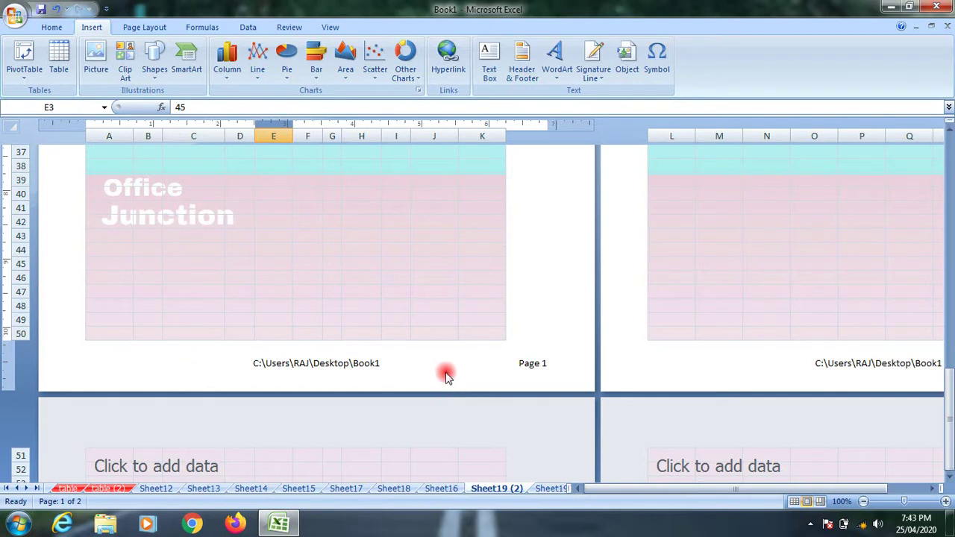
Leave footer editing and hide the white space between the pages in page layout.
{"action": "left_click", "coordinate": [534, 358]}
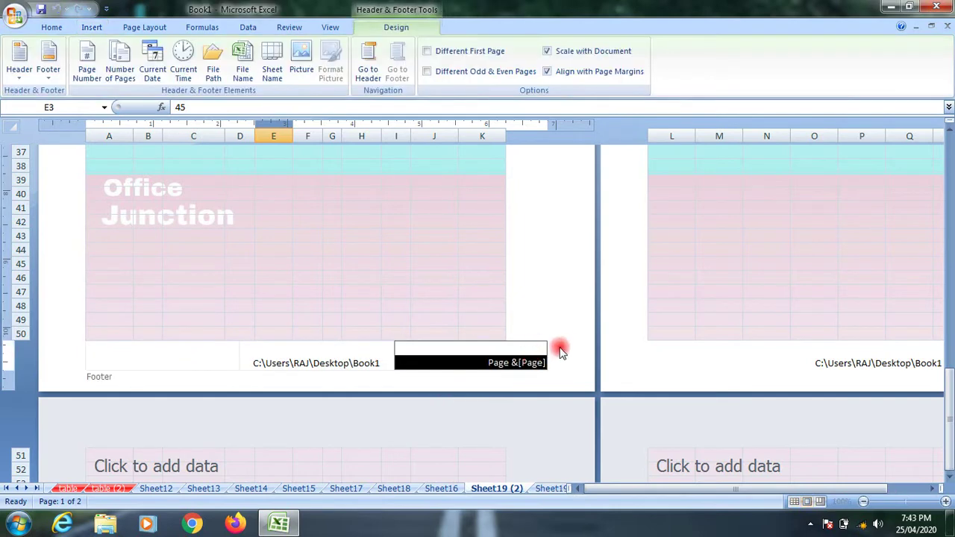
{"action": "double_click", "coordinate": [595, 219]}
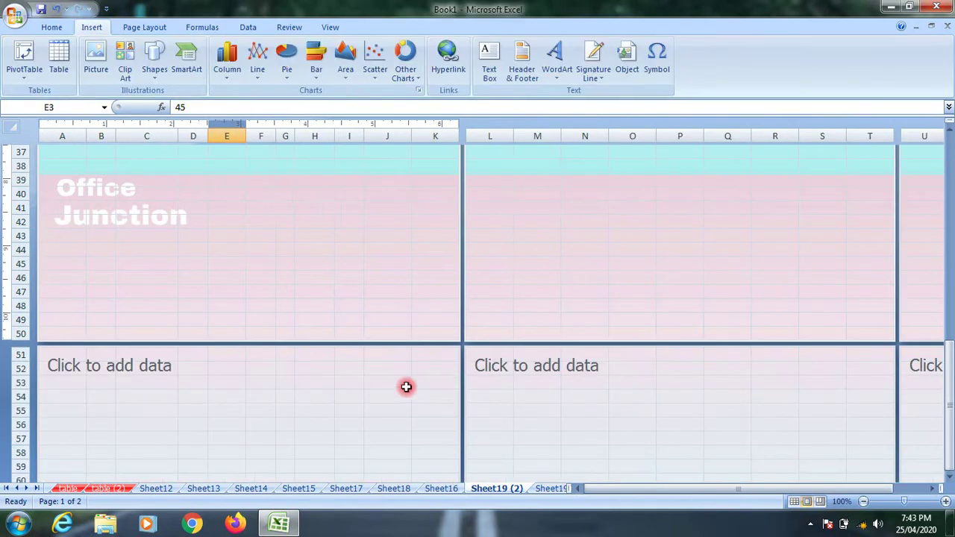
{"action": "scroll", "coordinate": [288, 277], "scroll_direction": "up", "scroll_amount": 12}
{"action": "scroll", "coordinate": [288, 277], "scroll_direction": "down", "scroll_amount": 4}
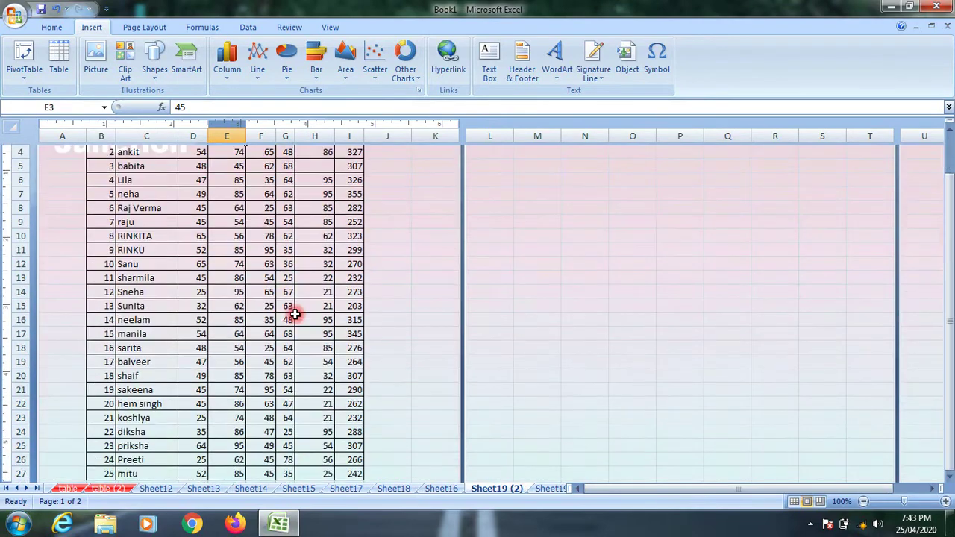
{"action": "scroll", "coordinate": [261, 365], "scroll_direction": "down", "scroll_amount": 3}
{"action": "scroll", "coordinate": [266, 355], "scroll_direction": "up", "scroll_amount": 4}
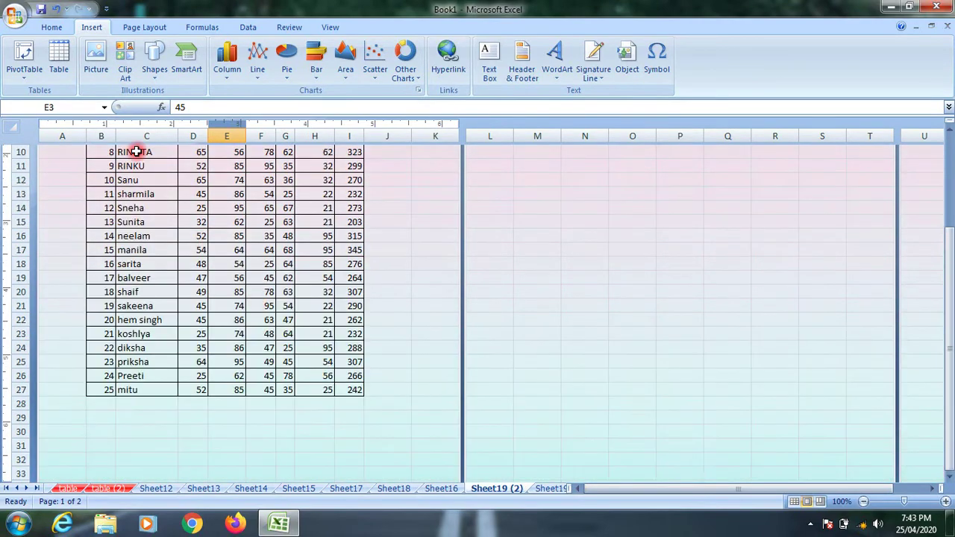
Check the footer and header up close in the sheet's print preview and return to the worksheet.
{"action": "left_click", "coordinate": [14, 13]}
{"action": "mouse_move", "coordinate": [66, 171]}
{"action": "left_click", "coordinate": [206, 154]}
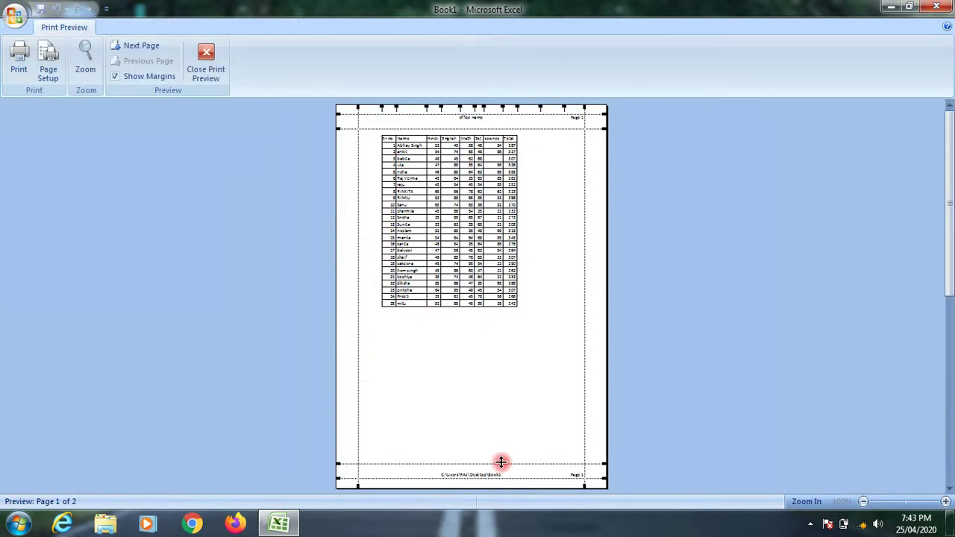
{"action": "left_click", "coordinate": [501, 472]}
{"action": "scroll", "coordinate": [475, 410], "scroll_direction": "down", "scroll_amount": 3}
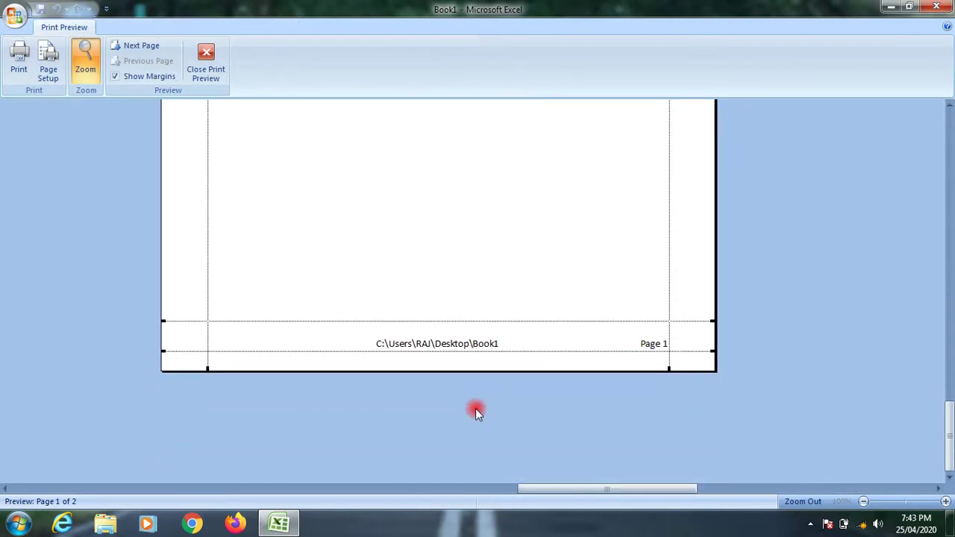
{"action": "scroll", "coordinate": [477, 402], "scroll_direction": "up", "scroll_amount": 3}
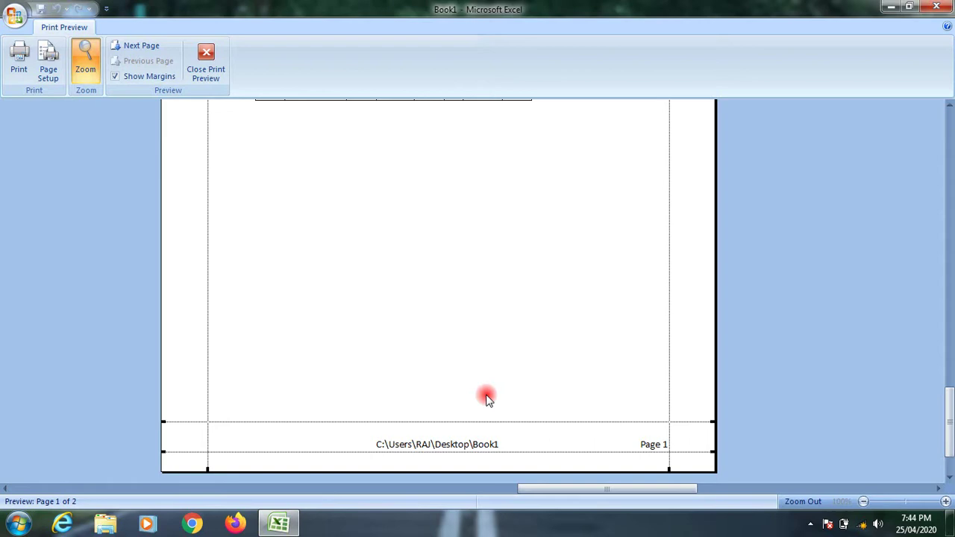
{"action": "scroll", "coordinate": [392, 356], "scroll_direction": "up", "scroll_amount": 10}
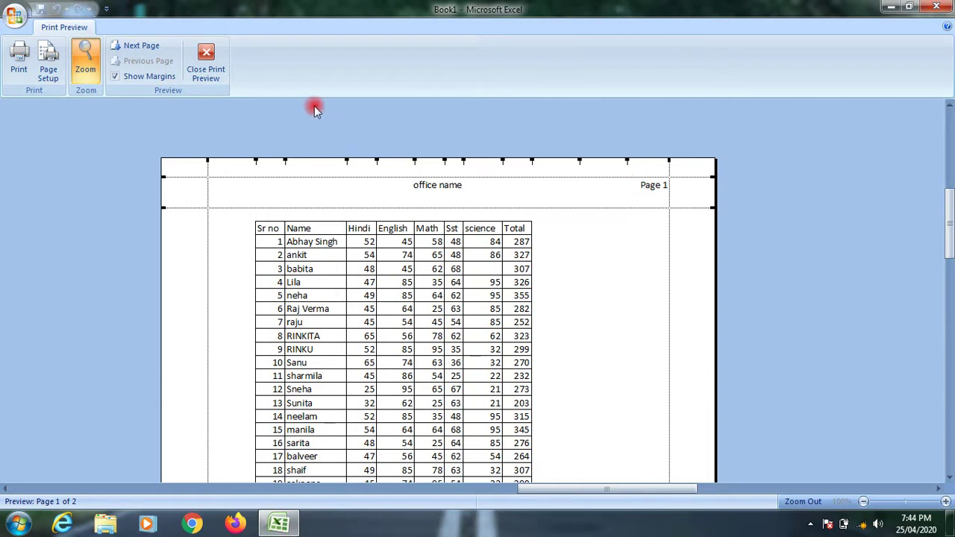
{"action": "left_click", "coordinate": [205, 60]}
{"action": "scroll", "coordinate": [363, 236], "scroll_direction": "up", "scroll_amount": 3}
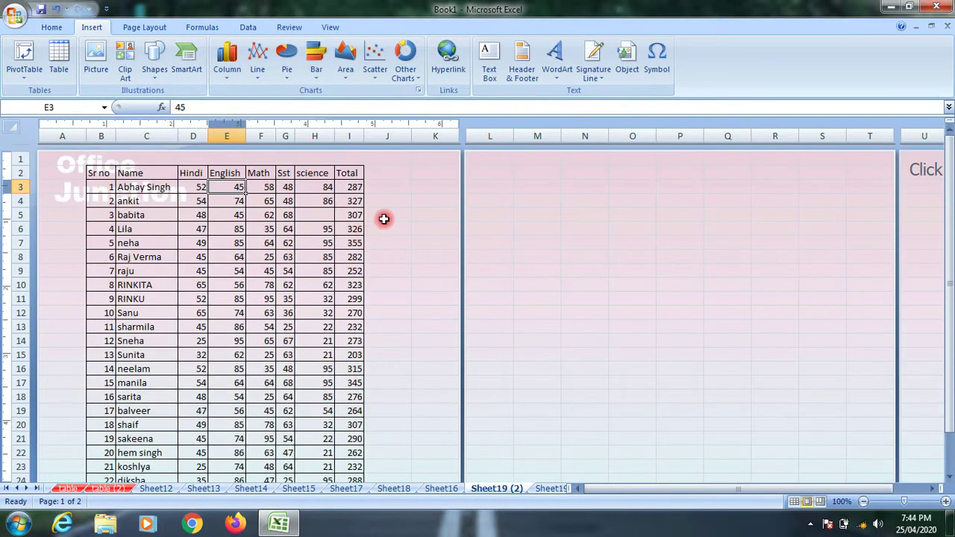
Replace the page number in the header's right section with the current date.
{"action": "left_click", "coordinate": [523, 71]}
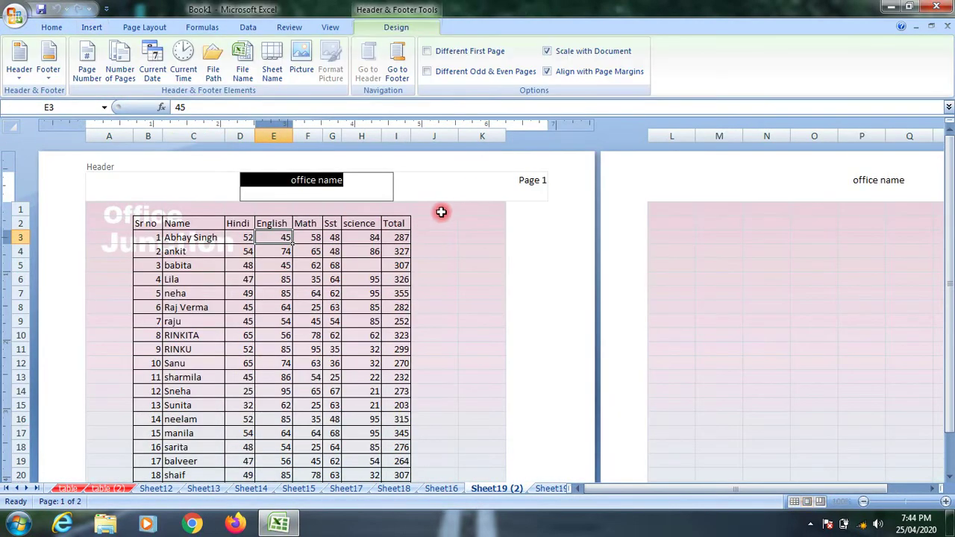
{"action": "left_click", "coordinate": [471, 189]}
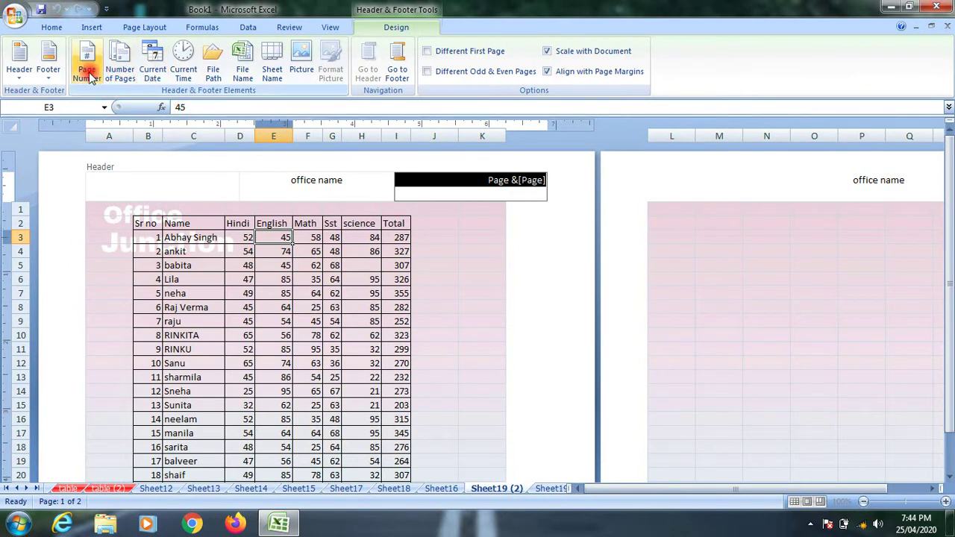
{"action": "left_click", "coordinate": [154, 66]}
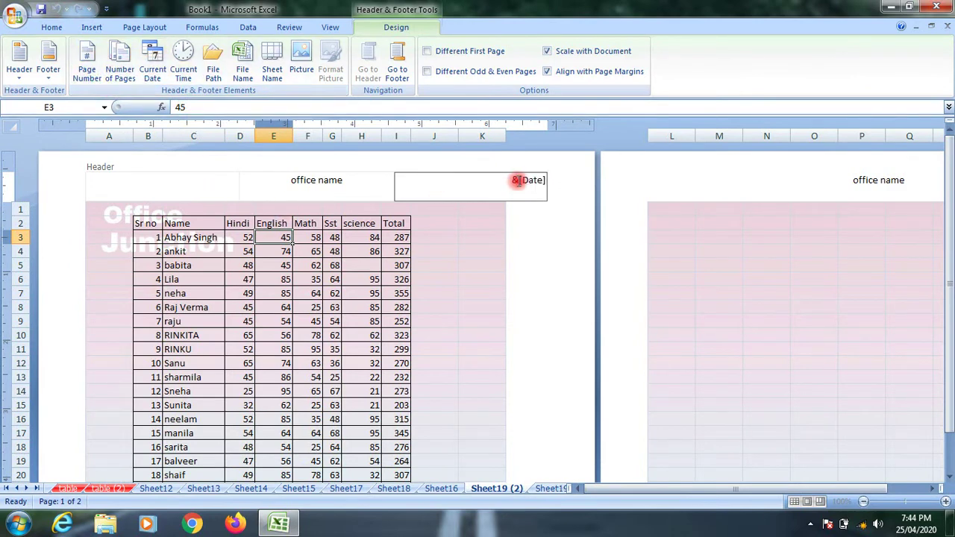
{"action": "left_click", "coordinate": [552, 236]}
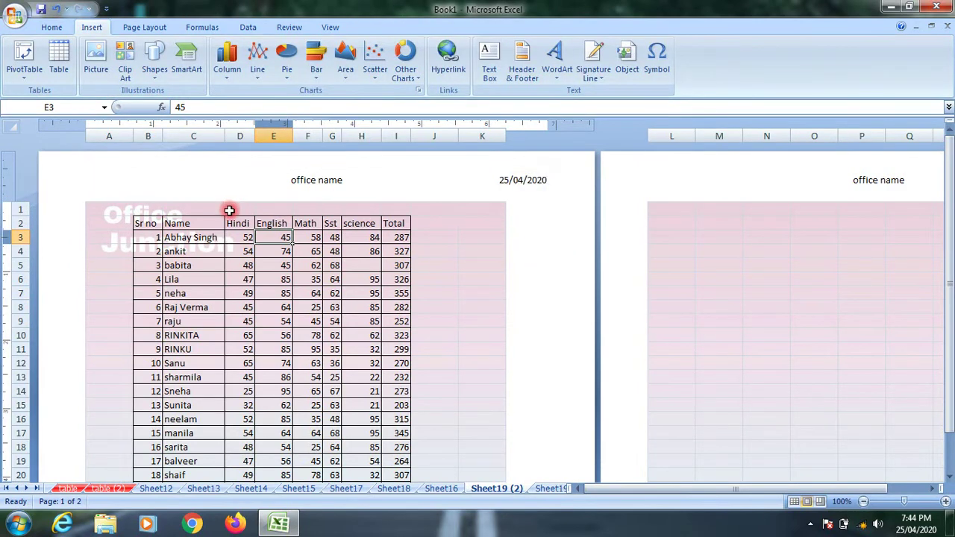
Insert the page number element in the header's left section and select its code.
{"action": "left_click", "coordinate": [148, 186]}
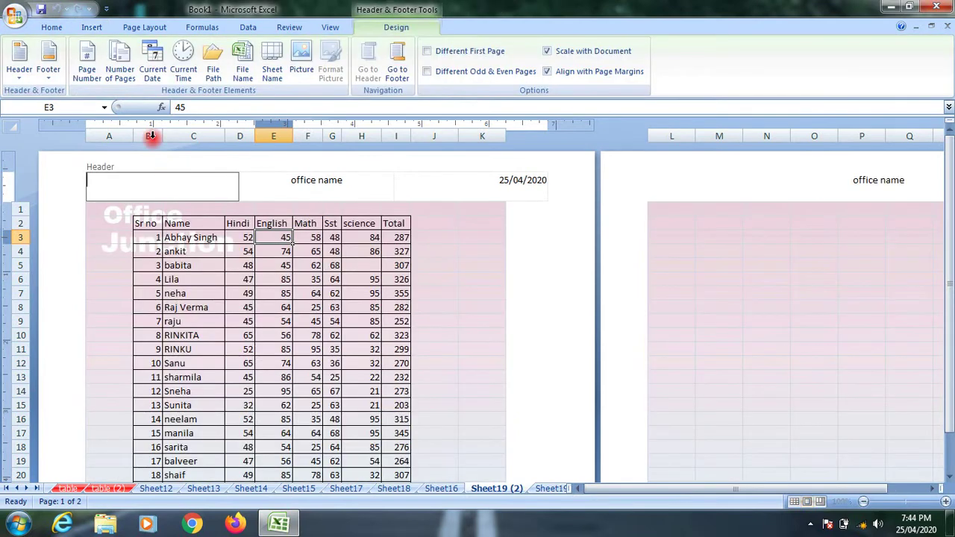
{"action": "left_click", "coordinate": [87, 64]}
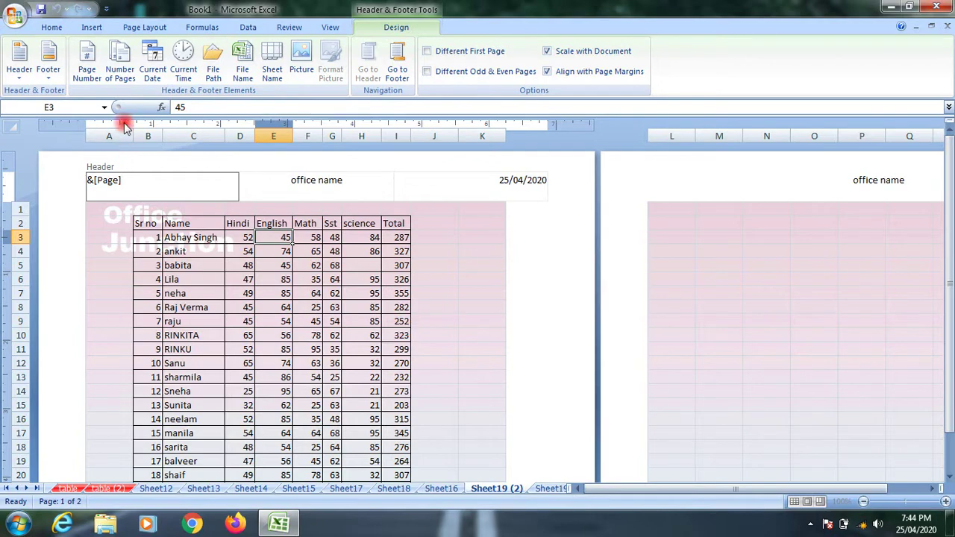
{"action": "left_click_drag", "start_coordinate": [122, 179], "coordinate": [34, 167]}
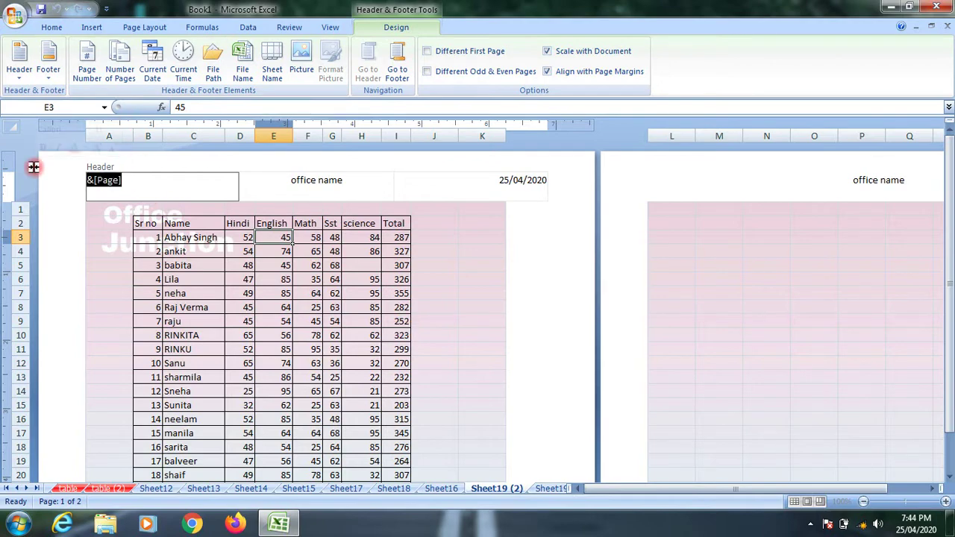
Delete the page number code from the header's left section and insert the page number element in the footer's left section.
{"action": "key", "text": "Delete"}
{"action": "left_click", "coordinate": [533, 363]}
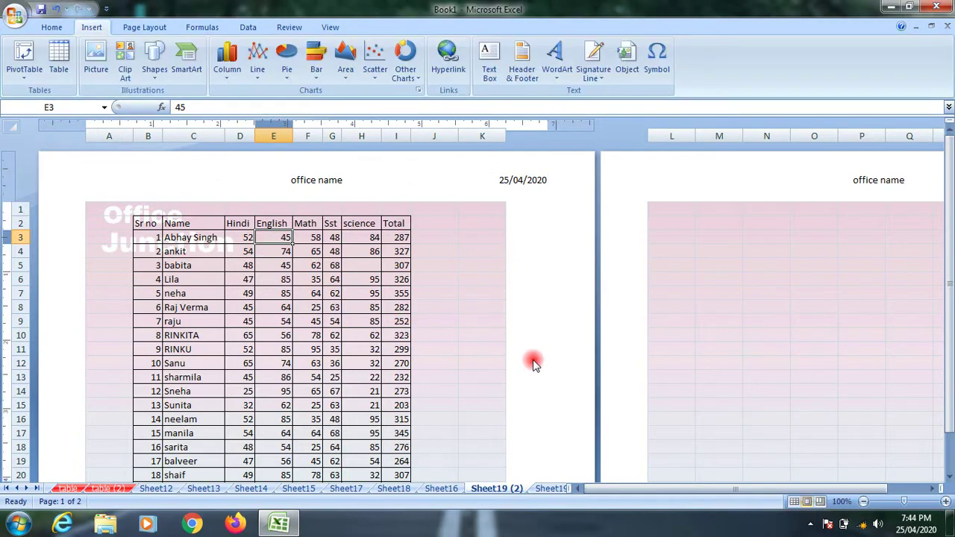
{"action": "scroll", "coordinate": [561, 336], "scroll_direction": "down", "scroll_amount": 8}
{"action": "scroll", "coordinate": [557, 334], "scroll_direction": "down", "scroll_amount": 3}
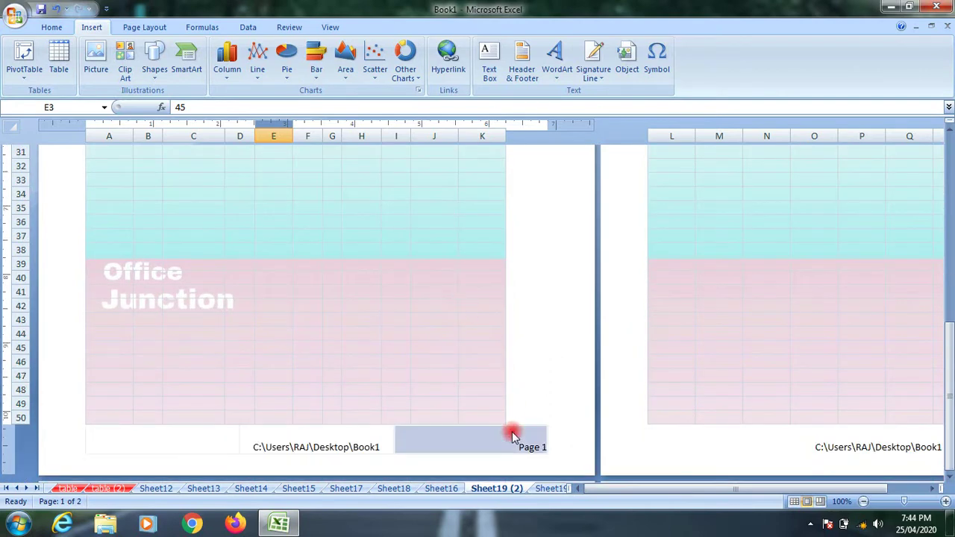
{"action": "left_click", "coordinate": [522, 445]}
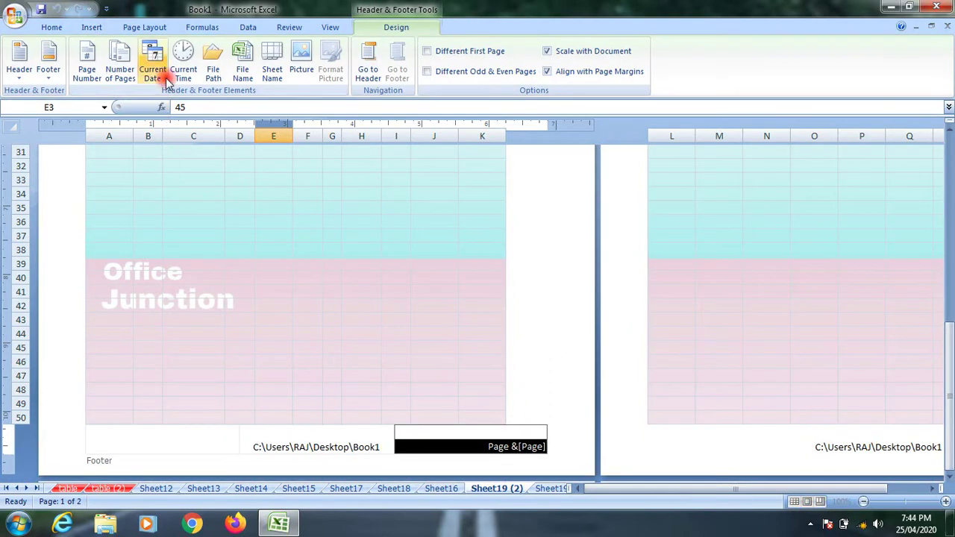
{"action": "left_click", "coordinate": [129, 444]}
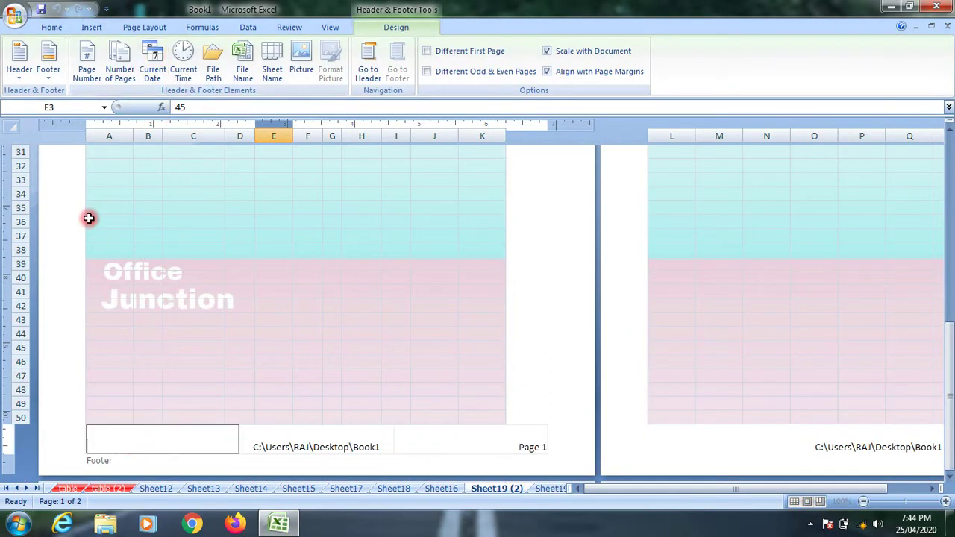
{"action": "left_click", "coordinate": [91, 75]}
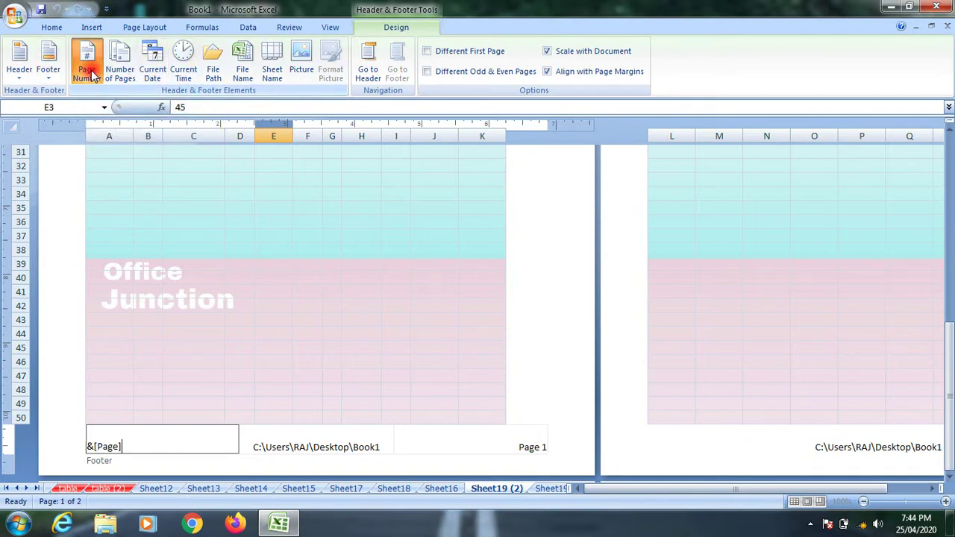
{"action": "left_click", "coordinate": [493, 438]}
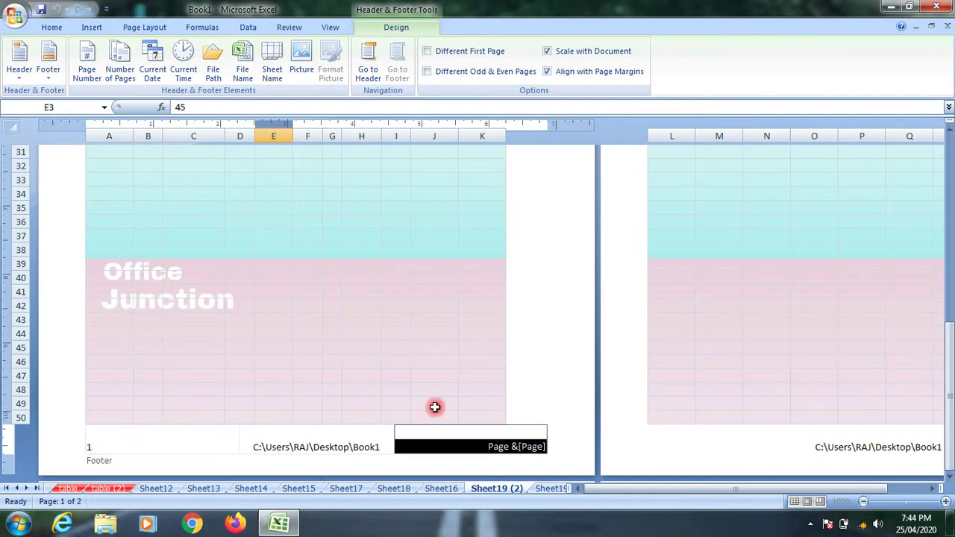
{"action": "left_click", "coordinate": [543, 299]}
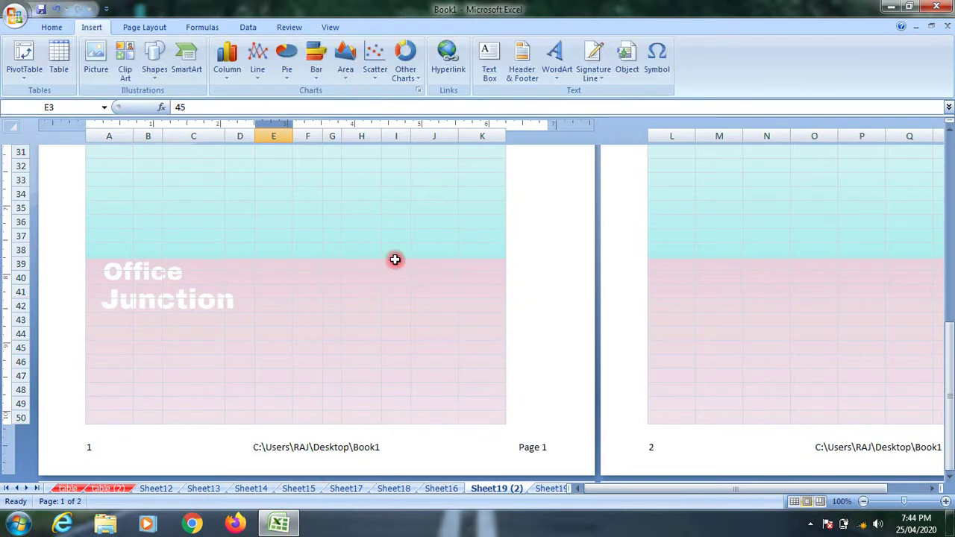
Enter "sample" in cell E57 on the blank page below the marks table.
{"action": "scroll", "coordinate": [312, 344], "scroll_direction": "down", "scroll_amount": 1}
{"action": "scroll", "coordinate": [312, 344], "scroll_direction": "down", "scroll_amount": 5}
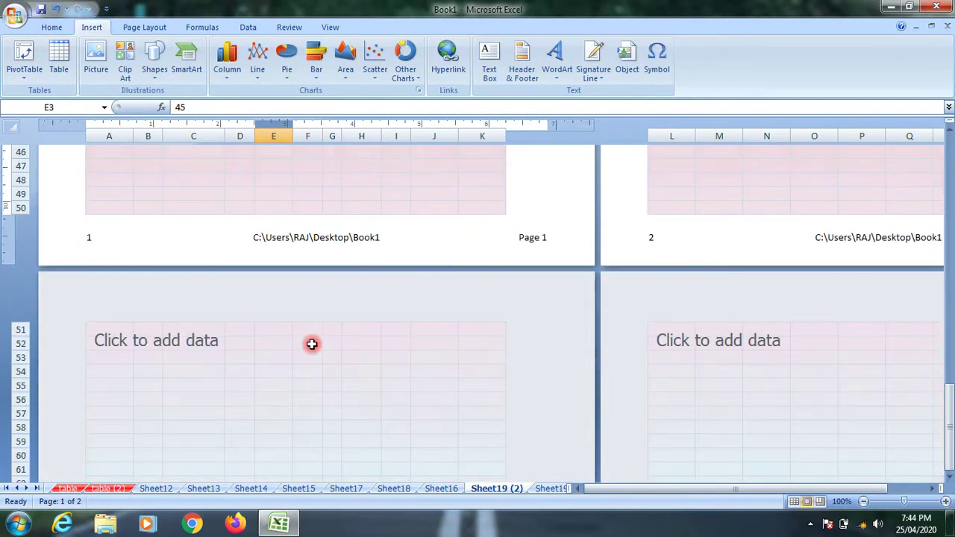
{"action": "left_click", "coordinate": [281, 370]}
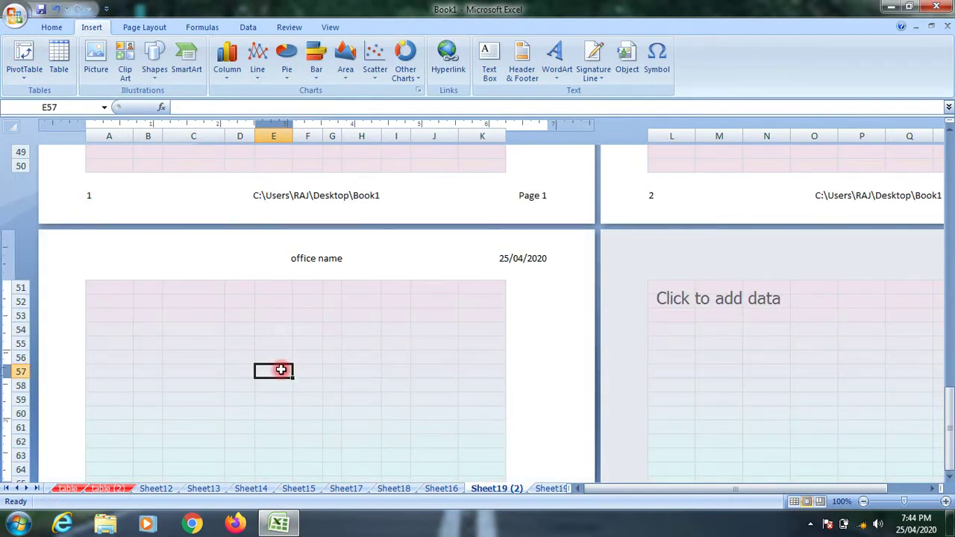
{"action": "type", "text": "sample"}
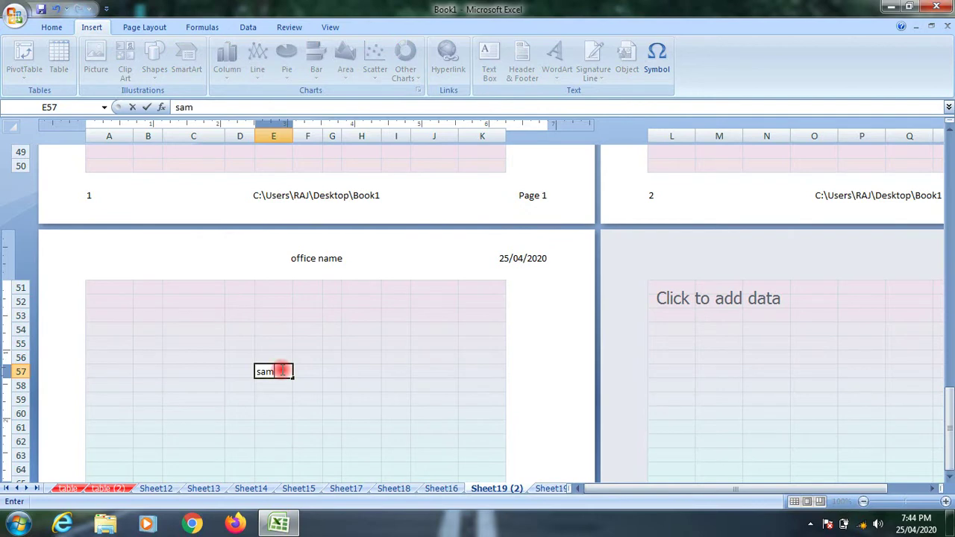
{"action": "left_click", "coordinate": [333, 346]}
Check the header and footer on the first two pages in print preview and return to the worksheet.
{"action": "scroll", "coordinate": [341, 394], "scroll_direction": "up", "scroll_amount": 5}
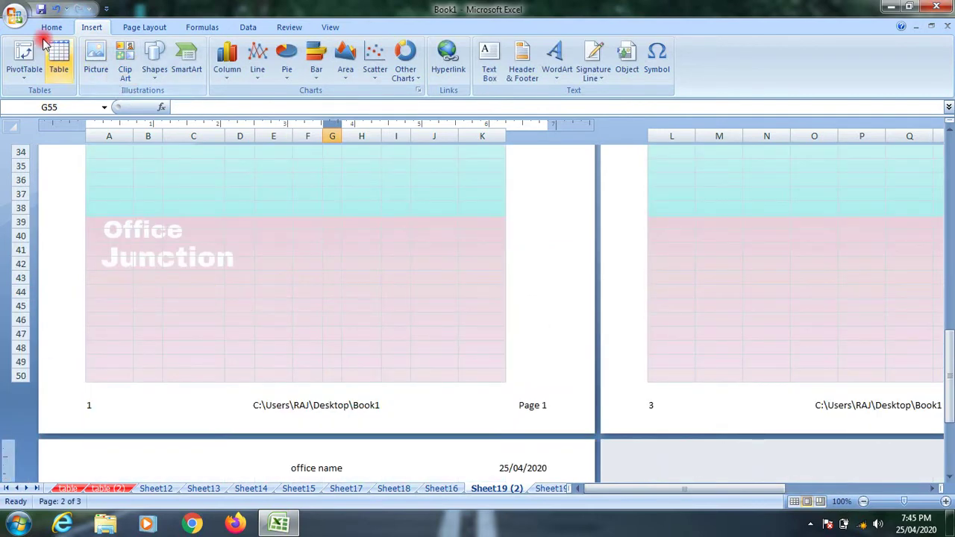
{"action": "left_click", "coordinate": [15, 15]}
{"action": "left_click", "coordinate": [47, 168]}
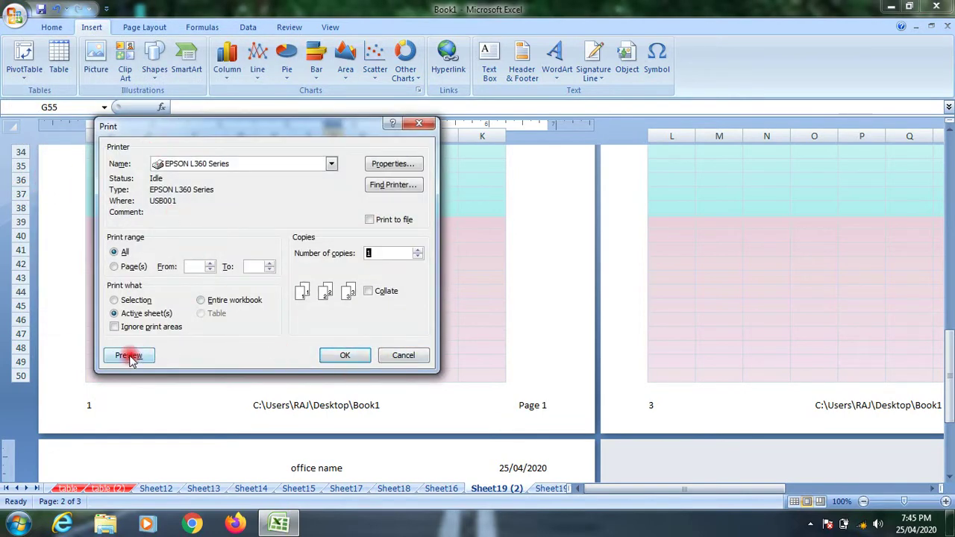
{"action": "left_click", "coordinate": [129, 357]}
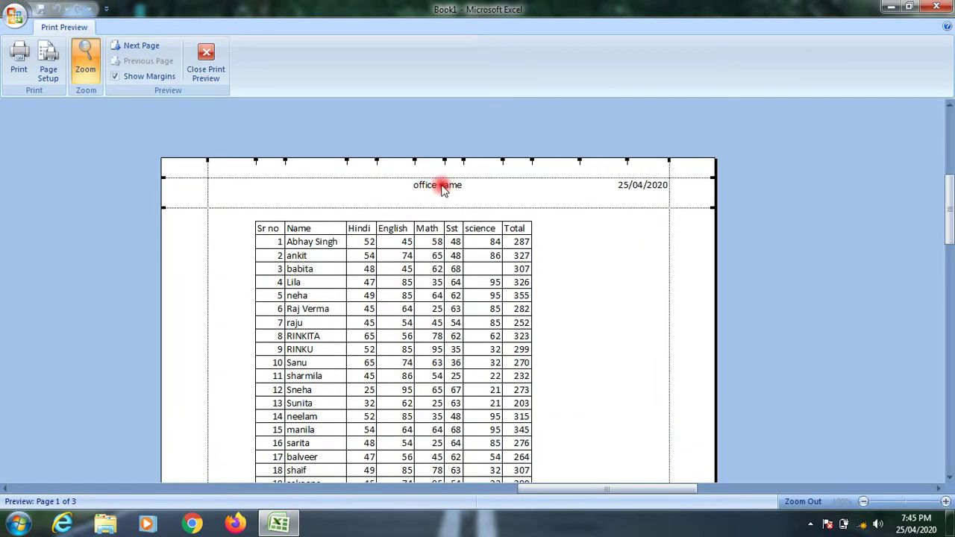
{"action": "scroll", "coordinate": [470, 236], "scroll_direction": "down", "scroll_amount": 10}
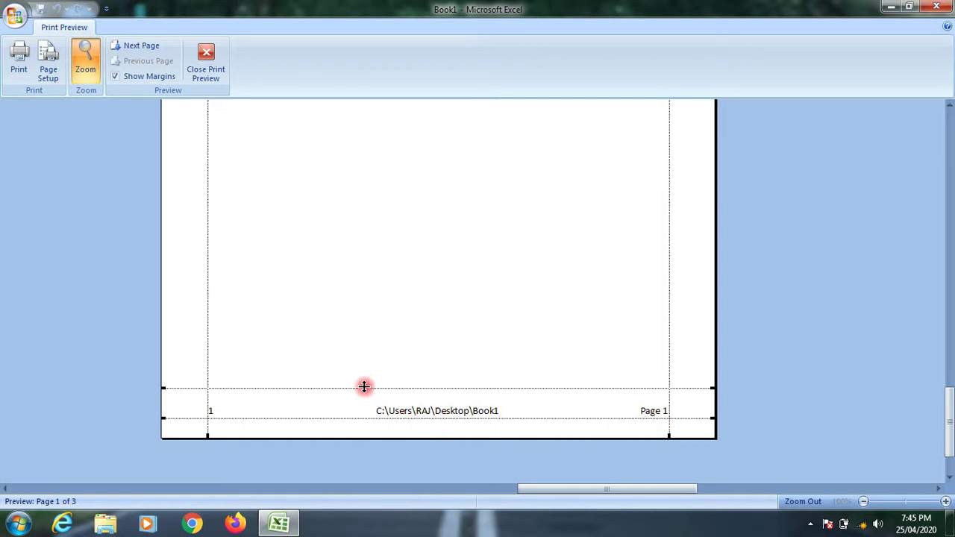
{"action": "scroll", "coordinate": [364, 386], "scroll_direction": "down", "scroll_amount": 5}
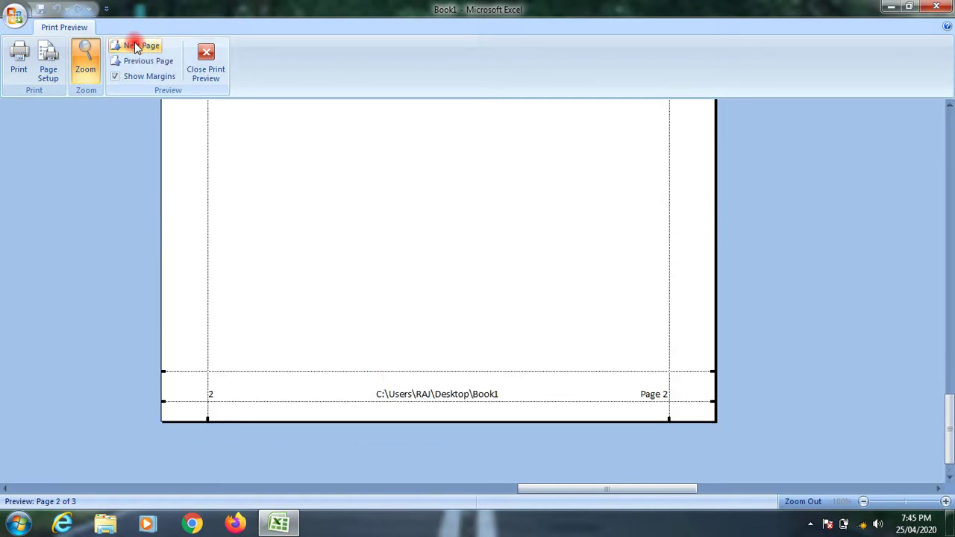
{"action": "scroll", "coordinate": [649, 391], "scroll_direction": "down", "scroll_amount": 2}
{"action": "scroll", "coordinate": [657, 384], "scroll_direction": "up", "scroll_amount": 1}
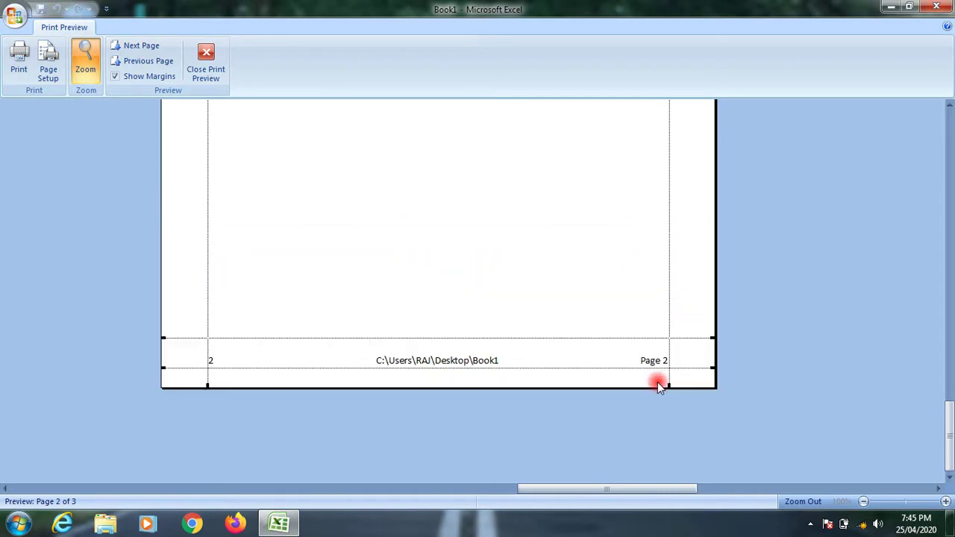
{"action": "scroll", "coordinate": [658, 373], "scroll_direction": "up", "scroll_amount": 3}
{"action": "scroll", "coordinate": [658, 366], "scroll_direction": "down", "scroll_amount": 7}
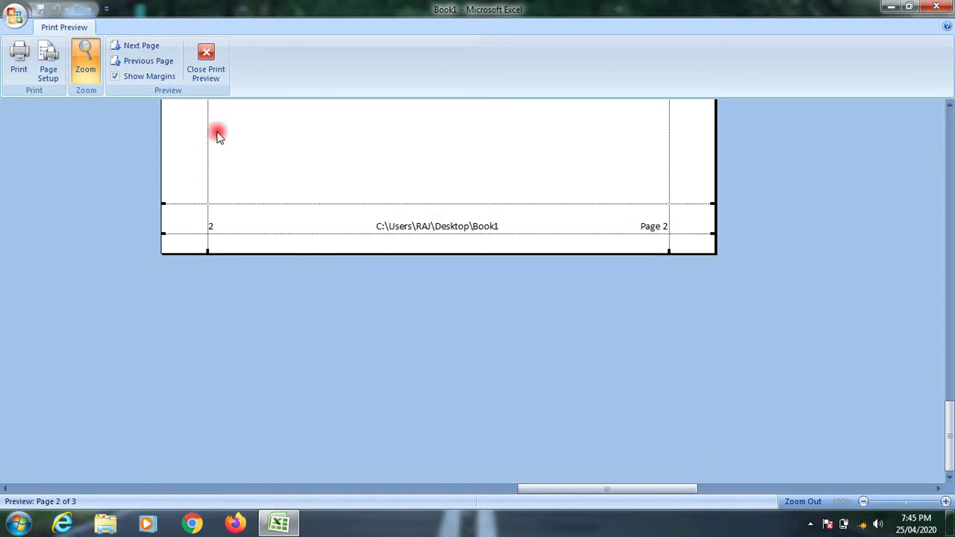
{"action": "left_click", "coordinate": [210, 65]}
Replace the sheet's header with the built-in "Book1, Page 1" preset.
{"action": "scroll", "coordinate": [239, 305], "scroll_direction": "down", "scroll_amount": 1}
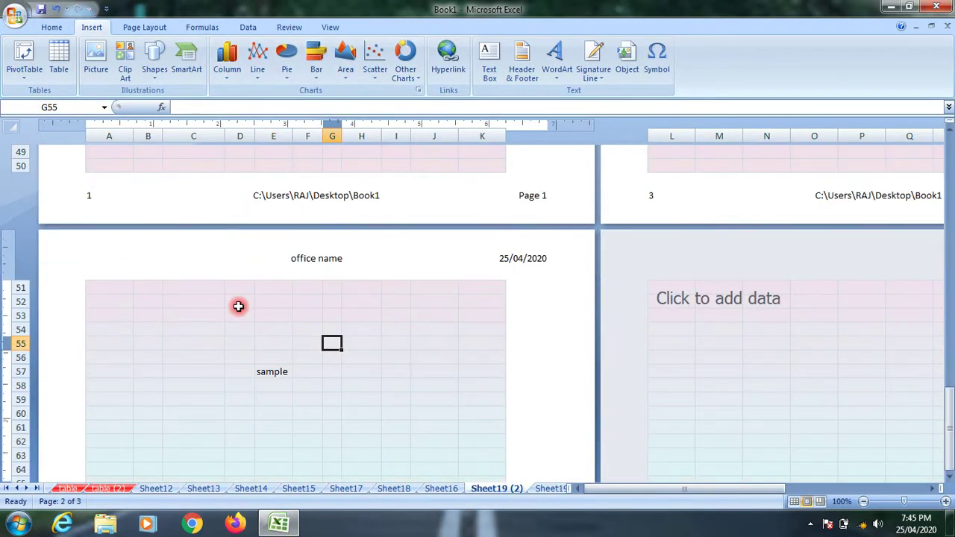
{"action": "scroll", "coordinate": [239, 305], "scroll_direction": "up", "scroll_amount": 5}
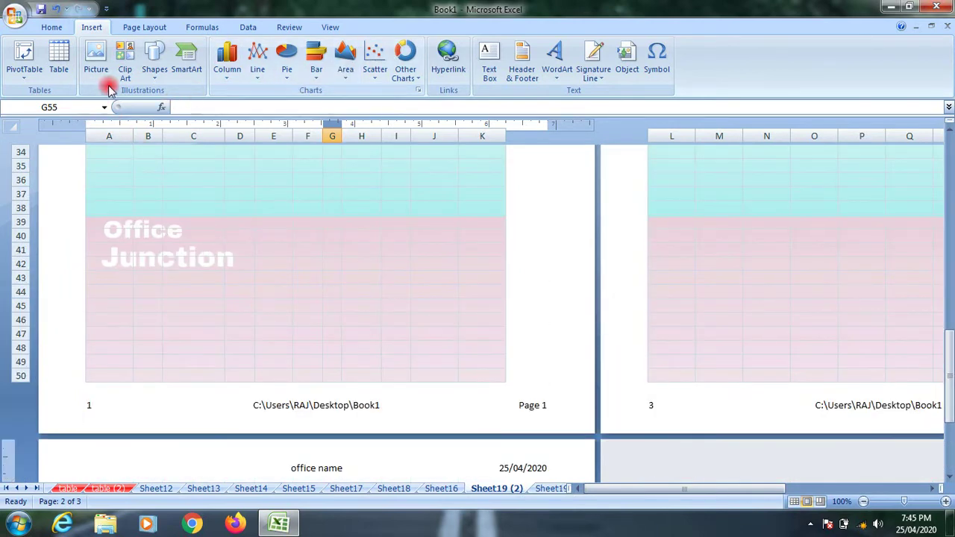
{"action": "left_click", "coordinate": [55, 27]}
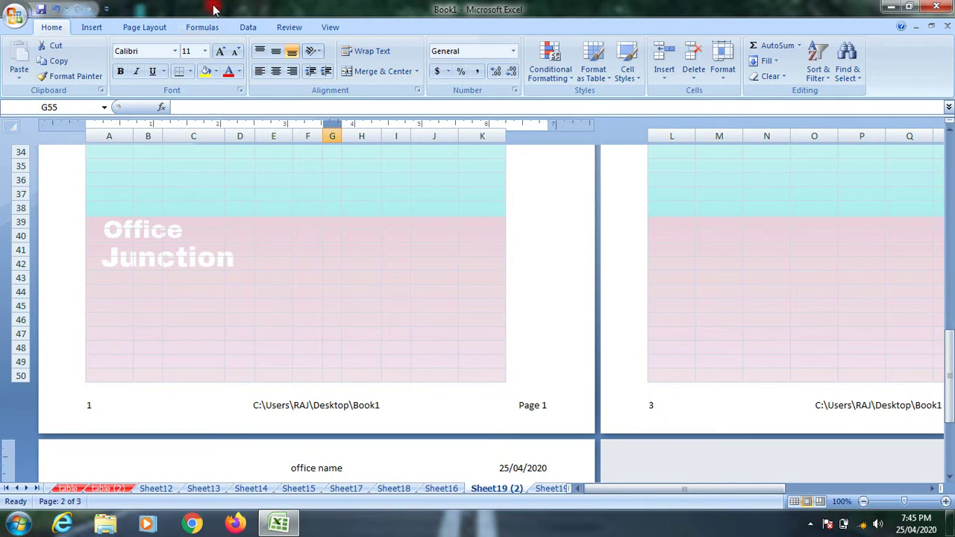
{"action": "left_click", "coordinate": [92, 27]}
{"action": "left_click", "coordinate": [520, 64]}
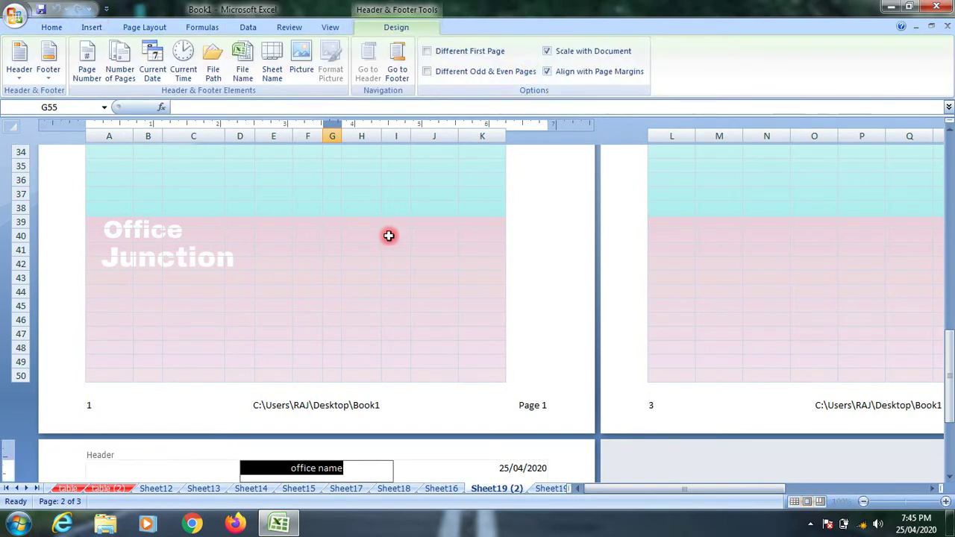
{"action": "left_click", "coordinate": [20, 74]}
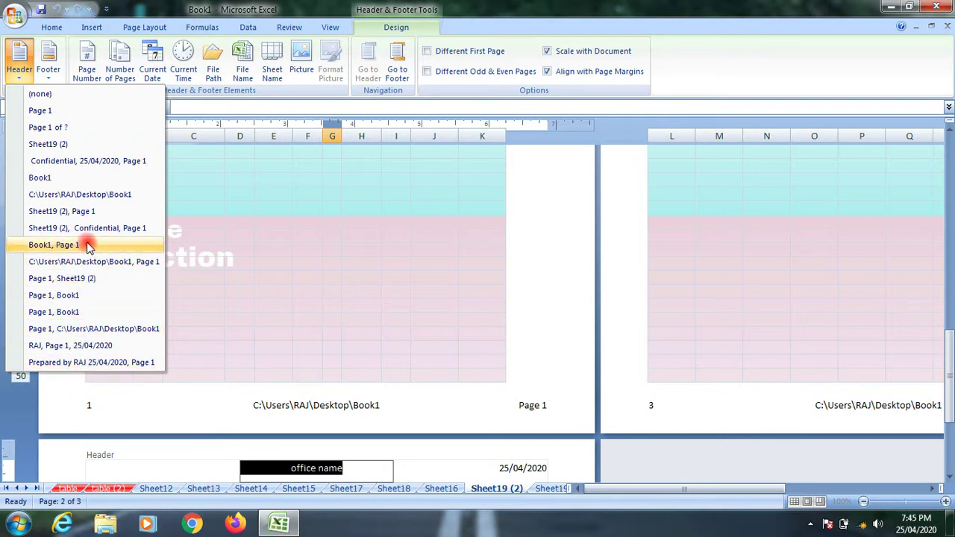
{"action": "left_click", "coordinate": [339, 468]}
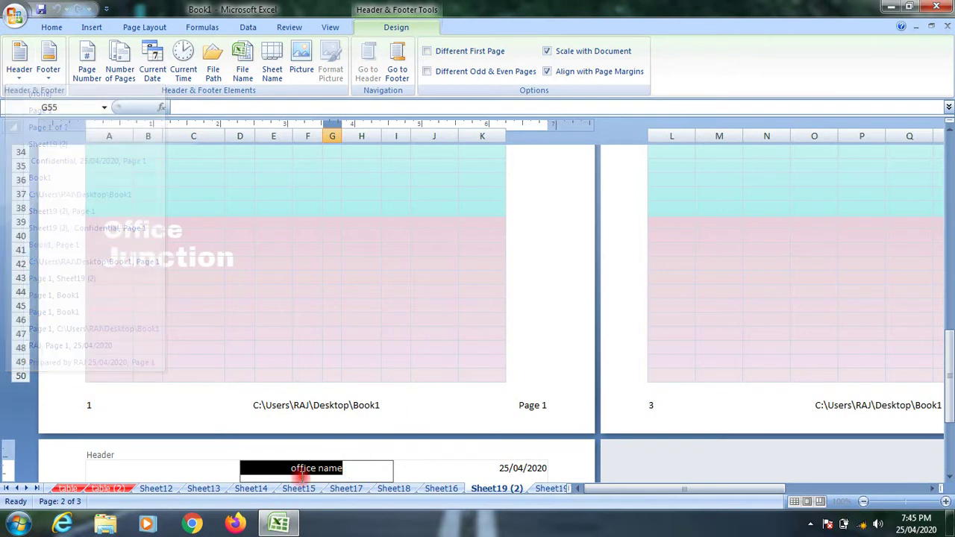
{"action": "left_click", "coordinate": [147, 468]}
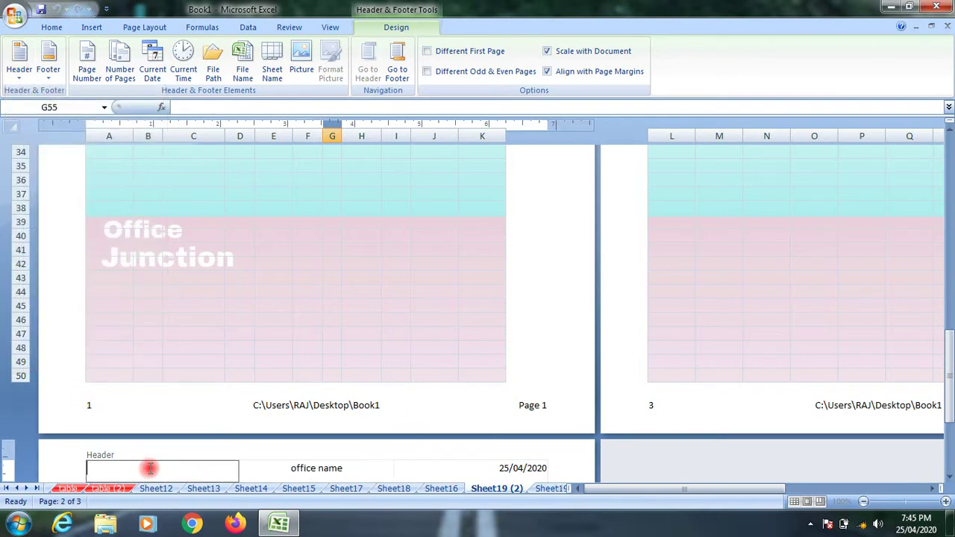
{"action": "left_click", "coordinate": [18, 67]}
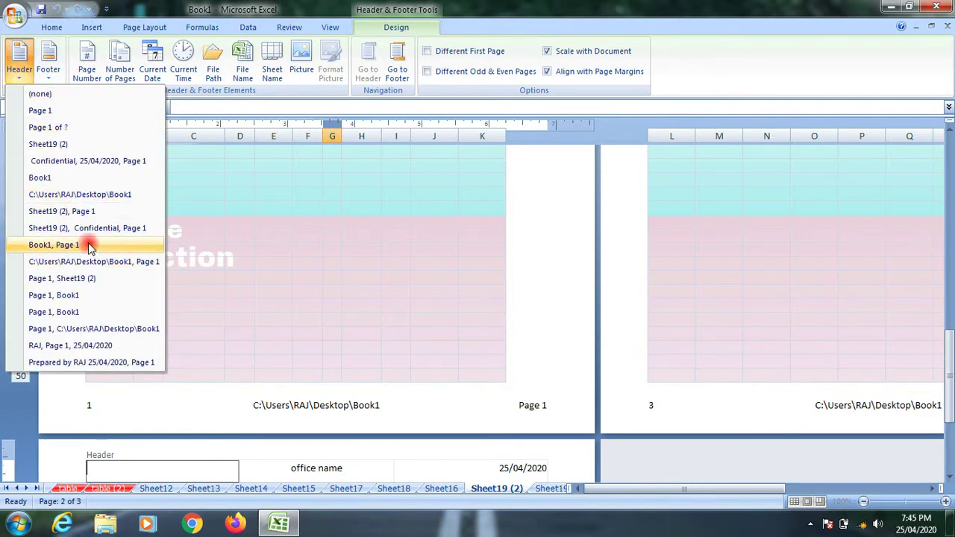
{"action": "left_click", "coordinate": [54, 245]}
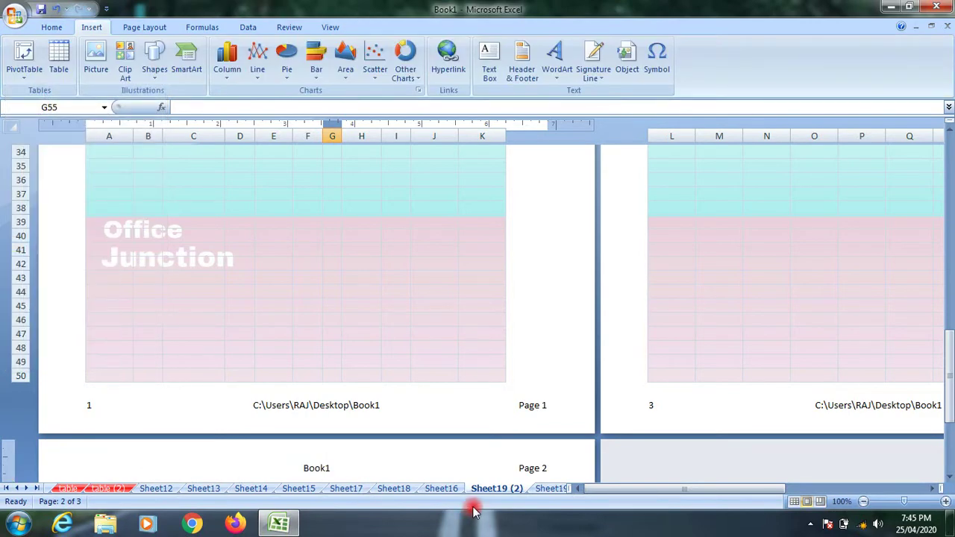
Inspect the preset header across the pages, preview the sheet for printing, and return to the worksheet.
{"action": "scroll", "coordinate": [426, 352], "scroll_direction": "down", "scroll_amount": 4}
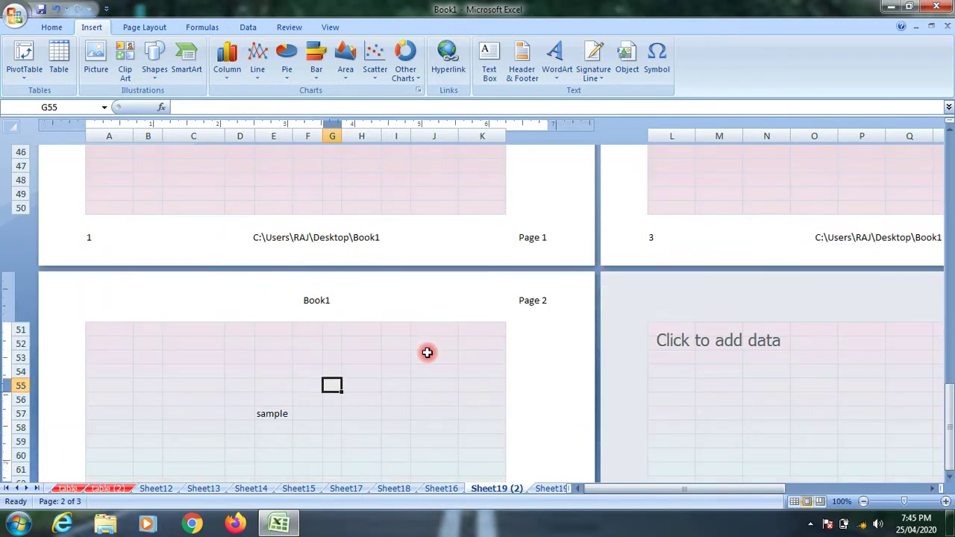
{"action": "scroll", "coordinate": [427, 352], "scroll_direction": "down", "scroll_amount": 4}
{"action": "scroll", "coordinate": [426, 352], "scroll_direction": "up", "scroll_amount": 8}
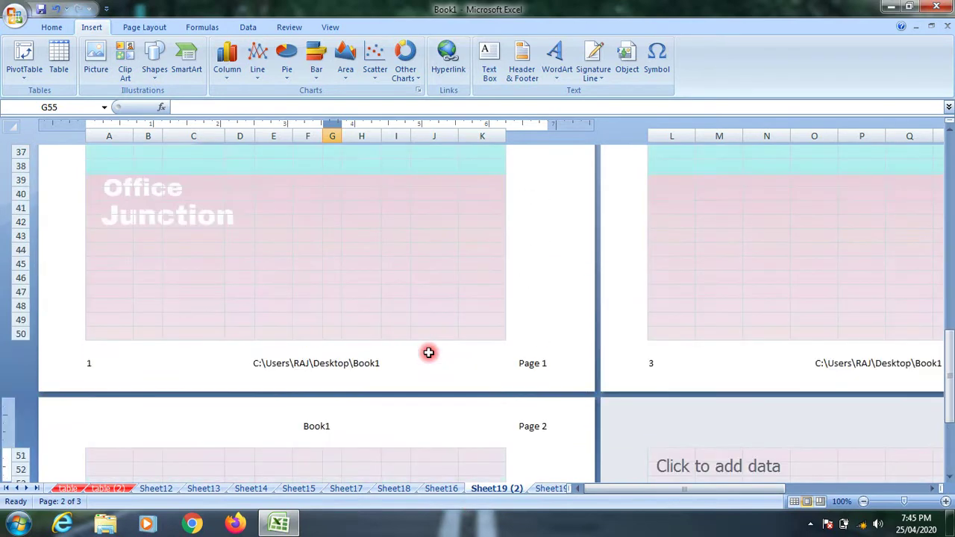
{"action": "left_click", "coordinate": [14, 15]}
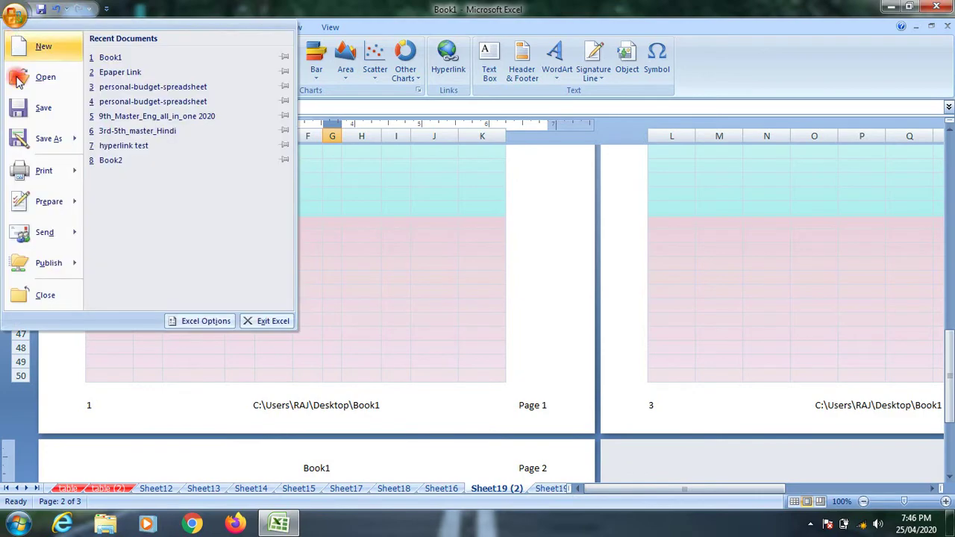
{"action": "mouse_move", "coordinate": [56, 171]}
{"action": "left_click", "coordinate": [165, 203]}
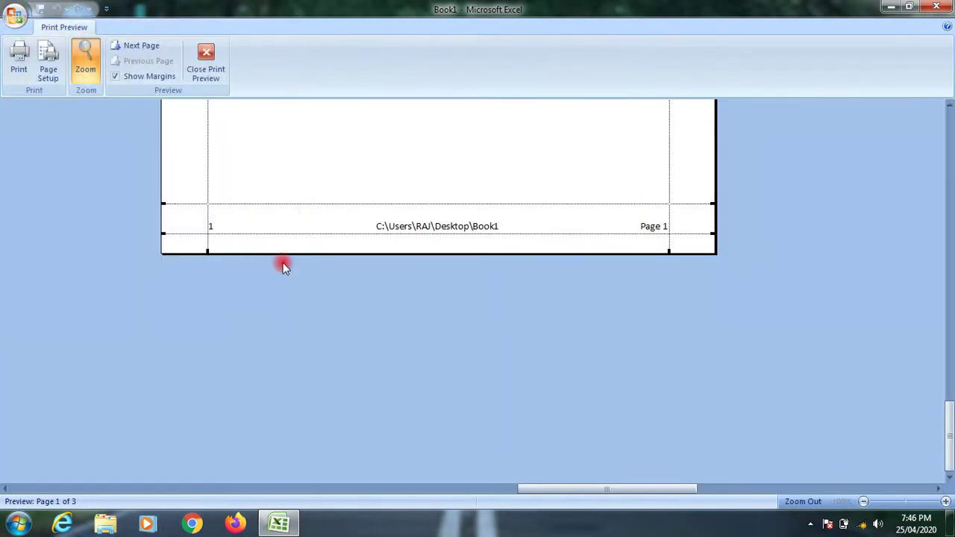
{"action": "left_click", "coordinate": [256, 229]}
{"action": "left_click", "coordinate": [373, 146]}
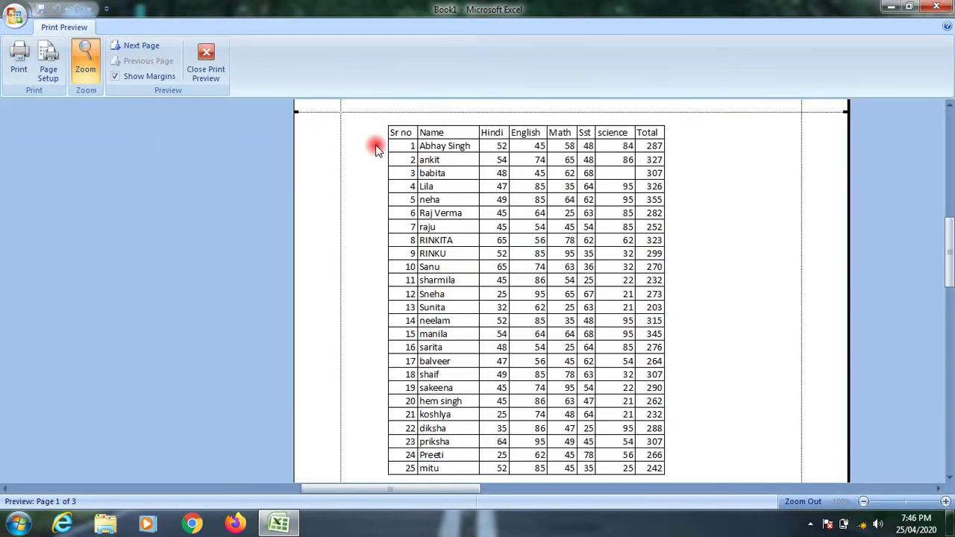
{"action": "left_click", "coordinate": [206, 66]}
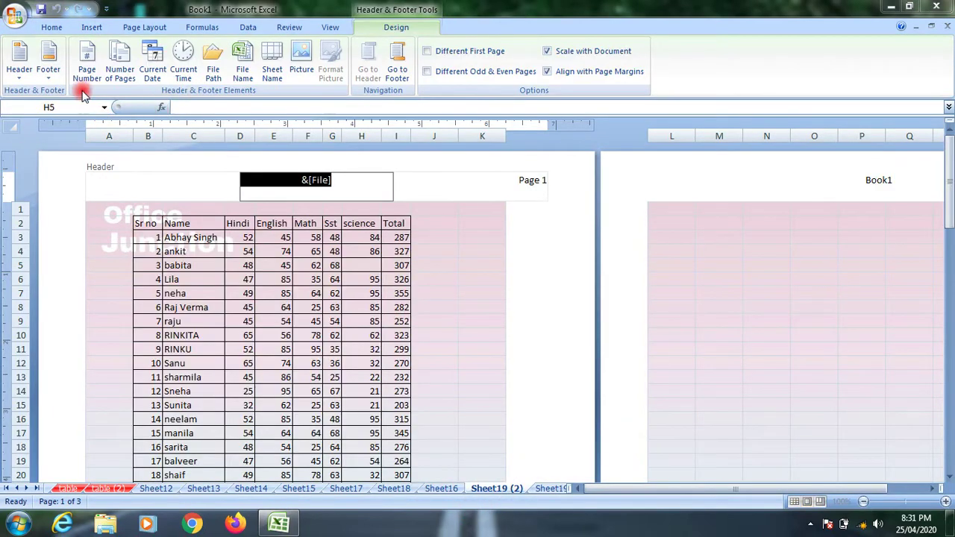
Look through the built-in header presets while editing the header's center section, and close the list without choosing one.
{"action": "left_click", "coordinate": [522, 182]}
{"action": "left_click", "coordinate": [295, 181]}
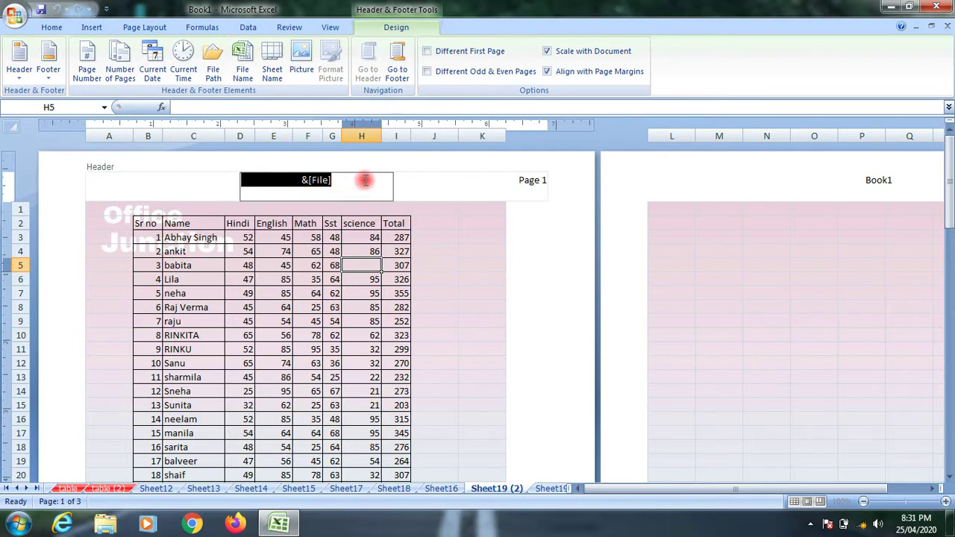
{"action": "left_click", "coordinate": [19, 61]}
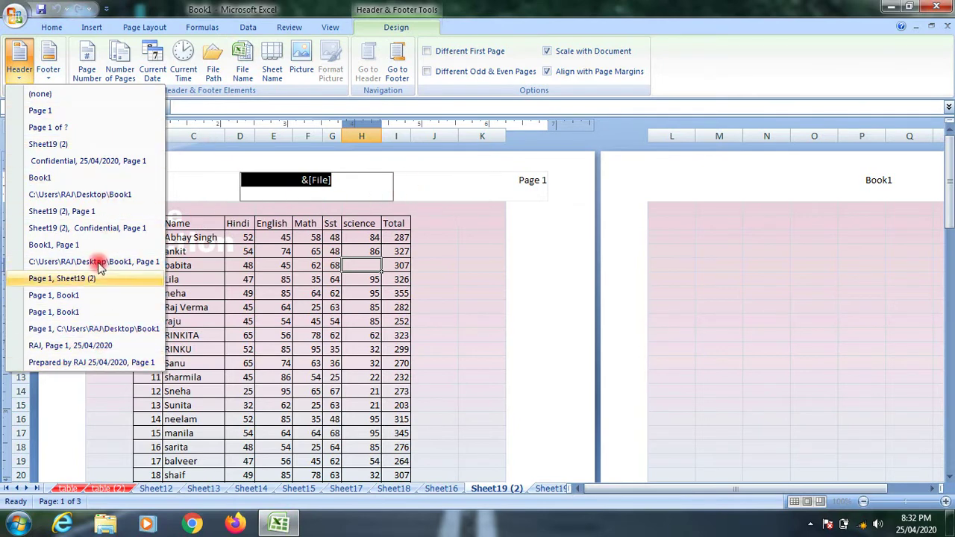
{"action": "left_click", "coordinate": [351, 188]}
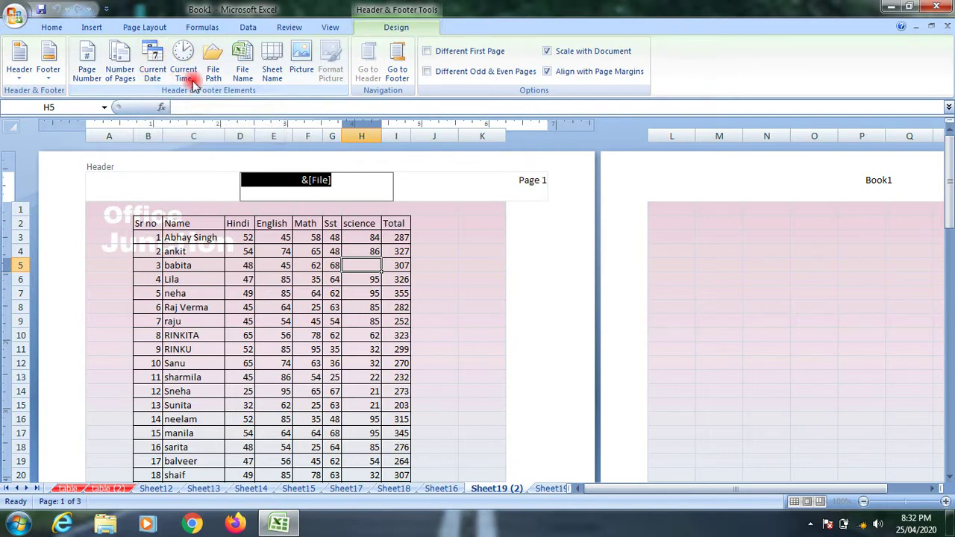
Add the current time and the sheet name elements to the header's left section.
{"action": "left_click", "coordinate": [171, 190]}
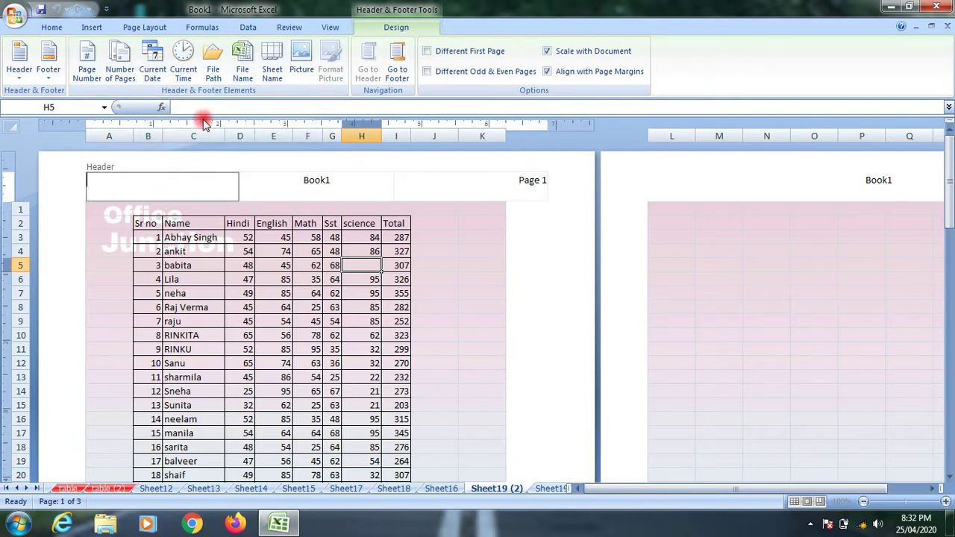
{"action": "left_click", "coordinate": [182, 62]}
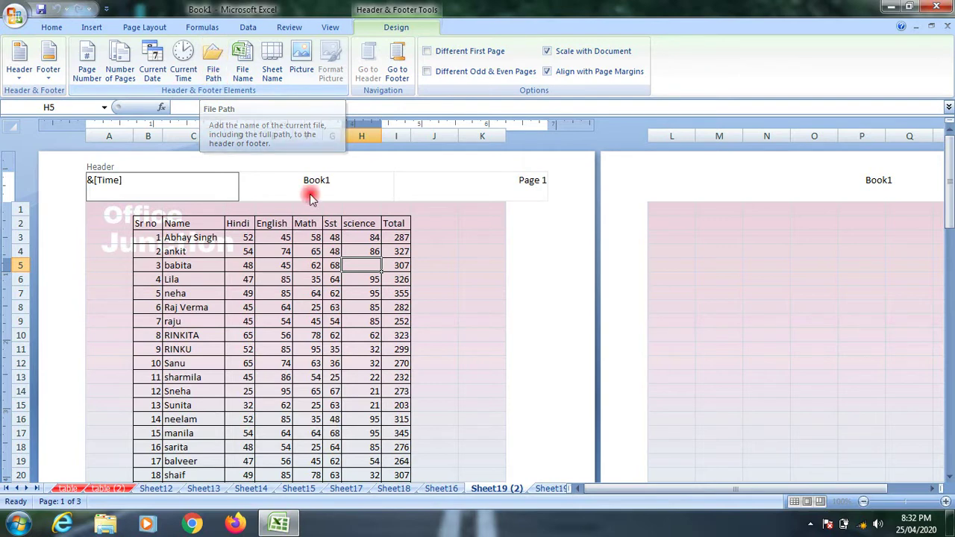
{"action": "left_click", "coordinate": [16, 79]}
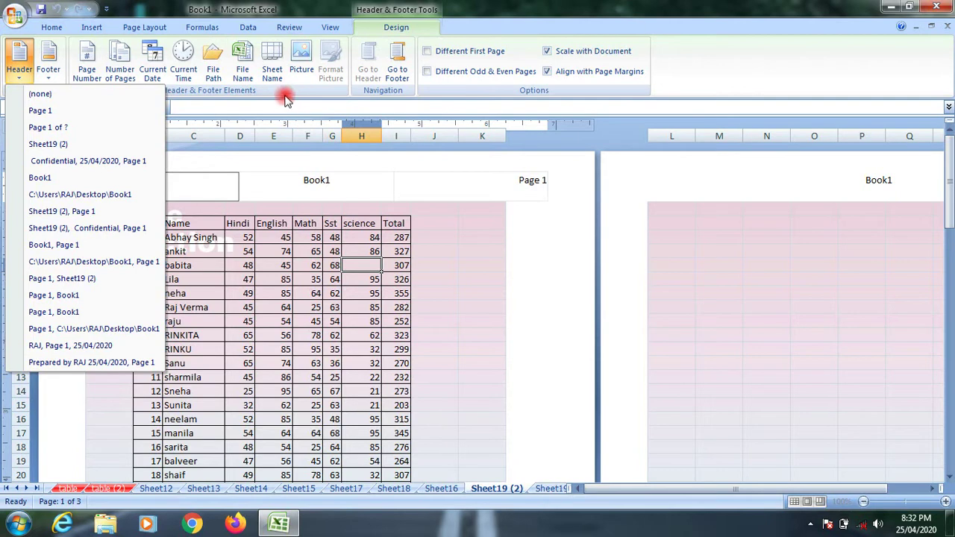
{"action": "left_click", "coordinate": [270, 69]}
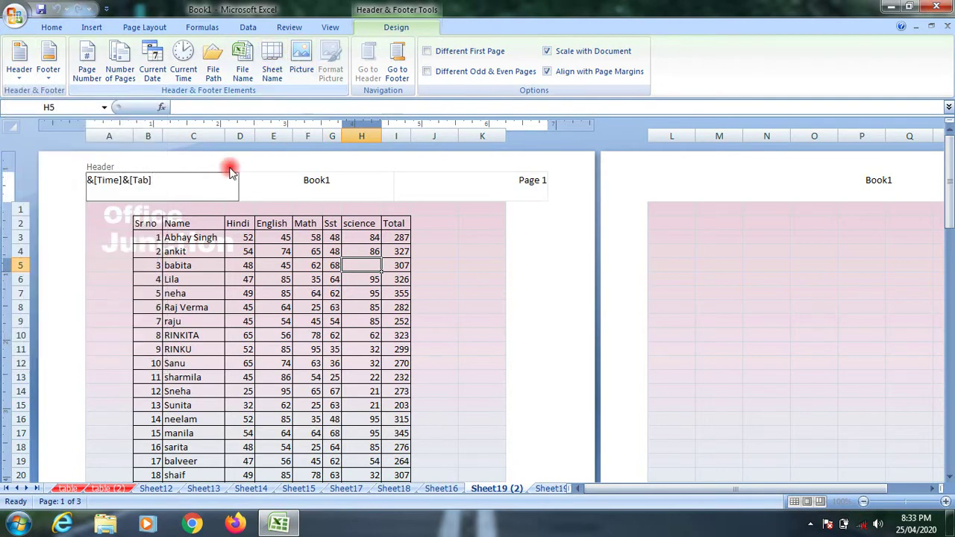
{"action": "left_click_drag", "start_coordinate": [123, 180], "coordinate": [86, 185]}
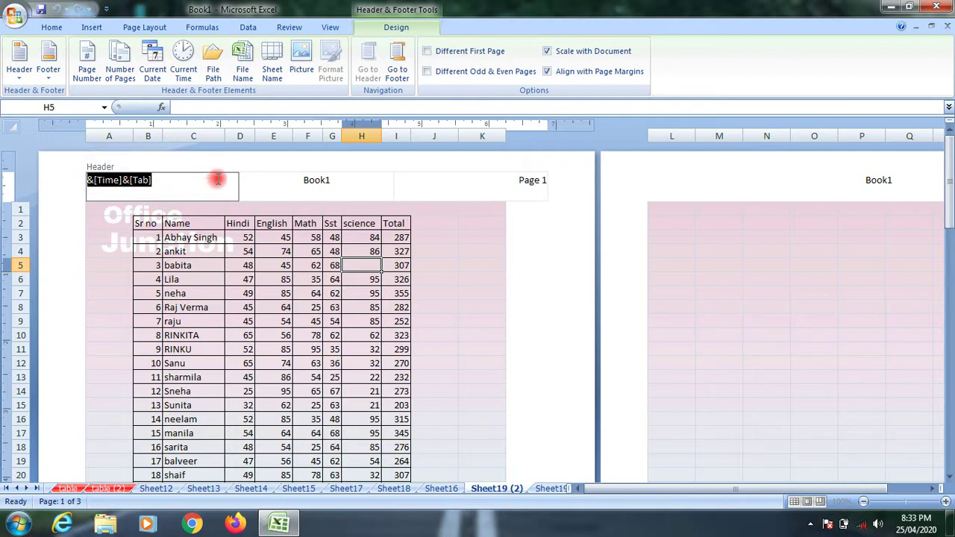
Leave the header, check its time and sheet name enlarged in print preview, and return to the worksheet.
{"action": "left_click", "coordinate": [15, 15]}
{"action": "left_click", "coordinate": [379, 171]}
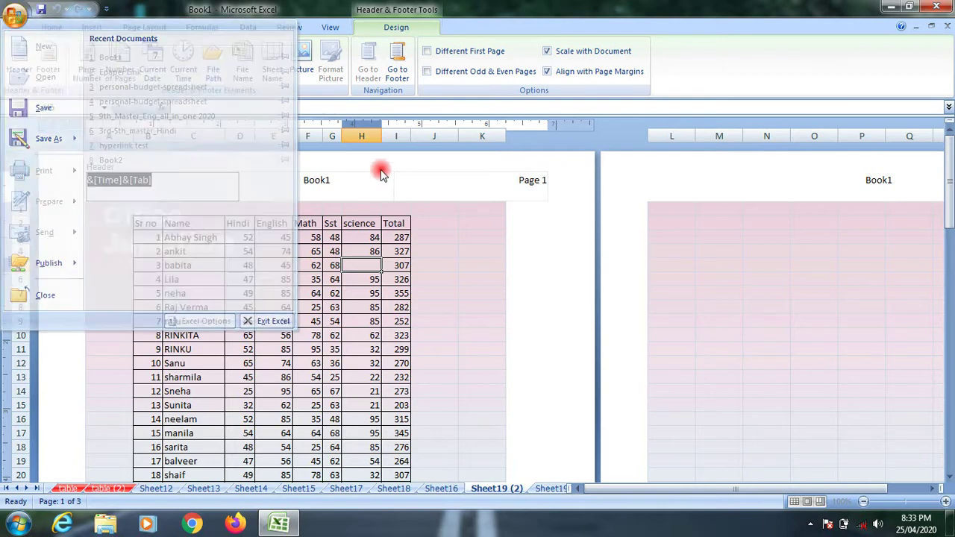
{"action": "left_click", "coordinate": [308, 277]}
{"action": "left_click", "coordinate": [25, 28]}
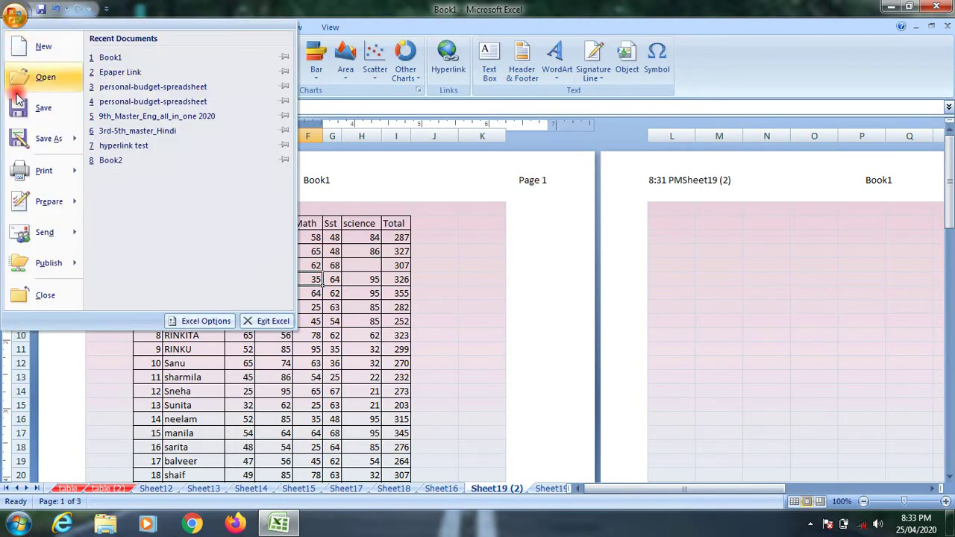
{"action": "mouse_move", "coordinate": [60, 170]}
{"action": "left_click", "coordinate": [152, 160]}
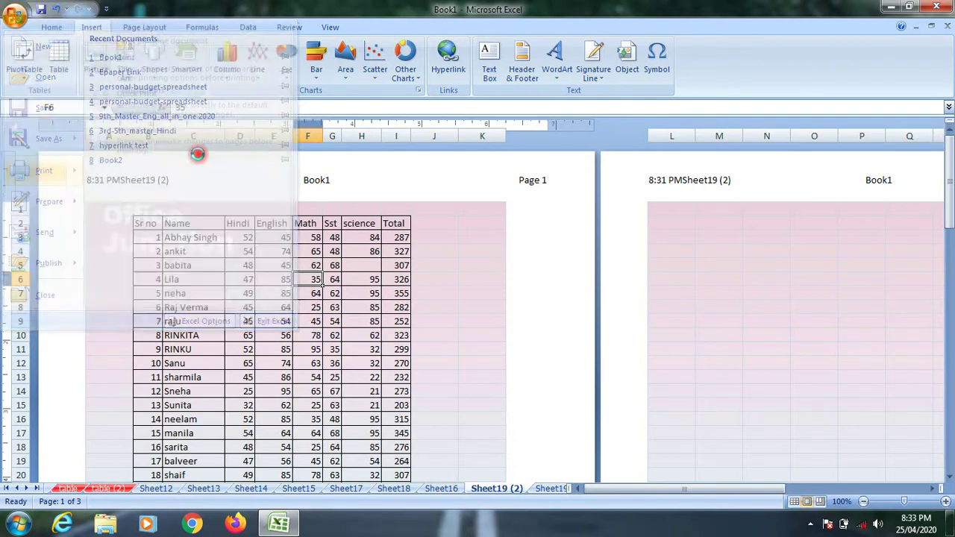
{"action": "left_click", "coordinate": [458, 159]}
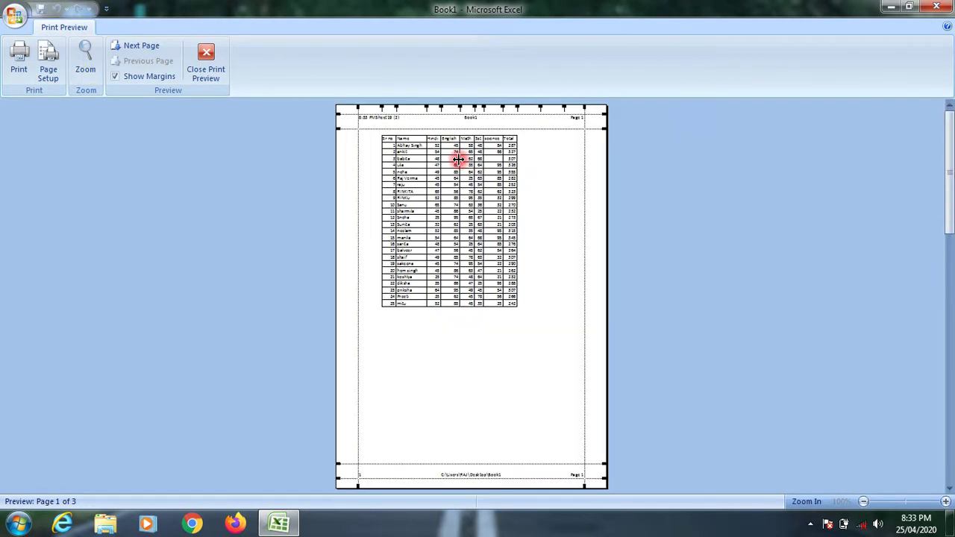
{"action": "left_click", "coordinate": [402, 124]}
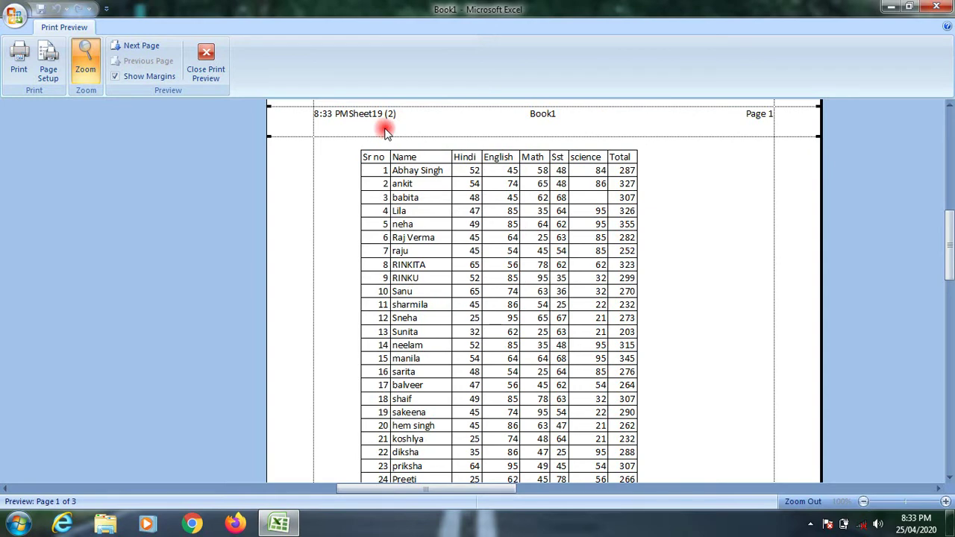
{"action": "left_click", "coordinate": [206, 61]}
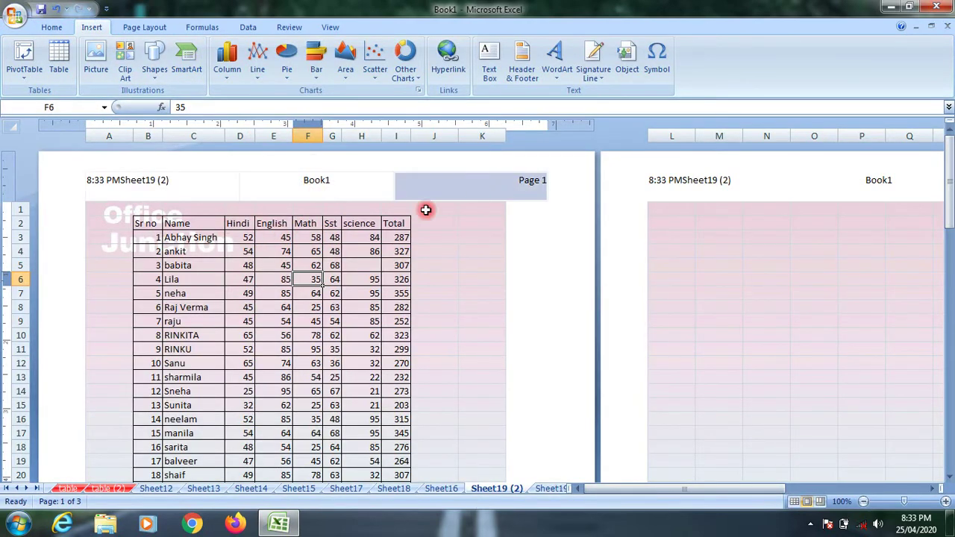
{"action": "left_click", "coordinate": [418, 182]}
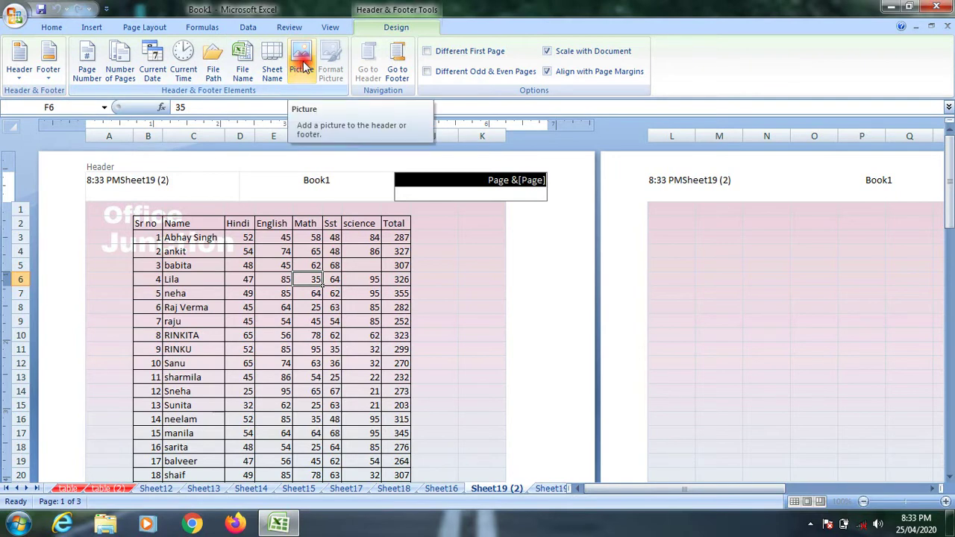
{"action": "left_click", "coordinate": [332, 182]}
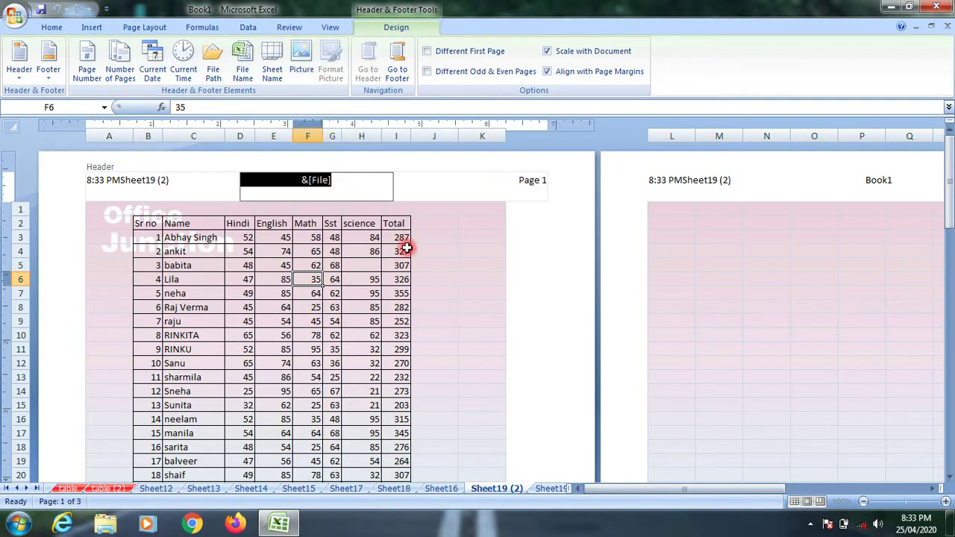
{"action": "left_click_drag", "start_coordinate": [950, 188], "coordinate": [949, 270]}
{"action": "left_click", "coordinate": [455, 322]}
{"action": "left_click", "coordinate": [398, 436]}
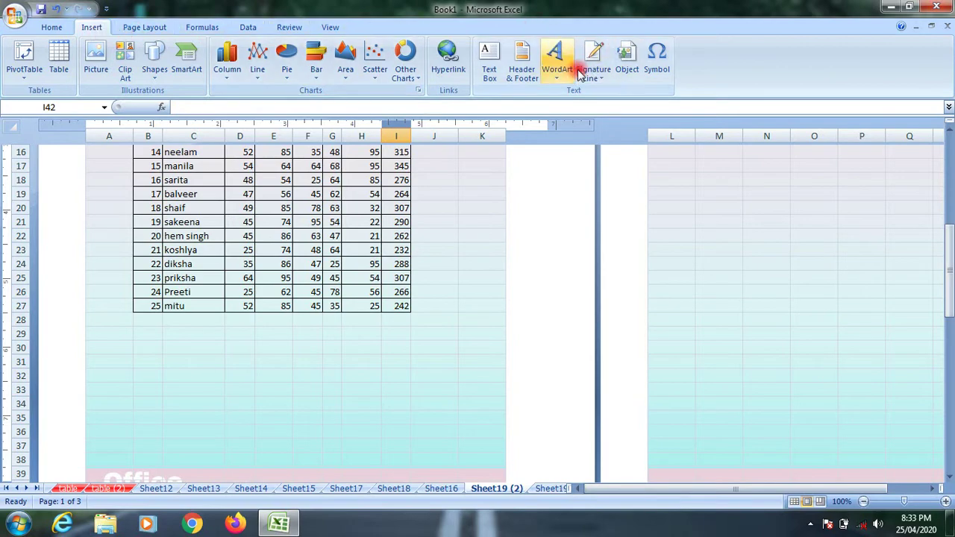
{"action": "left_click", "coordinate": [522, 63]}
{"action": "left_click", "coordinate": [457, 187]}
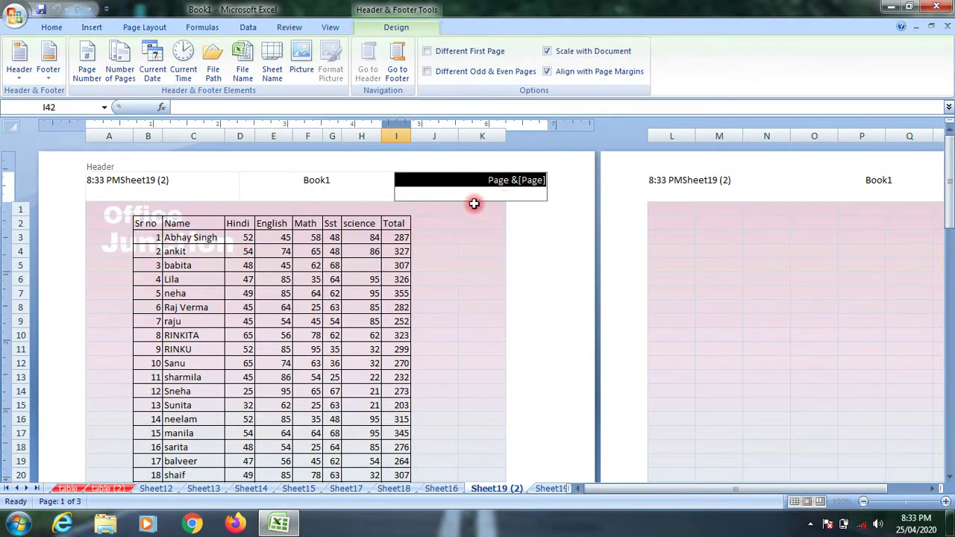
Replace the page number in the footer's left section with the logo picture from the Office Junction folder on drive D.
{"action": "left_click_drag", "start_coordinate": [949, 198], "coordinate": [949, 411]}
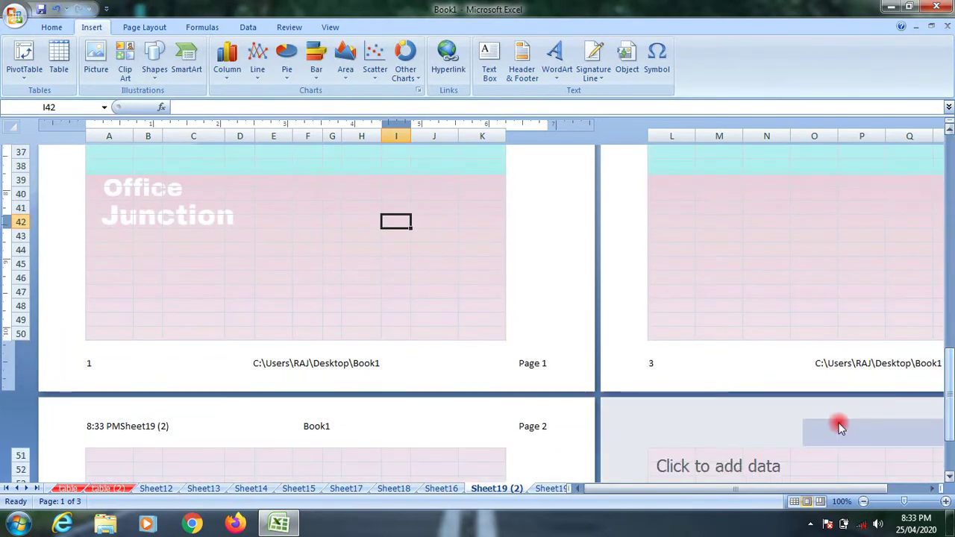
{"action": "left_click", "coordinate": [124, 361]}
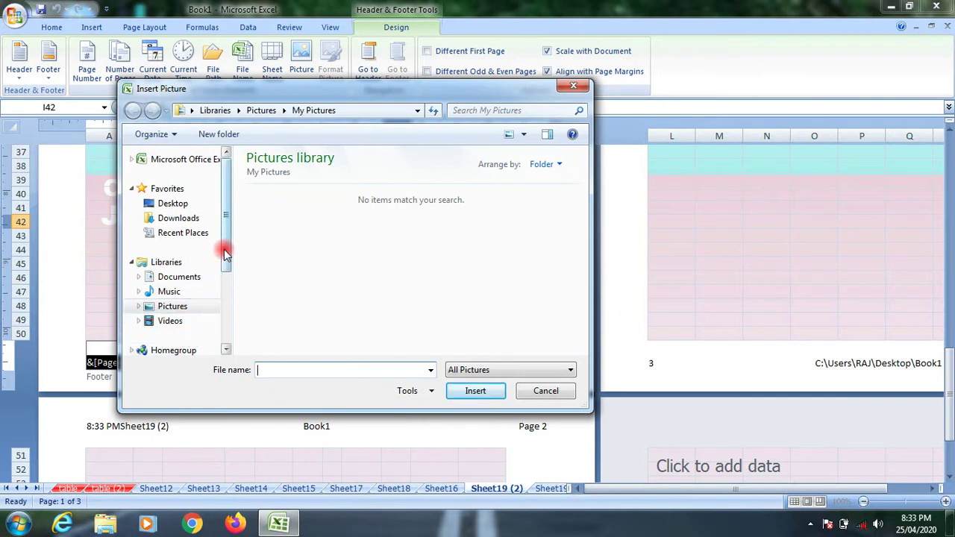
{"action": "left_click_drag", "start_coordinate": [223, 251], "coordinate": [229, 292]}
{"action": "left_click", "coordinate": [204, 333]}
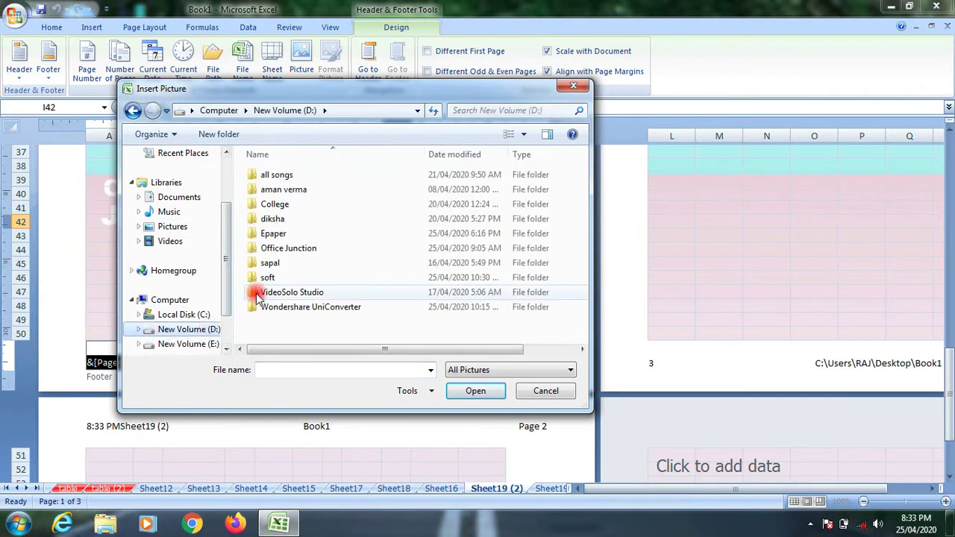
{"action": "left_click", "coordinate": [307, 253]}
{"action": "double_click", "coordinate": [307, 254]}
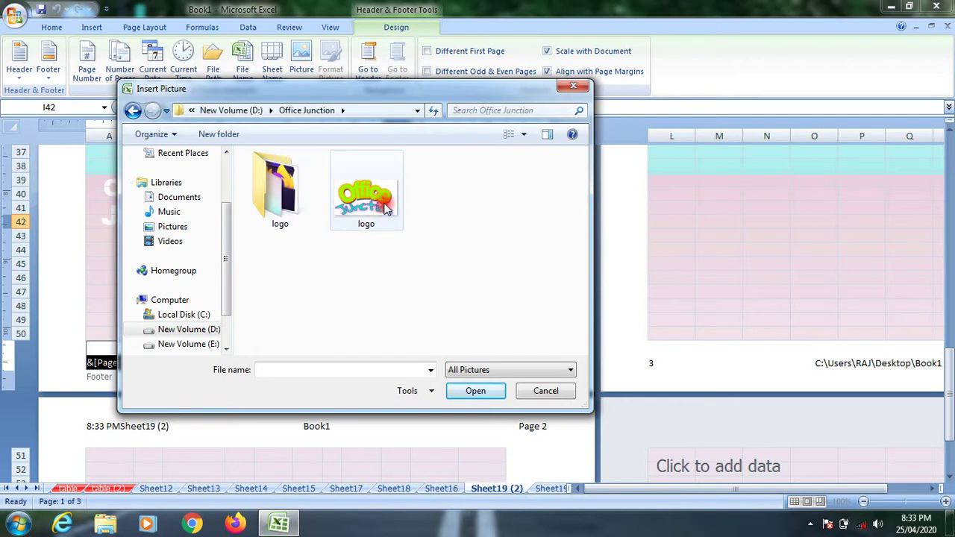
{"action": "left_click", "coordinate": [383, 204]}
{"action": "left_click", "coordinate": [474, 391]}
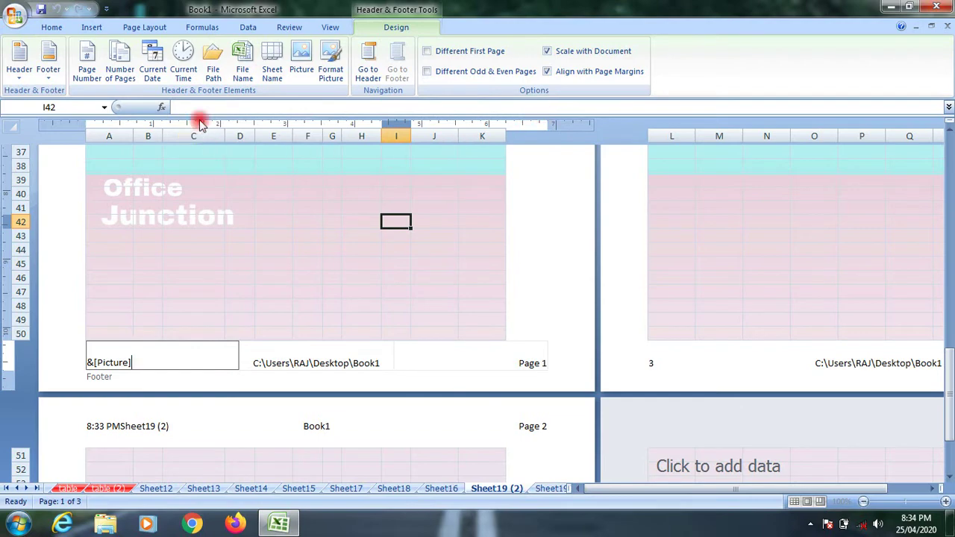
{"action": "left_click", "coordinate": [528, 231]}
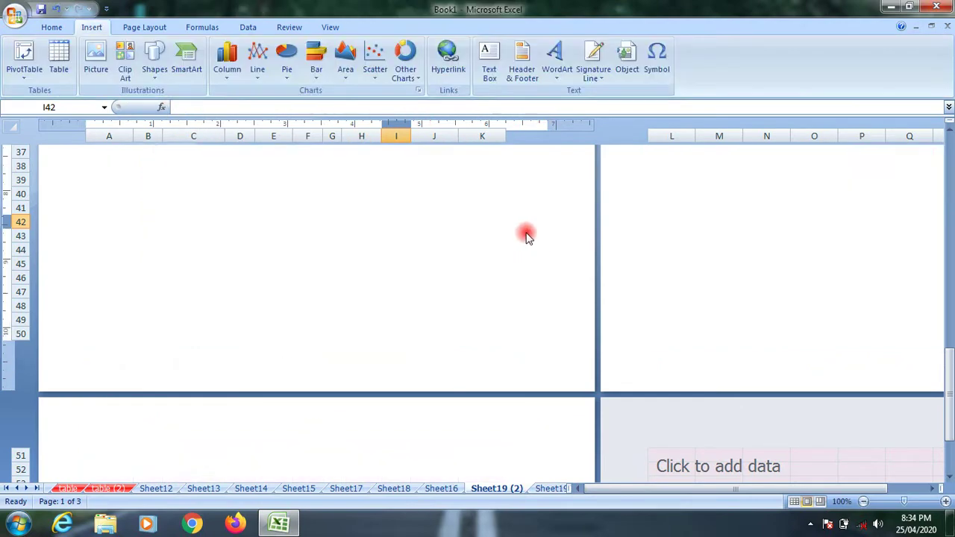
Inspect the footer picture on the first page in print preview and return to the worksheet.
{"action": "left_click", "coordinate": [12, 27]}
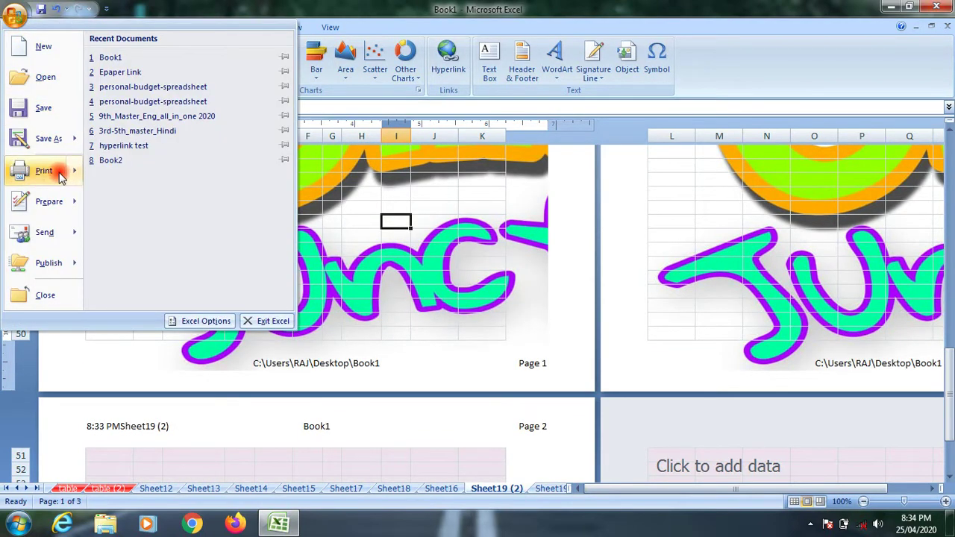
{"action": "mouse_move", "coordinate": [43, 171]}
{"action": "left_click", "coordinate": [197, 136]}
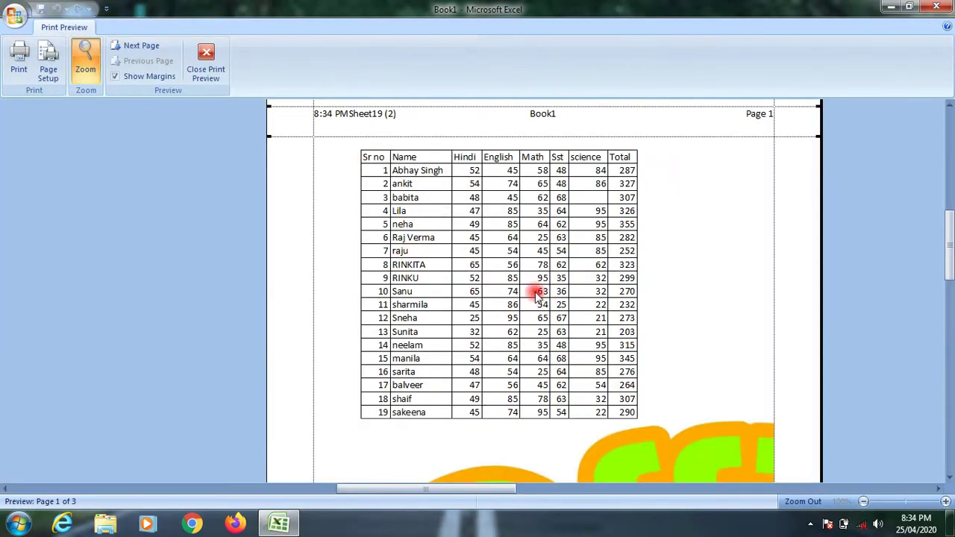
{"action": "left_click", "coordinate": [537, 293]}
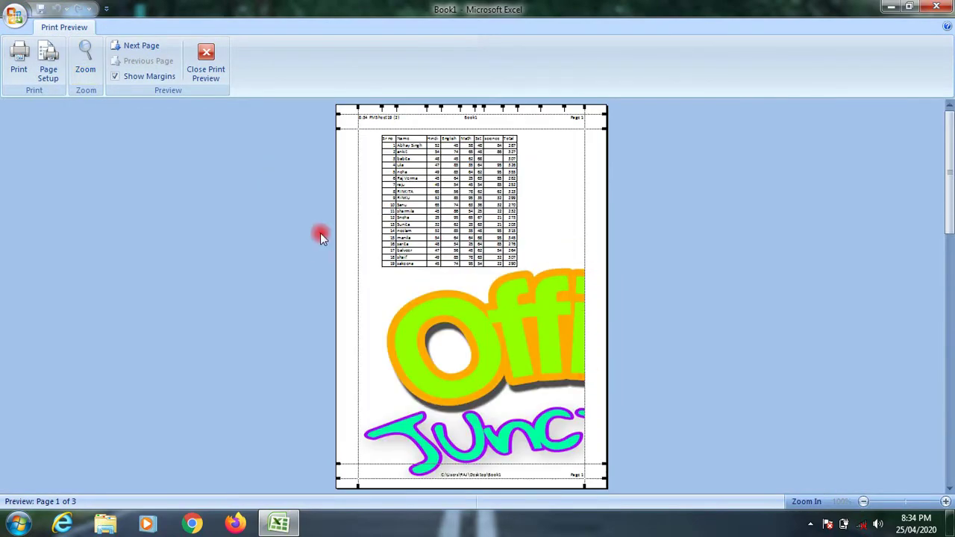
{"action": "left_click", "coordinate": [206, 61]}
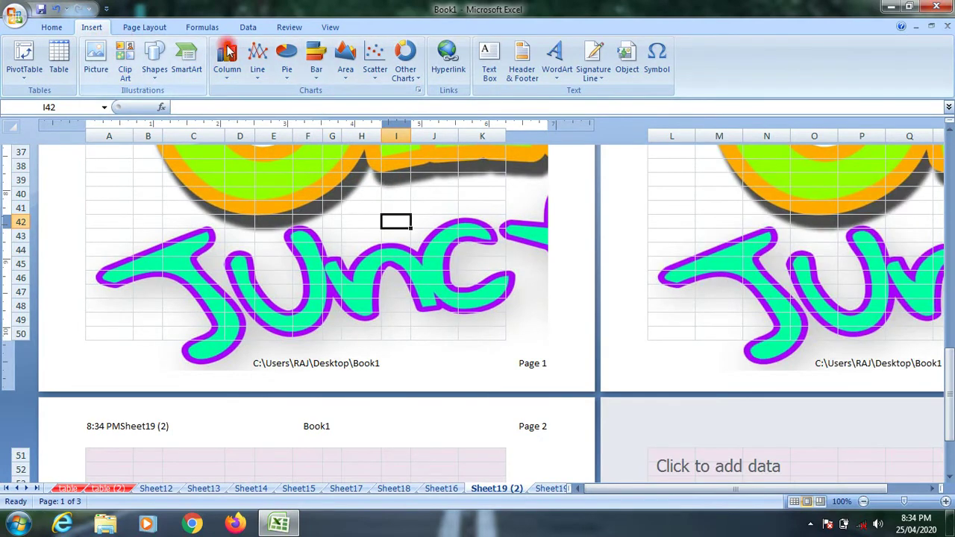
Delete the picture element from the footer's left section on the first page.
{"action": "left_click", "coordinate": [522, 68]}
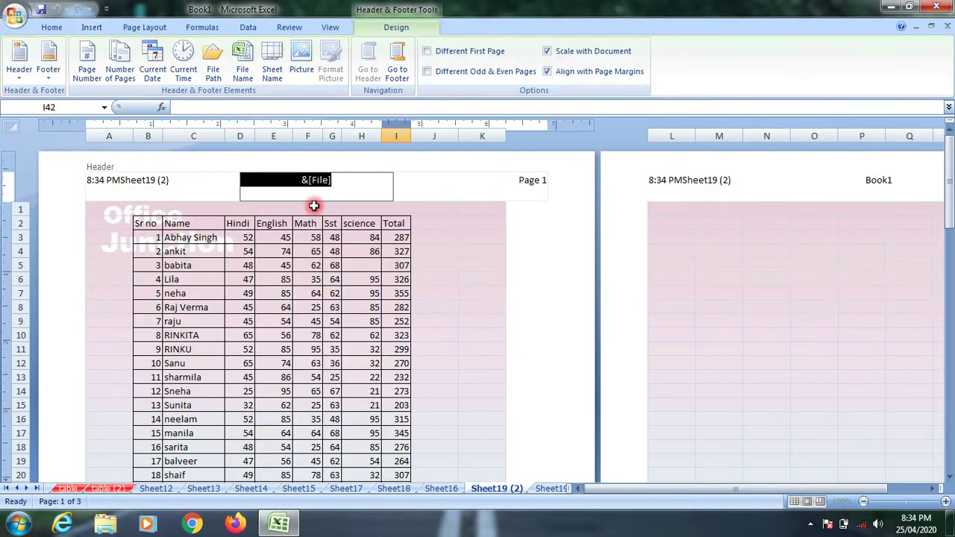
{"action": "left_click_drag", "start_coordinate": [948, 186], "coordinate": [950, 328]}
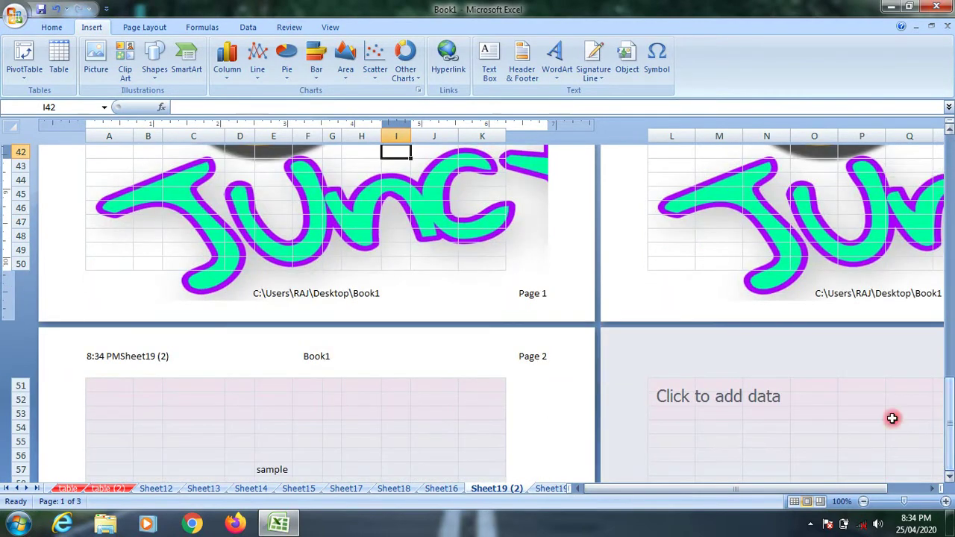
{"action": "left_click", "coordinate": [138, 291]}
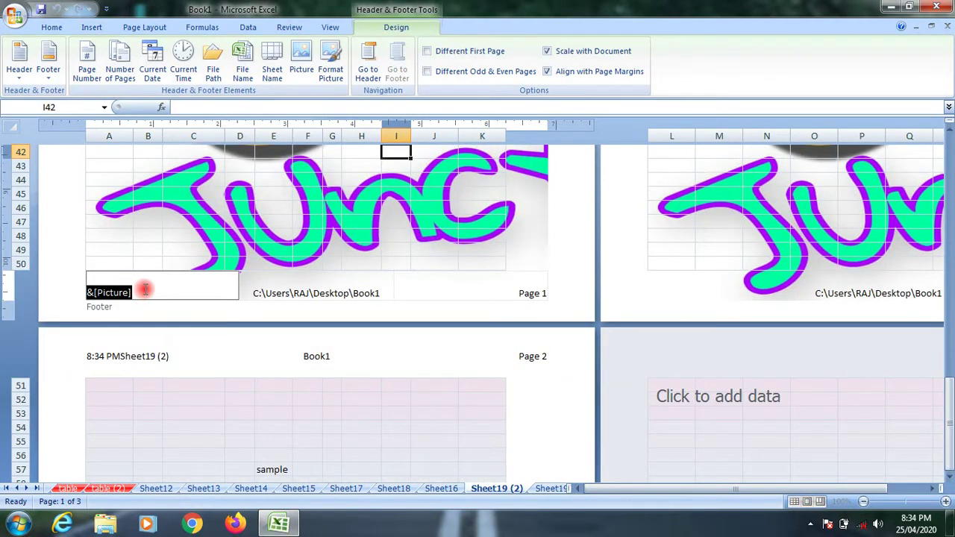
{"action": "key", "text": "Delete"}
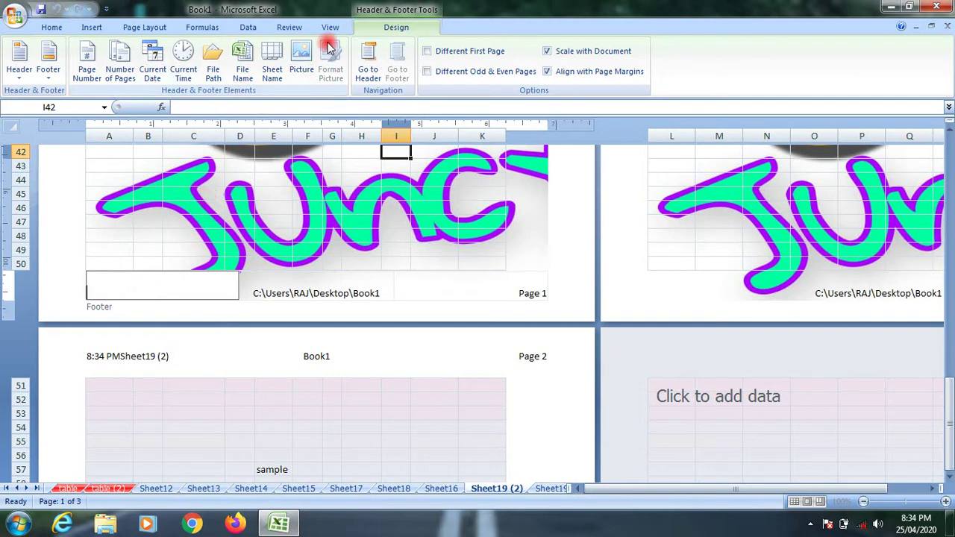
Insert a picture element in the footer's left section again and keep the existing picture when asked to replace it.
{"action": "left_click", "coordinate": [302, 59]}
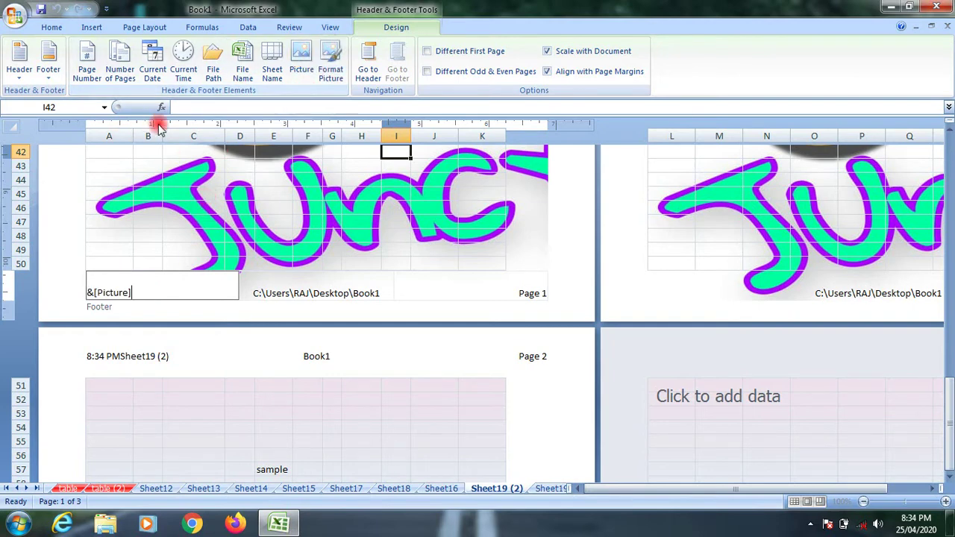
{"action": "left_click", "coordinate": [300, 60]}
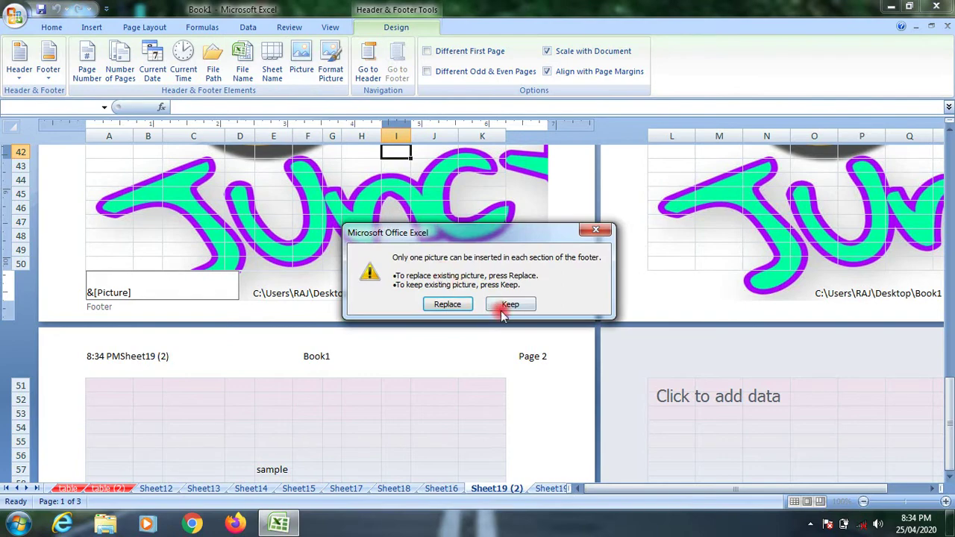
{"action": "left_click", "coordinate": [512, 306]}
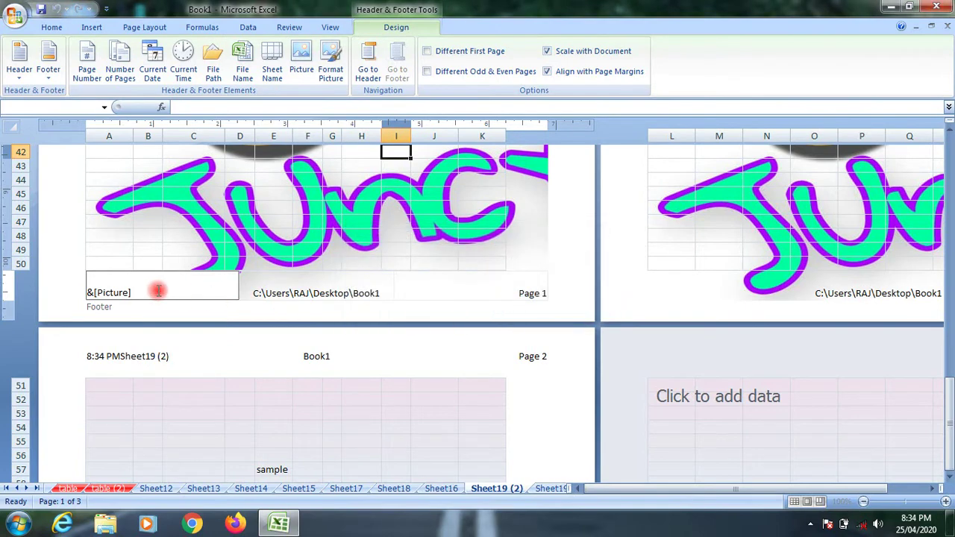
Clear the re-inserted picture element from the footer's left section and leave the footer.
{"action": "left_click_drag", "start_coordinate": [155, 291], "coordinate": [86, 292]}
{"action": "key", "text": "Delete"}
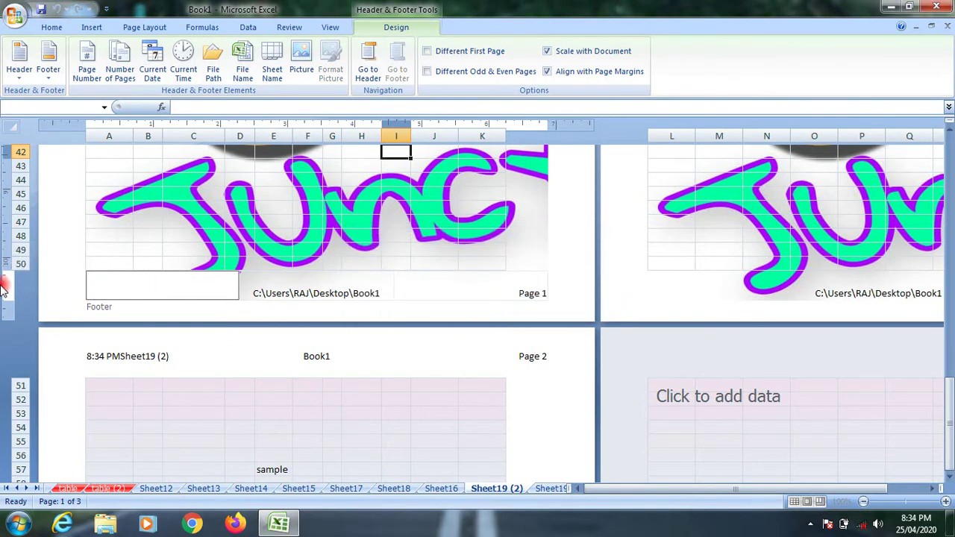
{"action": "left_click", "coordinate": [224, 178]}
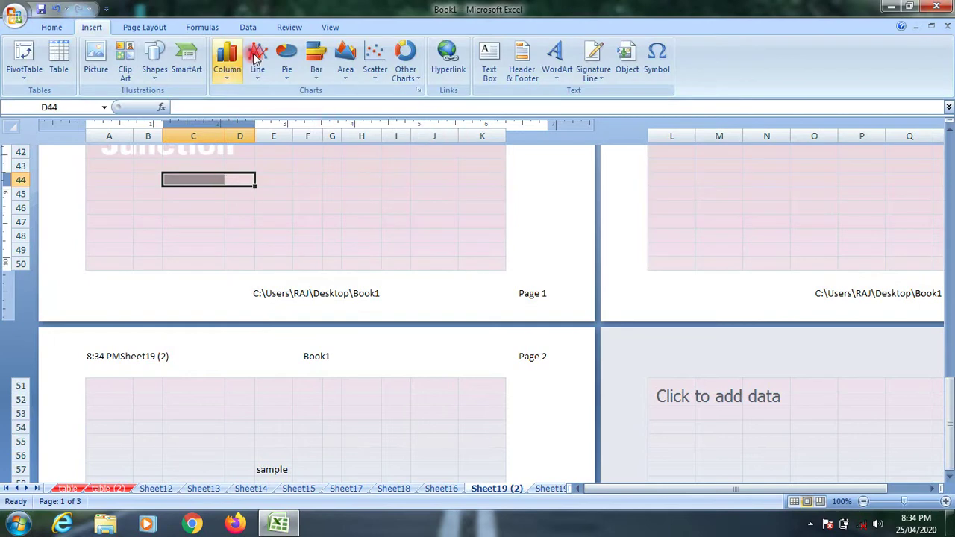
{"action": "left_click", "coordinate": [51, 27]}
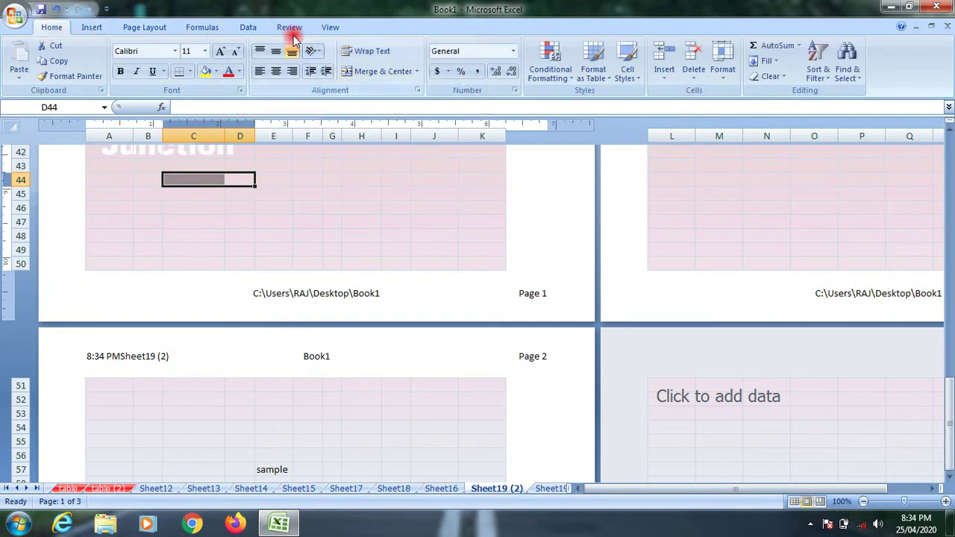
Insert the square logo picture from the Office Junction logo folder in the first page footer's left section and check it on the sheet.
{"action": "left_click", "coordinate": [101, 30]}
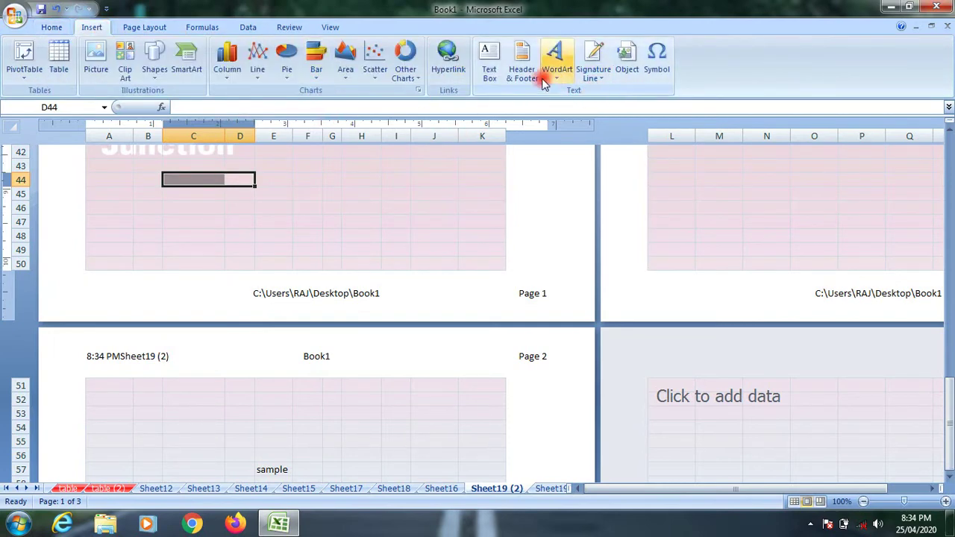
{"action": "left_click", "coordinate": [523, 73]}
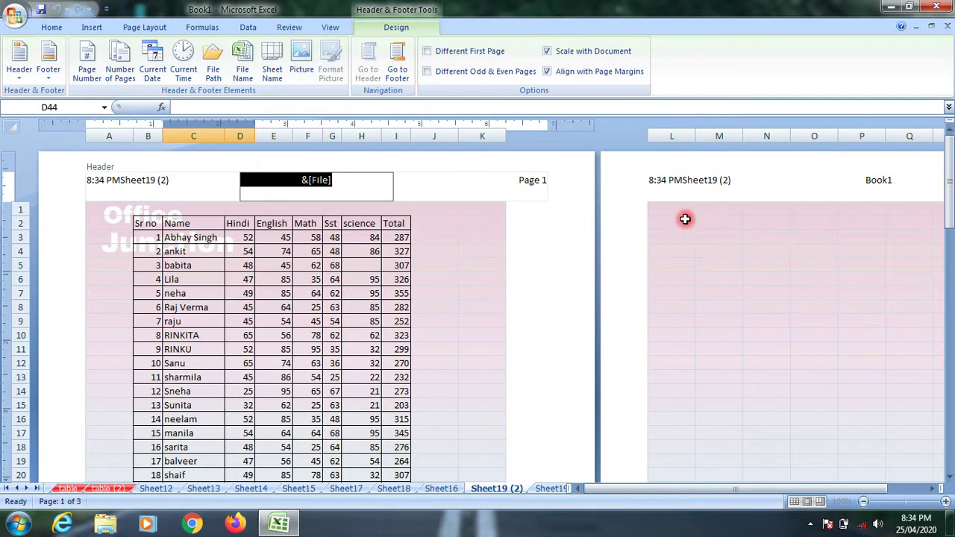
{"action": "left_click_drag", "start_coordinate": [950, 173], "coordinate": [949, 188]}
{"action": "left_click", "coordinate": [214, 433]}
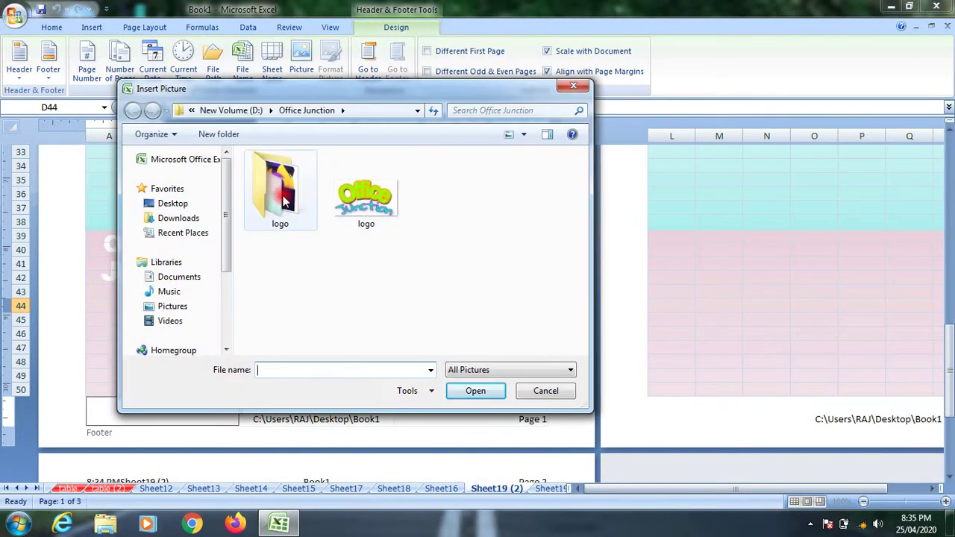
{"action": "double_click", "coordinate": [298, 186]}
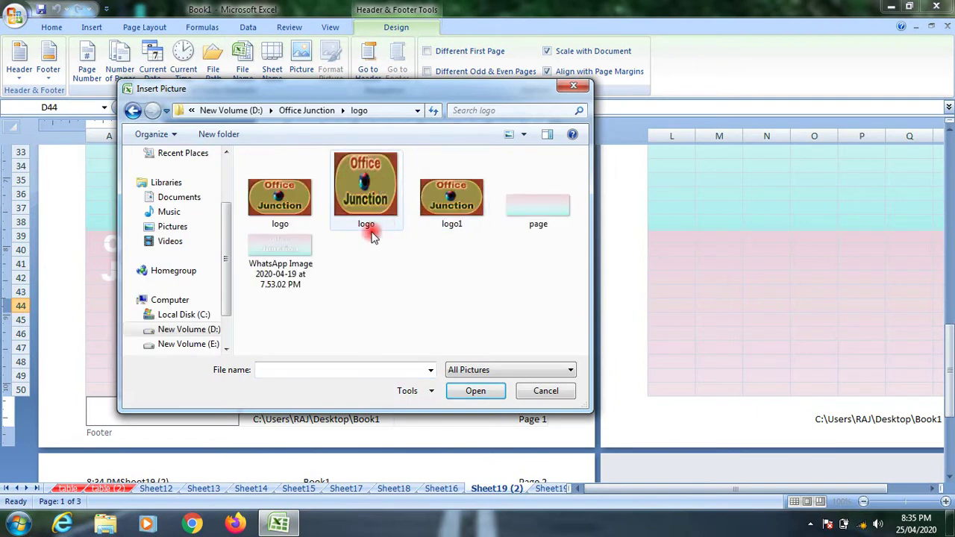
{"action": "left_click", "coordinate": [388, 200]}
{"action": "left_click", "coordinate": [475, 391]}
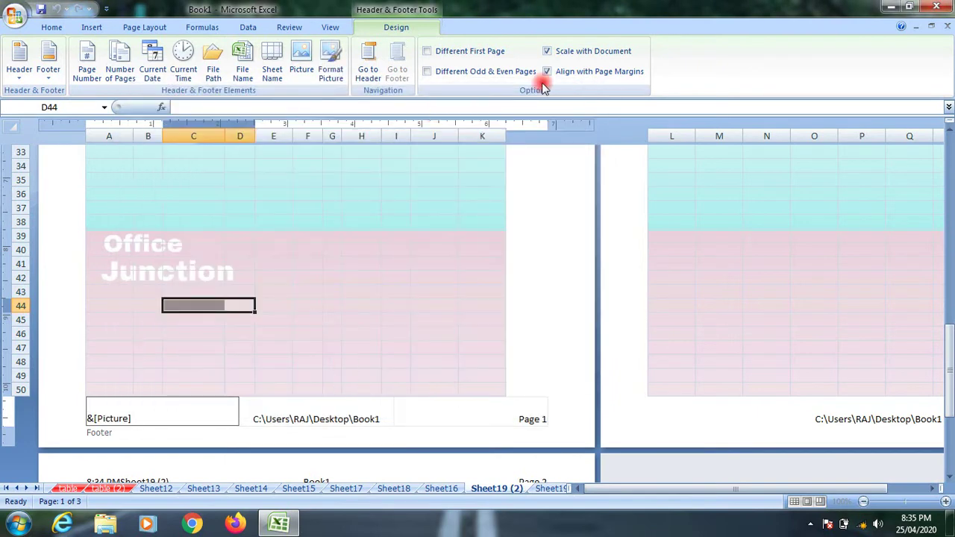
{"action": "left_click", "coordinate": [567, 213]}
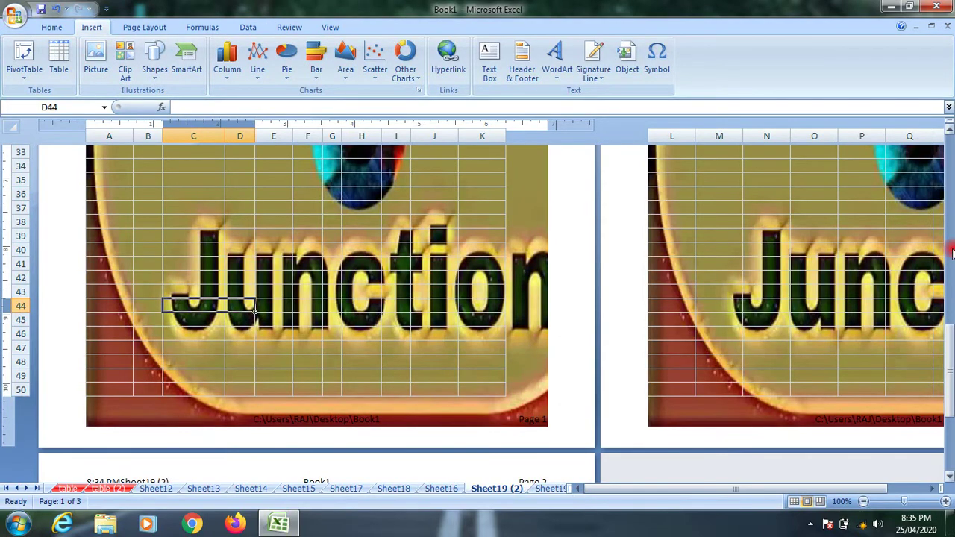
{"action": "left_click_drag", "start_coordinate": [949, 342], "coordinate": [949, 266]}
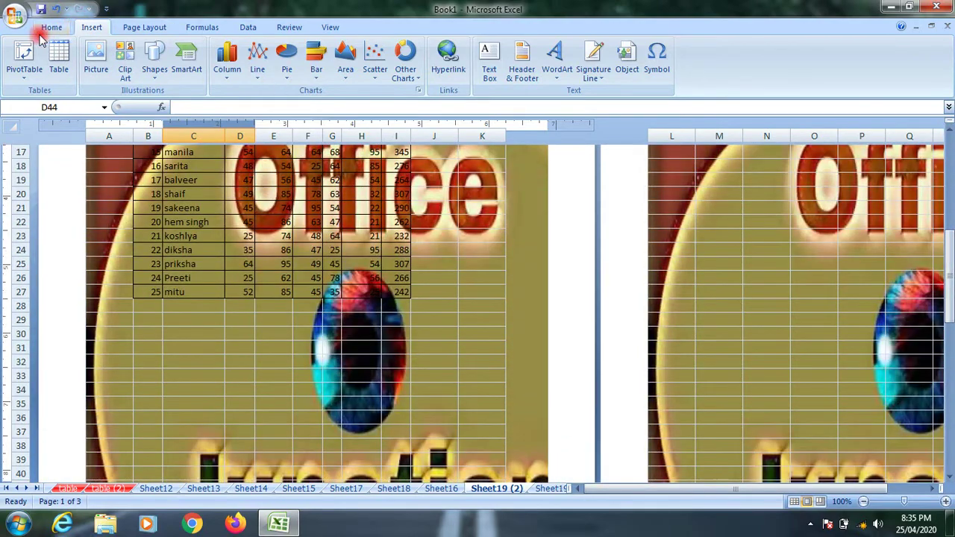
Resize the logo picture in the first page footer's left section to 1.2" high, and reduce its scale further to 7%.
{"action": "left_click", "coordinate": [522, 73]}
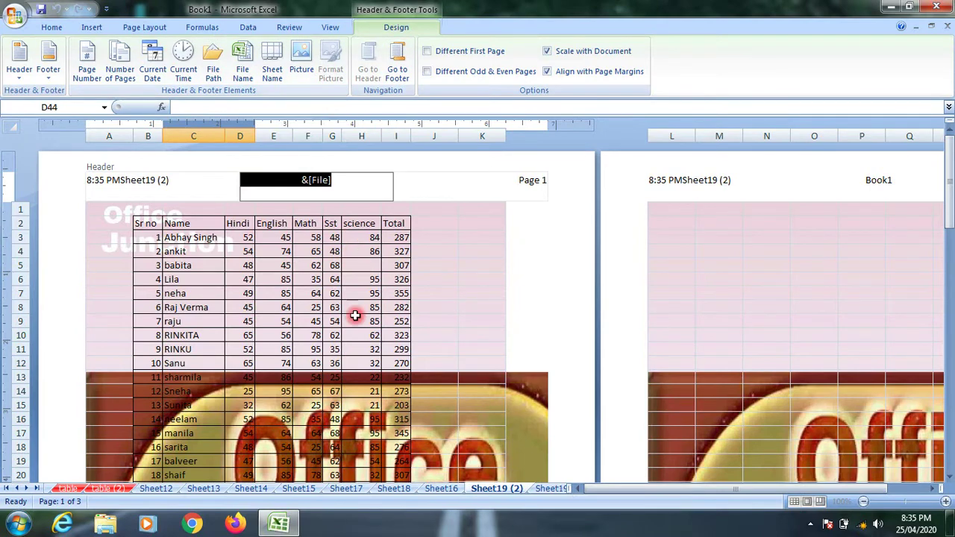
{"action": "left_click_drag", "start_coordinate": [948, 212], "coordinate": [948, 314]}
{"action": "left_click_drag", "start_coordinate": [951, 279], "coordinate": [950, 283]}
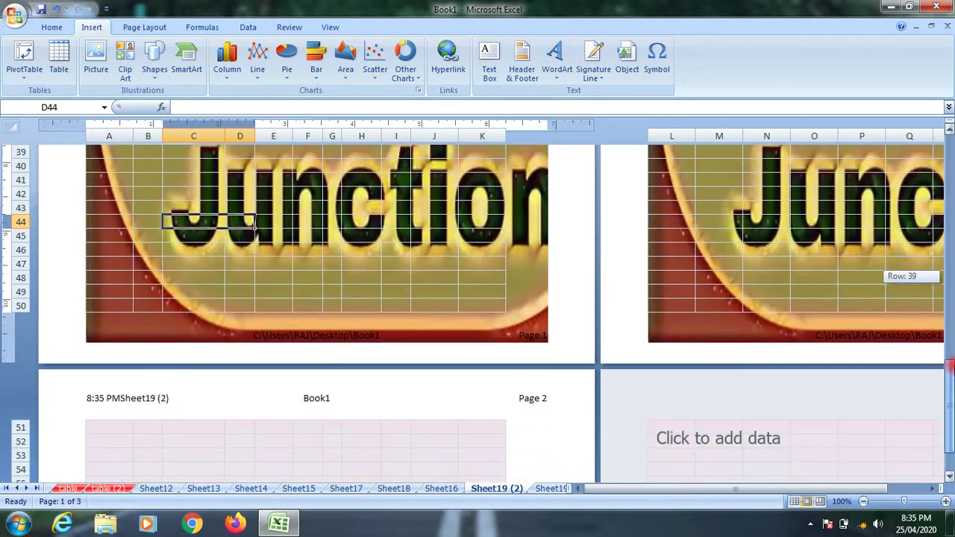
{"action": "left_click", "coordinate": [183, 402]}
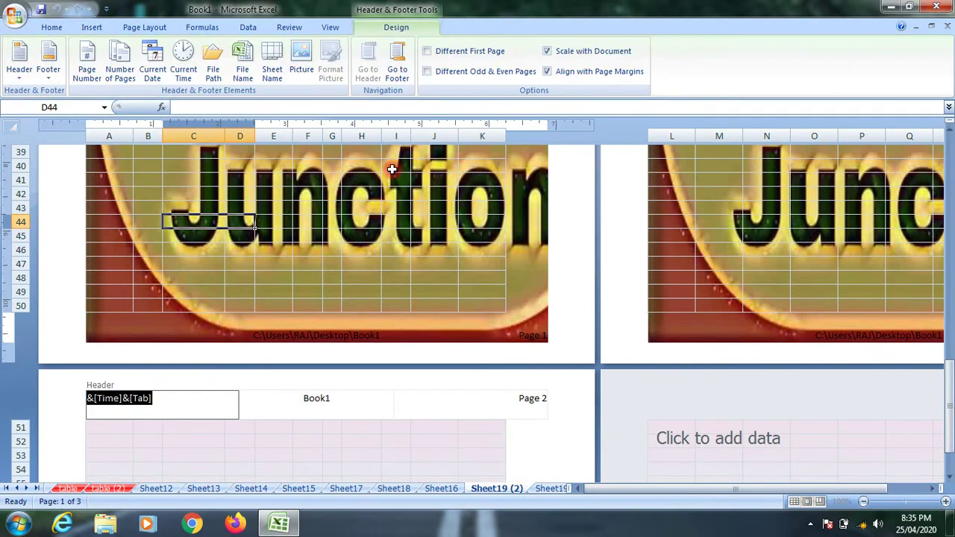
{"action": "left_click", "coordinate": [156, 319]}
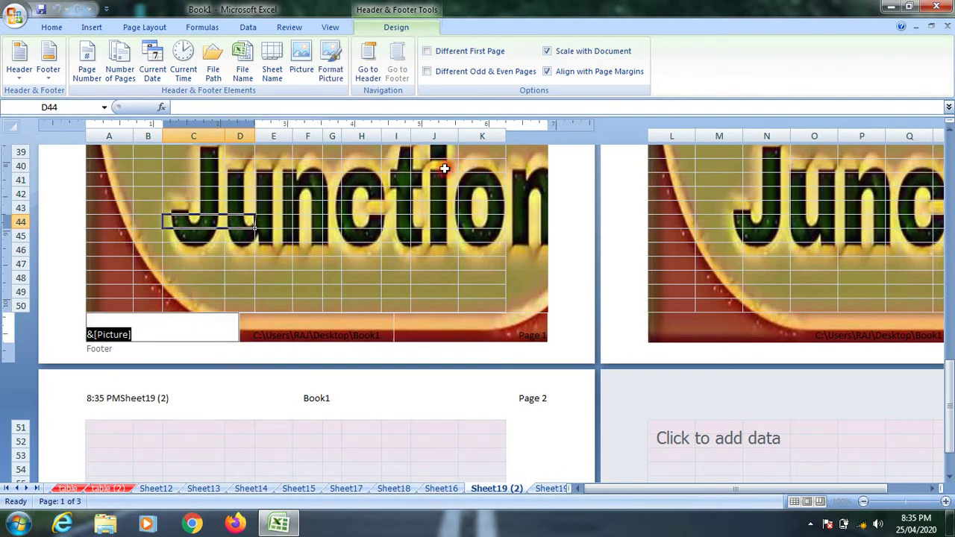
{"action": "left_click", "coordinate": [338, 71]}
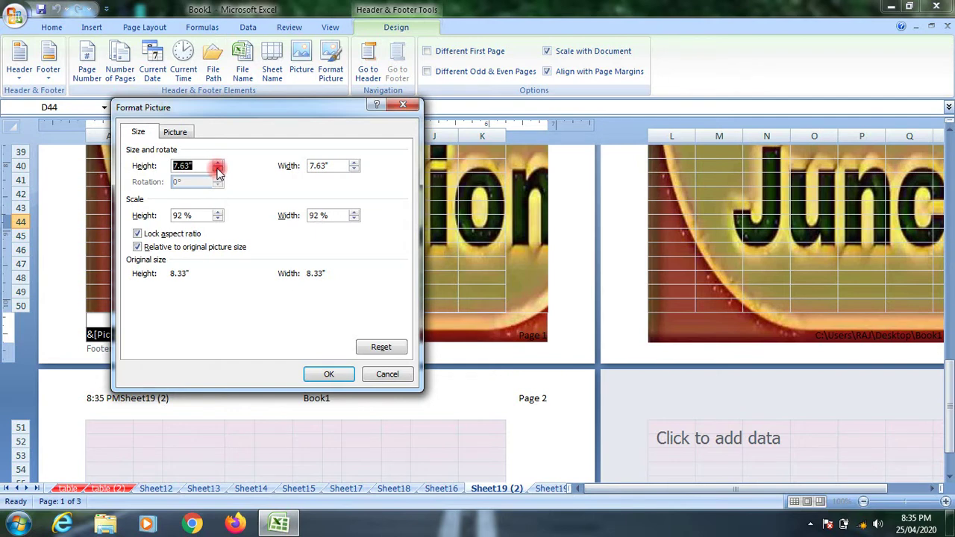
{"action": "left_click", "coordinate": [315, 159]}
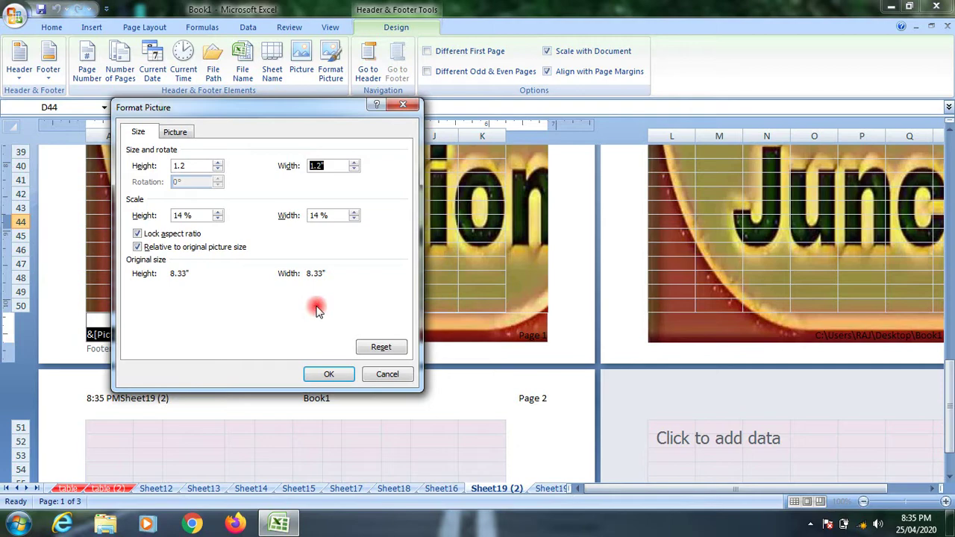
{"action": "left_click", "coordinate": [321, 375]}
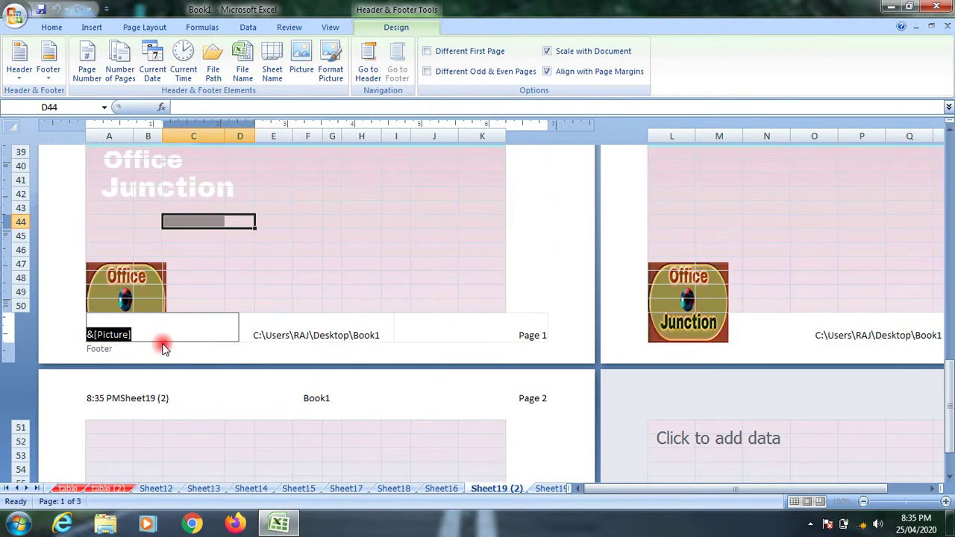
{"action": "left_click", "coordinate": [330, 64]}
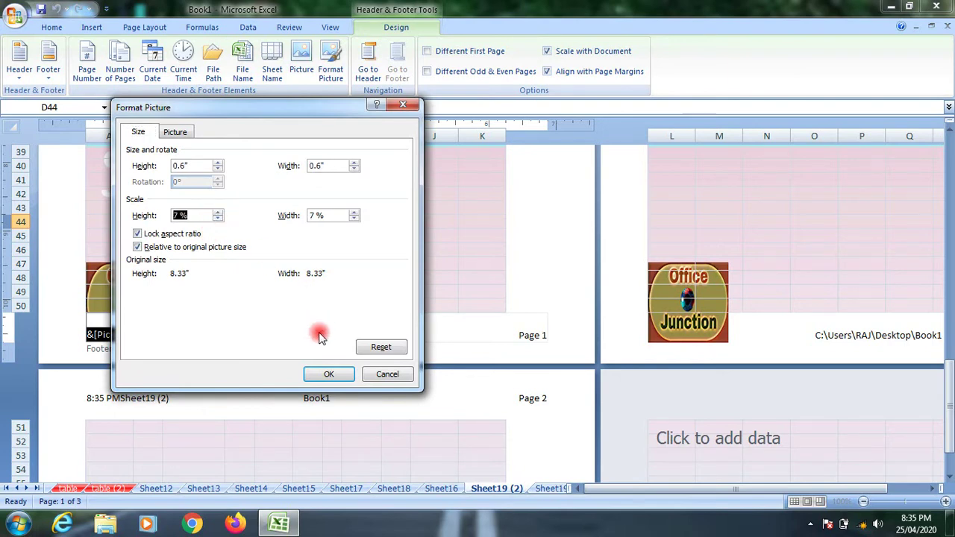
{"action": "left_click", "coordinate": [325, 374]}
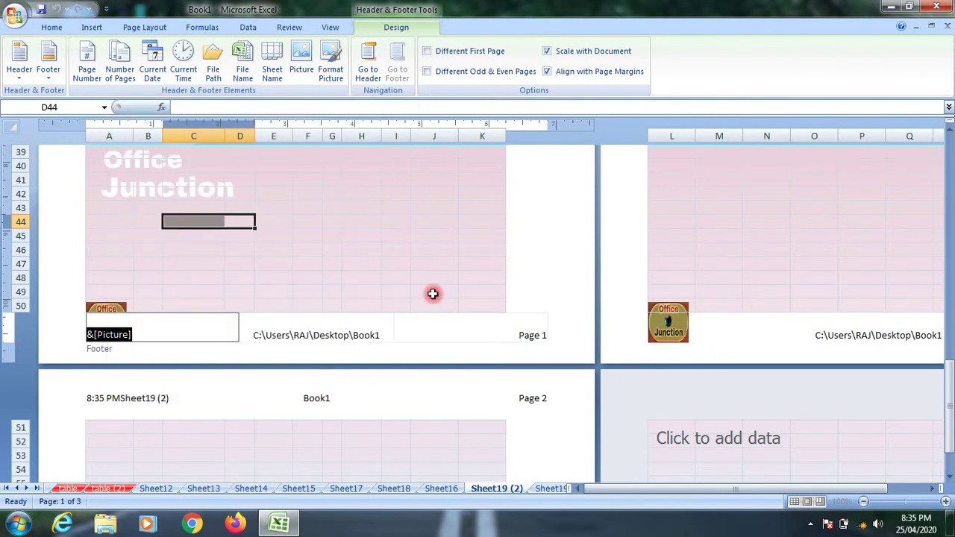
Raise the footer logo picture's brightness to 77% and adjust its contrast.
{"action": "left_click", "coordinate": [331, 61]}
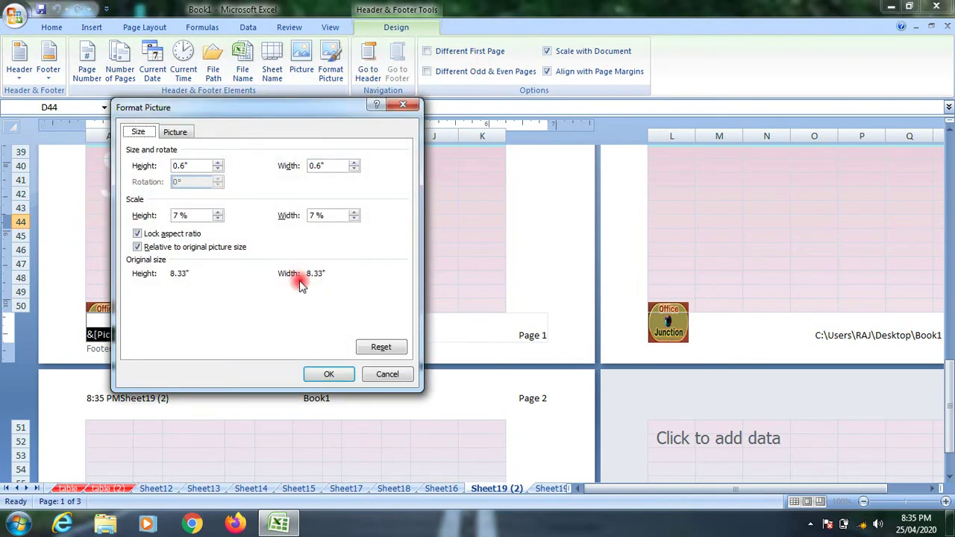
{"action": "left_click", "coordinate": [174, 131]}
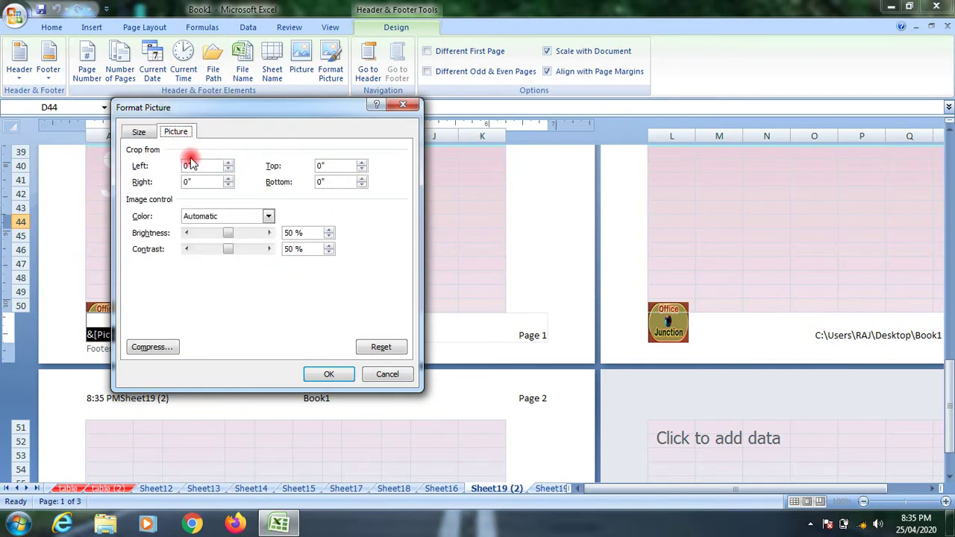
{"action": "left_click", "coordinate": [267, 217]}
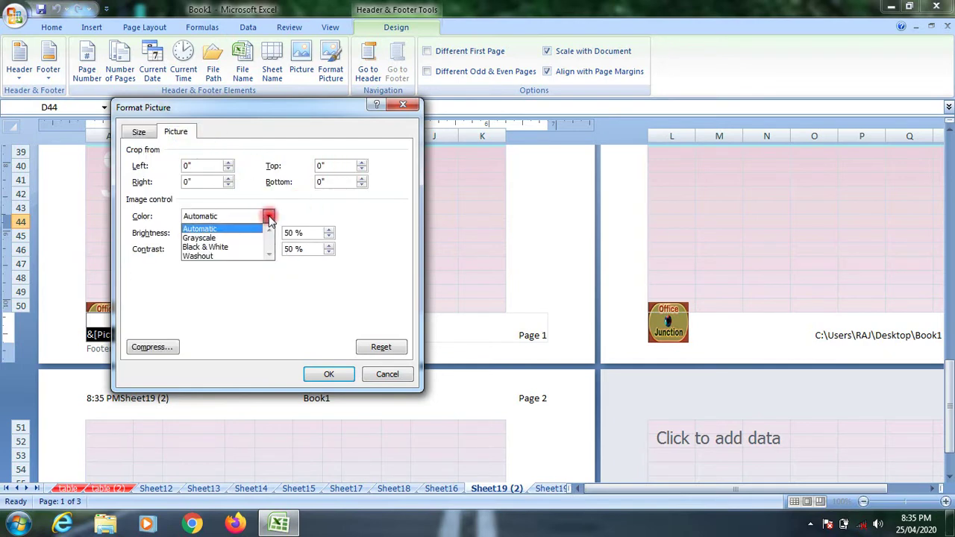
{"action": "left_click", "coordinate": [227, 229]}
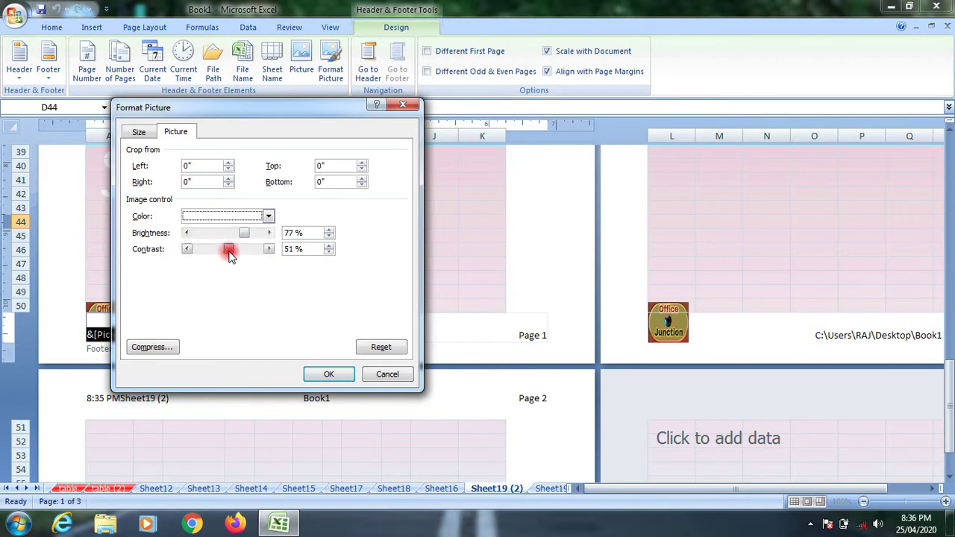
{"action": "left_click", "coordinate": [317, 374]}
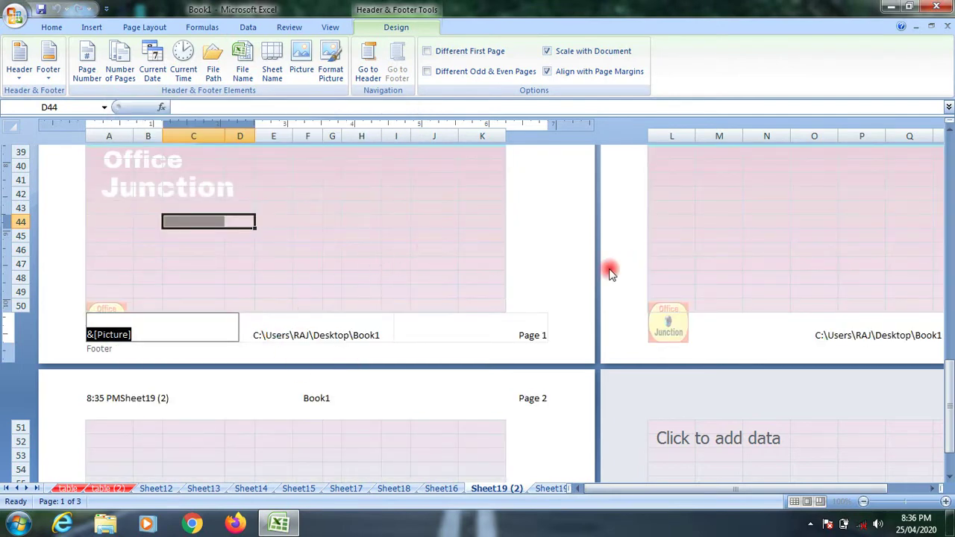
Visit the header and return to the footer, and enable Different First Page, comparing the first page with the other pages.
{"action": "left_click", "coordinate": [379, 75]}
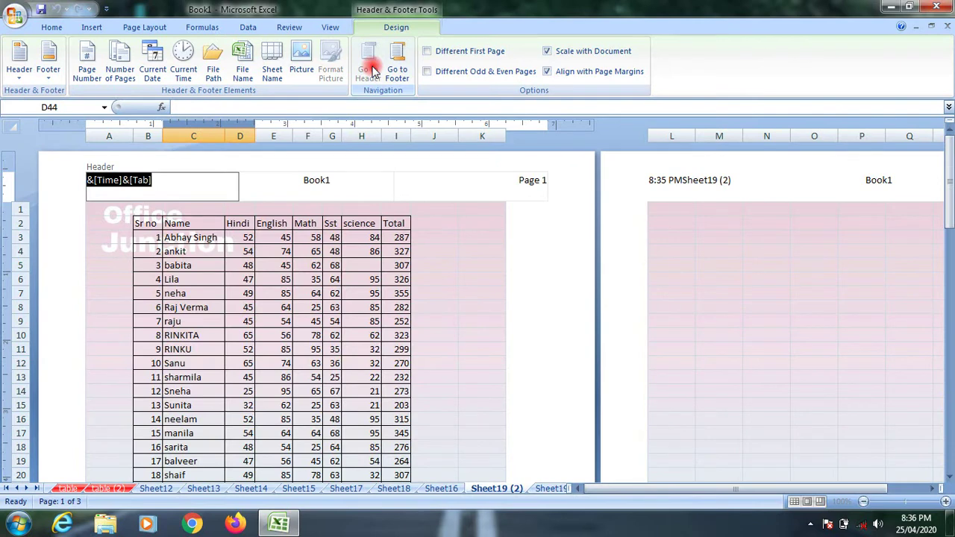
{"action": "left_click", "coordinate": [397, 67]}
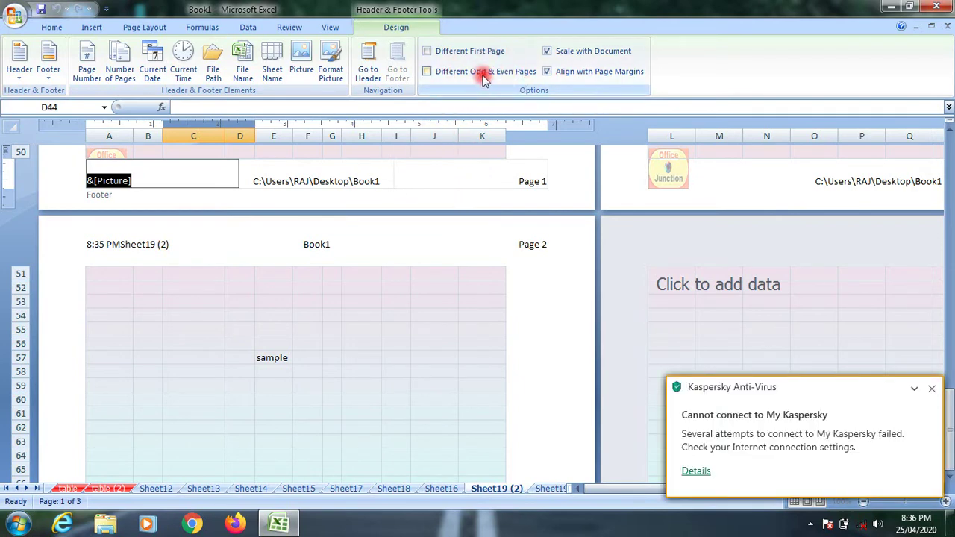
{"action": "left_click", "coordinate": [440, 50]}
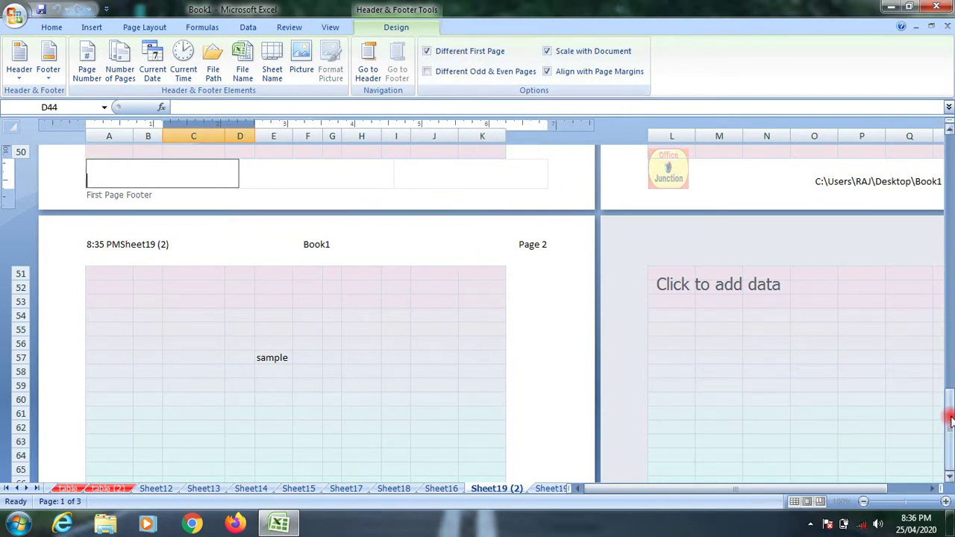
{"action": "left_click_drag", "start_coordinate": [949, 418], "coordinate": [950, 149]}
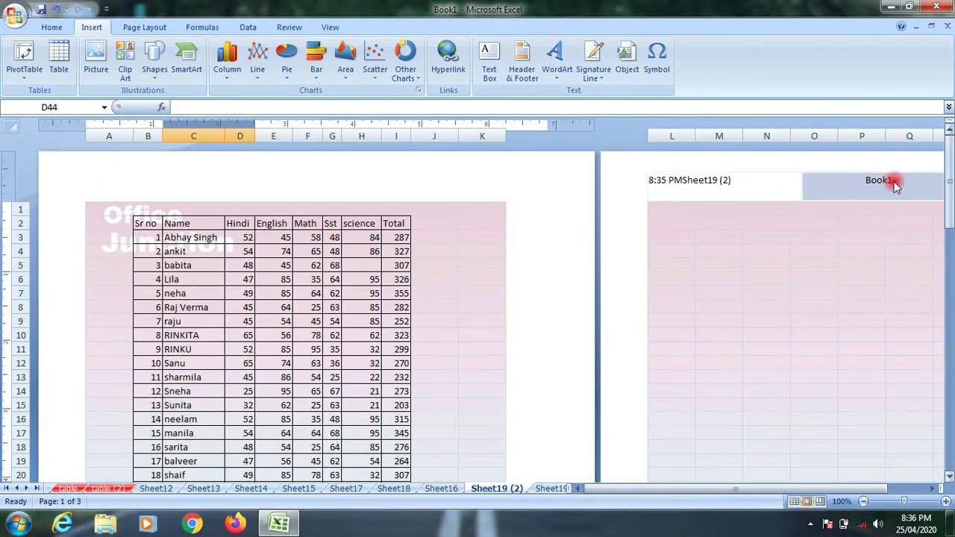
{"action": "left_click_drag", "start_coordinate": [949, 167], "coordinate": [949, 354]}
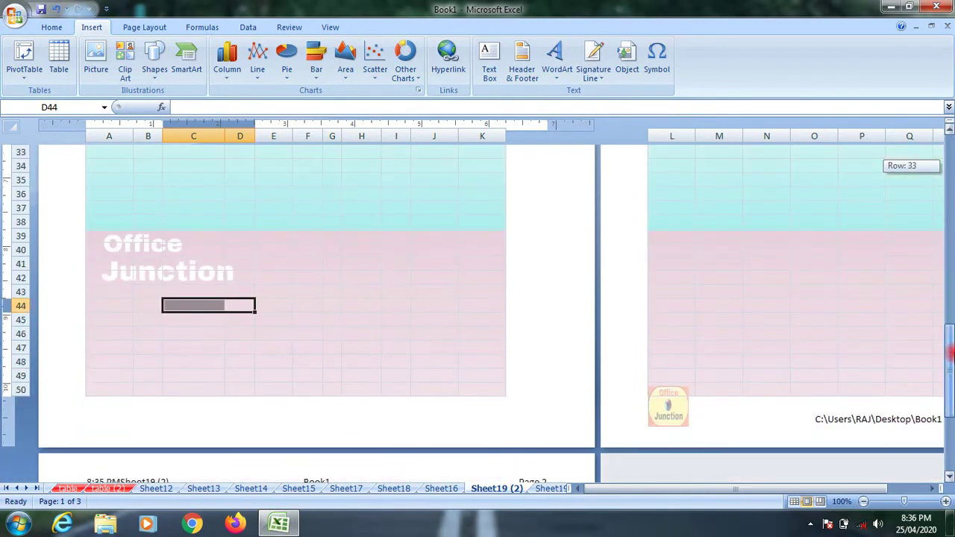
{"action": "left_click_drag", "start_coordinate": [950, 283], "coordinate": [949, 351]}
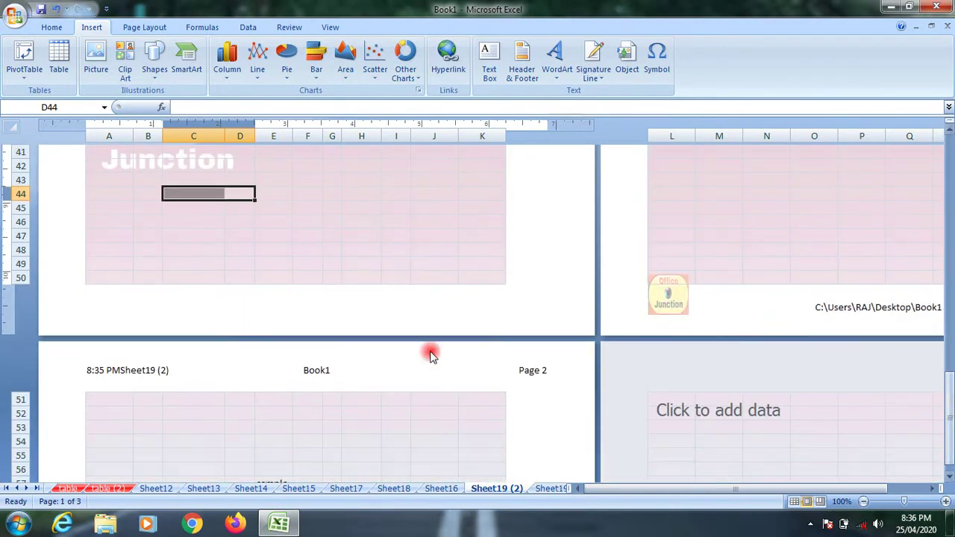
Enter "bank name" in the center section of the first page footer.
{"action": "left_click", "coordinate": [242, 301]}
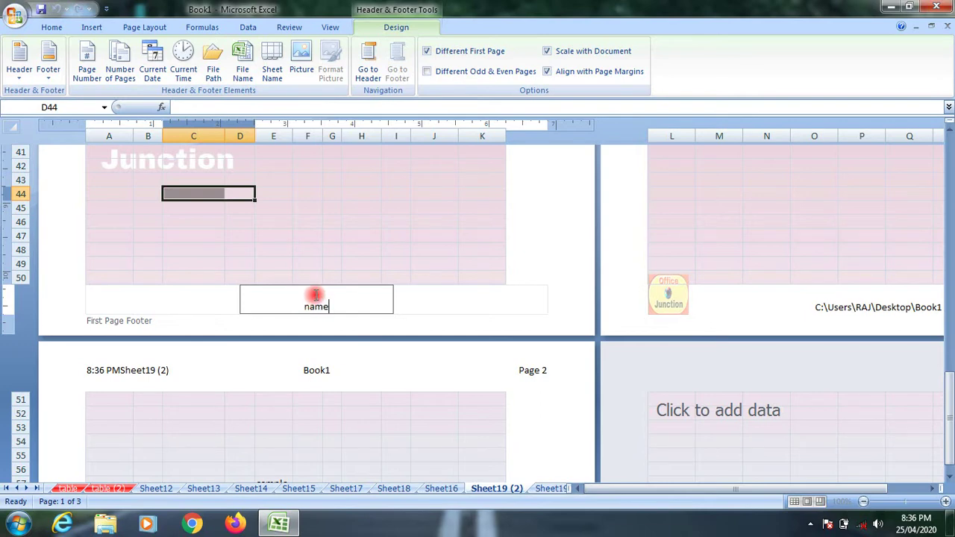
{"action": "left_click", "coordinate": [431, 302]}
{"action": "left_click", "coordinate": [338, 307]}
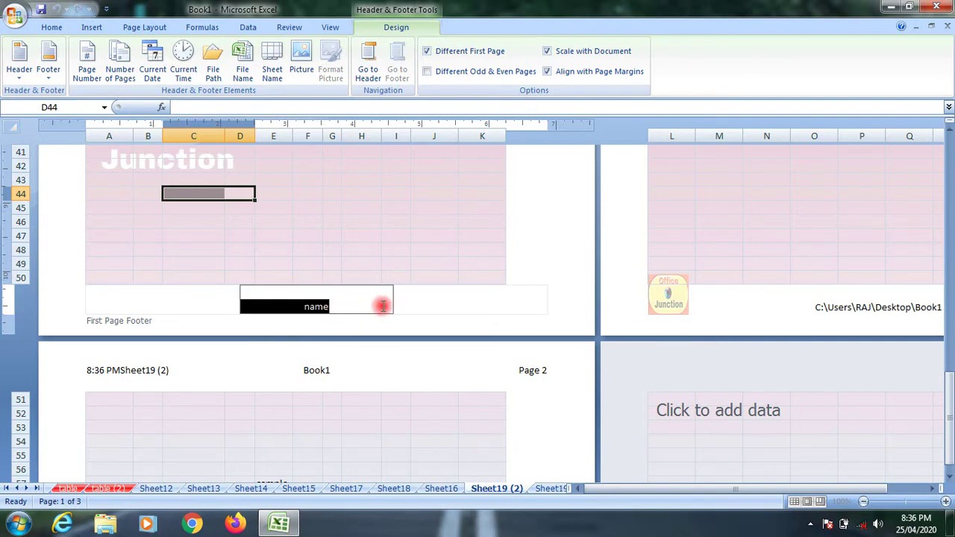
{"action": "key", "text": "Delete"}
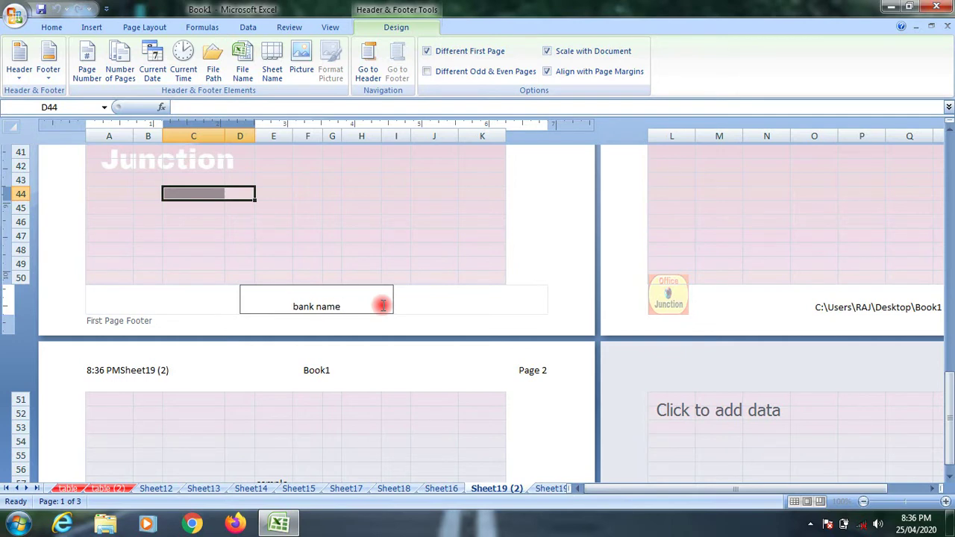
{"action": "left_click", "coordinate": [432, 304]}
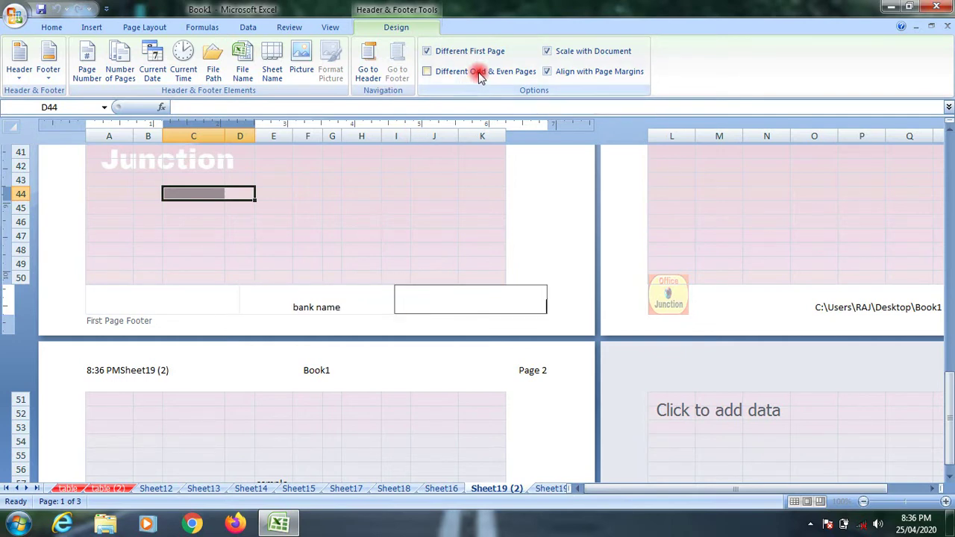
Enable Different Odd & Even Pages, check the odd page footer's left section, and leave the footer by selecting cell H45.
{"action": "left_click", "coordinate": [455, 71]}
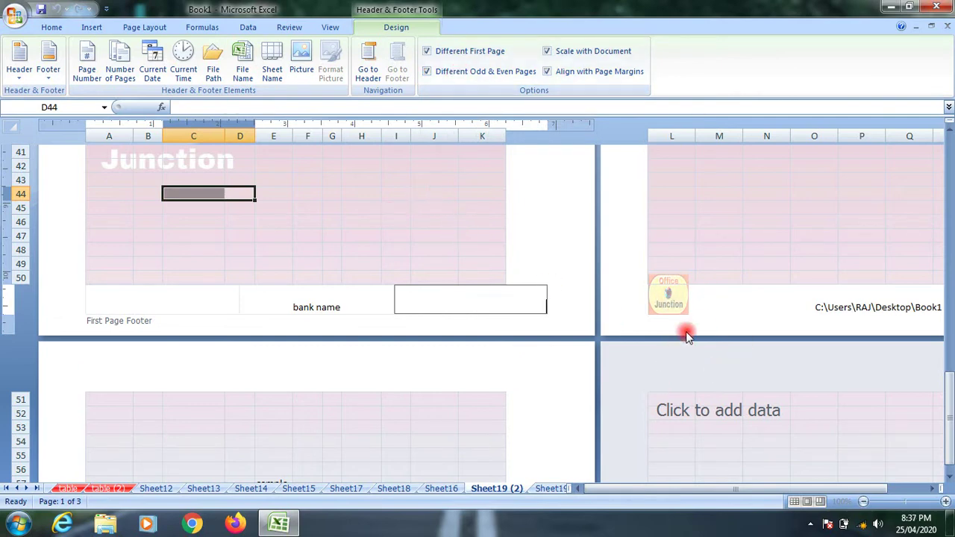
{"action": "left_click", "coordinate": [731, 305]}
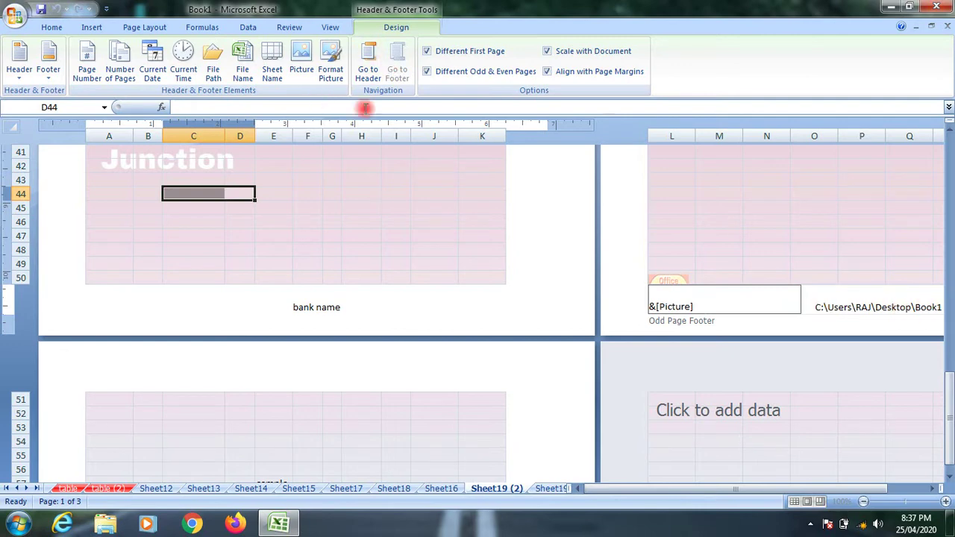
{"action": "left_click", "coordinate": [15, 17]}
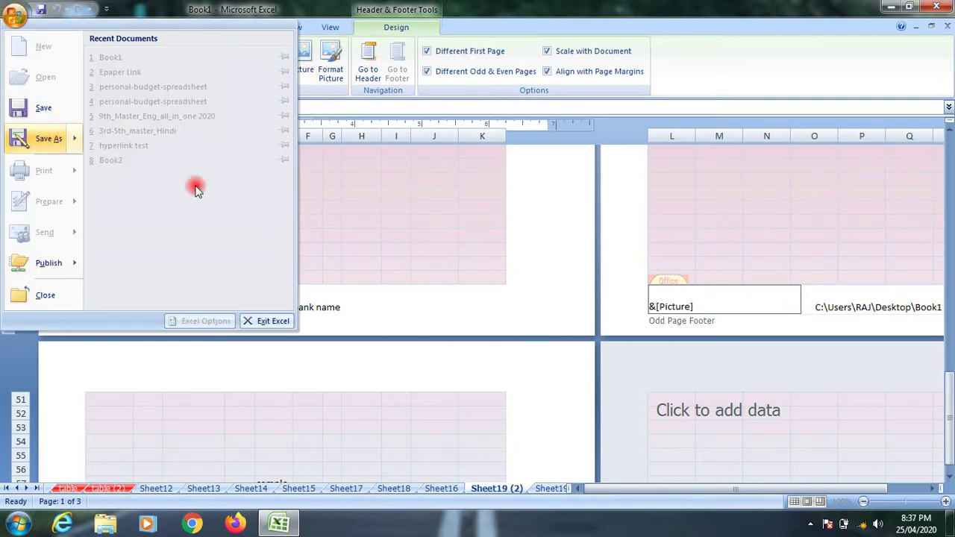
{"action": "left_click", "coordinate": [376, 206]}
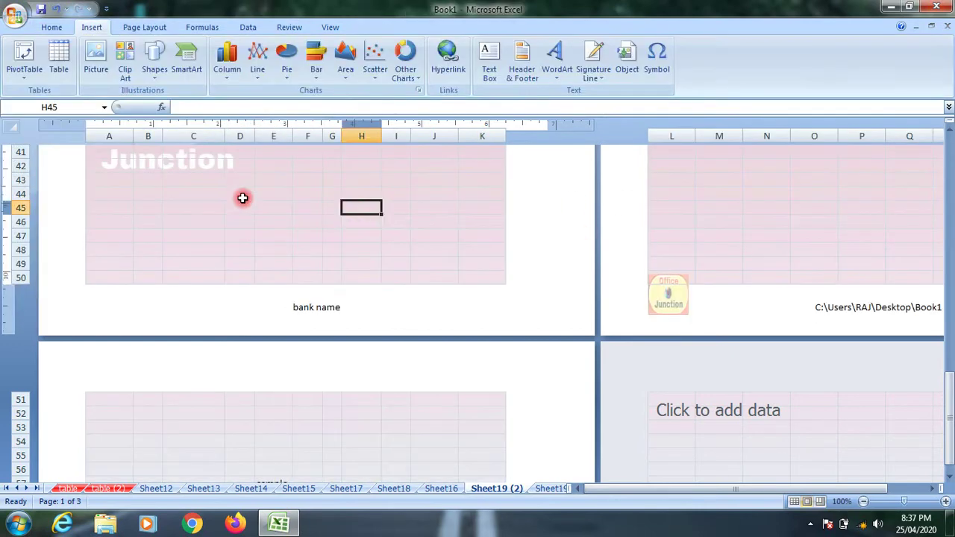
Open the print preview of the marks sheet and examine the first page's table and footer.
{"action": "left_click", "coordinate": [15, 16]}
{"action": "mouse_move", "coordinate": [60, 171]}
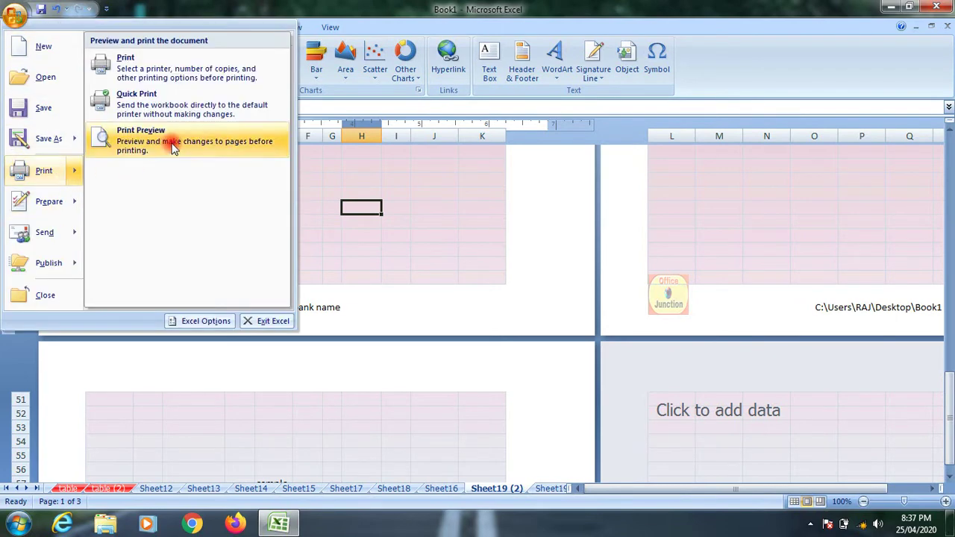
{"action": "left_click", "coordinate": [112, 133]}
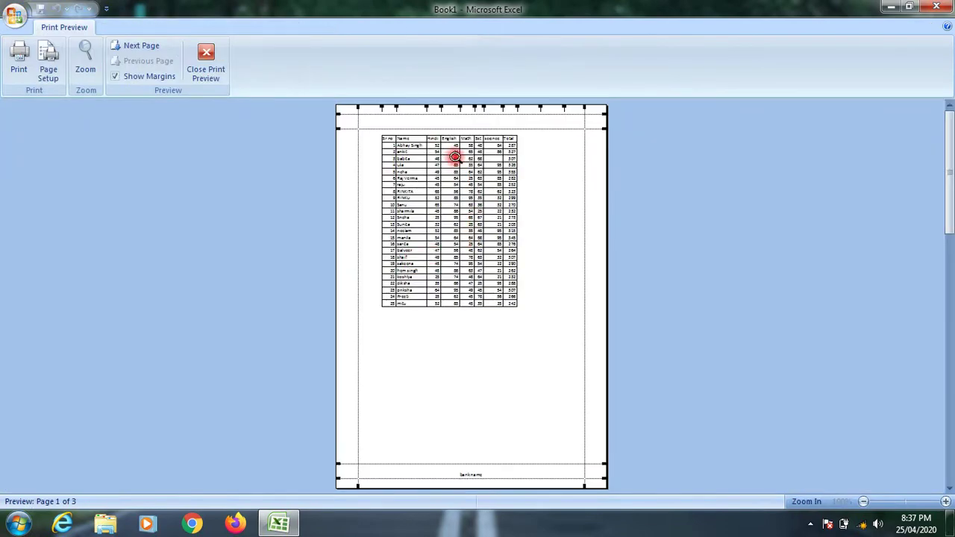
{"action": "left_click", "coordinate": [514, 217]}
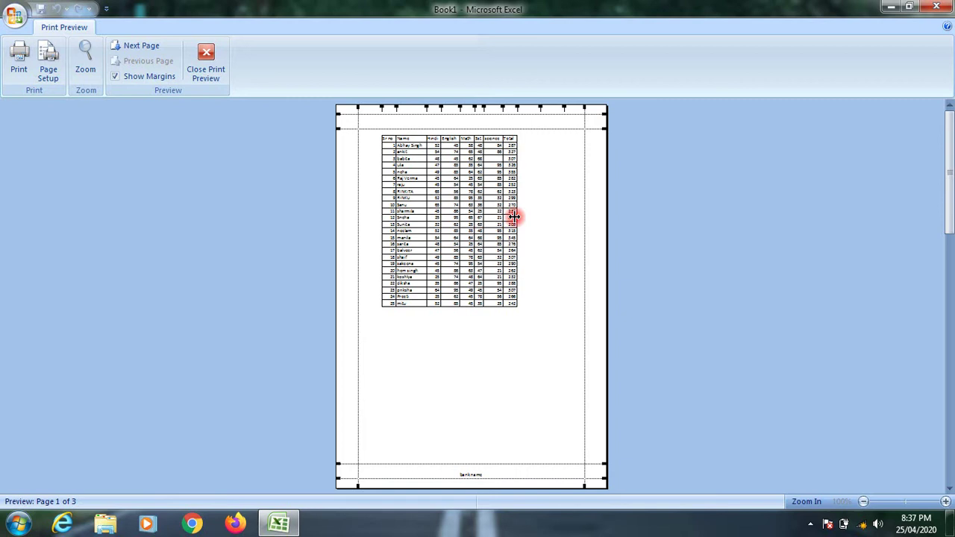
{"action": "left_click", "coordinate": [488, 449]}
{"action": "left_click", "coordinate": [490, 449]}
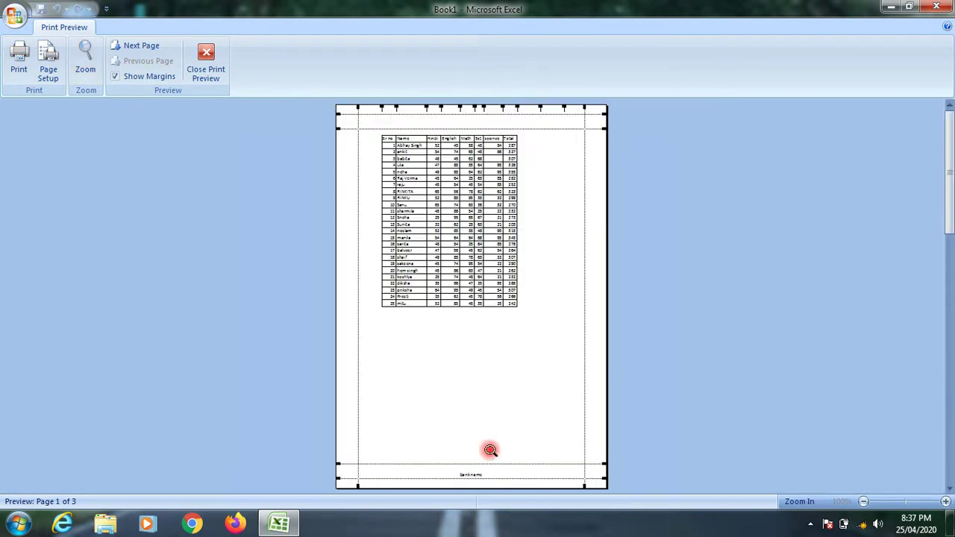
Go to page 2 in the print preview, check its footer, zoom in on the sample text, and close the preview.
{"action": "left_click", "coordinate": [145, 47]}
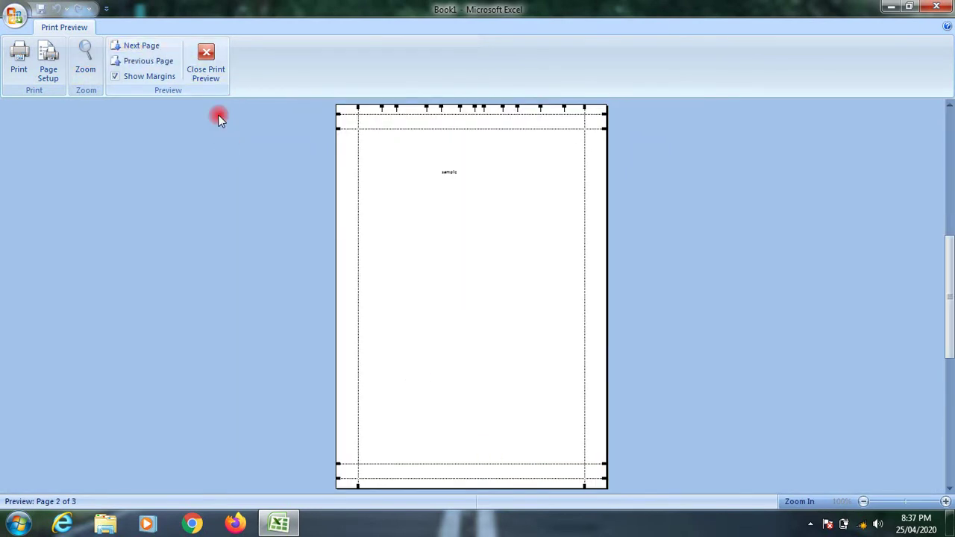
{"action": "left_click", "coordinate": [480, 472]}
{"action": "left_click", "coordinate": [480, 472]}
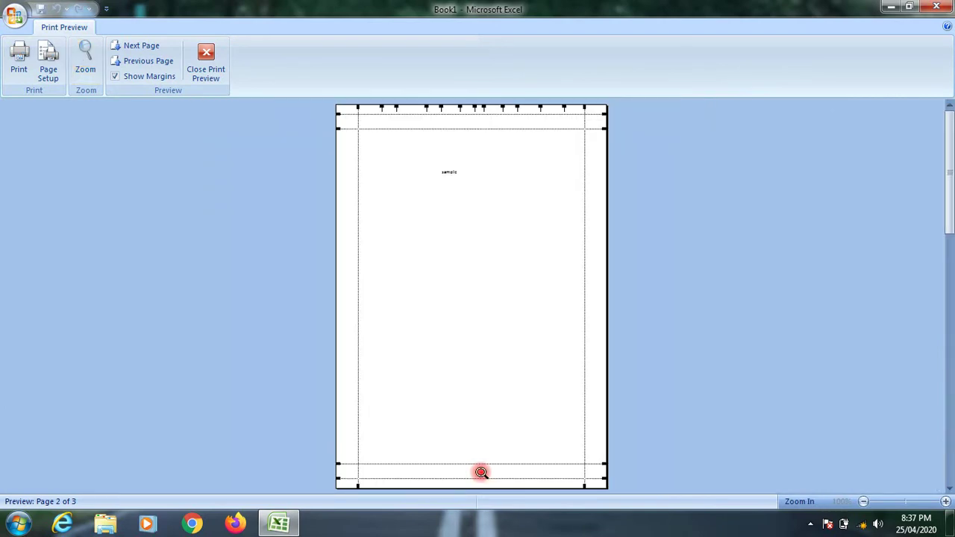
{"action": "left_click", "coordinate": [462, 186]}
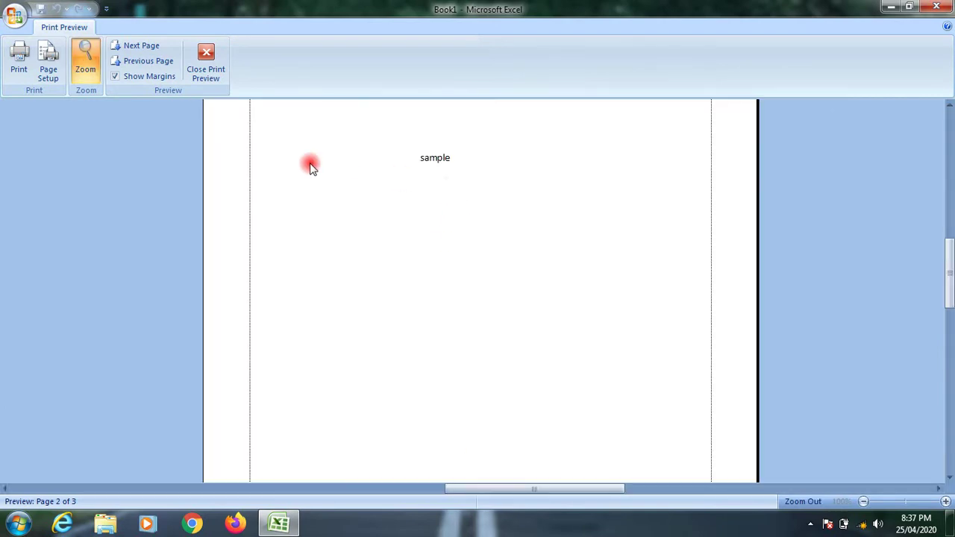
{"action": "left_click", "coordinate": [222, 75]}
Open the first page header for editing, toggle Align with Page Margins off and on, and turn off Scale with Document.
{"action": "scroll", "coordinate": [503, 277], "scroll_direction": "up", "scroll_amount": 7}
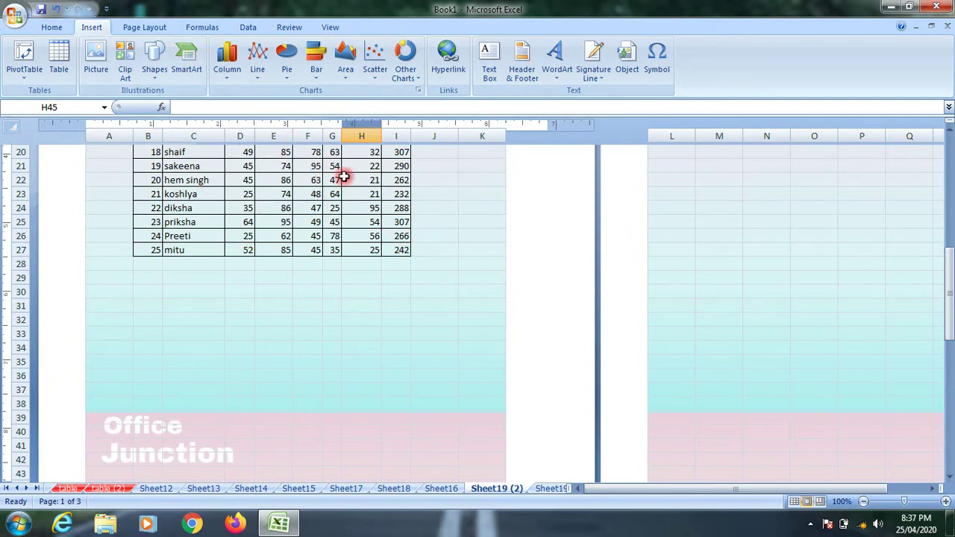
{"action": "left_click", "coordinate": [522, 63]}
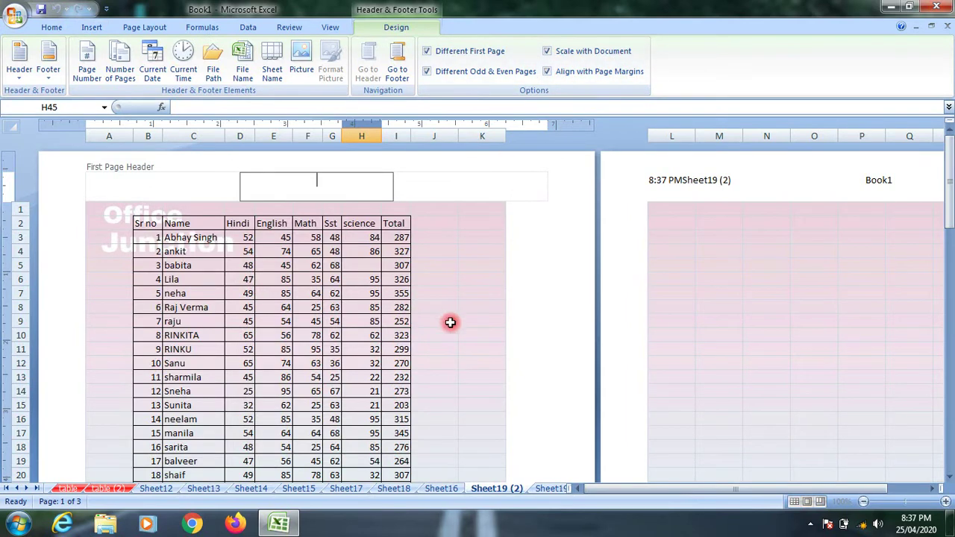
{"action": "left_click", "coordinate": [588, 75]}
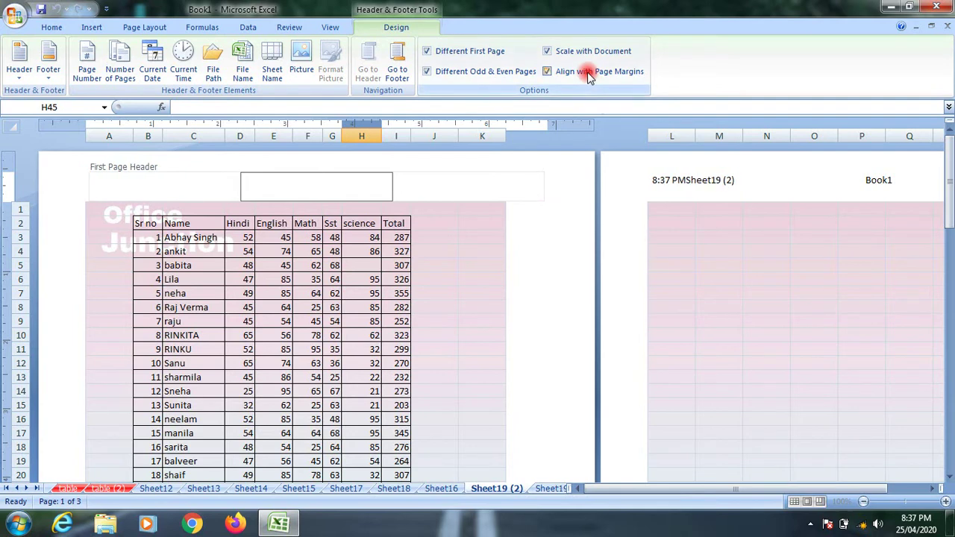
{"action": "left_click", "coordinate": [589, 77]}
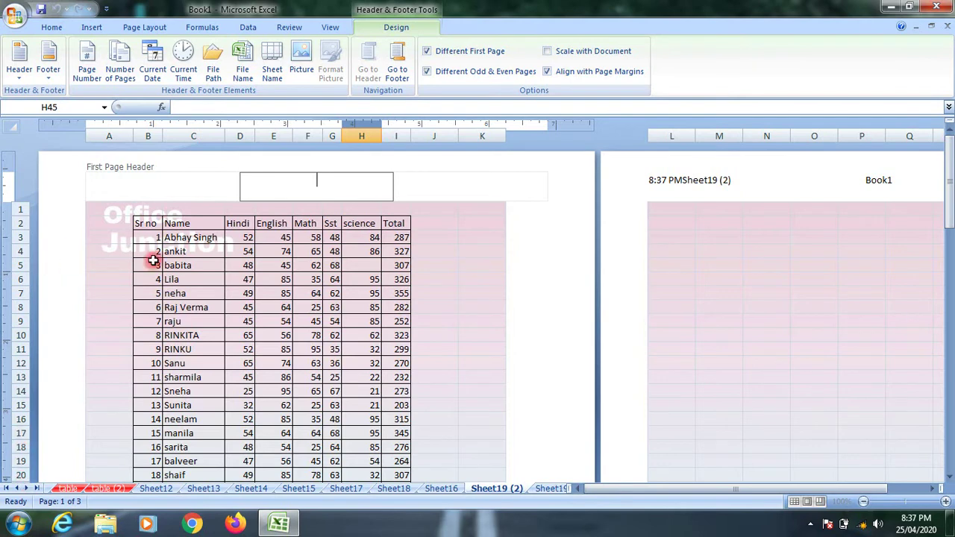
Leave the header, switch to Normal view to look through the marks table, and return to Page Layout view.
{"action": "left_click", "coordinate": [331, 28]}
{"action": "left_click", "coordinate": [520, 249]}
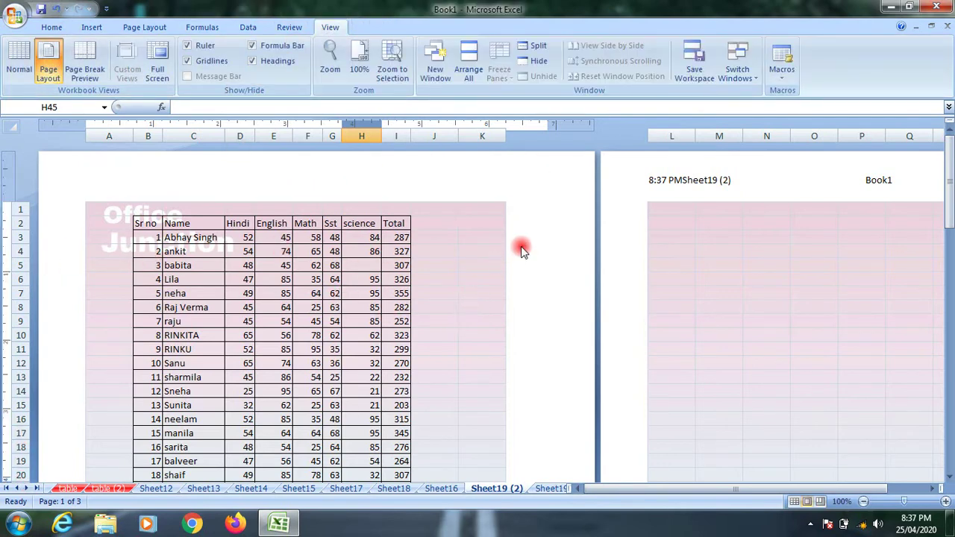
{"action": "left_click", "coordinate": [294, 28]}
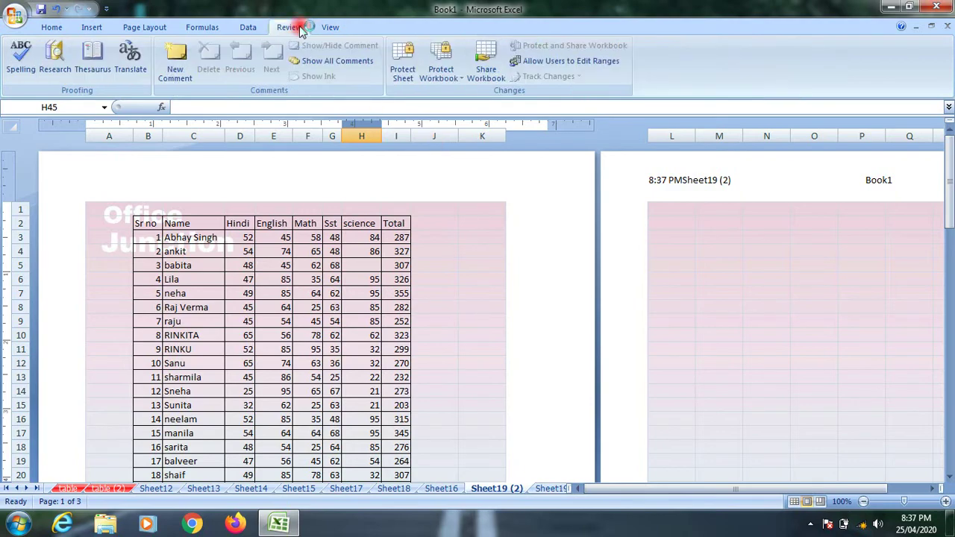
{"action": "left_click", "coordinate": [333, 34]}
{"action": "left_click", "coordinate": [19, 60]}
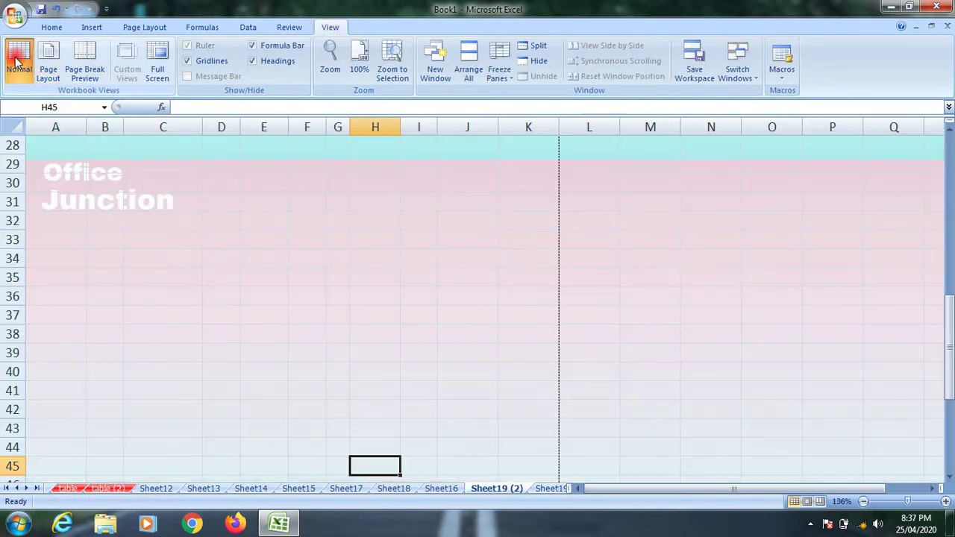
{"action": "scroll", "coordinate": [260, 348], "scroll_direction": "up", "scroll_amount": 9}
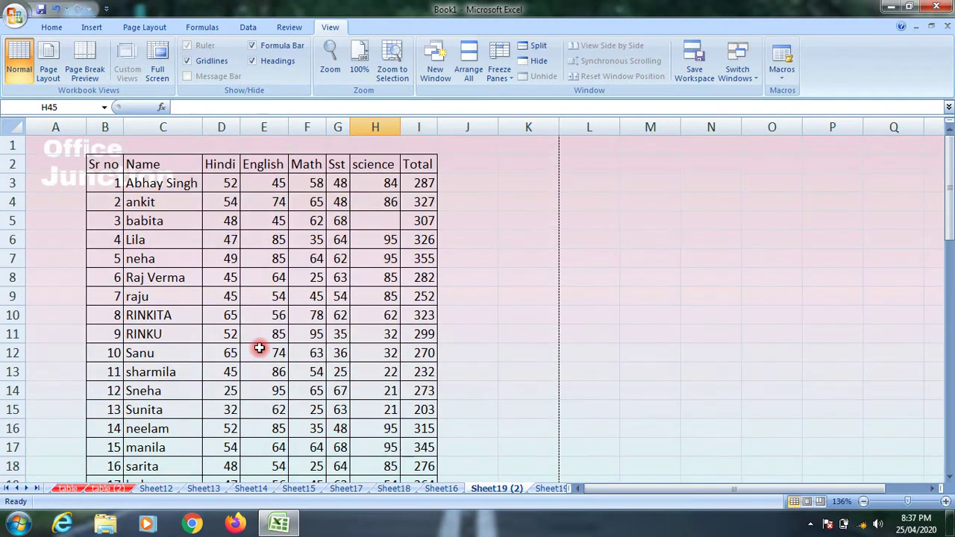
{"action": "scroll", "coordinate": [447, 268], "scroll_direction": "down", "scroll_amount": 7}
{"action": "scroll", "coordinate": [477, 286], "scroll_direction": "up", "scroll_amount": 7}
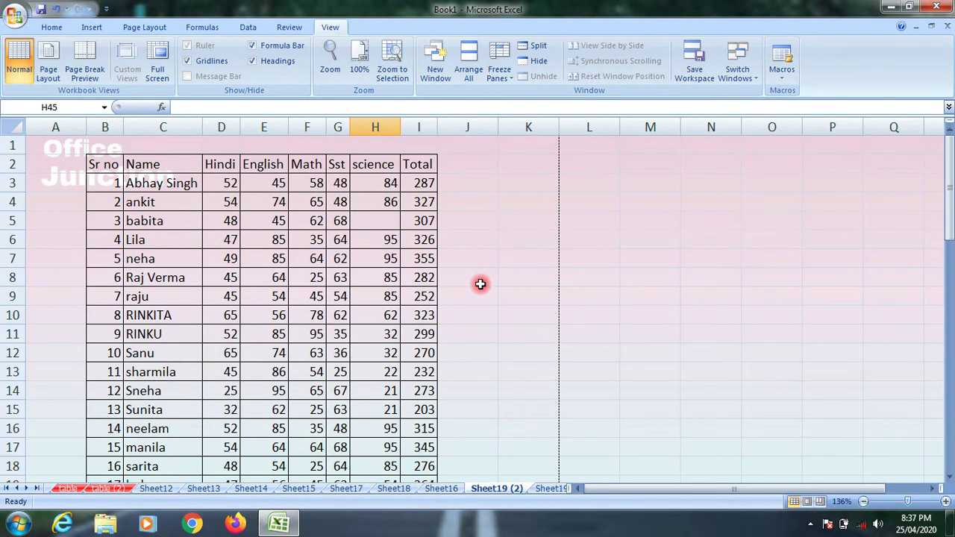
{"action": "left_click", "coordinate": [46, 64]}
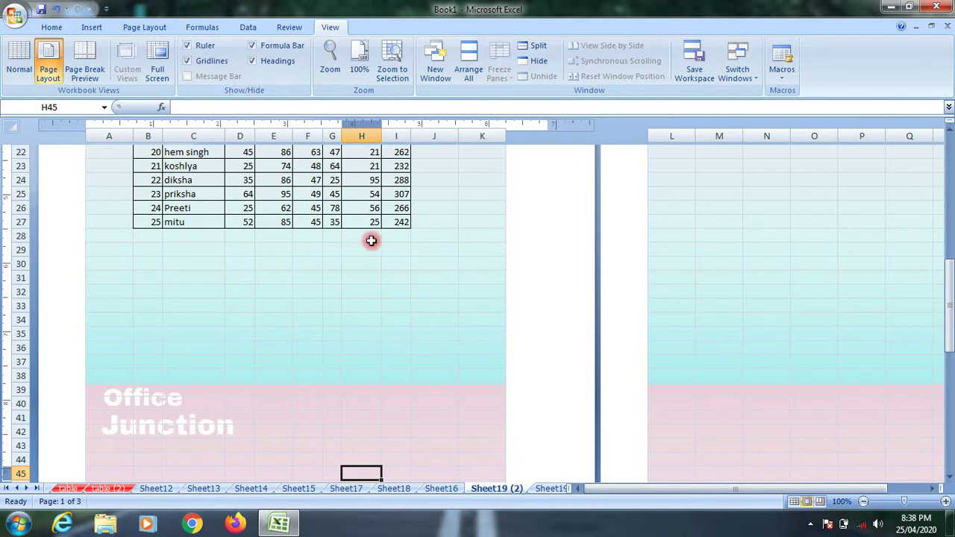
{"action": "scroll", "coordinate": [412, 310], "scroll_direction": "up", "scroll_amount": 8}
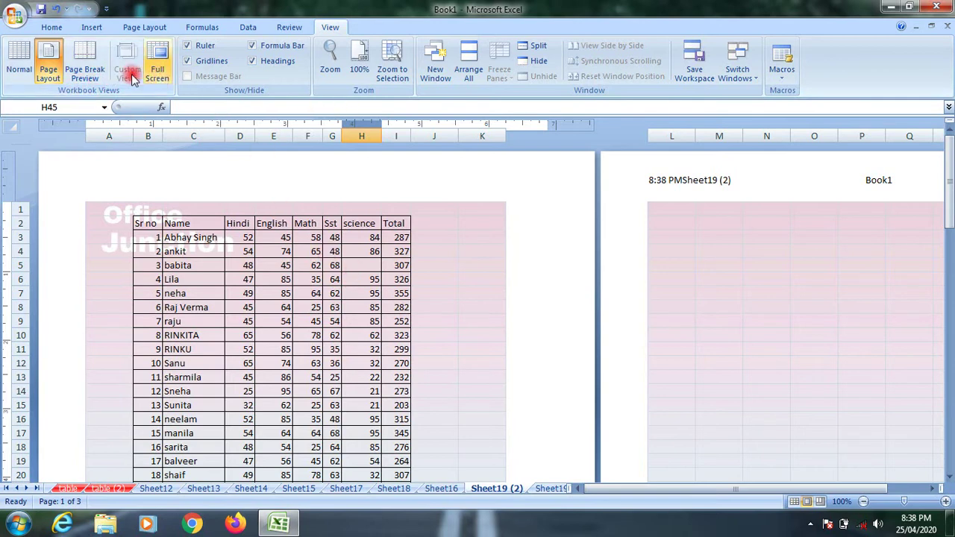
Switch to Page Break Preview, dismiss the welcome message, look over the page breaks, and return to Page Layout view.
{"action": "left_click", "coordinate": [85, 61]}
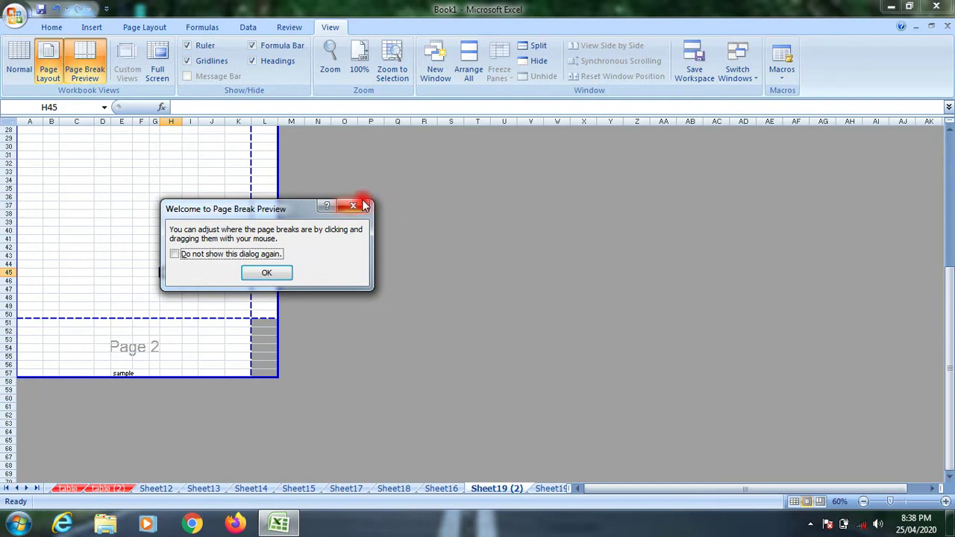
{"action": "left_click", "coordinate": [364, 206]}
{"action": "left_click_drag", "start_coordinate": [635, 492], "coordinate": [445, 498]}
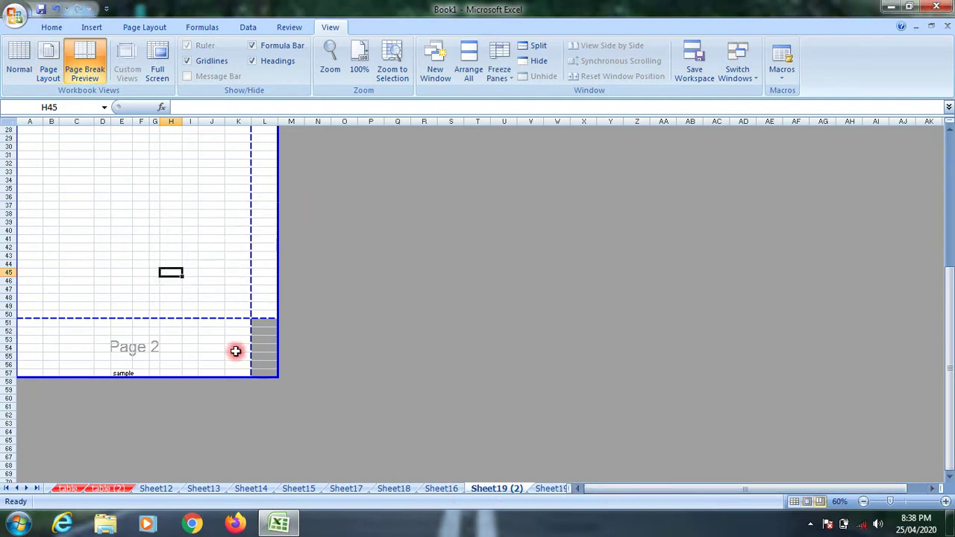
{"action": "scroll", "coordinate": [235, 350], "scroll_direction": "up", "scroll_amount": 9}
{"action": "scroll", "coordinate": [235, 351], "scroll_direction": "down", "scroll_amount": 8}
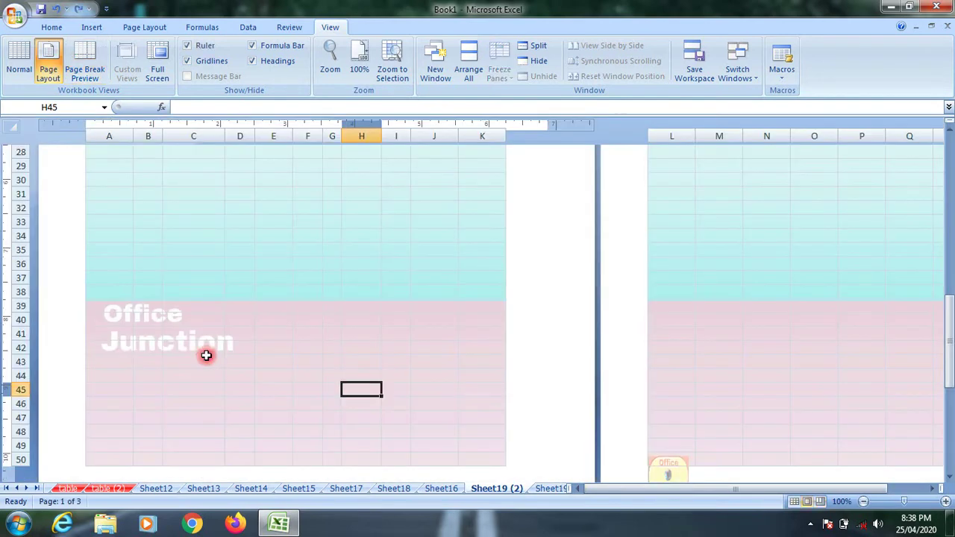
{"action": "scroll", "coordinate": [200, 343], "scroll_direction": "up", "scroll_amount": 9}
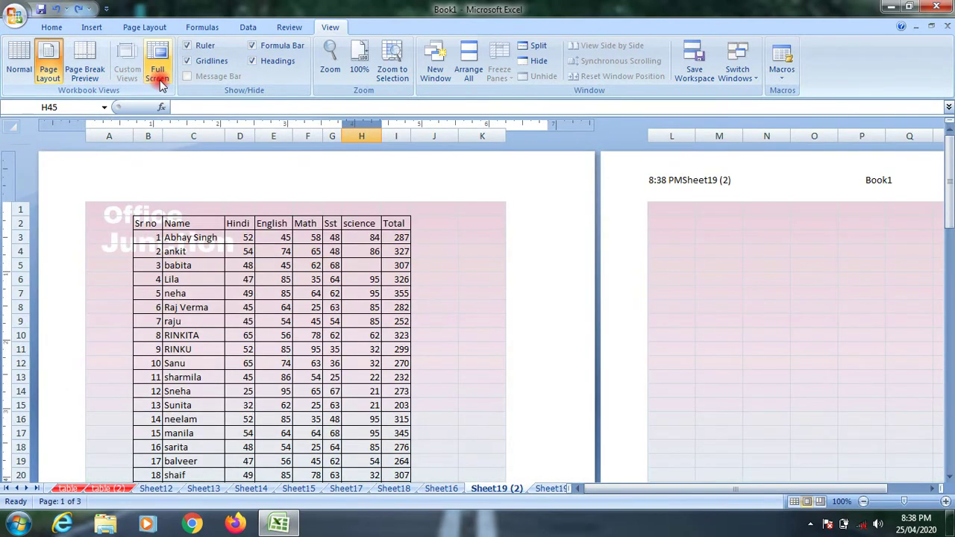
Show the sheet in Full Screen view, look through it, and exit full screen.
{"action": "left_click", "coordinate": [159, 69]}
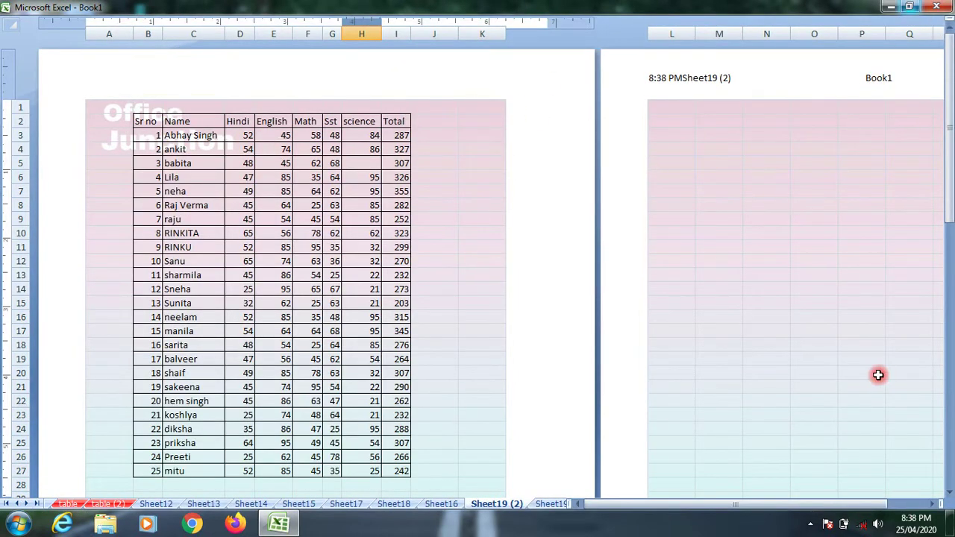
{"action": "scroll", "coordinate": [877, 373], "scroll_direction": "down", "scroll_amount": 4}
{"action": "scroll", "coordinate": [880, 373], "scroll_direction": "up", "scroll_amount": 4}
{"action": "key", "text": "Escape"}
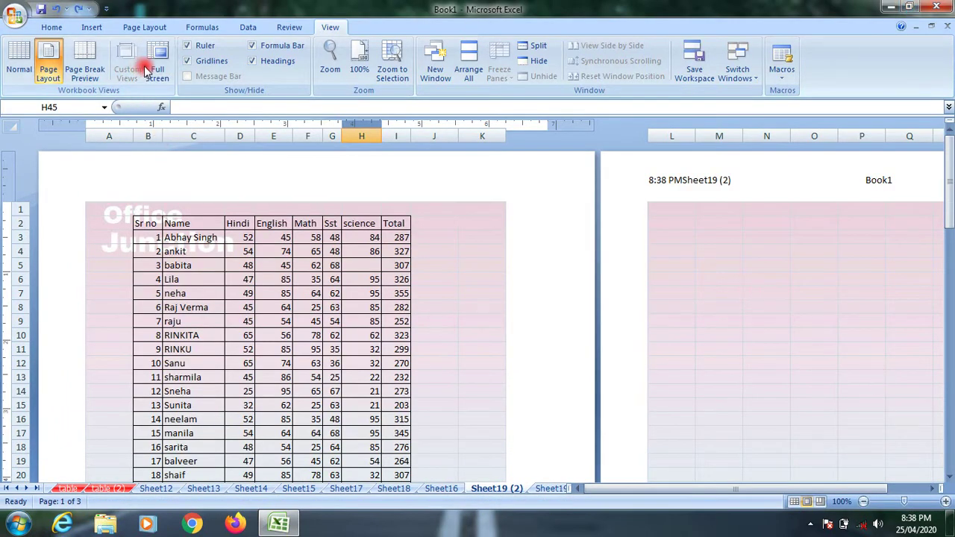
Turn the ruler display off and back on twice.
{"action": "left_click", "coordinate": [189, 47]}
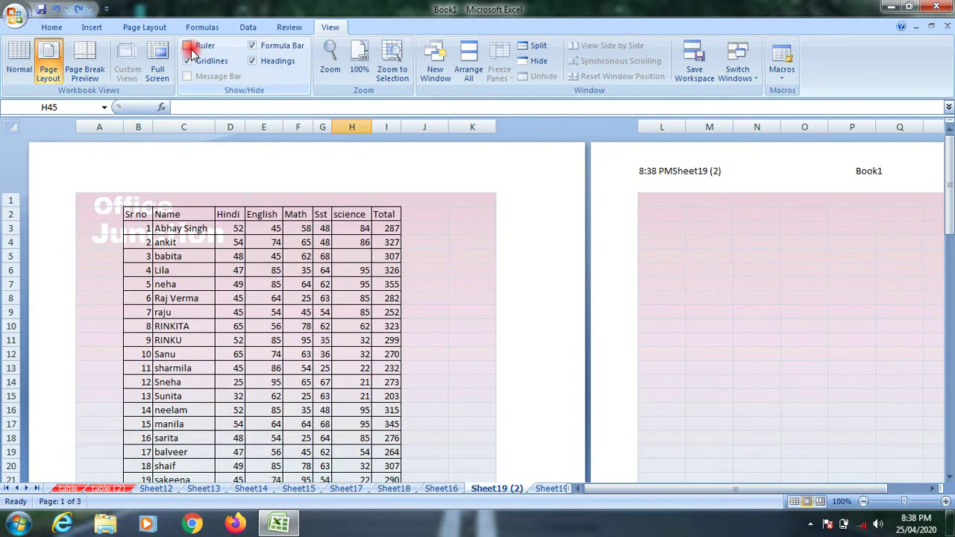
{"action": "left_click", "coordinate": [189, 47]}
{"action": "left_click", "coordinate": [189, 47]}
{"action": "left_click", "coordinate": [189, 47]}
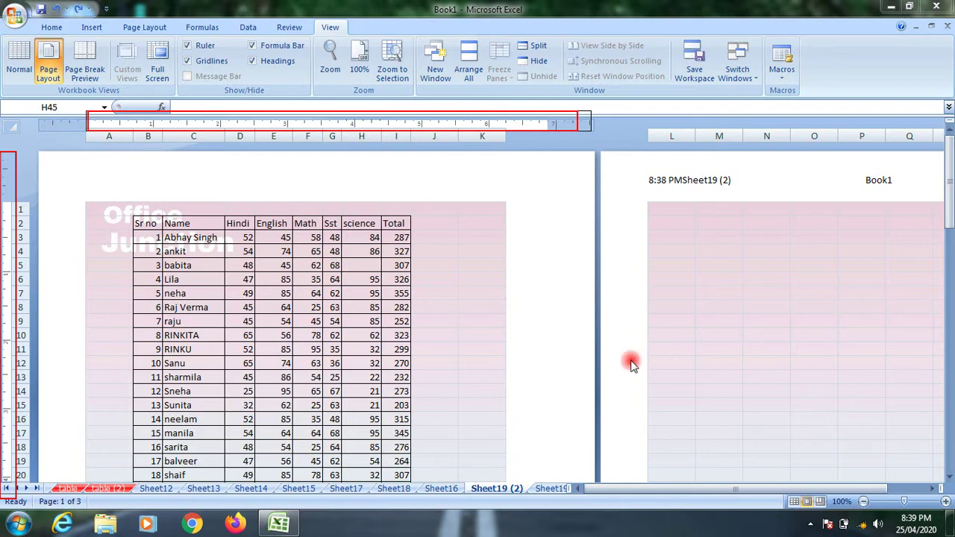
Hide the ruler and gridlines, and turn the formula bar off and back on.
{"action": "left_click", "coordinate": [203, 45]}
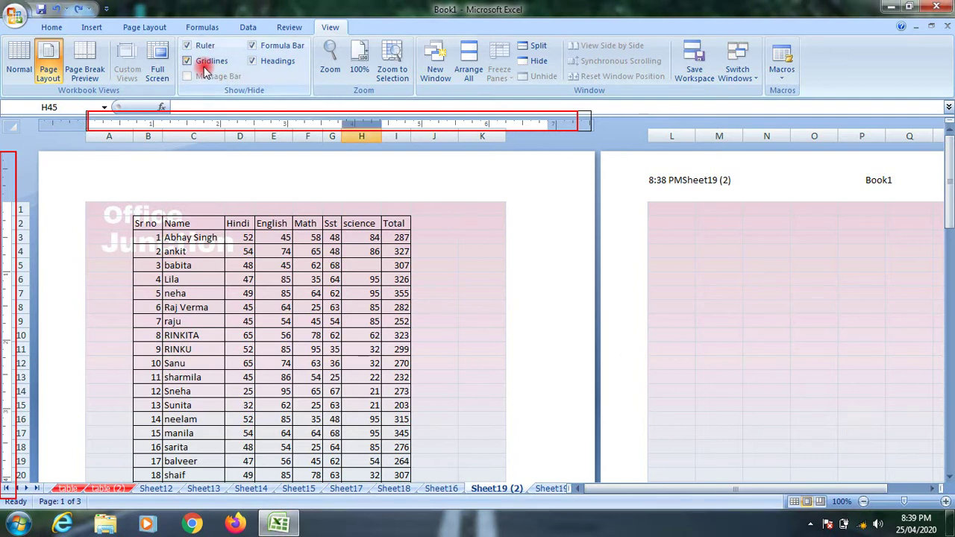
{"action": "left_click", "coordinate": [205, 66]}
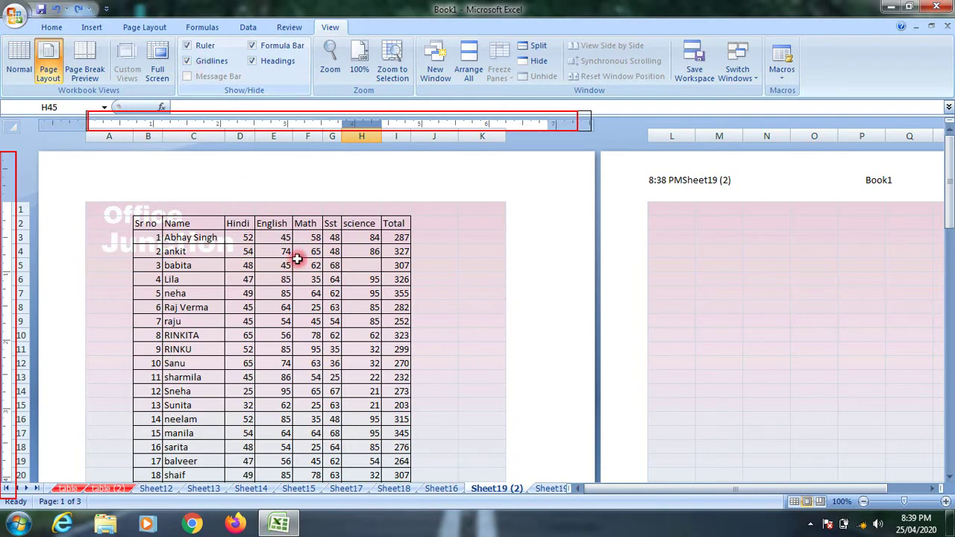
{"action": "left_click", "coordinate": [194, 54]}
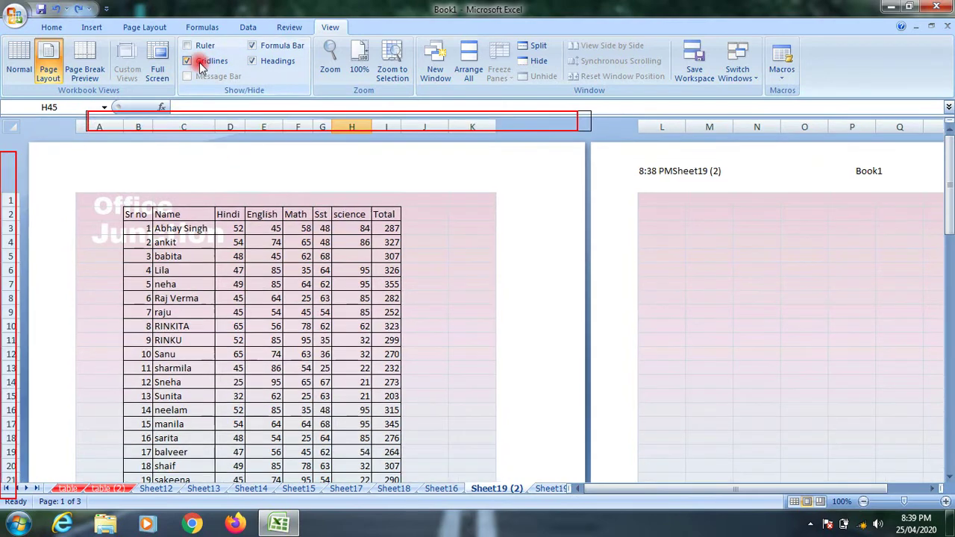
{"action": "left_click", "coordinate": [284, 48]}
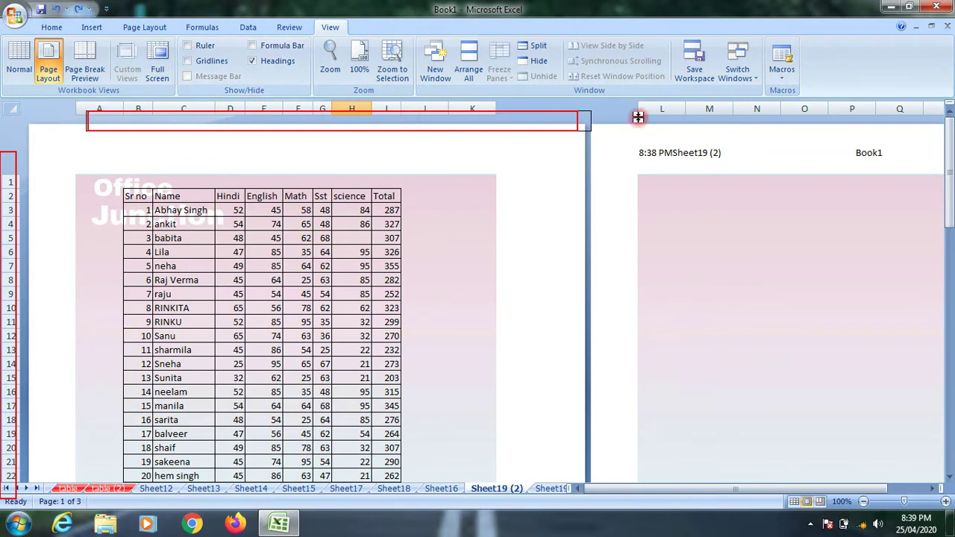
{"action": "left_click", "coordinate": [253, 45]}
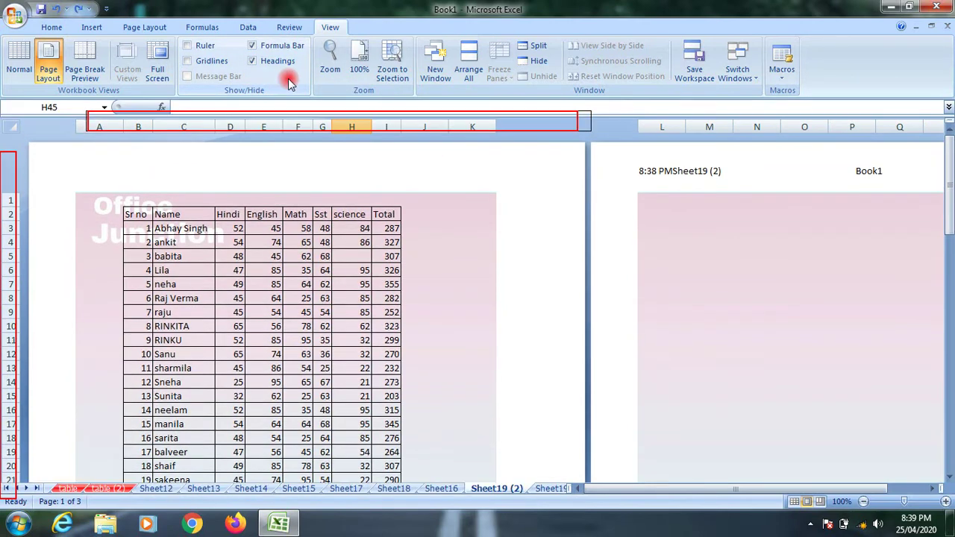
Turn the row and column headings off and back on twice, looking over the sheet without them.
{"action": "left_click", "coordinate": [253, 61]}
{"action": "scroll", "coordinate": [298, 247], "scroll_direction": "down", "scroll_amount": 5}
{"action": "scroll", "coordinate": [297, 245], "scroll_direction": "up", "scroll_amount": 5}
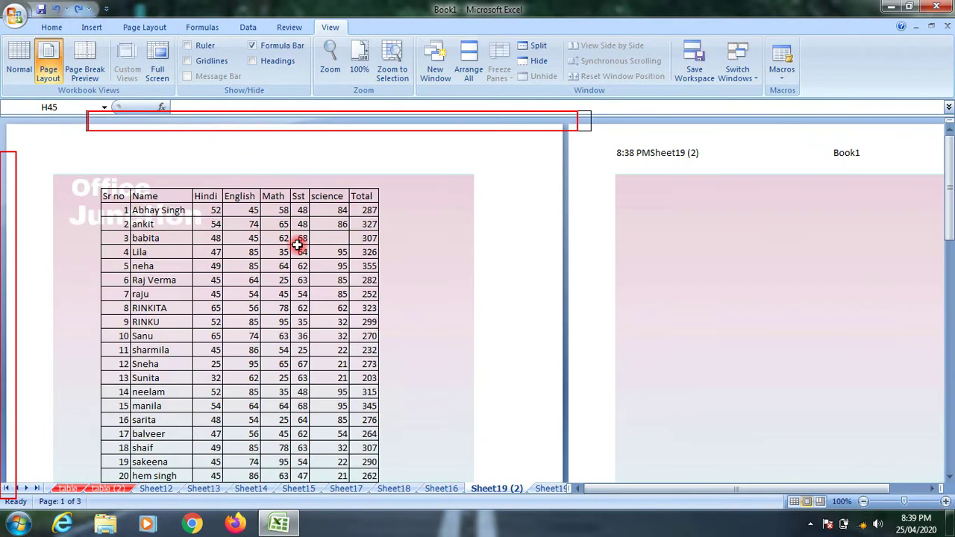
{"action": "left_click", "coordinate": [253, 61]}
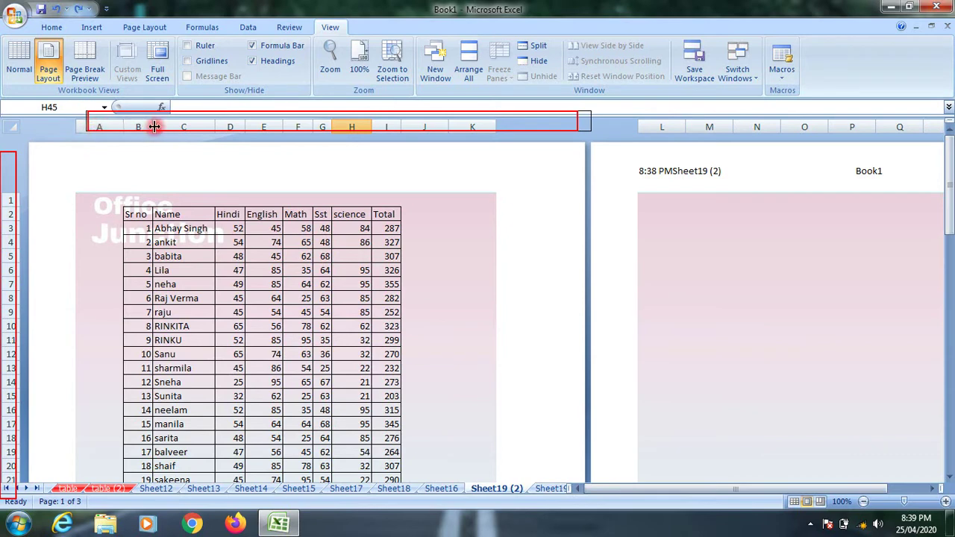
{"action": "left_click", "coordinate": [286, 68]}
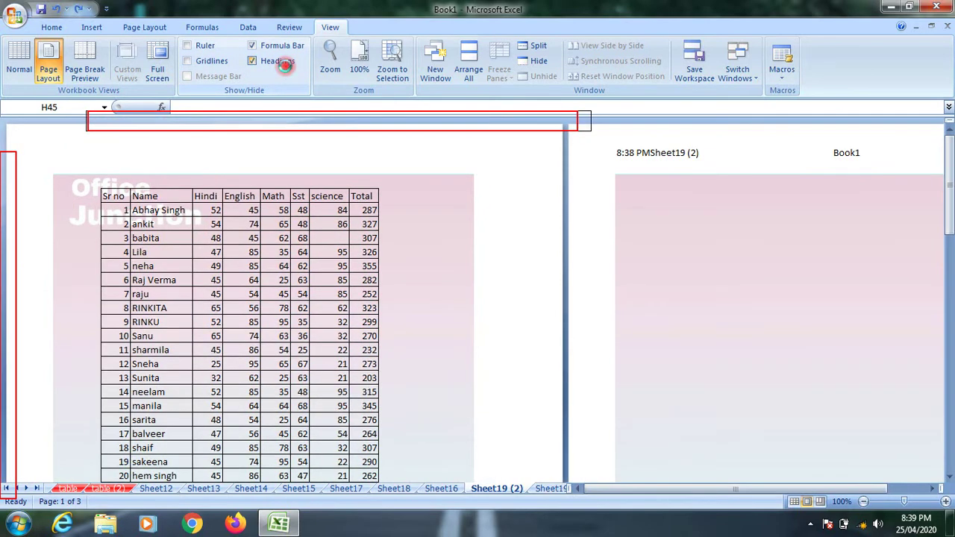
{"action": "left_click", "coordinate": [285, 66]}
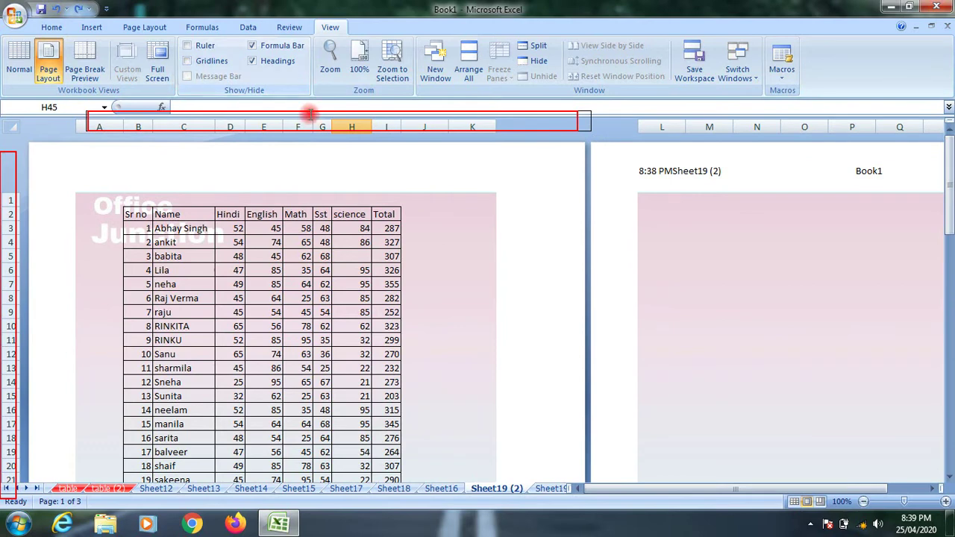
Magnify the sheet to 200% and return it to 100%.
{"action": "left_click", "coordinate": [330, 60]}
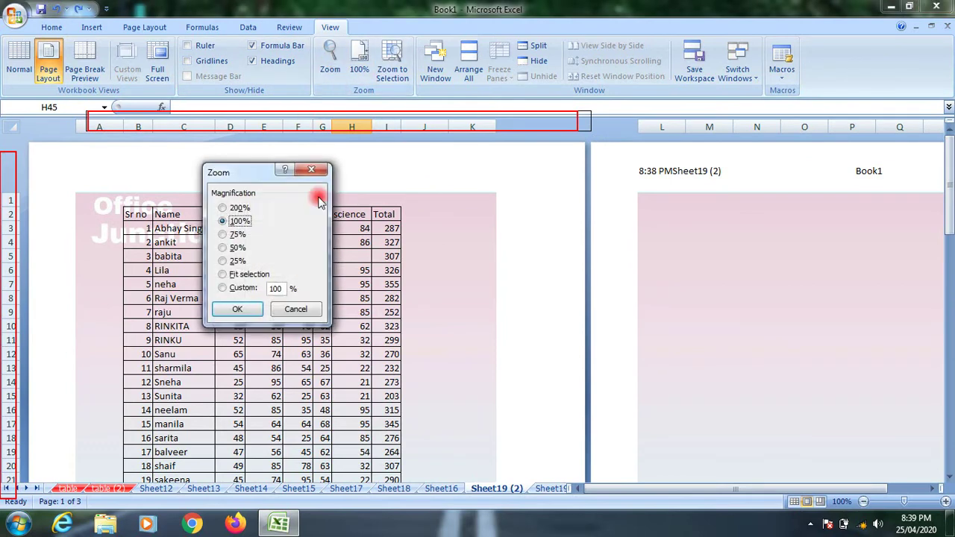
{"action": "left_click", "coordinate": [238, 309]}
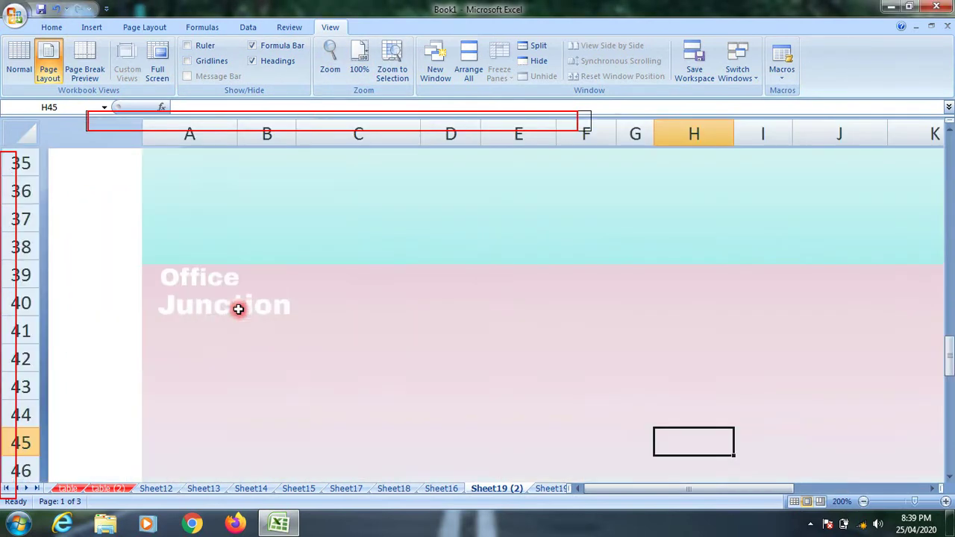
{"action": "left_click", "coordinate": [359, 61]}
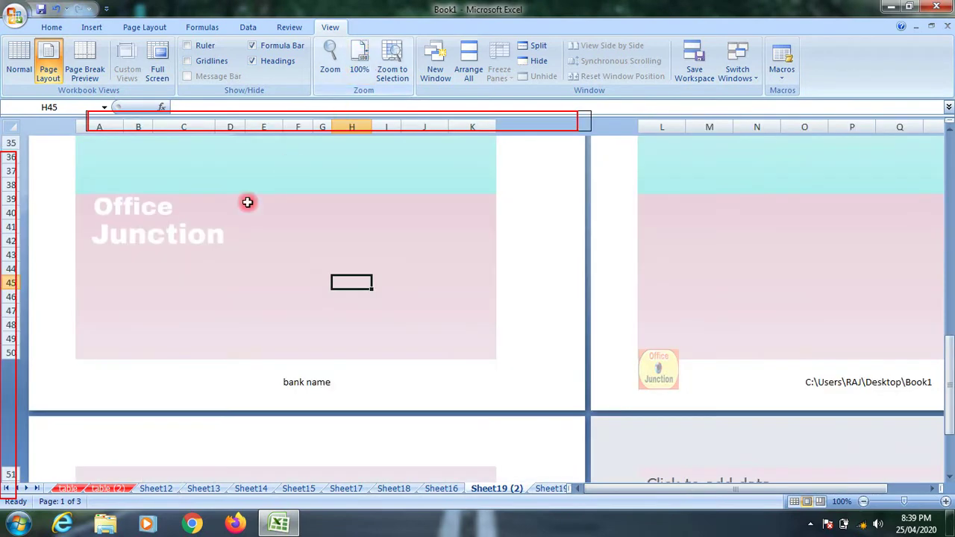
Try the preset and custom magnification options for the sheet, and reset the zoom to 100%.
{"action": "left_click", "coordinate": [329, 63]}
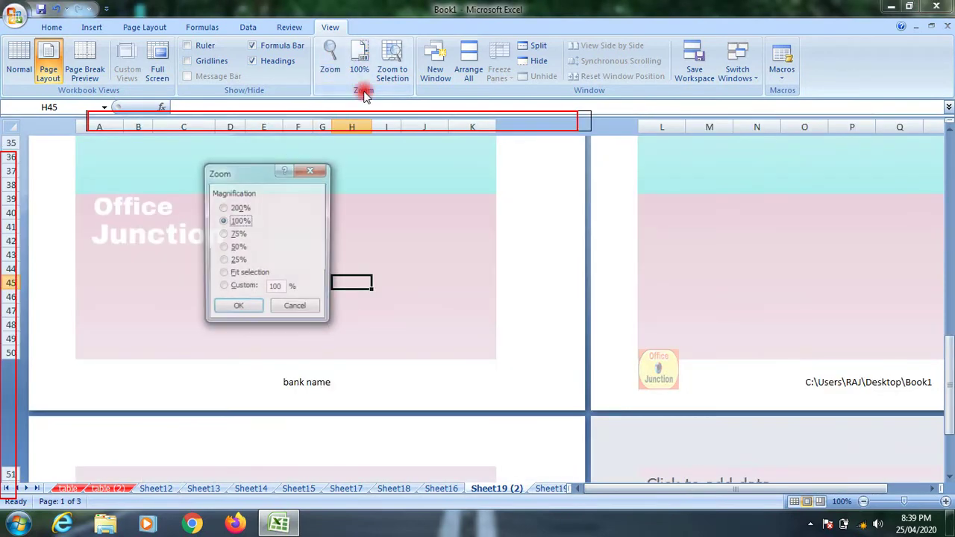
{"action": "left_click", "coordinate": [250, 310]}
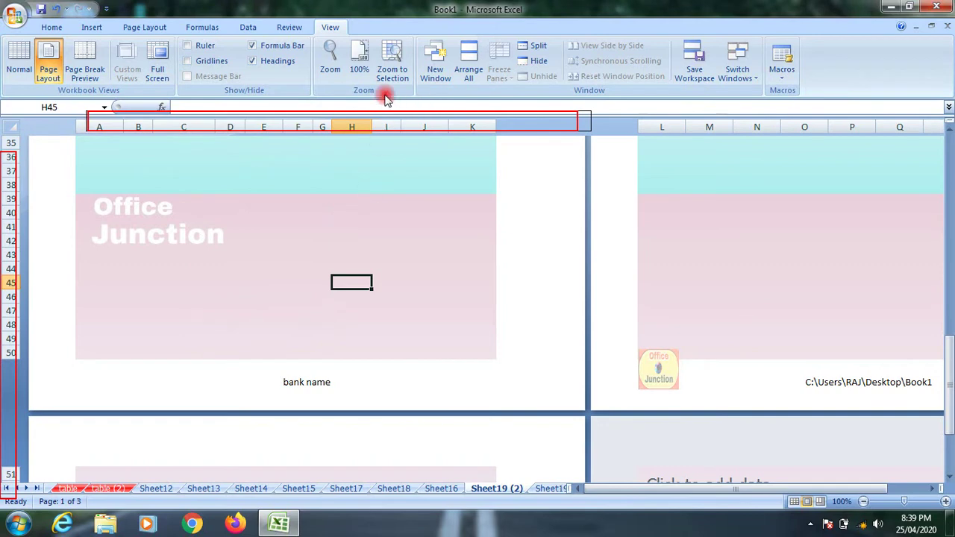
{"action": "left_click", "coordinate": [329, 62]}
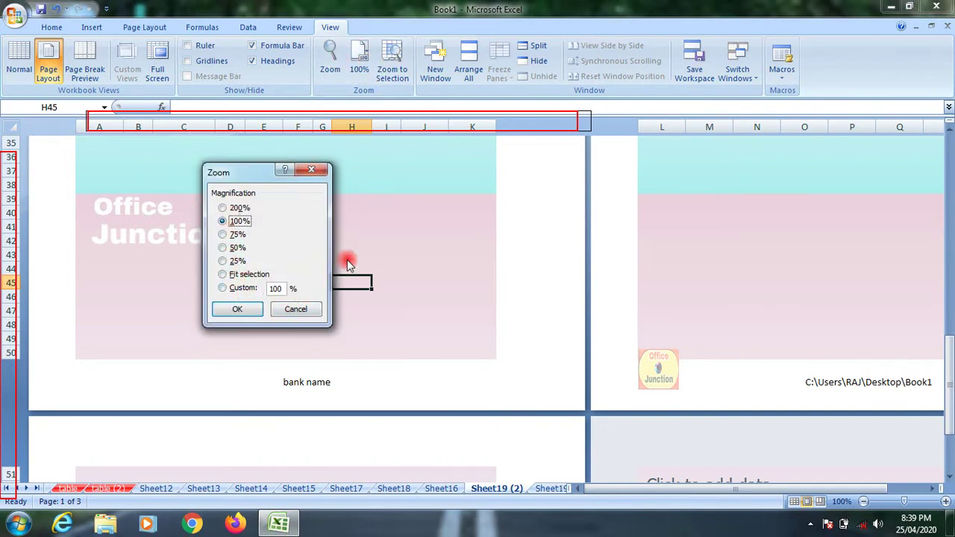
{"action": "double_click", "coordinate": [276, 289]}
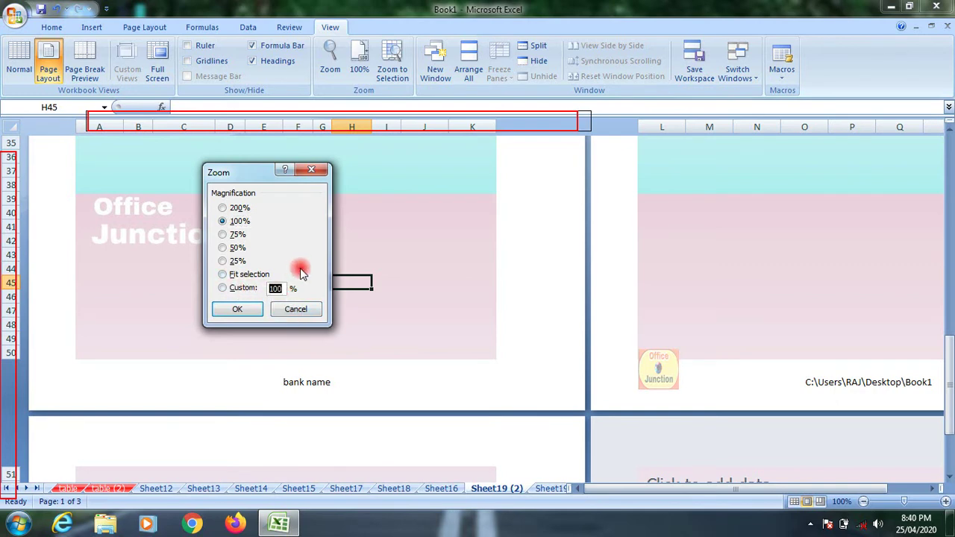
{"action": "left_click", "coordinate": [232, 309]}
{"action": "left_click", "coordinate": [360, 63]}
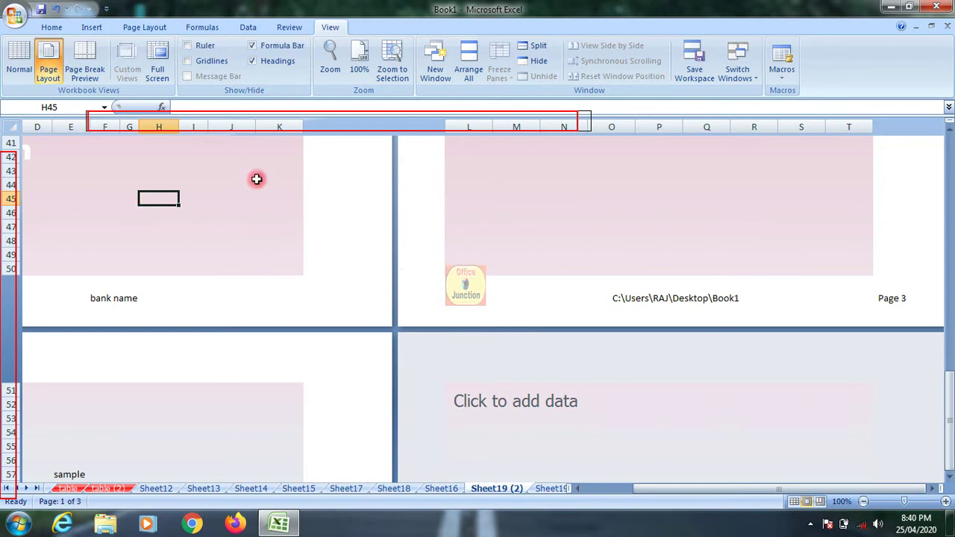
Select the Total value in cell I16, zoom to that selection, and return the view to 100%.
{"action": "left_click", "coordinate": [129, 298]}
{"action": "left_click", "coordinate": [252, 217]}
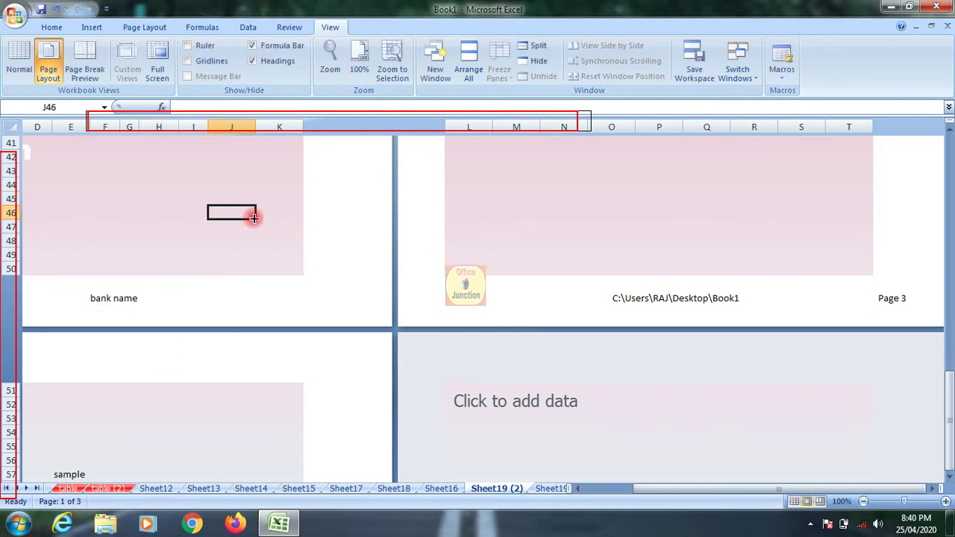
{"action": "scroll", "coordinate": [277, 209], "scroll_direction": "up", "scroll_amount": 10}
{"action": "left_click", "coordinate": [187, 251]}
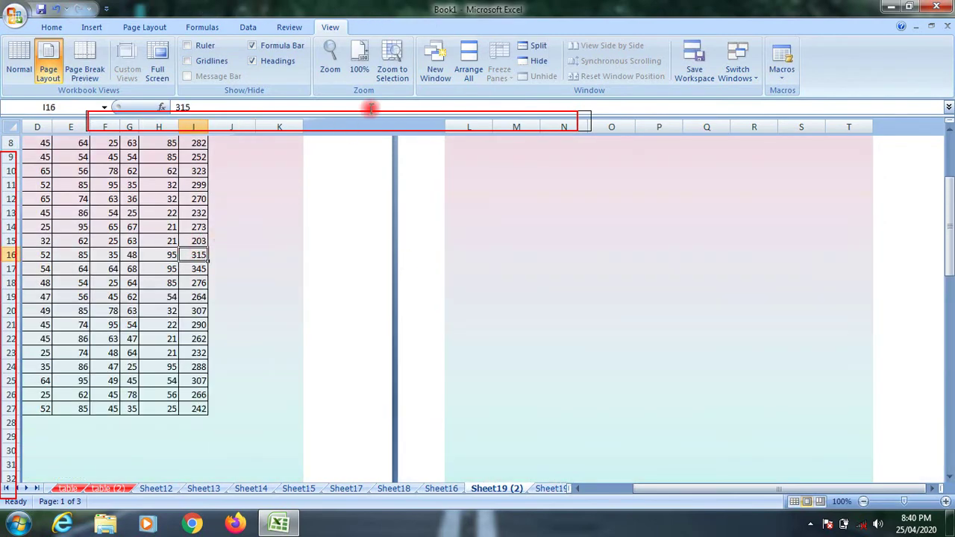
{"action": "left_click", "coordinate": [391, 53]}
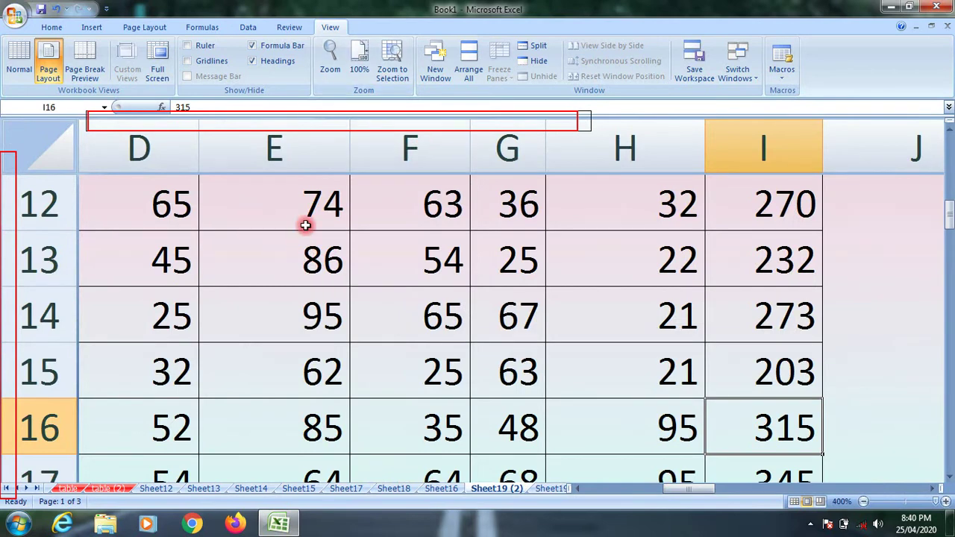
{"action": "left_click", "coordinate": [359, 56]}
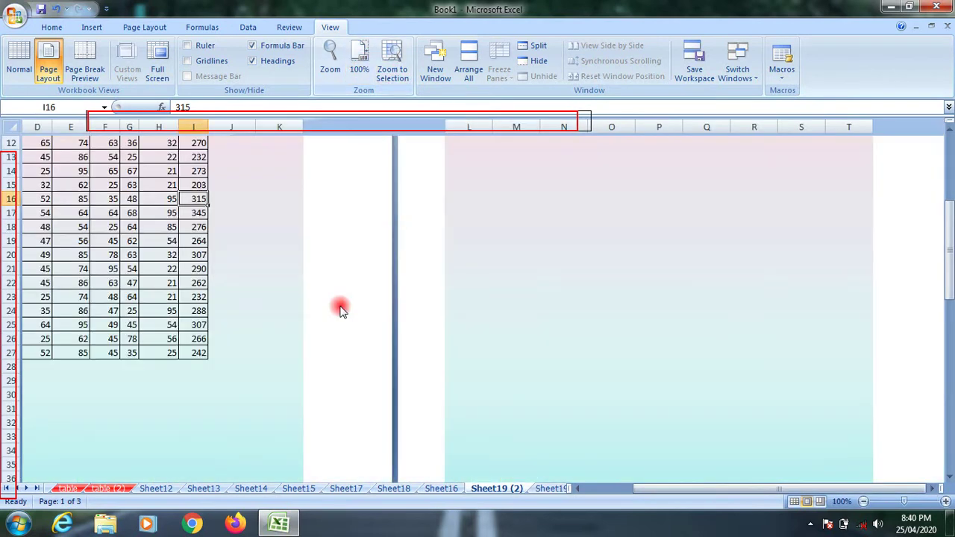
Select the "sample" text in cell E57, zoom to that selection, and return the view to 100%.
{"action": "left_click", "coordinate": [110, 448]}
{"action": "scroll", "coordinate": [215, 383], "scroll_direction": "down", "scroll_amount": 10}
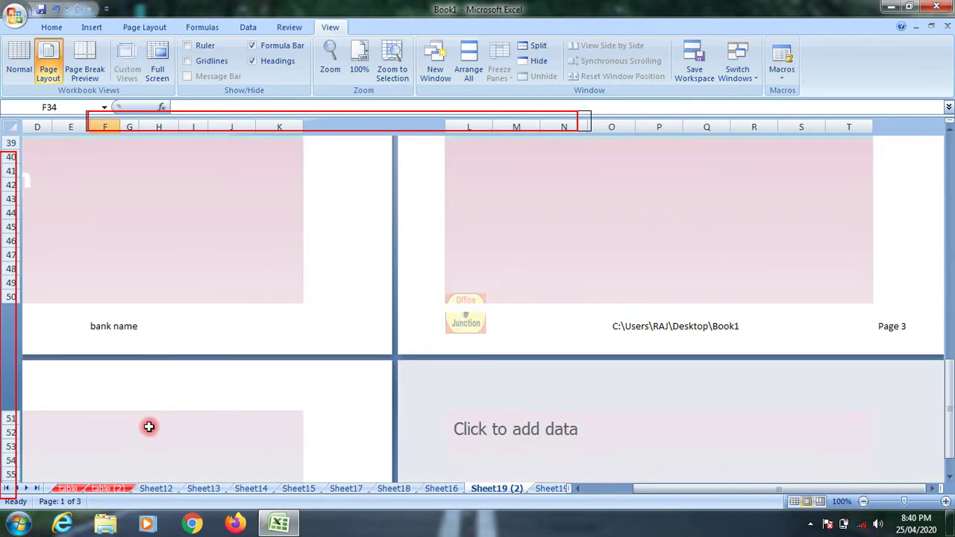
{"action": "scroll", "coordinate": [150, 425], "scroll_direction": "down", "scroll_amount": 3}
{"action": "left_click", "coordinate": [65, 376]}
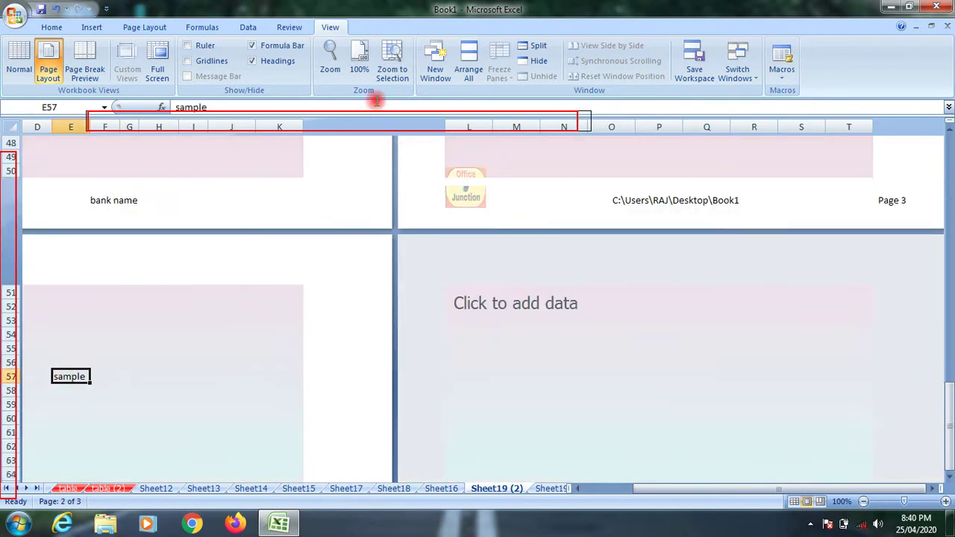
{"action": "left_click", "coordinate": [391, 64]}
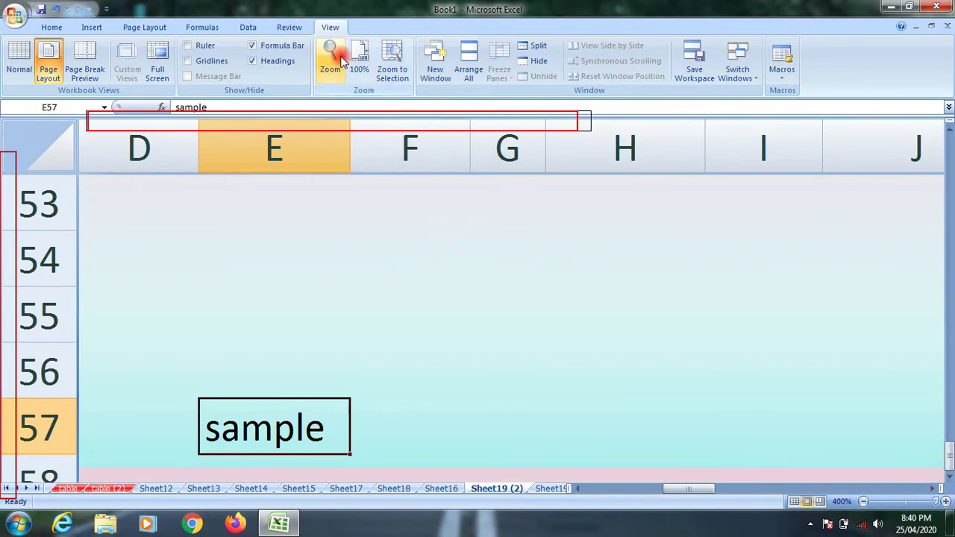
{"action": "left_click", "coordinate": [364, 59]}
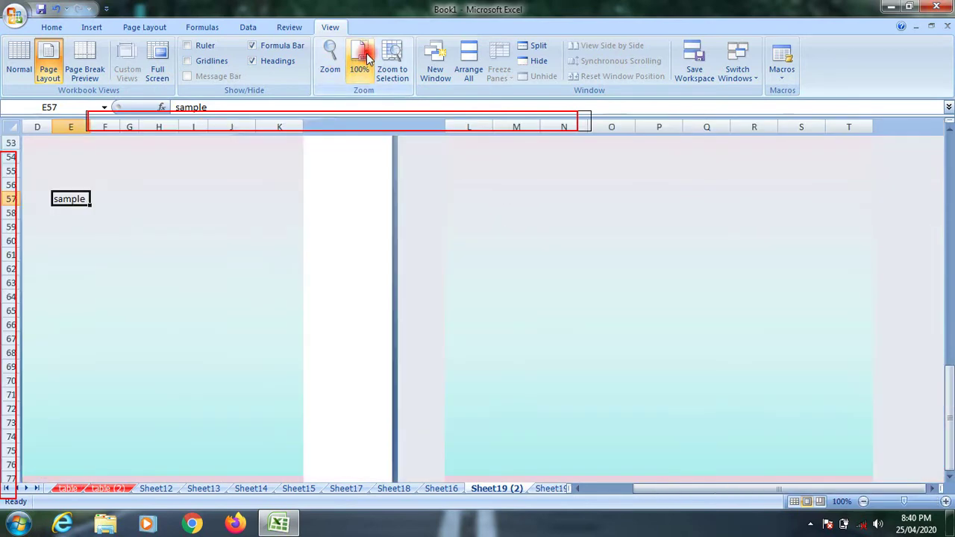
{"action": "left_click", "coordinate": [521, 511]}
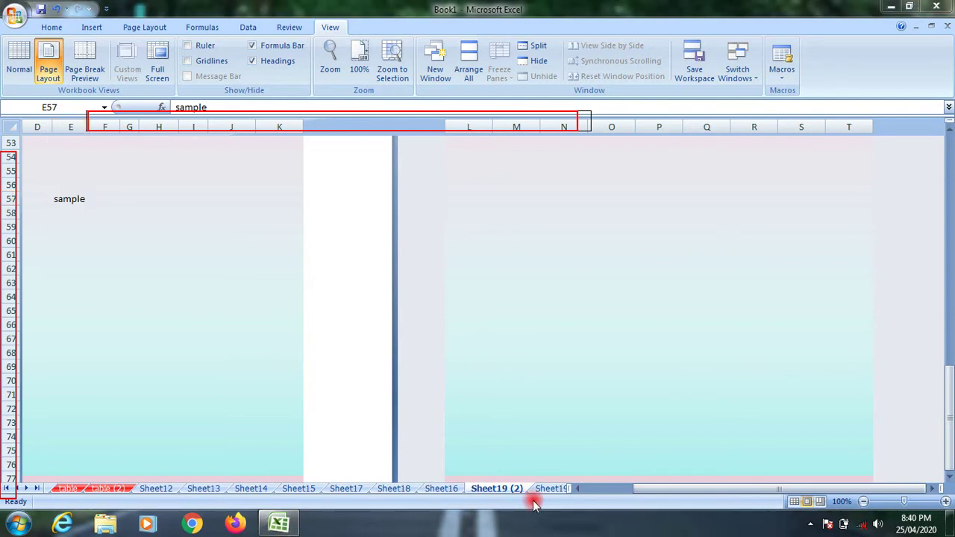
{"action": "left_click", "coordinate": [287, 528]}
{"action": "left_click", "coordinate": [892, 7]}
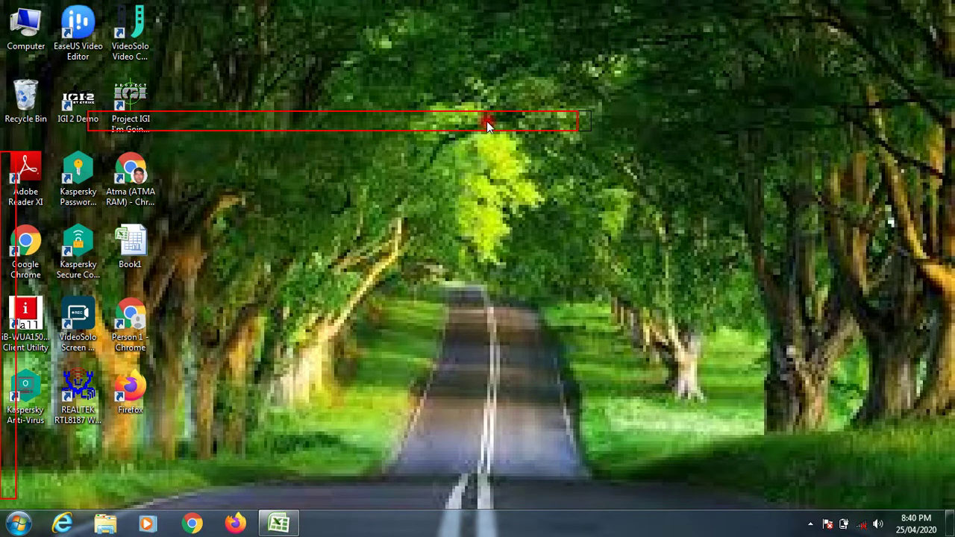
{"action": "left_click", "coordinate": [810, 525]}
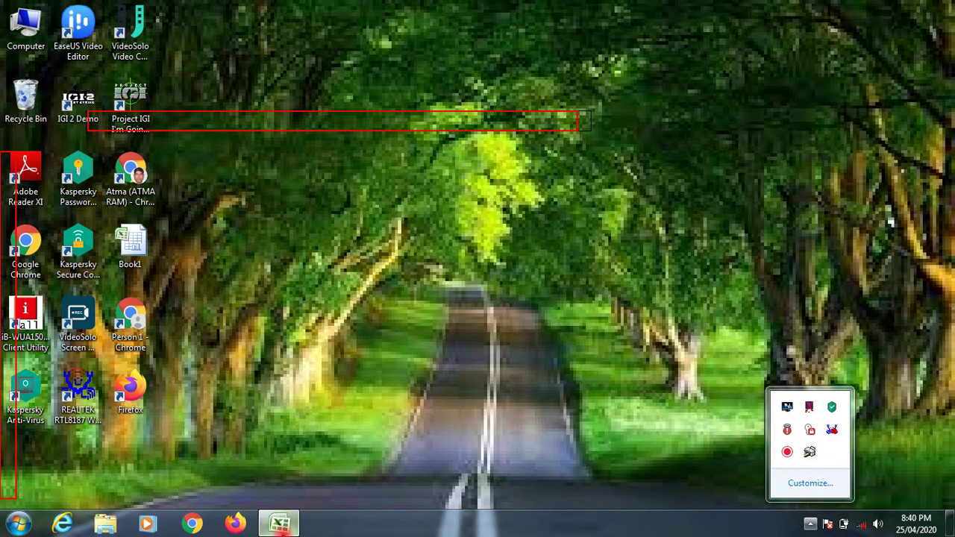
{"action": "left_click", "coordinate": [279, 524]}
{"action": "left_click", "coordinate": [201, 212]}
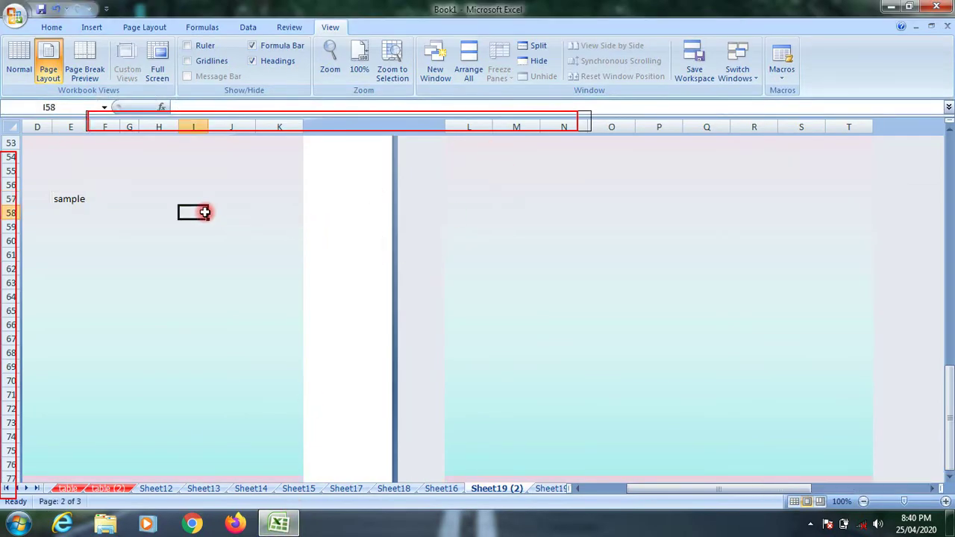
Open a new window of the current workbook and look over the marks table in it.
{"action": "scroll", "coordinate": [486, 151], "scroll_direction": "up", "scroll_amount": 5}
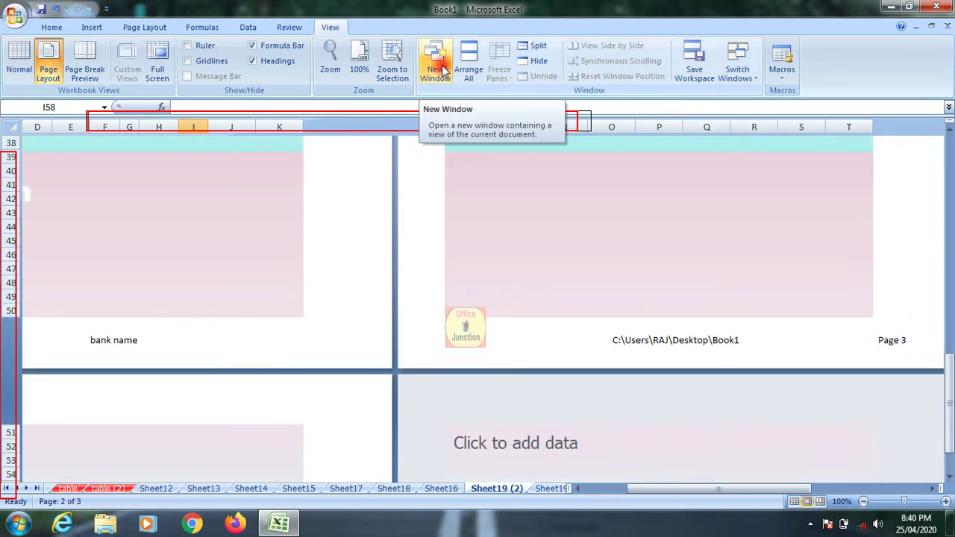
{"action": "left_click", "coordinate": [442, 69]}
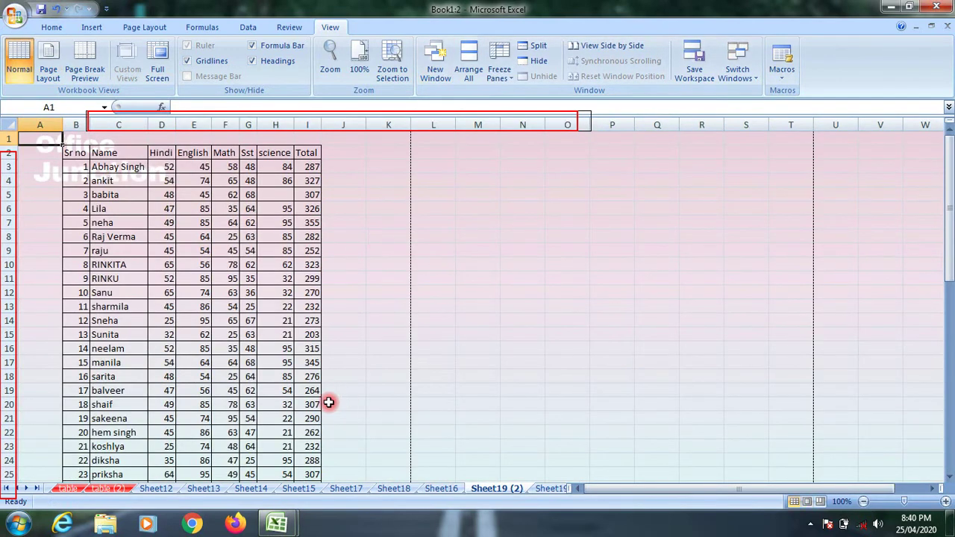
{"action": "scroll", "coordinate": [328, 402], "scroll_direction": "down", "scroll_amount": 3}
{"action": "scroll", "coordinate": [328, 403], "scroll_direction": "down", "scroll_amount": 2}
{"action": "scroll", "coordinate": [328, 403], "scroll_direction": "up", "scroll_amount": 5}
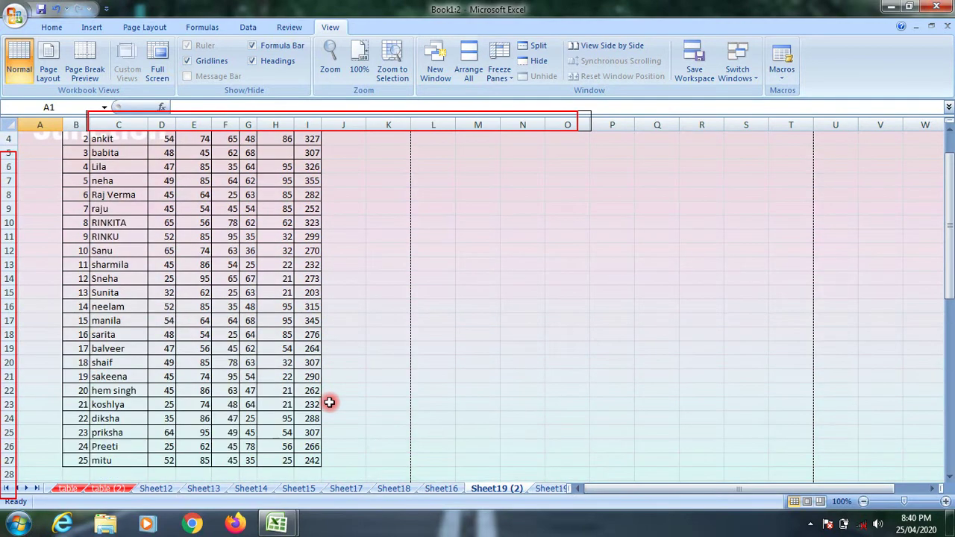
Open two more windows of the workbook and look through the sheet in the newest one.
{"action": "left_click", "coordinate": [439, 63]}
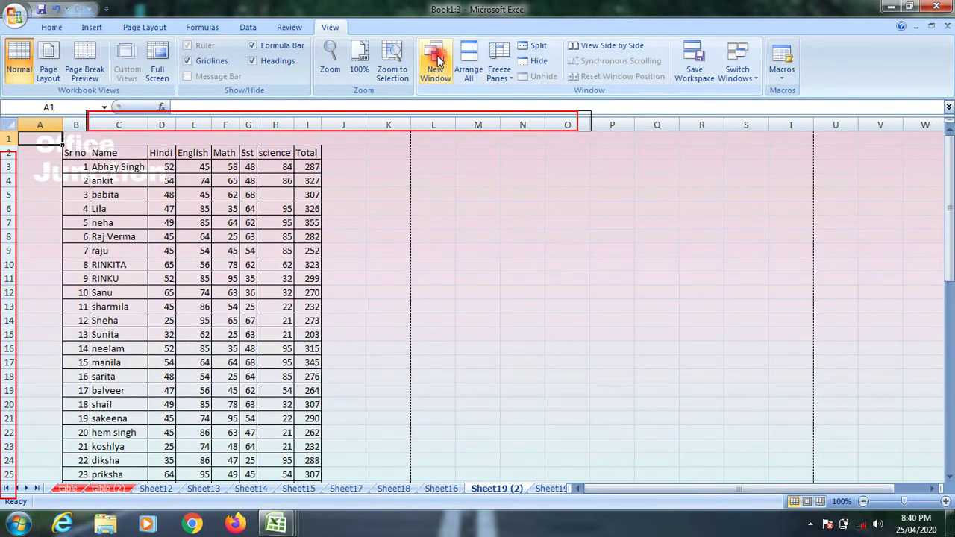
{"action": "left_click", "coordinate": [439, 63]}
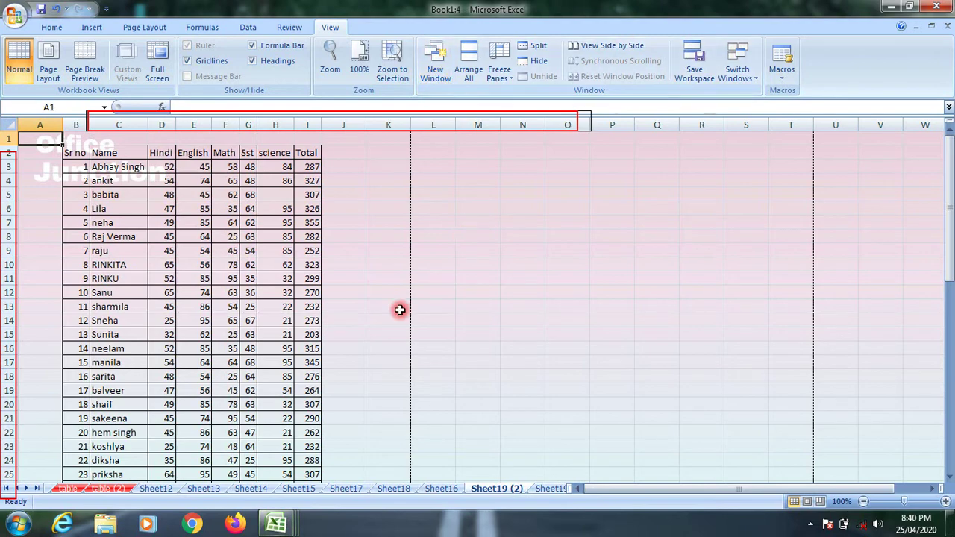
{"action": "scroll", "coordinate": [401, 309], "scroll_direction": "down", "scroll_amount": 13}
{"action": "scroll", "coordinate": [400, 309], "scroll_direction": "down", "scroll_amount": 5}
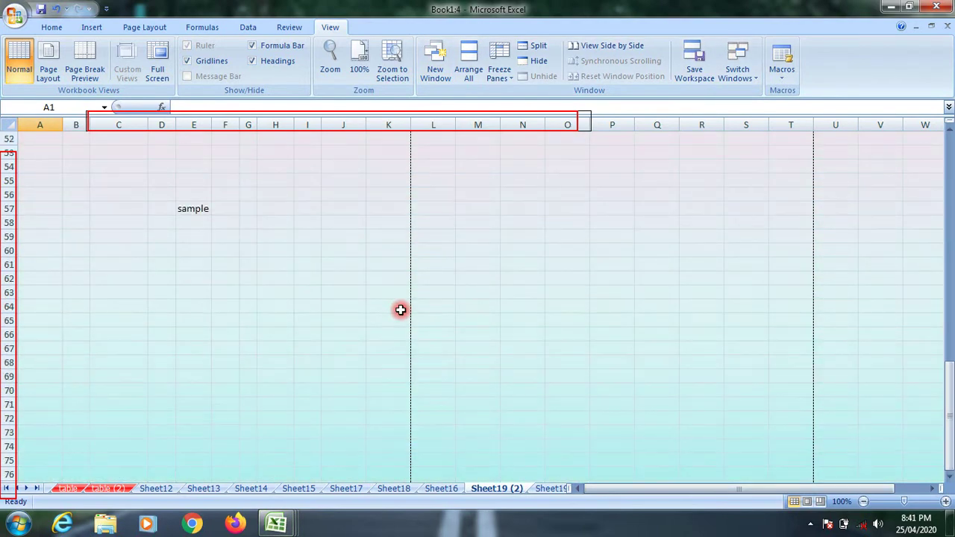
{"action": "scroll", "coordinate": [401, 309], "scroll_direction": "up", "scroll_amount": 18}
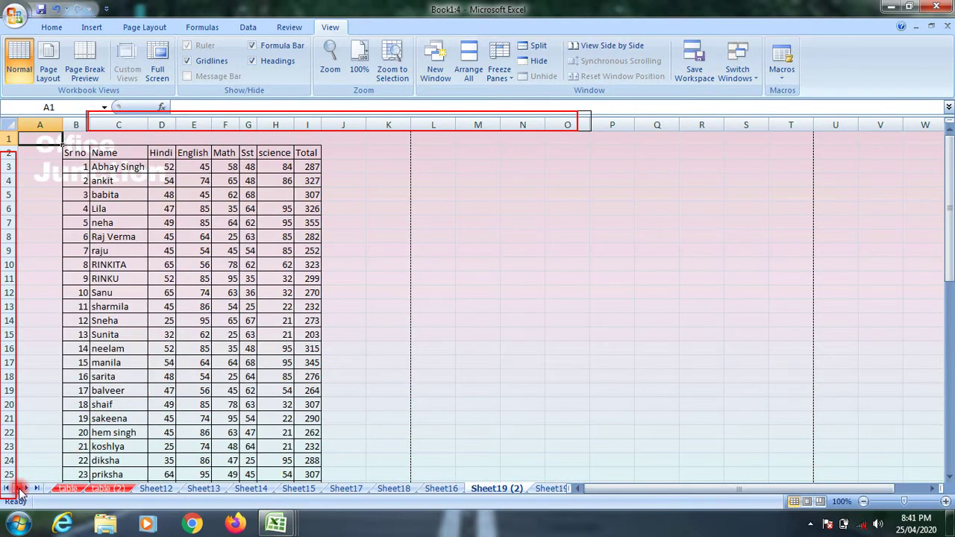
Browse the sheet tabs back to Sheet1 without leaving the current sheet.
{"action": "left_click", "coordinate": [22, 488]}
{"action": "left_click", "coordinate": [22, 488]}
{"action": "left_click", "coordinate": [21, 488]}
{"action": "left_click", "coordinate": [22, 487]}
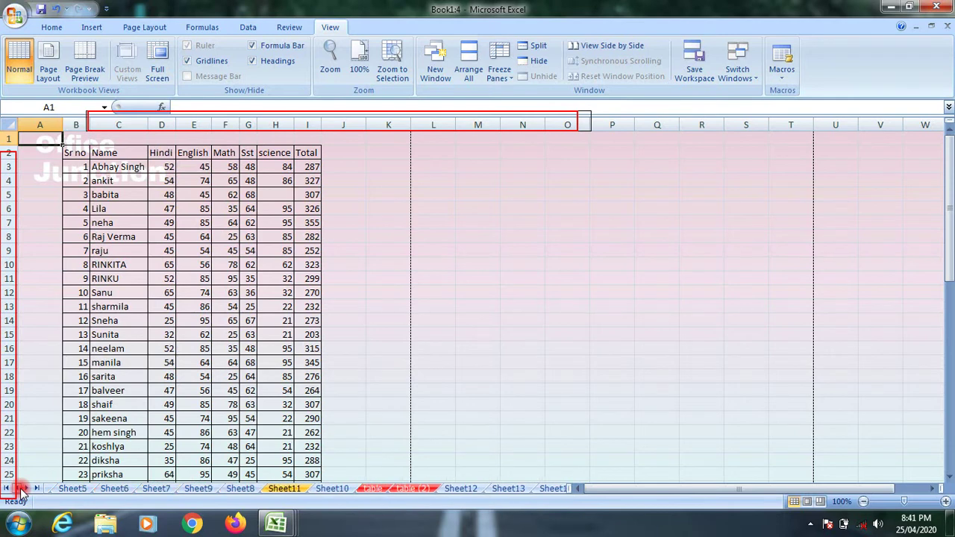
{"action": "left_click", "coordinate": [22, 487]}
{"action": "left_click", "coordinate": [21, 488]}
{"action": "left_click", "coordinate": [22, 488]}
{"action": "left_click", "coordinate": [22, 488]}
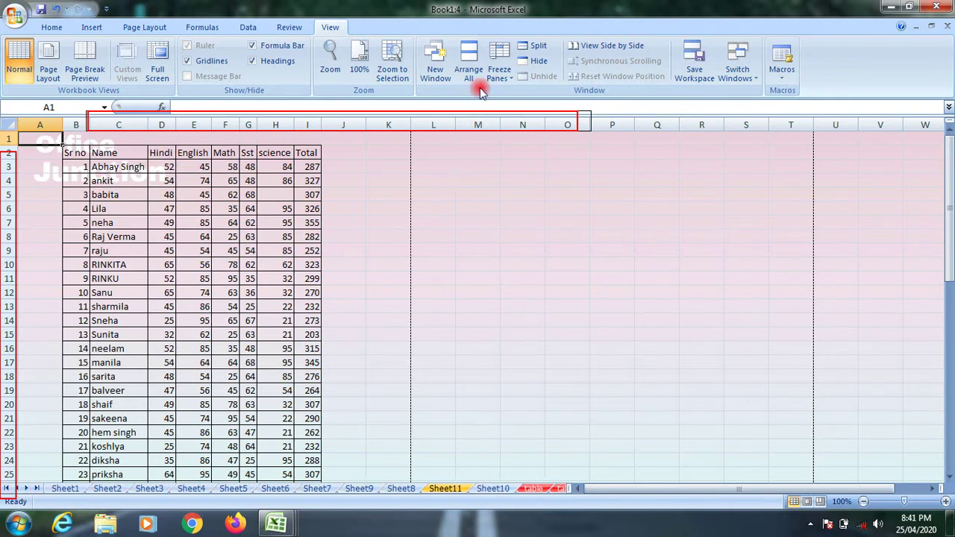
Open another window of the workbook and arrange all open windows horizontally.
{"action": "left_click", "coordinate": [440, 66]}
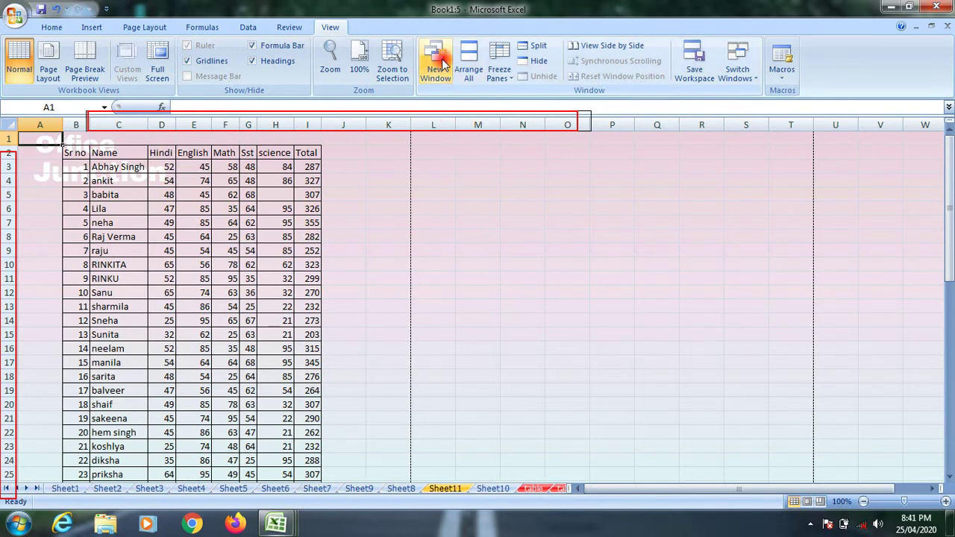
{"action": "left_click", "coordinate": [477, 81]}
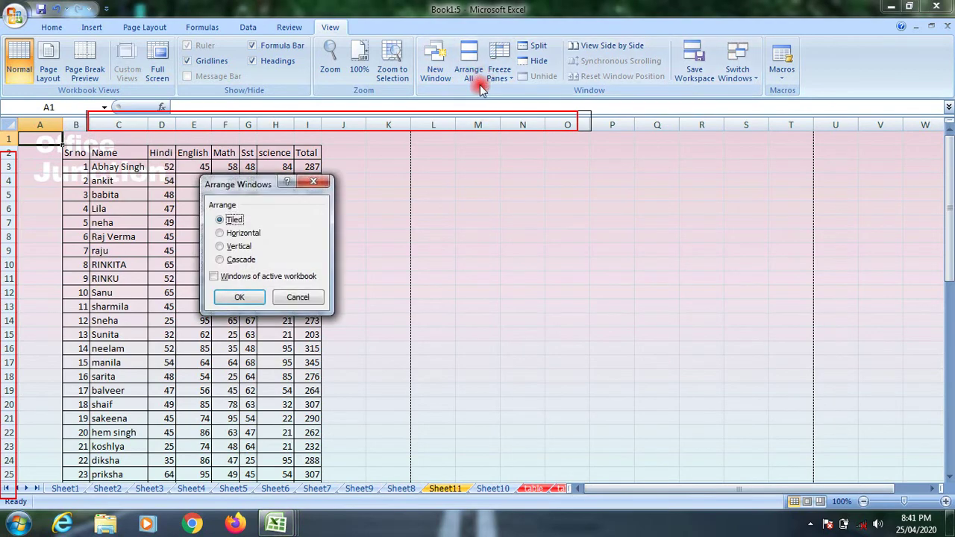
{"action": "left_click", "coordinate": [219, 233]}
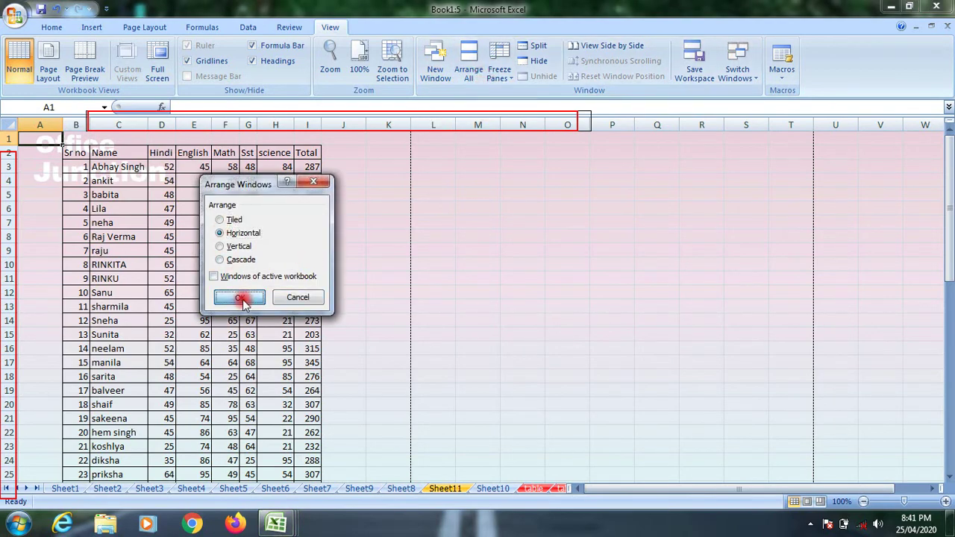
{"action": "left_click", "coordinate": [239, 297]}
{"action": "scroll", "coordinate": [544, 313], "scroll_direction": "up", "scroll_amount": 1}
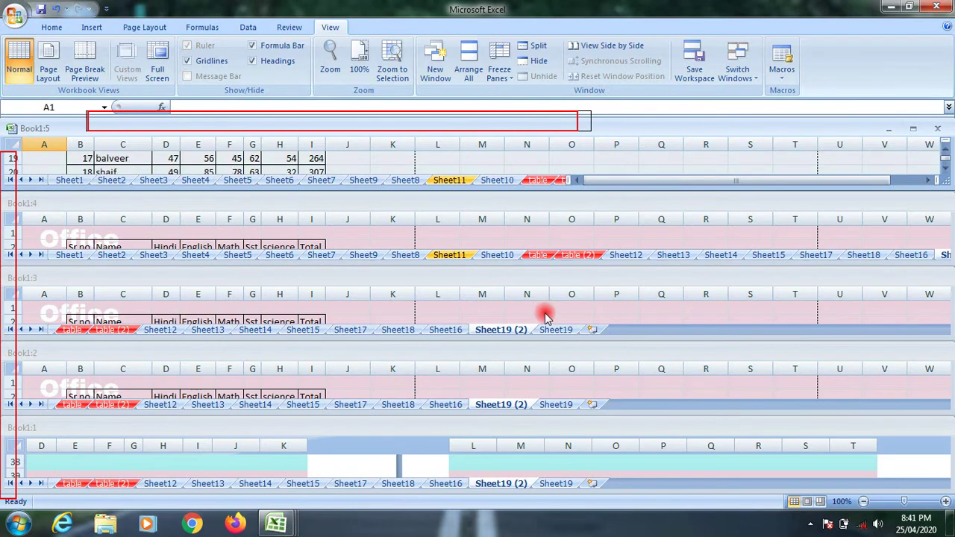
{"action": "scroll", "coordinate": [545, 313], "scroll_direction": "down", "scroll_amount": 14}
{"action": "scroll", "coordinate": [544, 315], "scroll_direction": "up", "scroll_amount": 16}
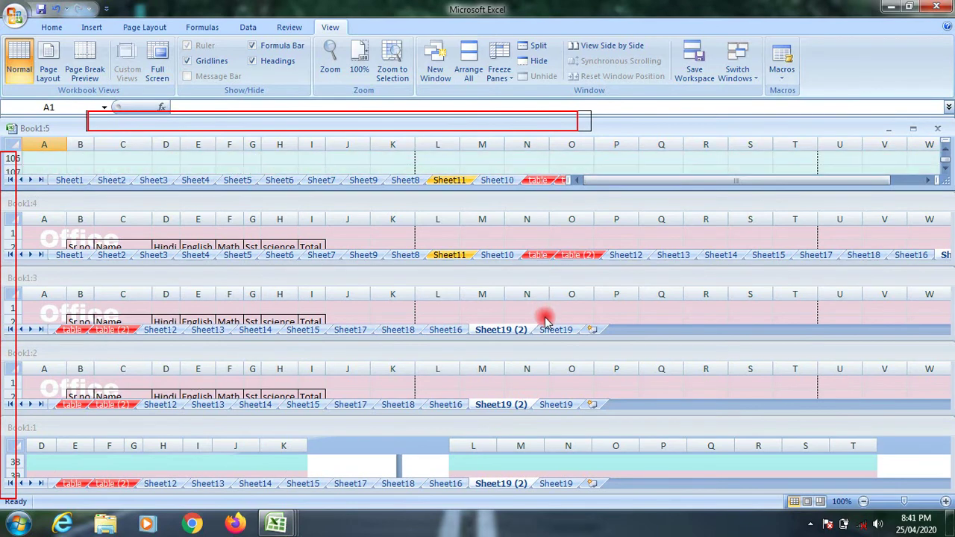
{"action": "scroll", "coordinate": [548, 321], "scroll_direction": "up", "scroll_amount": 12}
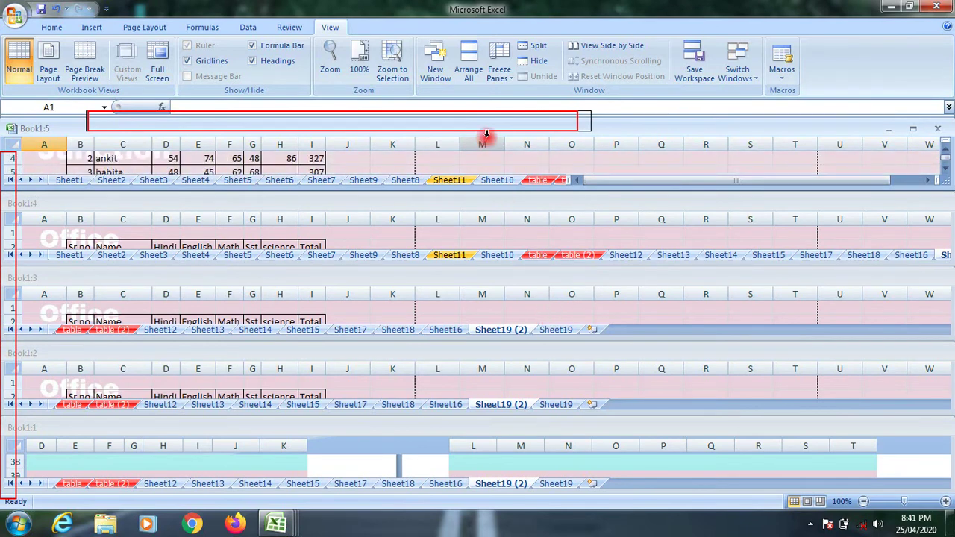
Arrange all open workbook windows with the Vertical layout.
{"action": "scroll", "coordinate": [500, 194], "scroll_direction": "up", "scroll_amount": 1}
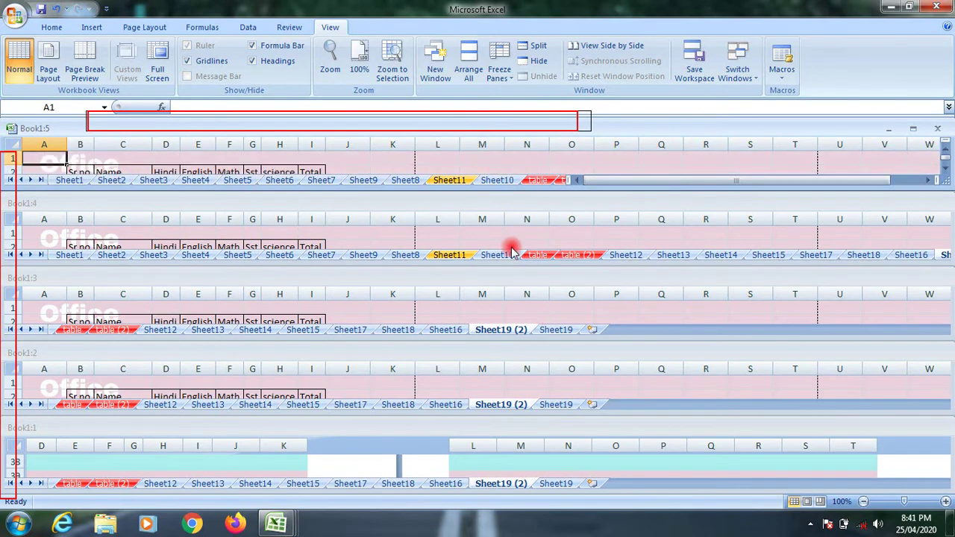
{"action": "left_click", "coordinate": [468, 64]}
{"action": "left_click", "coordinate": [237, 246]}
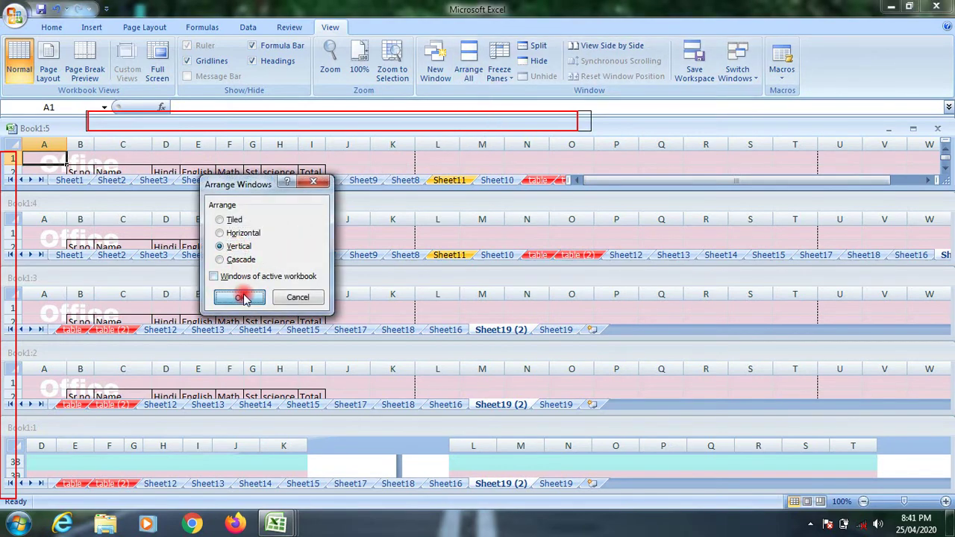
{"action": "left_click", "coordinate": [240, 296]}
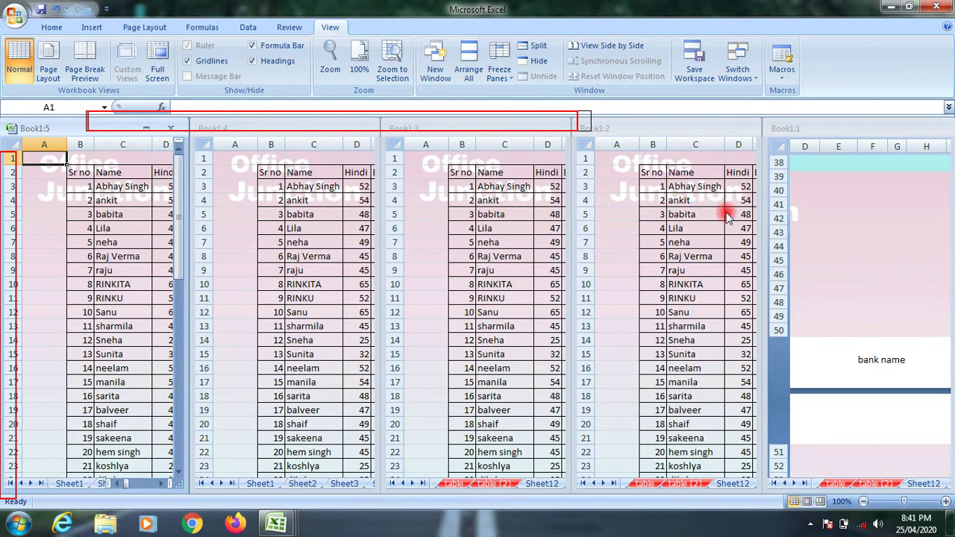
Open another new window of the workbook and maximize it.
{"action": "left_click", "coordinate": [440, 73]}
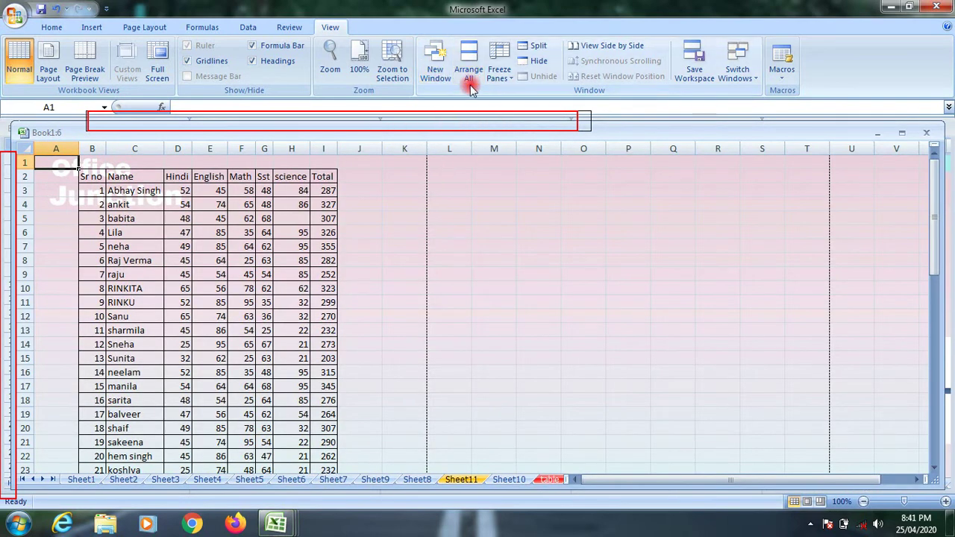
{"action": "left_click", "coordinate": [502, 79]}
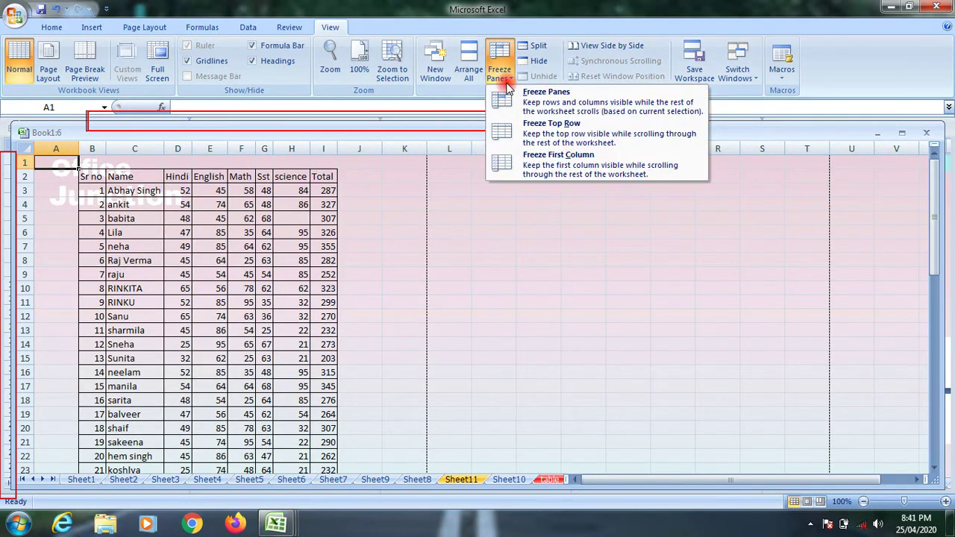
{"action": "left_click", "coordinate": [455, 302]}
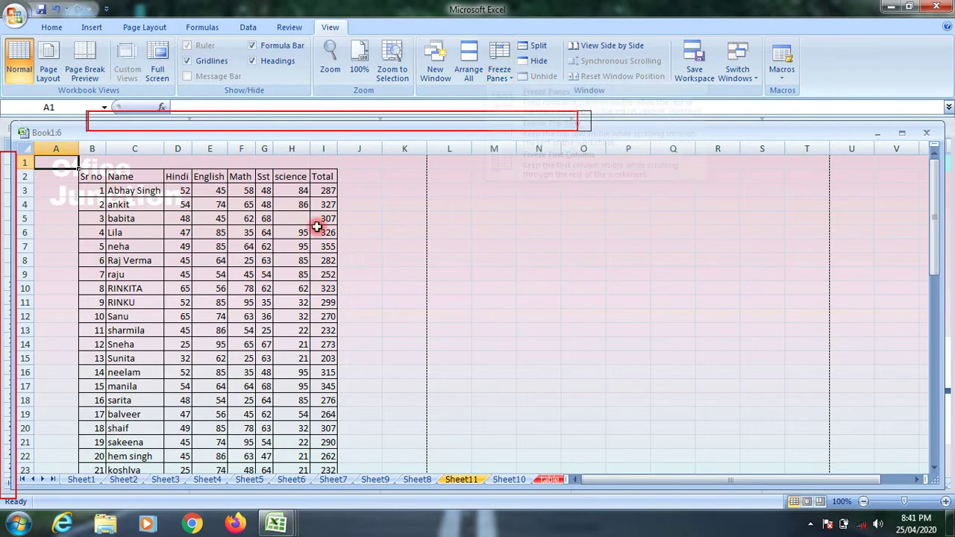
{"action": "double_click", "coordinate": [156, 132]}
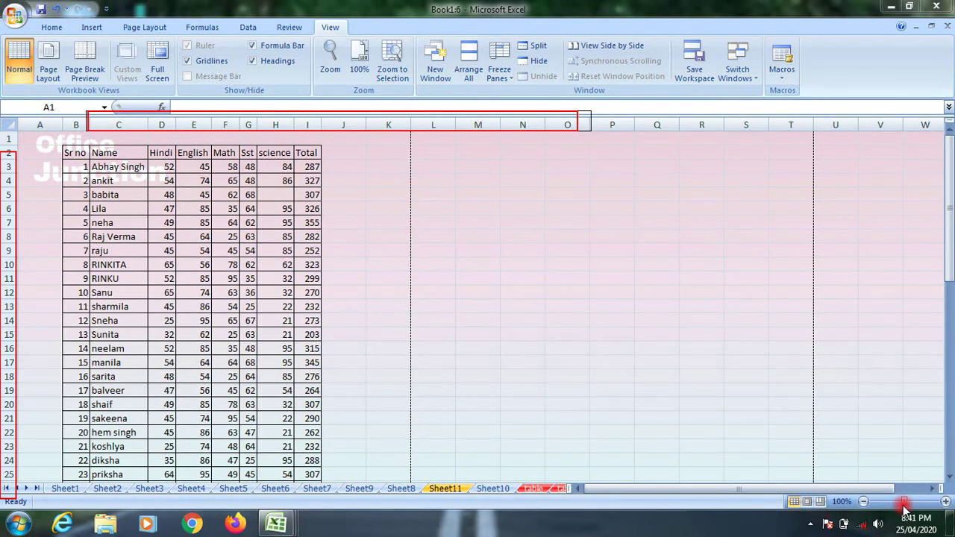
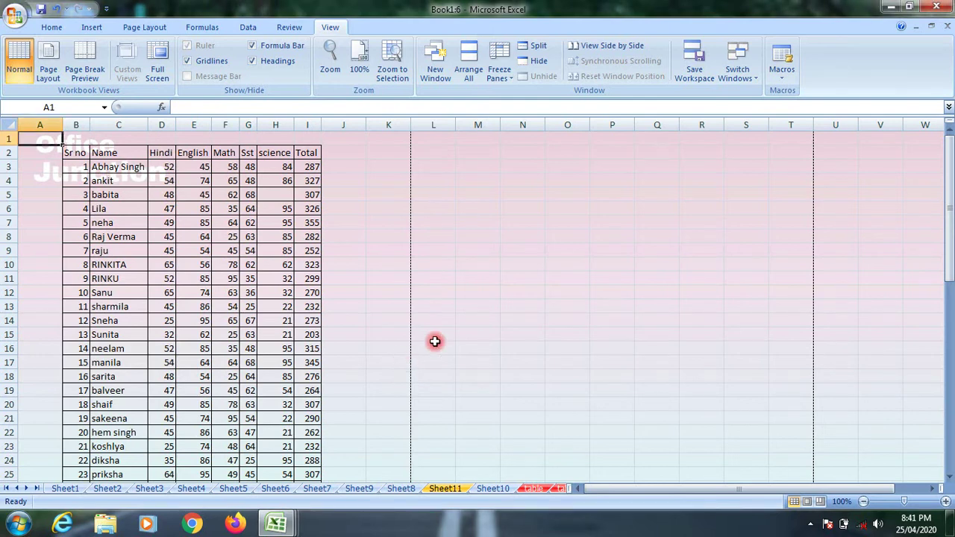
Copy the Hindi to science columns D:H and paste them beside the Total column, starting at column J.
{"action": "left_click", "coordinate": [466, 329]}
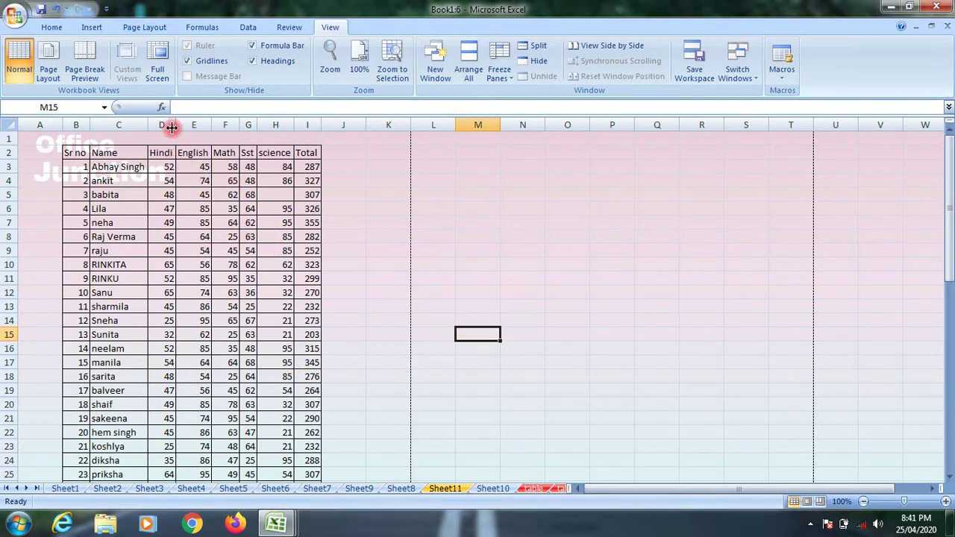
{"action": "mouse_move", "coordinate": [172, 128]}
{"action": "left_mouse_down"}
{"action": "mouse_move", "coordinate": [164, 125]}
{"action": "mouse_move", "coordinate": [309, 130]}
{"action": "mouse_move", "coordinate": [165, 124]}
{"action": "left_mouse_up"}
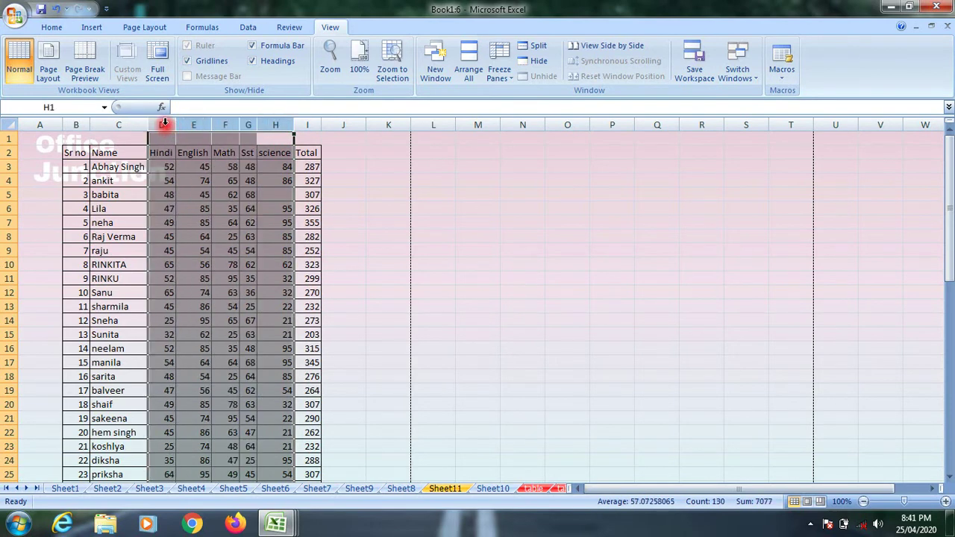
{"action": "right_click", "coordinate": [164, 123]}
{"action": "left_click", "coordinate": [207, 152]}
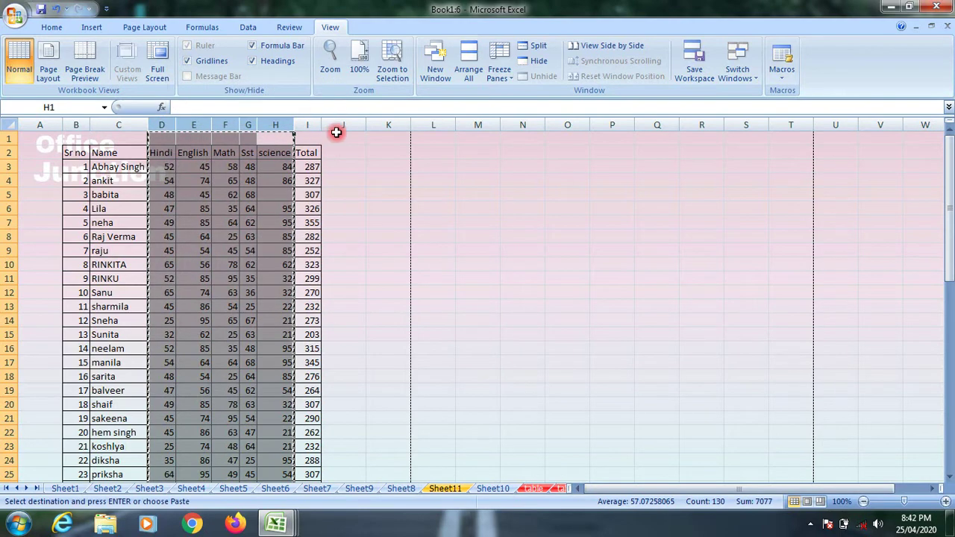
{"action": "left_click_drag", "start_coordinate": [341, 123], "coordinate": [480, 124]}
{"action": "right_click", "coordinate": [477, 125]}
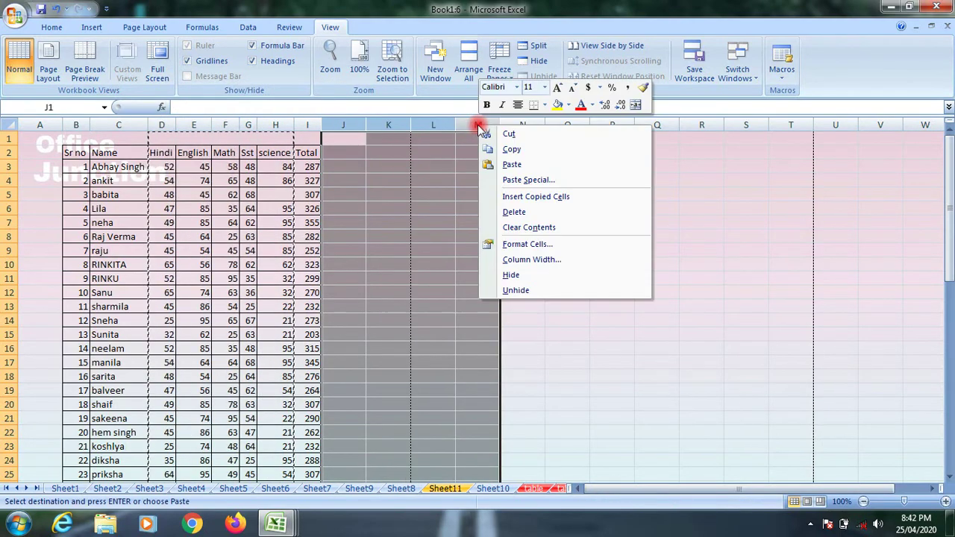
{"action": "left_click", "coordinate": [514, 163]}
{"action": "left_click", "coordinate": [478, 222]}
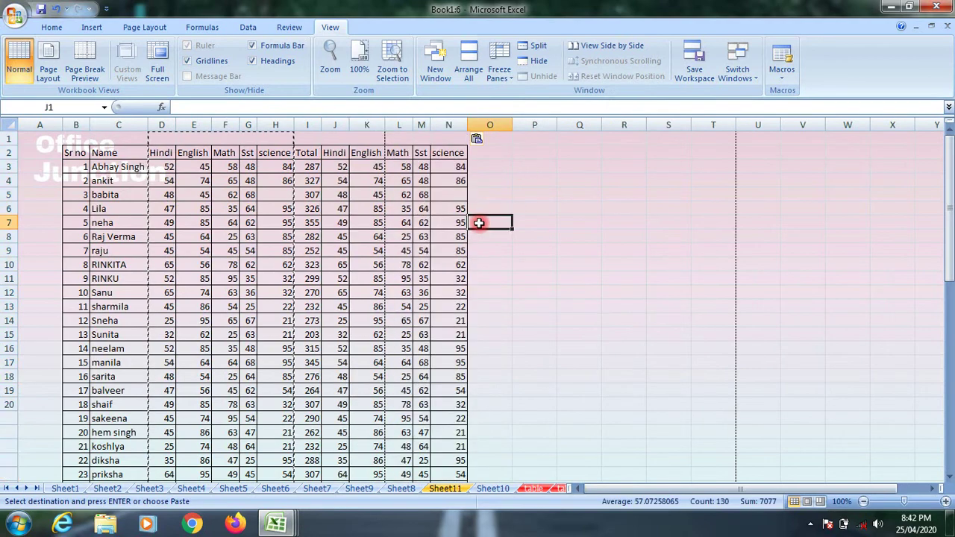
Look through the rows below the extended marks table and return to its header row.
{"action": "left_click", "coordinate": [398, 180]}
{"action": "scroll", "coordinate": [422, 243], "scroll_direction": "down", "scroll_amount": 13}
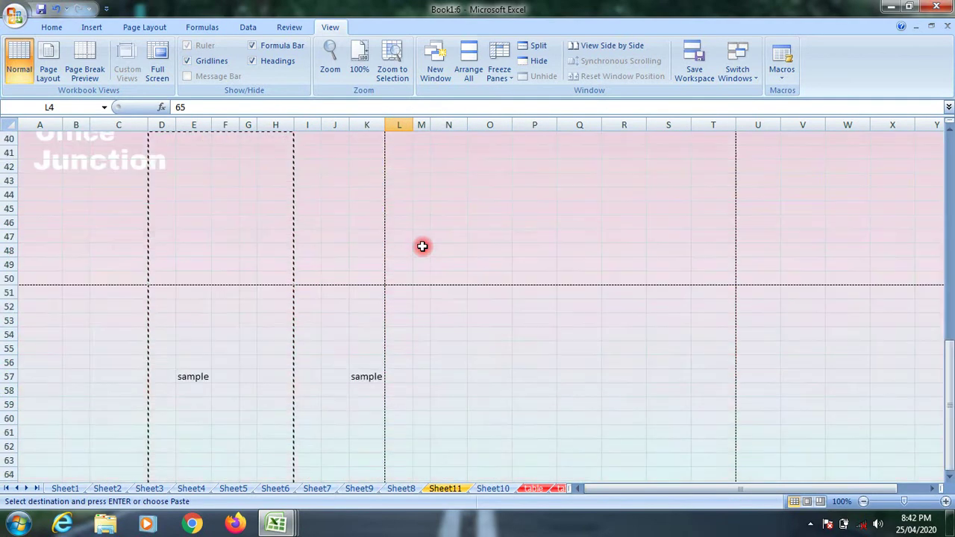
{"action": "scroll", "coordinate": [422, 246], "scroll_direction": "up", "scroll_amount": 3}
{"action": "left_click", "coordinate": [399, 237]}
{"action": "scroll", "coordinate": [403, 194], "scroll_direction": "up", "scroll_amount": 1}
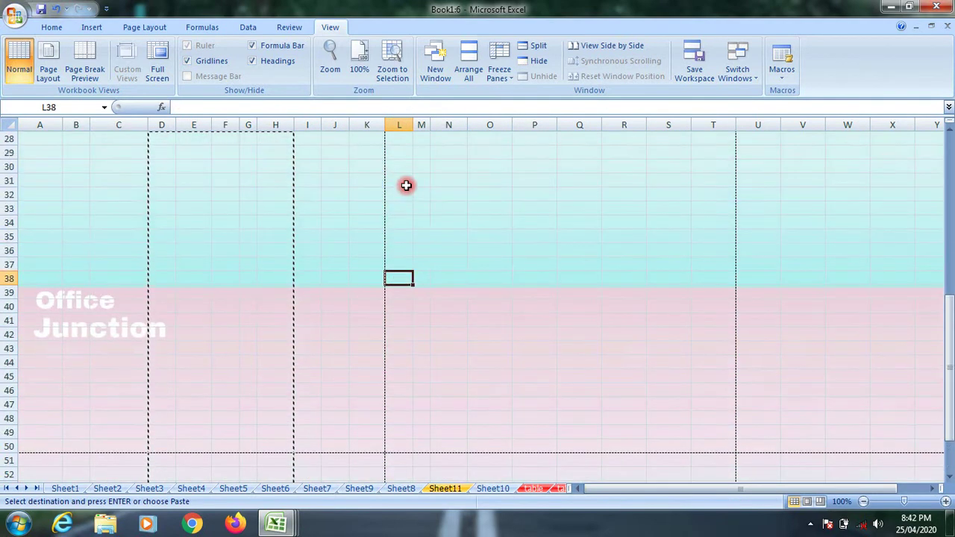
{"action": "scroll", "coordinate": [405, 184], "scroll_direction": "up", "scroll_amount": 9}
{"action": "scroll", "coordinate": [405, 185], "scroll_direction": "down", "scroll_amount": 7}
{"action": "scroll", "coordinate": [405, 195], "scroll_direction": "down", "scroll_amount": 4}
{"action": "scroll", "coordinate": [388, 208], "scroll_direction": "up", "scroll_amount": 4}
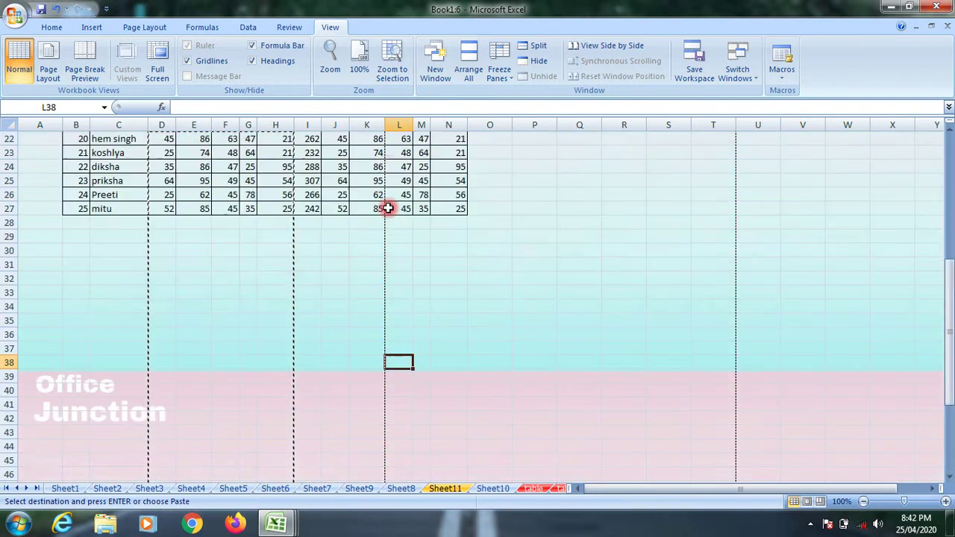
{"action": "scroll", "coordinate": [388, 208], "scroll_direction": "up", "scroll_amount": 7}
Check the extended marks sheet in Print Preview, browse its pages and close the preview.
{"action": "left_click", "coordinate": [15, 15]}
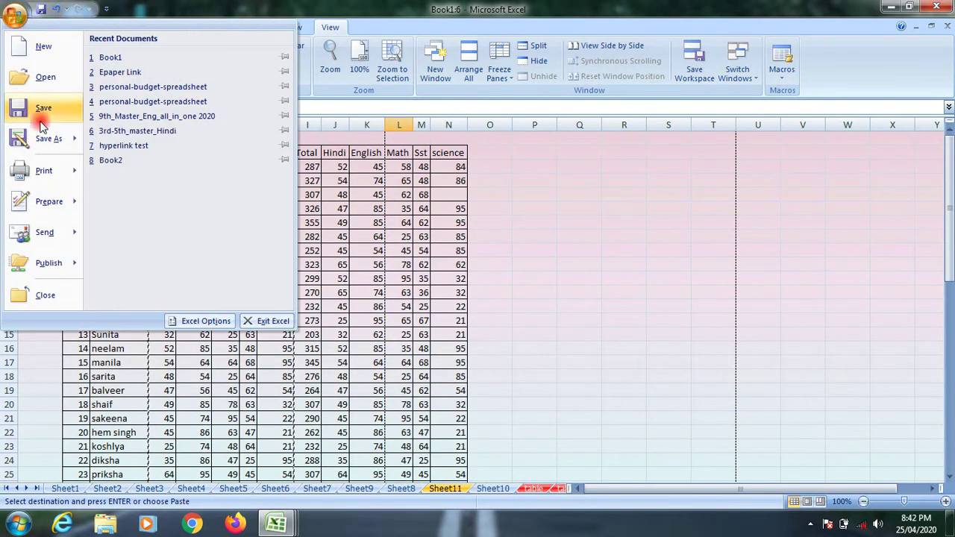
{"action": "mouse_move", "coordinate": [43, 173]}
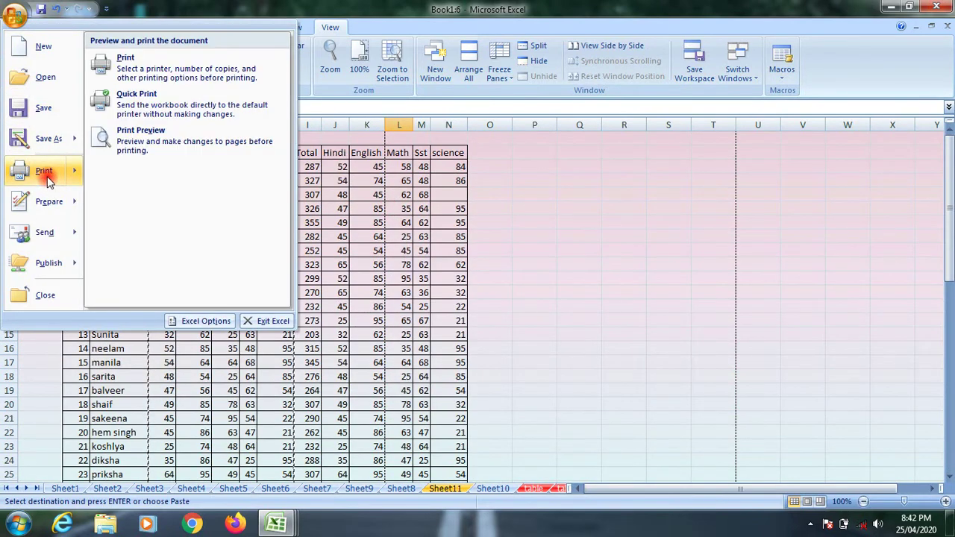
{"action": "left_click", "coordinate": [133, 149]}
{"action": "left_click", "coordinate": [501, 213]}
{"action": "scroll", "coordinate": [533, 183], "scroll_direction": "down", "scroll_amount": 1}
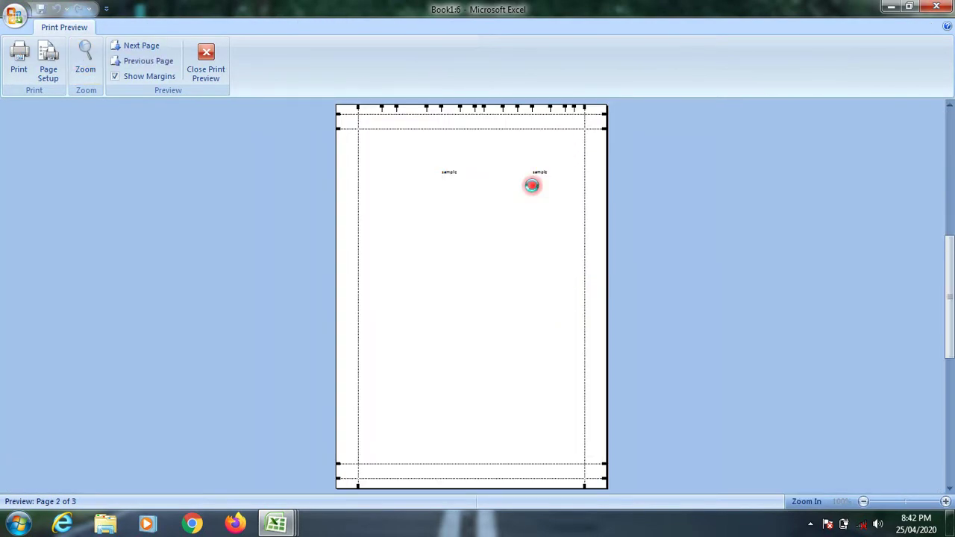
{"action": "scroll", "coordinate": [477, 186], "scroll_direction": "up", "scroll_amount": 1}
{"action": "left_click", "coordinate": [207, 66]}
Copy columns D:N of the marks table and paste them twice, starting at column O and at column Z.
{"action": "scroll", "coordinate": [499, 222], "scroll_direction": "down", "scroll_amount": 1}
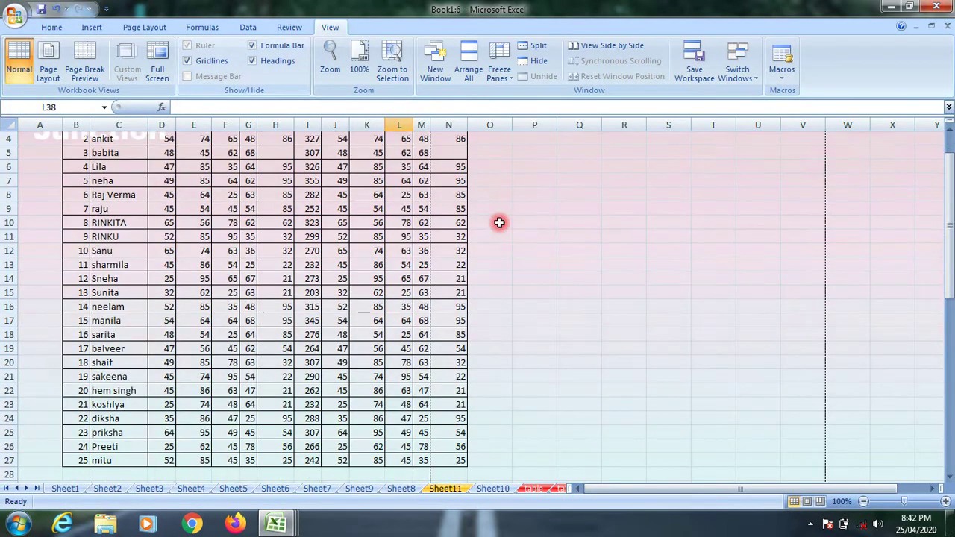
{"action": "scroll", "coordinate": [499, 222], "scroll_direction": "up", "scroll_amount": 1}
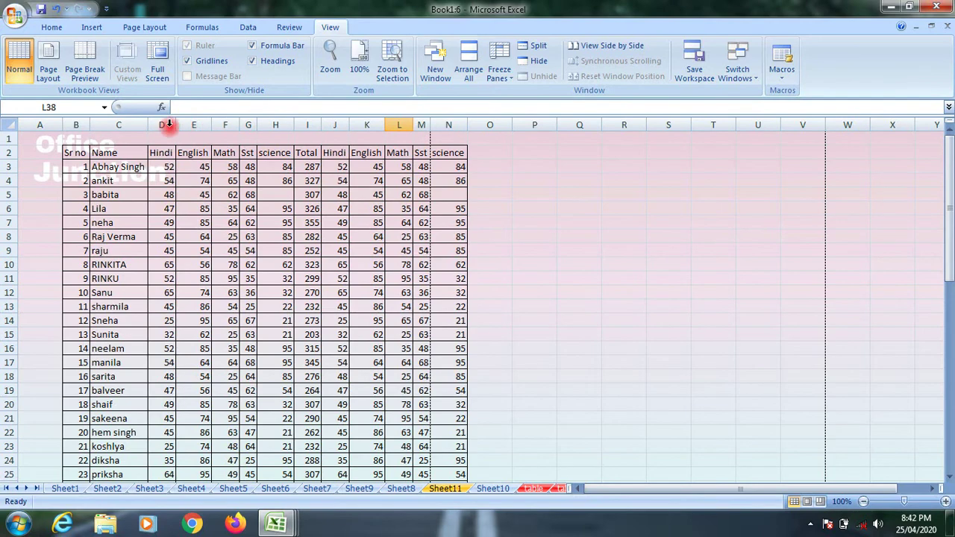
{"action": "left_click_drag", "start_coordinate": [168, 124], "coordinate": [433, 123]}
{"action": "right_click", "coordinate": [443, 125]}
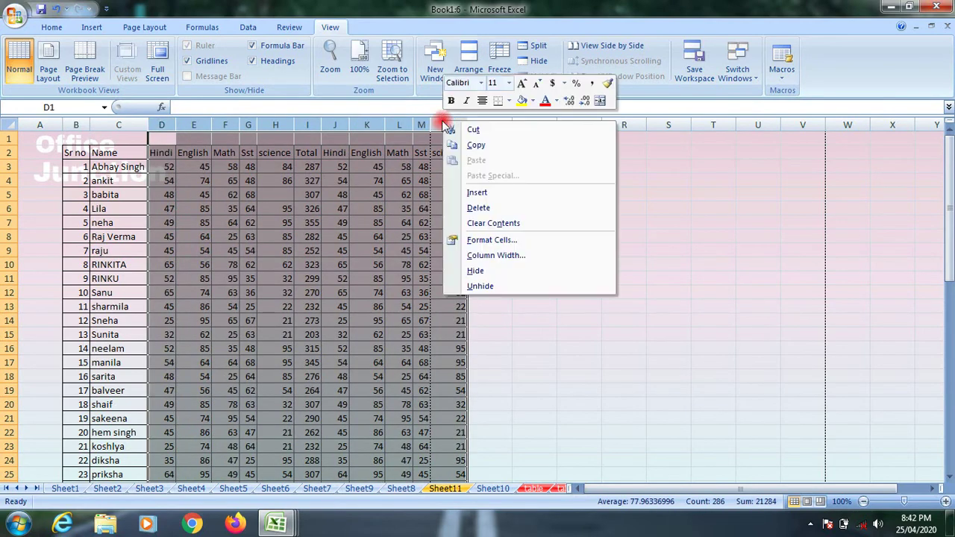
{"action": "left_click", "coordinate": [490, 145]}
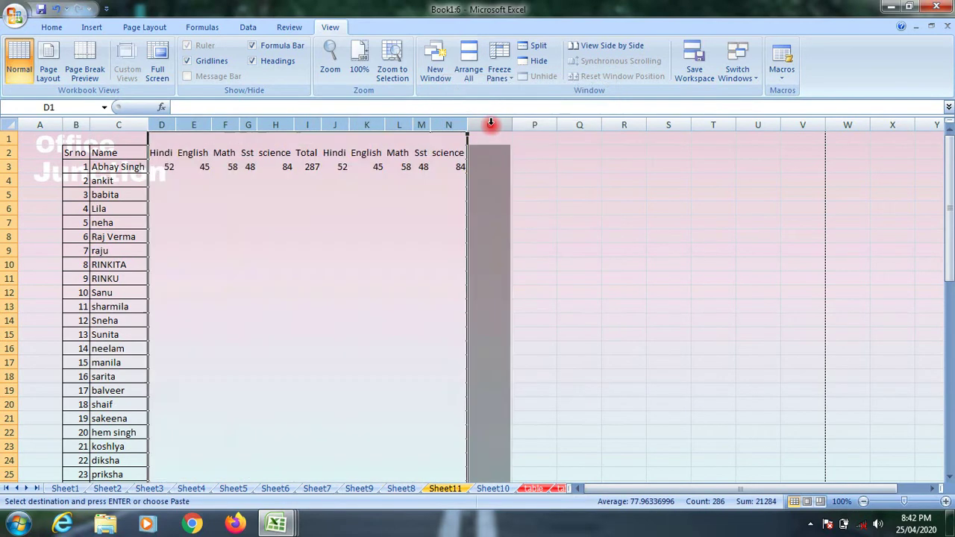
{"action": "right_click", "coordinate": [490, 124]}
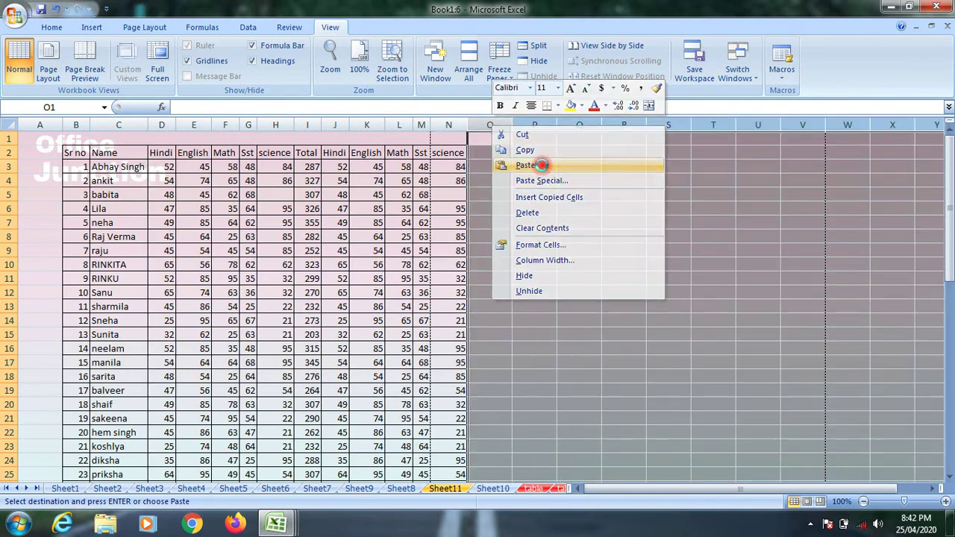
{"action": "left_click", "coordinate": [542, 164]}
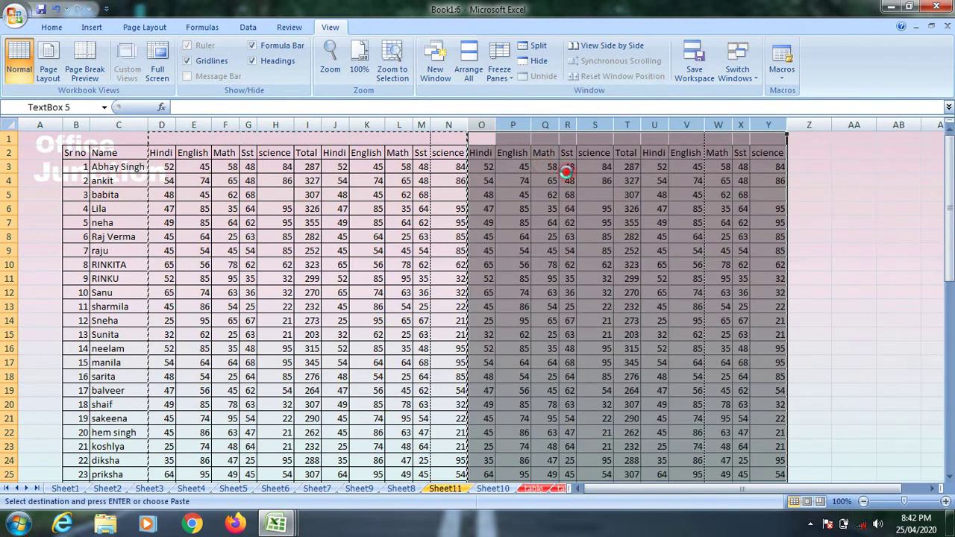
{"action": "right_click", "coordinate": [800, 119]}
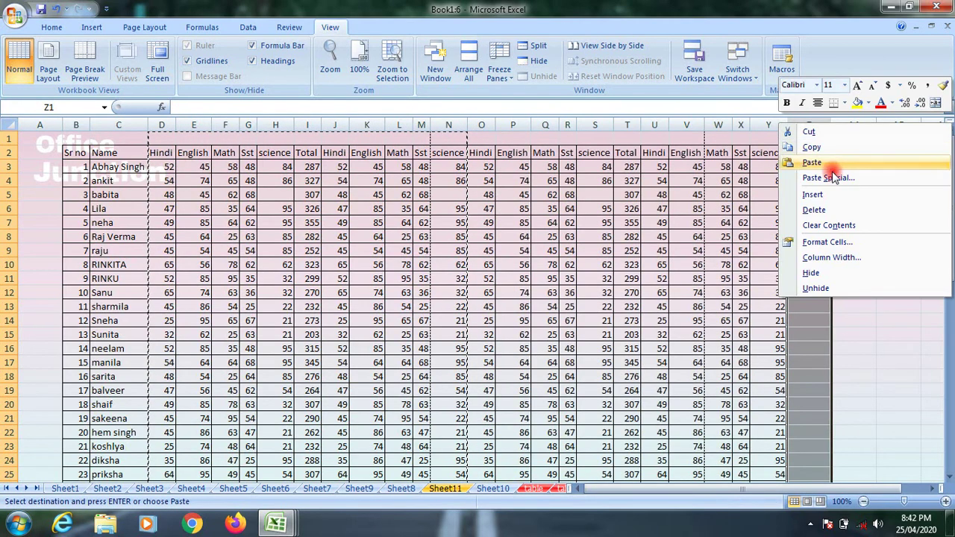
{"action": "left_click", "coordinate": [793, 102]}
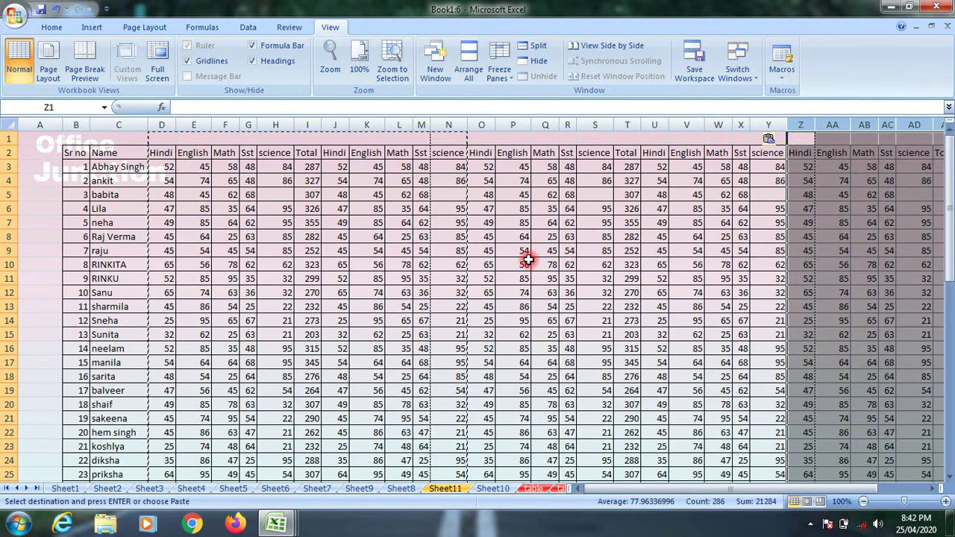
Examine the widened marks table down its rows and across to its last column, returning to column A.
{"action": "left_click", "coordinate": [522, 263]}
{"action": "scroll", "coordinate": [576, 307], "scroll_direction": "down", "scroll_amount": 2}
{"action": "scroll", "coordinate": [583, 309], "scroll_direction": "up", "scroll_amount": 2}
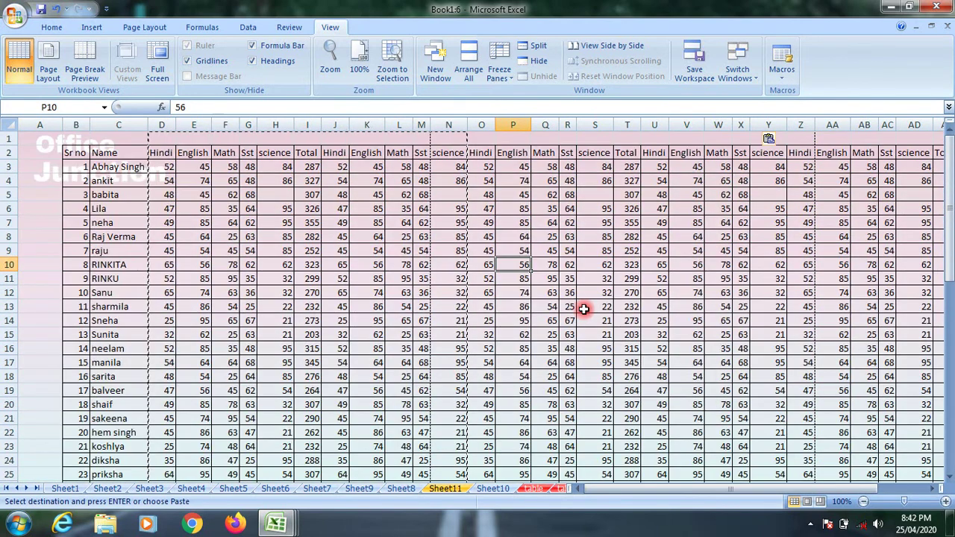
{"action": "left_click", "coordinate": [162, 152]}
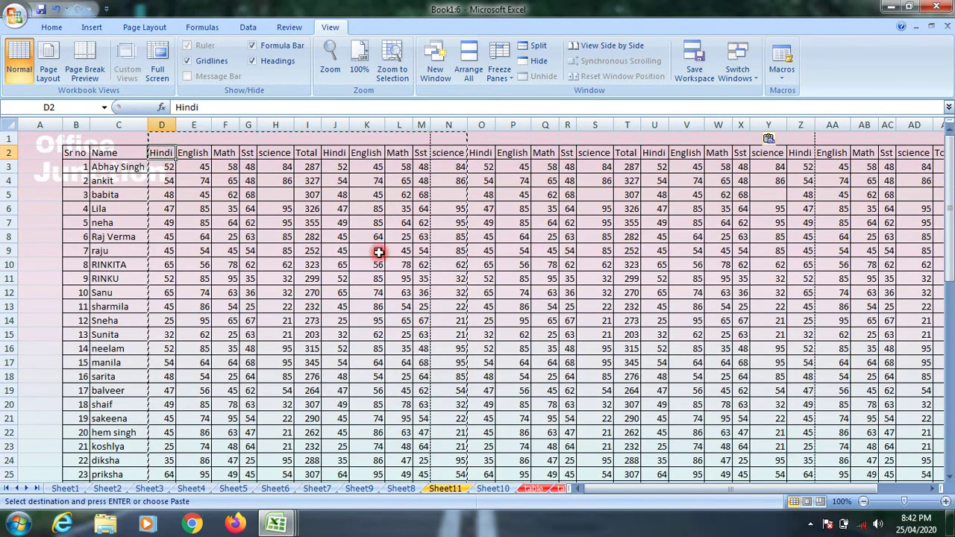
{"action": "left_click", "coordinate": [932, 488]}
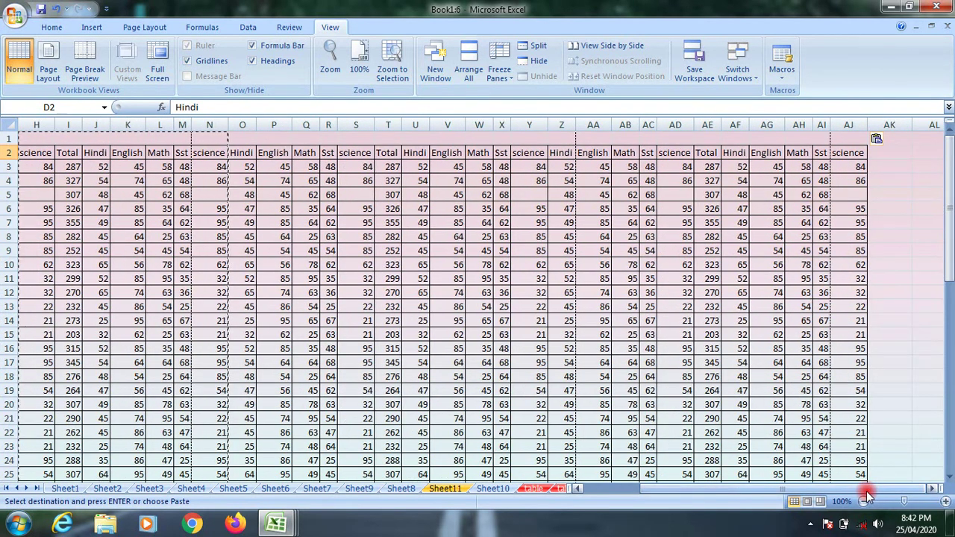
{"action": "left_click", "coordinate": [622, 488]}
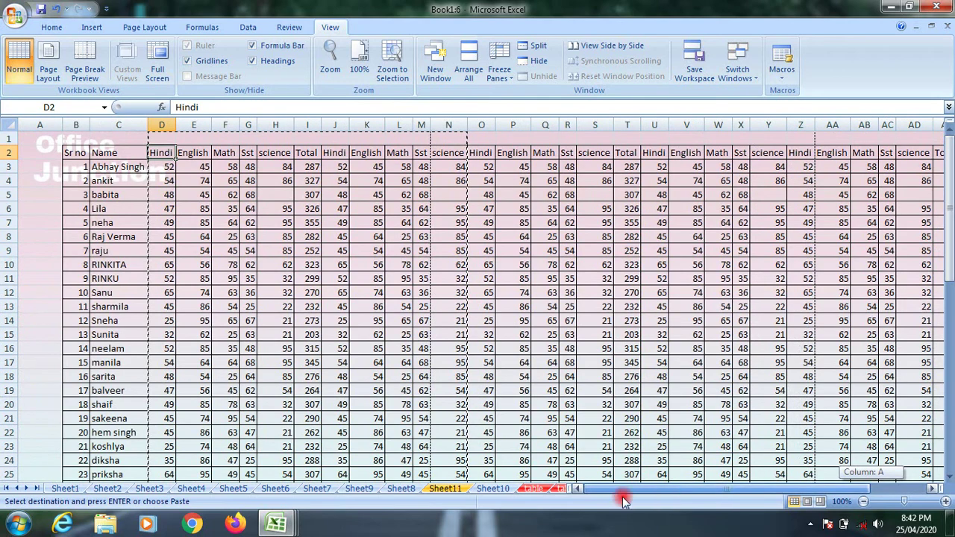
{"action": "left_click", "coordinate": [105, 177]}
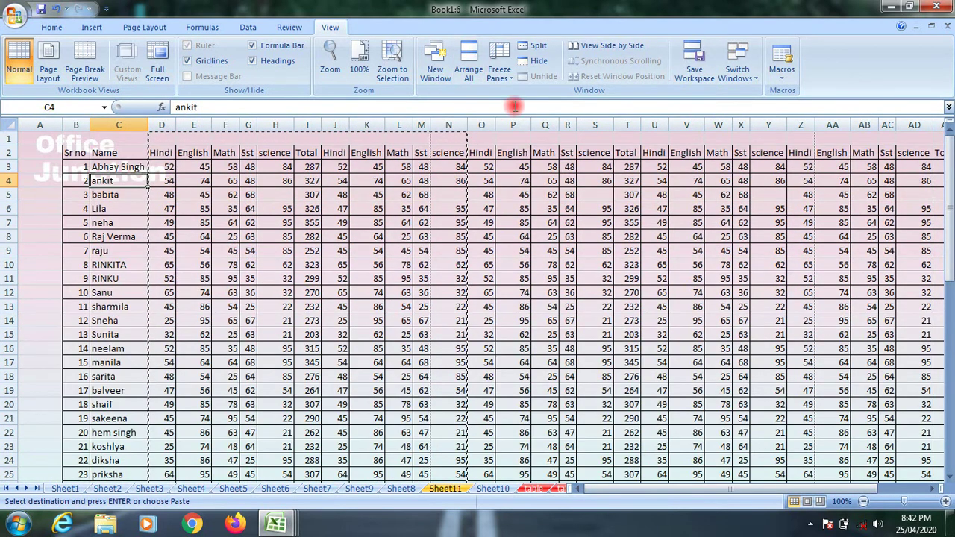
{"action": "left_click", "coordinate": [499, 71]}
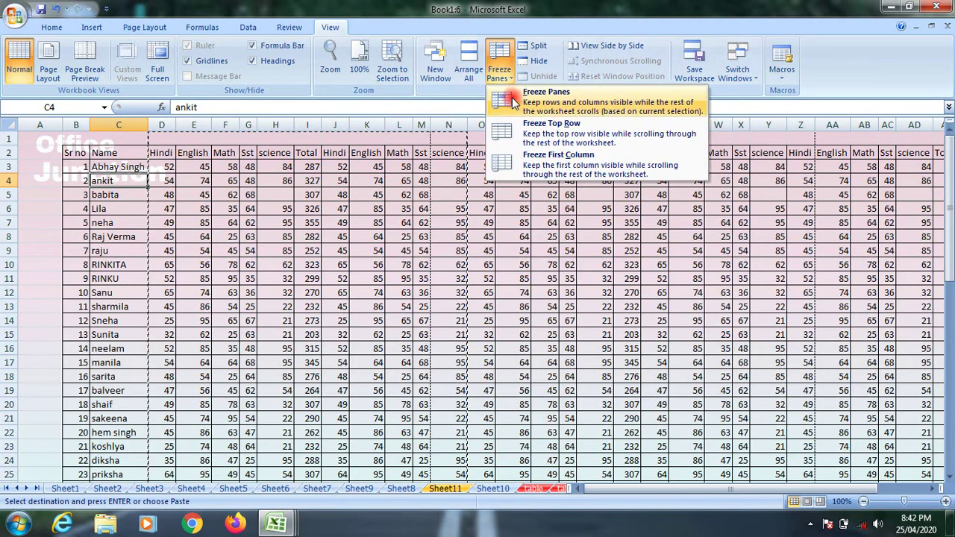
{"action": "left_click", "coordinate": [428, 226]}
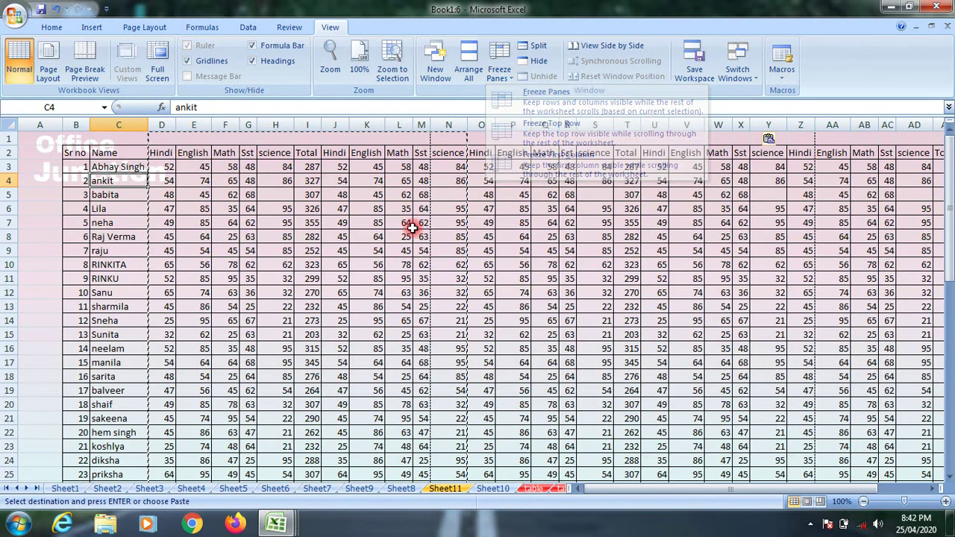
Select column D of the marks sheet and apply Freeze First Column.
{"action": "left_click", "coordinate": [166, 123]}
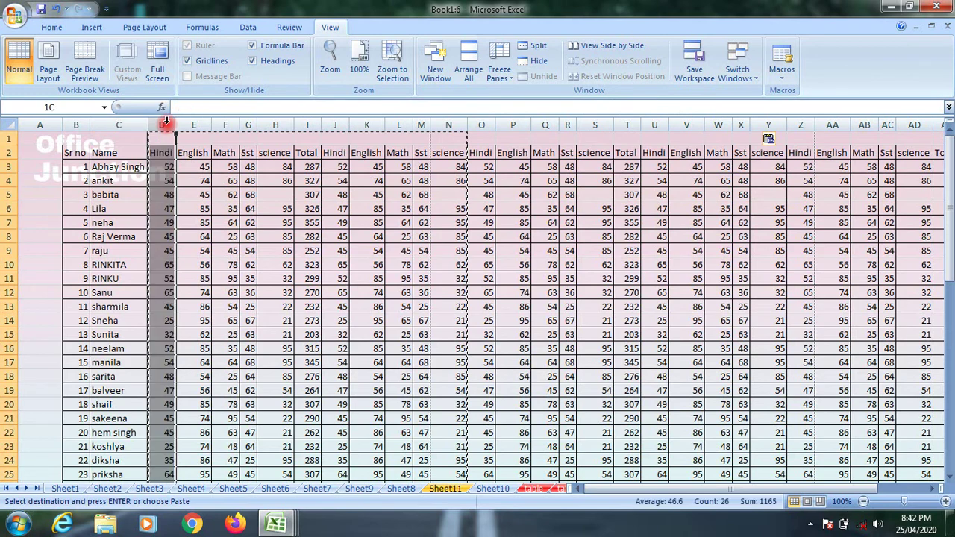
{"action": "left_click", "coordinate": [498, 70]}
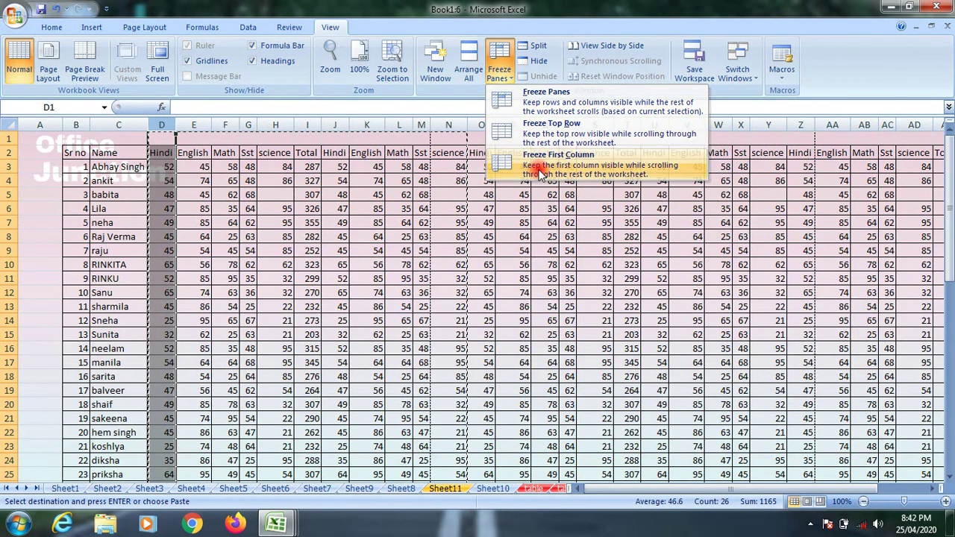
{"action": "left_click", "coordinate": [316, 224]}
Examine how the sheet moves with its first column frozen, going across past the table's last column and back to A1.
{"action": "key", "text": "Right"}
{"action": "key", "text": "Right"}
{"action": "key", "text": "Right"}
{"action": "key", "text": "Right"}
{"action": "key", "text": "Right"}
{"action": "key", "text": "Right"}
{"action": "key", "text": "Right"}
{"action": "key", "text": "Right"}
{"action": "key", "text": "Right"}
{"action": "key", "text": "Right"}
{"action": "key", "text": "Right"}
{"action": "key", "text": "Right"}
{"action": "key", "text": "Right"}
{"action": "key", "text": "Right"}
{"action": "key", "text": "Right"}
{"action": "key", "text": "Right"}
{"action": "key", "text": "Right"}
{"action": "key", "text": "Right"}
{"action": "key", "text": "Right"}
{"action": "key", "text": "Right"}
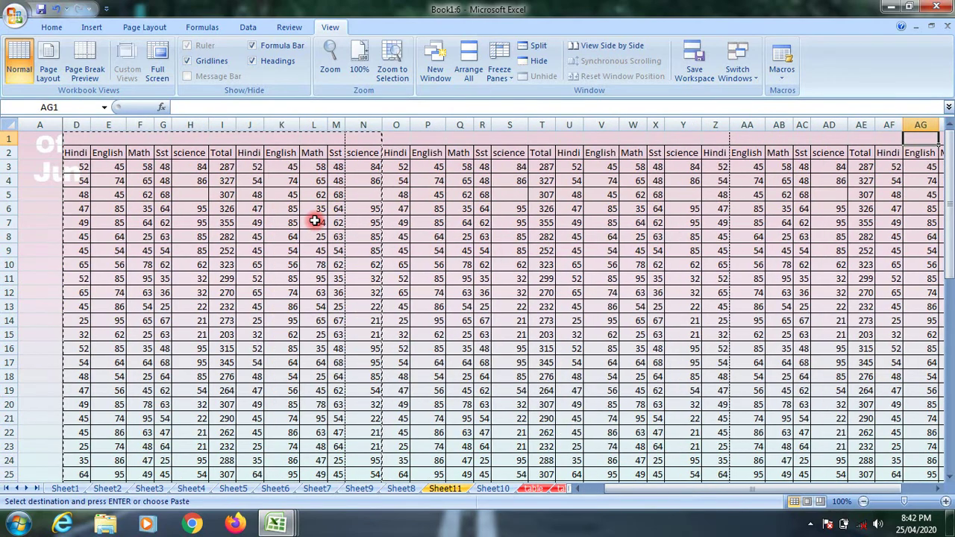
{"action": "key", "text": "Right"}
{"action": "key", "text": "Right"}
{"action": "key", "text": "Right"}
{"action": "key", "text": "Right"}
{"action": "key", "text": "Right"}
{"action": "key", "text": "Right"}
{"action": "key", "text": "Right"}
{"action": "key", "text": "Right"}
{"action": "key", "text": "Right"}
{"action": "key", "text": "Right"}
{"action": "key", "text": "Right"}
{"action": "key", "text": "Right"}
{"action": "key", "text": "Right"}
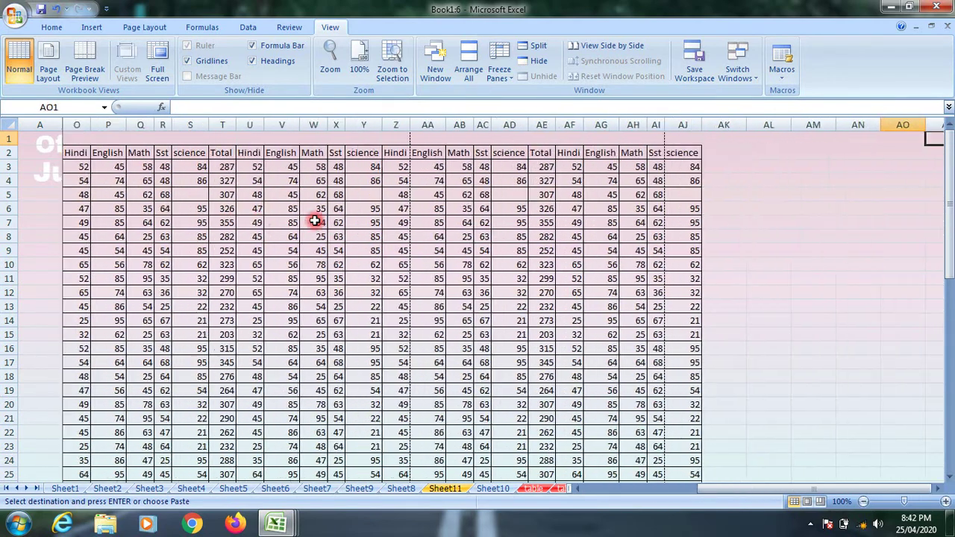
{"action": "key", "text": "Left"}
{"action": "key", "text": "Left"}
{"action": "key", "text": "Left"}
{"action": "key", "text": "Left"}
{"action": "key", "text": "Left"}
{"action": "key", "text": "Left"}
{"action": "key", "text": "Left"}
{"action": "key", "text": "Left"}
{"action": "key", "text": "Left"}
{"action": "key", "text": "Left"}
{"action": "key", "text": "Left"}
{"action": "key", "text": "Left"}
{"action": "key", "text": "Left"}
{"action": "key", "text": "Left"}
{"action": "key", "text": "Left"}
{"action": "key", "text": "Left"}
{"action": "key", "text": "Left"}
{"action": "key", "text": "Left"}
{"action": "key", "text": "Left"}
{"action": "key", "text": "Left"}
{"action": "key", "text": "Left"}
{"action": "key", "text": "Left"}
{"action": "key", "text": "Left"}
{"action": "key", "text": "Left"}
{"action": "key", "text": "Left"}
{"action": "key", "text": "Left"}
{"action": "key", "text": "Left"}
{"action": "key", "text": "Left"}
{"action": "key", "text": "Left"}
{"action": "key", "text": "Left"}
{"action": "key", "text": "Left"}
{"action": "key", "text": "Left"}
{"action": "key", "text": "Left"}
{"action": "key", "text": "Left"}
{"action": "key", "text": "Left"}
{"action": "key", "text": "Left"}
{"action": "key", "text": "Left"}
{"action": "key", "text": "Left"}
{"action": "key", "text": "Left"}
{"action": "key", "text": "Left"}
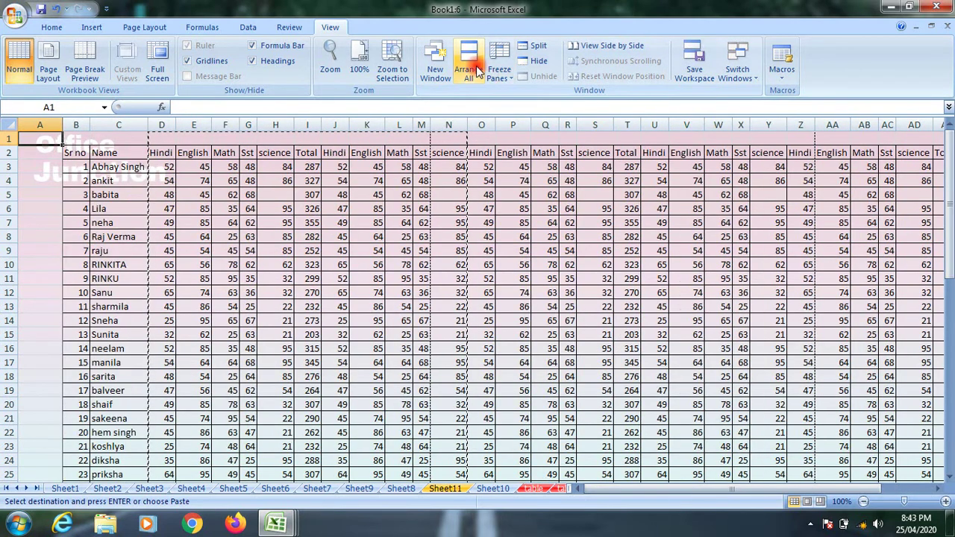
Unfreeze the first column of the marks sheet.
{"action": "left_click", "coordinate": [498, 67]}
{"action": "left_click", "coordinate": [558, 160]}
{"action": "left_click", "coordinate": [512, 264]}
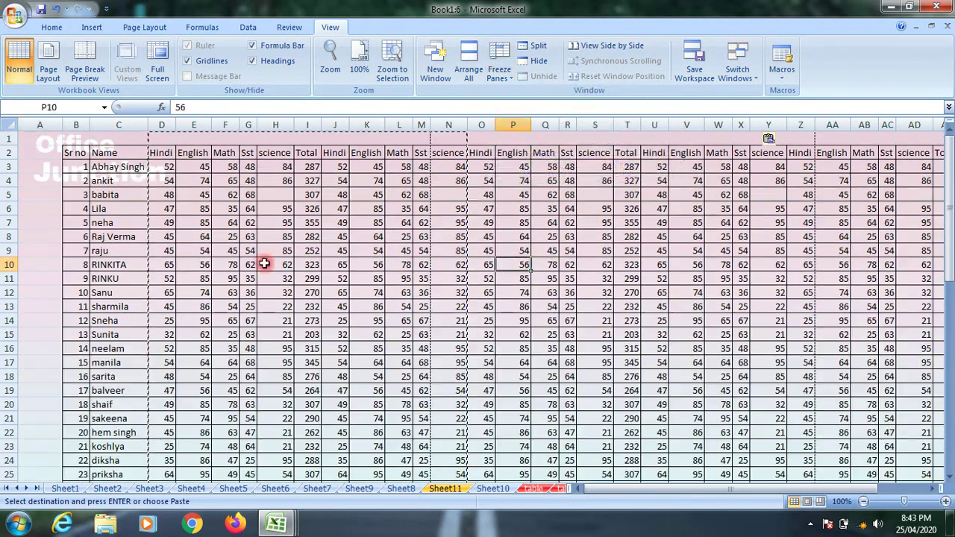
Save the workbook and freeze the panes at cell D3, locking rows 1 and 2 and columns A to C.
{"action": "left_click", "coordinate": [163, 167]}
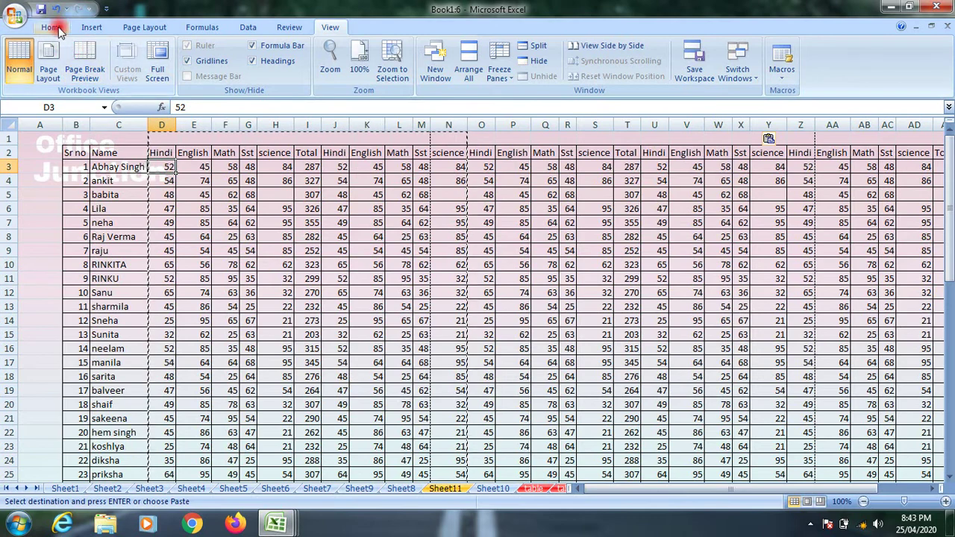
{"action": "left_click", "coordinate": [41, 9]}
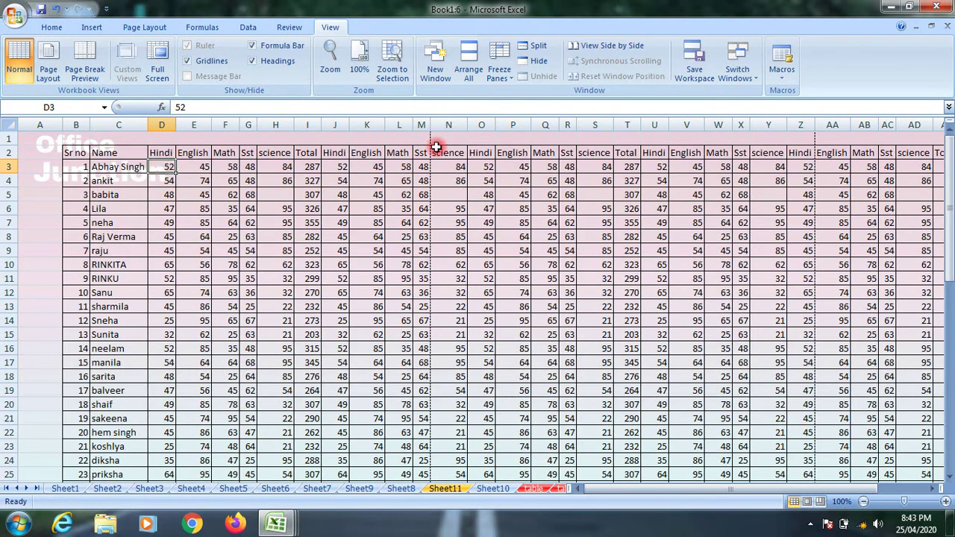
{"action": "left_click", "coordinate": [499, 65]}
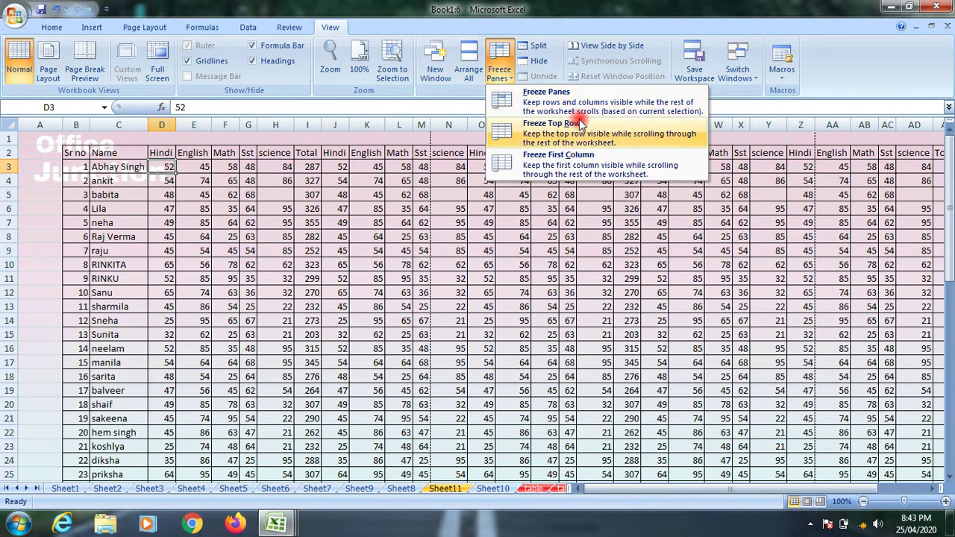
{"action": "left_click", "coordinate": [565, 100]}
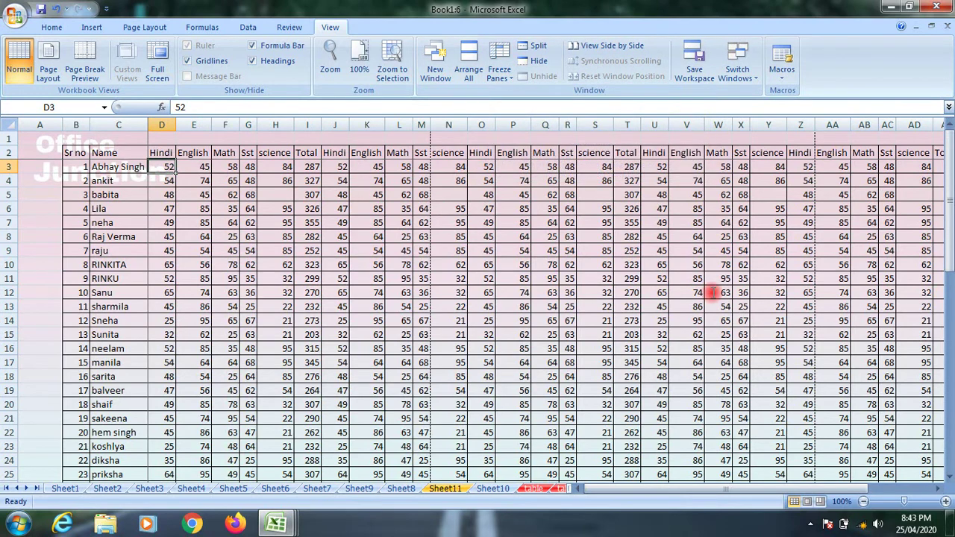
Examine the marks table across its full width along row 3, checking the frozen heading rows and name columns.
{"action": "key", "text": "Right"}
{"action": "key", "text": "Right"}
{"action": "key", "text": "Right"}
{"action": "key", "text": "Right"}
{"action": "key", "text": "Right"}
{"action": "key", "text": "Right"}
{"action": "key", "text": "Right"}
{"action": "key", "text": "Right"}
{"action": "key", "text": "Right"}
{"action": "key", "text": "Right"}
{"action": "key", "text": "Right"}
{"action": "key", "text": "Right"}
{"action": "key", "text": "Right"}
{"action": "key", "text": "Right"}
{"action": "key", "text": "Right"}
{"action": "key", "text": "Right"}
{"action": "key", "text": "Right"}
{"action": "key", "text": "Right"}
{"action": "key", "text": "Right"}
{"action": "key", "text": "Right"}
{"action": "key", "text": "Right"}
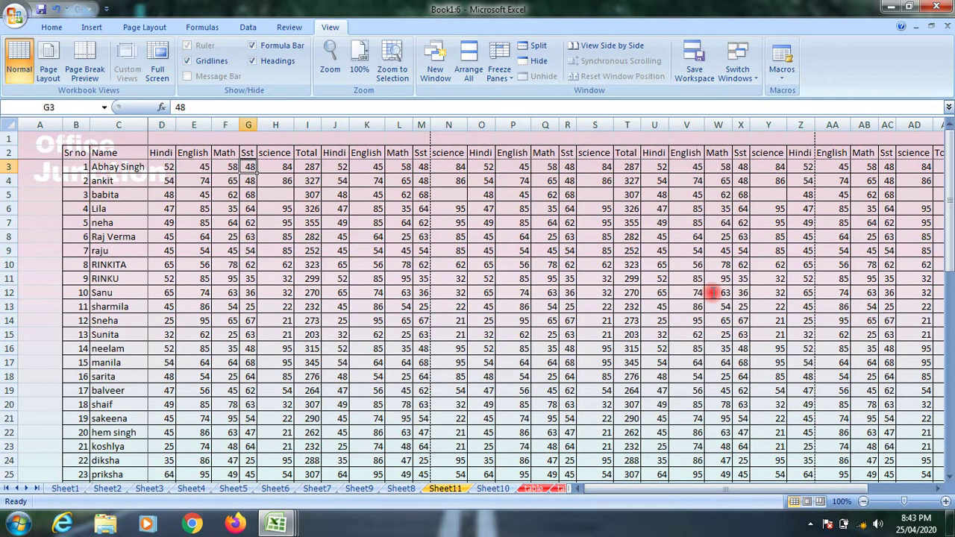
{"action": "key", "text": "Right"}
{"action": "key", "text": "Right"}
{"action": "key", "text": "Right"}
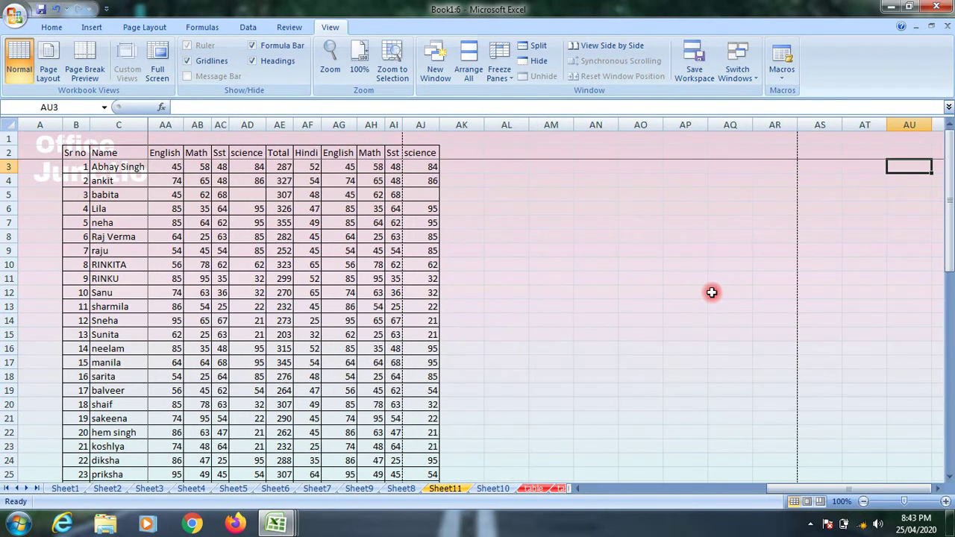
{"action": "key", "text": "Left"}
{"action": "key", "text": "Left"}
{"action": "key", "text": "Left"}
{"action": "key", "text": "Left"}
{"action": "key", "text": "Left"}
{"action": "key", "text": "Left"}
{"action": "key", "text": "Left"}
{"action": "key", "text": "Left"}
{"action": "key", "text": "Left"}
{"action": "key", "text": "Left"}
{"action": "key", "text": "Left"}
{"action": "key", "text": "Left"}
{"action": "key", "text": "Left"}
{"action": "key", "text": "Left"}
{"action": "key", "text": "Left"}
{"action": "key", "text": "Left"}
{"action": "key", "text": "Left"}
{"action": "key", "text": "Left"}
{"action": "key", "text": "Left"}
{"action": "key", "text": "Left"}
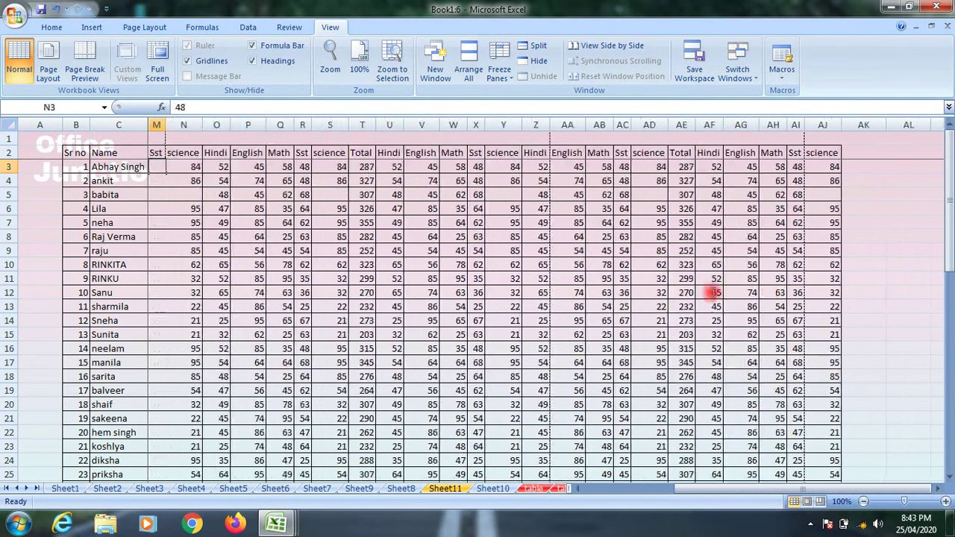
{"action": "key", "text": "Right"}
{"action": "key", "text": "Right"}
{"action": "key", "text": "Right"}
{"action": "key", "text": "Right"}
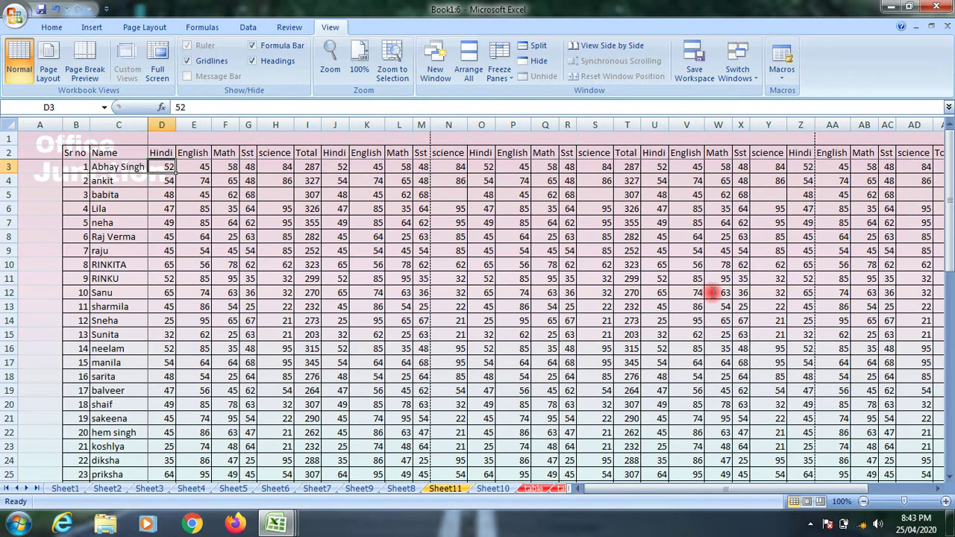
{"action": "key", "text": "Right"}
{"action": "key", "text": "Right"}
{"action": "key", "text": "Right"}
{"action": "key", "text": "Right"}
{"action": "key", "text": "Right"}
{"action": "key", "text": "Right"}
{"action": "key", "text": "Right"}
{"action": "key", "text": "Right"}
{"action": "key", "text": "Right"}
{"action": "key", "text": "Right"}
{"action": "key", "text": "Right"}
{"action": "key", "text": "Right"}
{"action": "key", "text": "Right"}
{"action": "key", "text": "Right"}
{"action": "key", "text": "Right"}
{"action": "key", "text": "Right"}
{"action": "key", "text": "Right"}
{"action": "key", "text": "Right"}
{"action": "key", "text": "Right"}
{"action": "key", "text": "Right"}
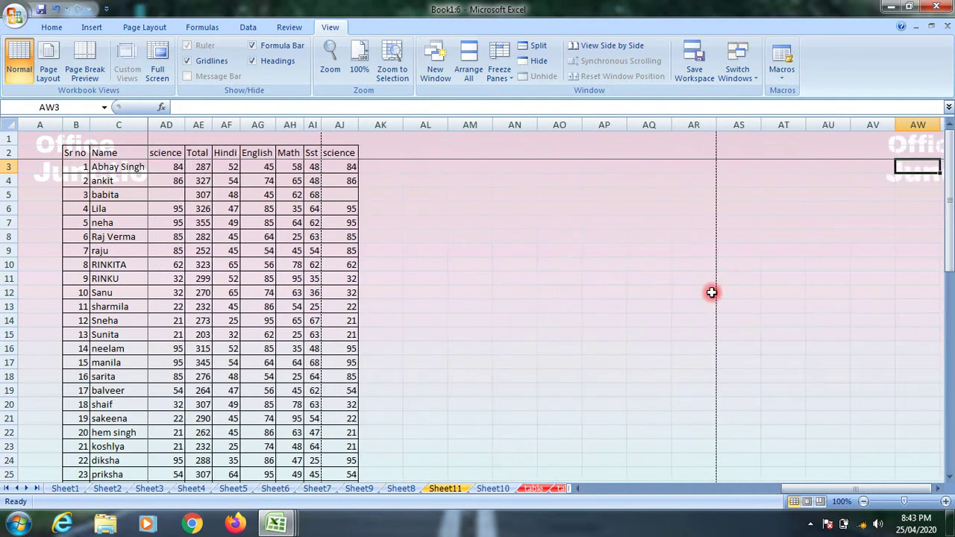
Examine the frozen panes while going back from AW3 to the table's last columns and up column AD to row 1.
{"action": "key", "text": "Left"}
{"action": "key", "text": "Left"}
{"action": "key", "text": "Left"}
{"action": "key", "text": "Left"}
{"action": "key", "text": "Left"}
{"action": "key", "text": "Left"}
{"action": "key", "text": "Left"}
{"action": "key", "text": "Left"}
{"action": "key", "text": "Left"}
{"action": "key", "text": "Left"}
{"action": "key", "text": "Left"}
{"action": "key", "text": "Left"}
{"action": "key", "text": "Left"}
{"action": "key", "text": "Left"}
{"action": "key", "text": "Left"}
{"action": "key", "text": "Left"}
{"action": "key", "text": "Left"}
{"action": "key", "text": "Left"}
{"action": "key", "text": "Left"}
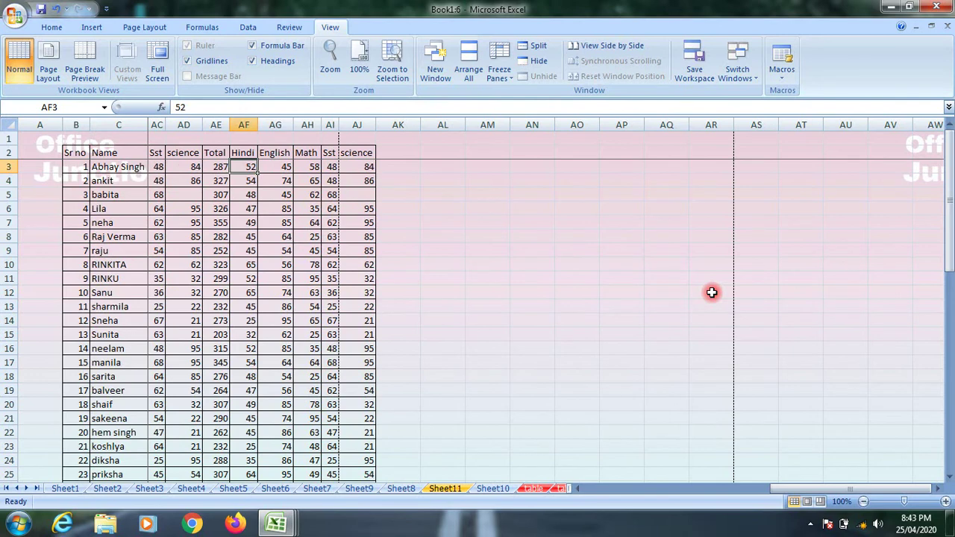
{"action": "key", "text": "Down"}
{"action": "key", "text": "Left"}
{"action": "key", "text": "Down"}
{"action": "key", "text": "Down"}
{"action": "key", "text": "Up"}
{"action": "key", "text": "Left"}
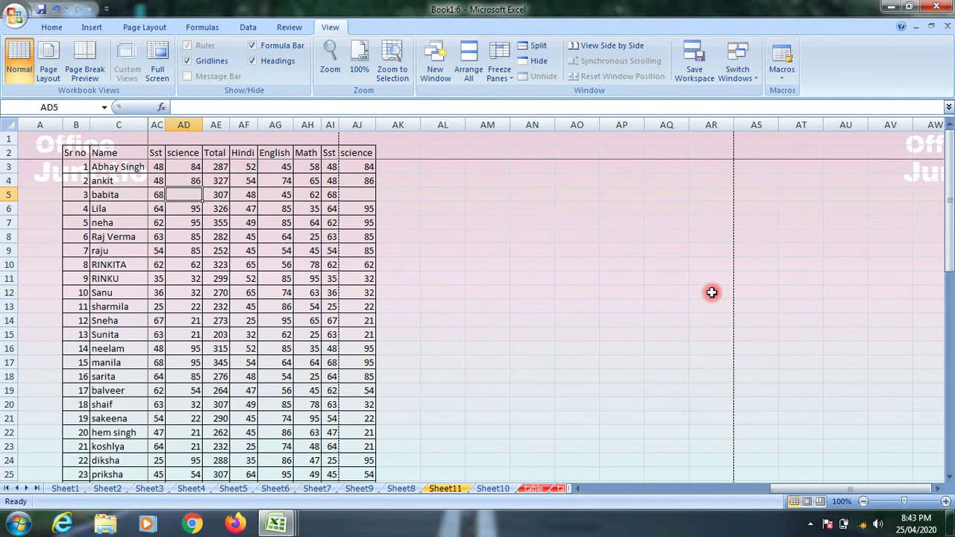
{"action": "key", "text": "Right"}
{"action": "key", "text": "Left"}
{"action": "key", "text": "Up"}
{"action": "key", "text": "Up"}
{"action": "key", "text": "Up"}
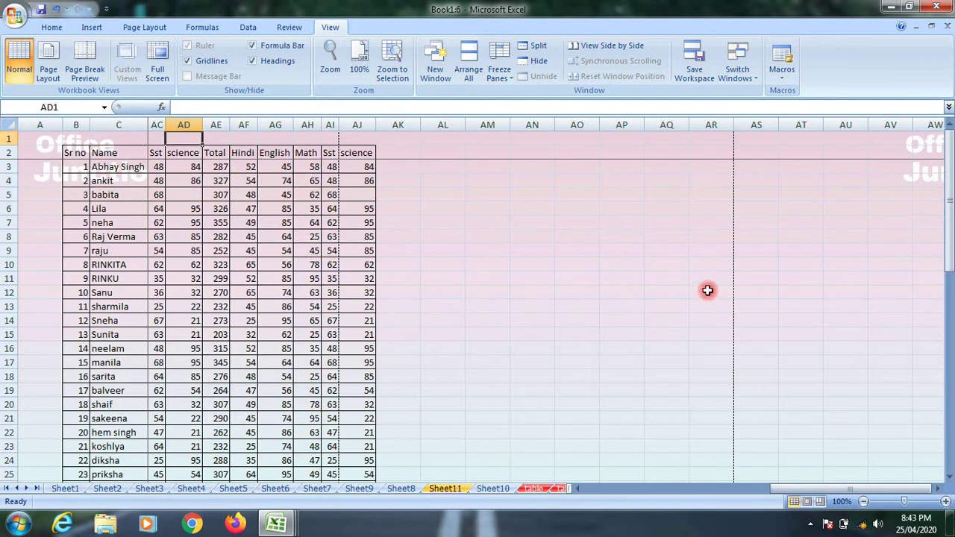
Examine the marks table down column AD to row 36 and back up to row 3, checking the frozen heading rows.
{"action": "key", "text": "Down"}
{"action": "key", "text": "Down"}
{"action": "key", "text": "Down"}
{"action": "key", "text": "Down"}
{"action": "key", "text": "Down"}
{"action": "key", "text": "Down"}
{"action": "key", "text": "Down"}
{"action": "key", "text": "Down"}
{"action": "key", "text": "Down"}
{"action": "key", "text": "Down"}
{"action": "key", "text": "Down"}
{"action": "key", "text": "Down"}
{"action": "key", "text": "Down"}
{"action": "key", "text": "Down"}
{"action": "key", "text": "Down"}
{"action": "key", "text": "Down"}
{"action": "key", "text": "Down"}
{"action": "key", "text": "Down"}
{"action": "key", "text": "Down"}
{"action": "key", "text": "Down"}
{"action": "key", "text": "Down"}
{"action": "key", "text": "Down"}
{"action": "key", "text": "Down"}
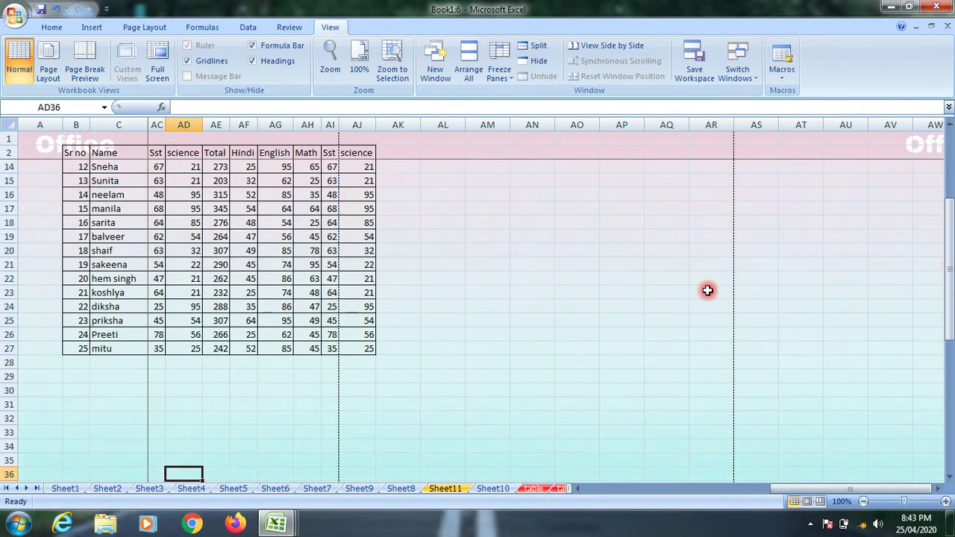
{"action": "key", "text": "Up"}
{"action": "key", "text": "Up"}
{"action": "key", "text": "Up"}
{"action": "key", "text": "Up"}
{"action": "key", "text": "Up"}
{"action": "key", "text": "Up"}
{"action": "key", "text": "Up"}
{"action": "key", "text": "Up"}
{"action": "key", "text": "Up"}
{"action": "key", "text": "Up"}
{"action": "key", "text": "Up"}
{"action": "key", "text": "Up"}
{"action": "key", "text": "Up"}
{"action": "key", "text": "Up"}
{"action": "key", "text": "Up"}
{"action": "key", "text": "Up"}
{"action": "key", "text": "Up"}
{"action": "key", "text": "Up"}
{"action": "key", "text": "Up"}
{"action": "key", "text": "Up"}
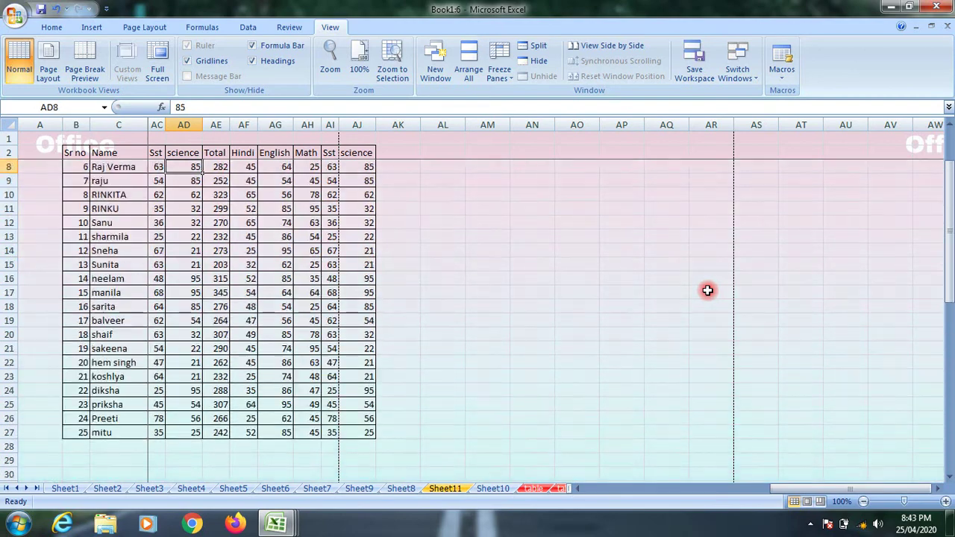
{"action": "key", "text": "Left"}
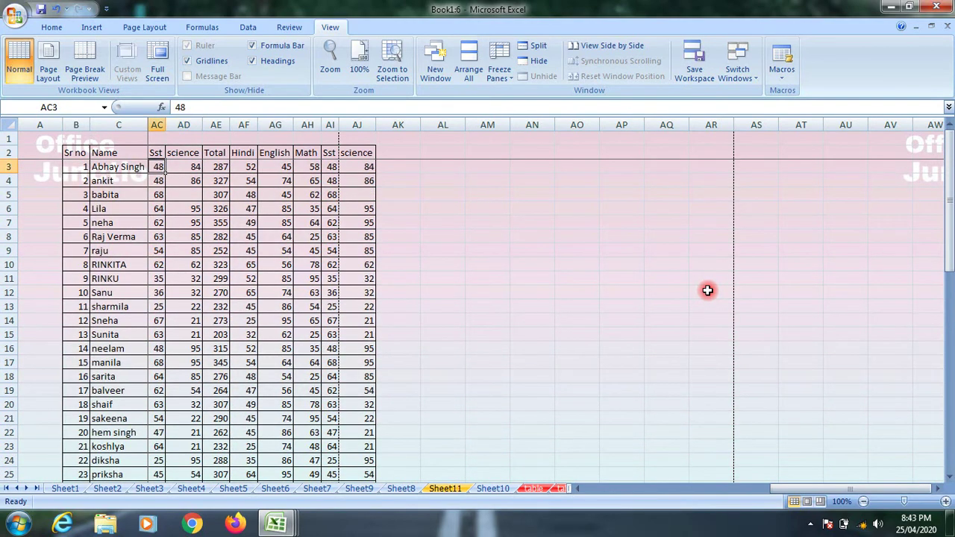
Unfreeze the panes, select cell D3 and freeze only the top row of the marks sheet.
{"action": "left_click", "coordinate": [501, 74]}
{"action": "left_click", "coordinate": [531, 103]}
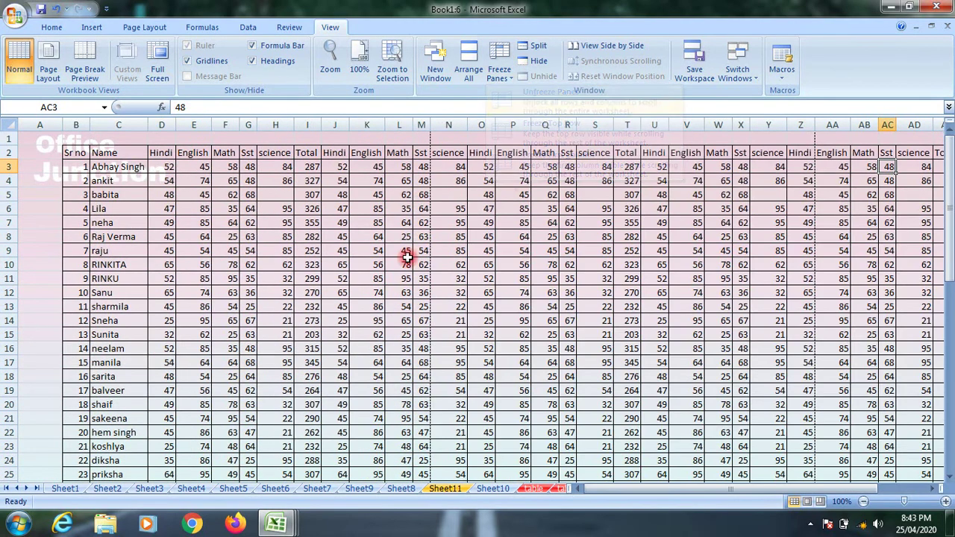
{"action": "left_click", "coordinate": [163, 165]}
{"action": "left_click", "coordinate": [500, 74]}
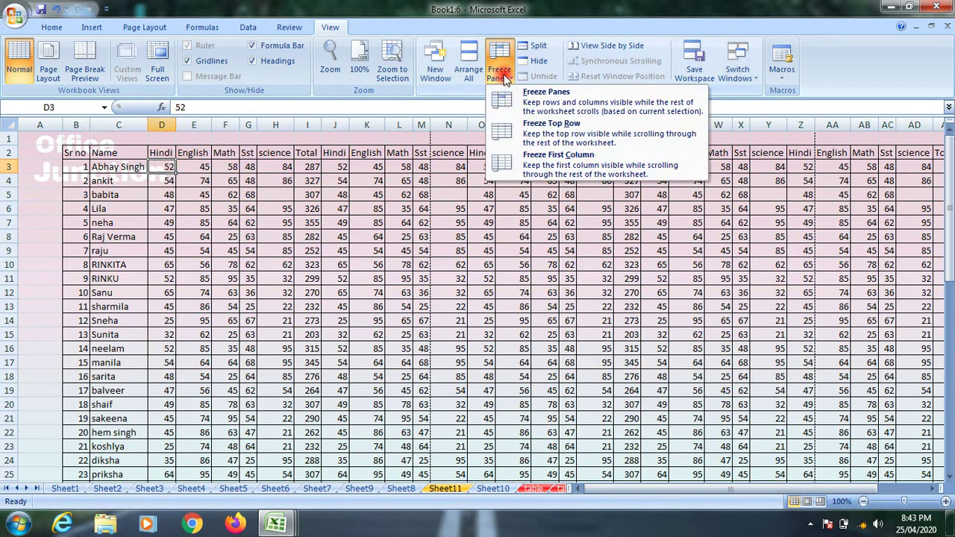
{"action": "left_click", "coordinate": [553, 134]}
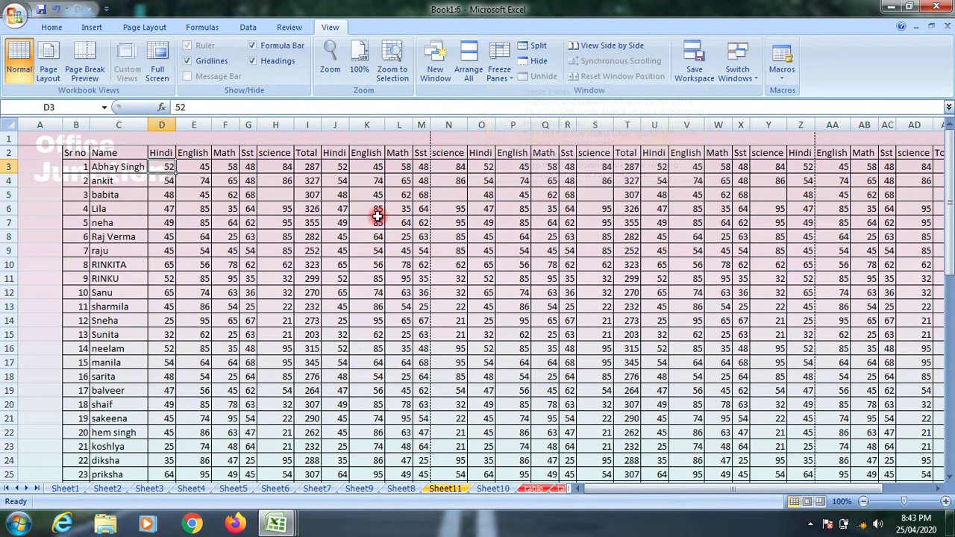
Examine how the marks table moves vertically beneath the frozen top row, returning to the start of the sheet.
{"action": "scroll", "coordinate": [341, 221], "scroll_direction": "down", "scroll_amount": 5}
{"action": "scroll", "coordinate": [341, 222], "scroll_direction": "up", "scroll_amount": 5}
{"action": "scroll", "coordinate": [341, 225], "scroll_direction": "down", "scroll_amount": 1}
{"action": "scroll", "coordinate": [341, 225], "scroll_direction": "down", "scroll_amount": 5}
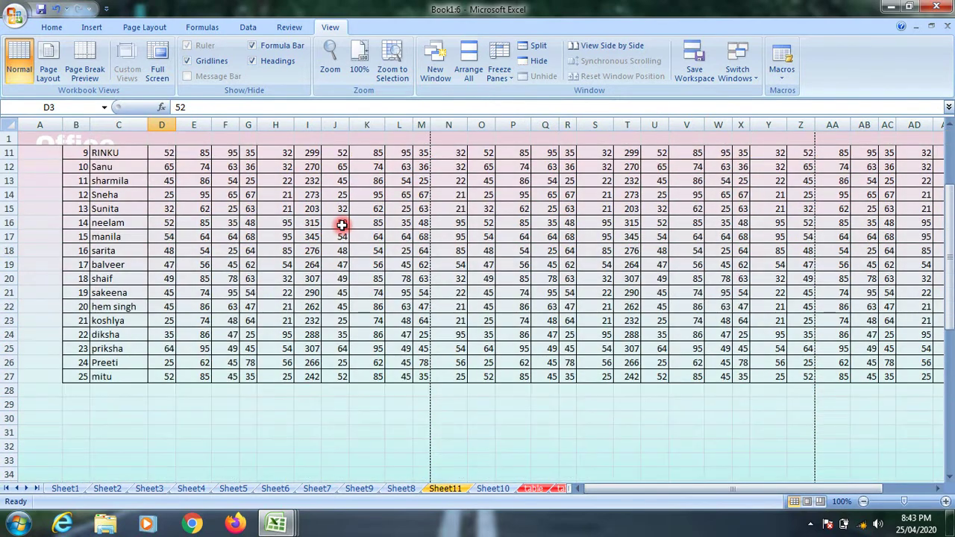
{"action": "scroll", "coordinate": [341, 225], "scroll_direction": "up", "scroll_amount": 6}
{"action": "scroll", "coordinate": [342, 224], "scroll_direction": "down", "scroll_amount": 1}
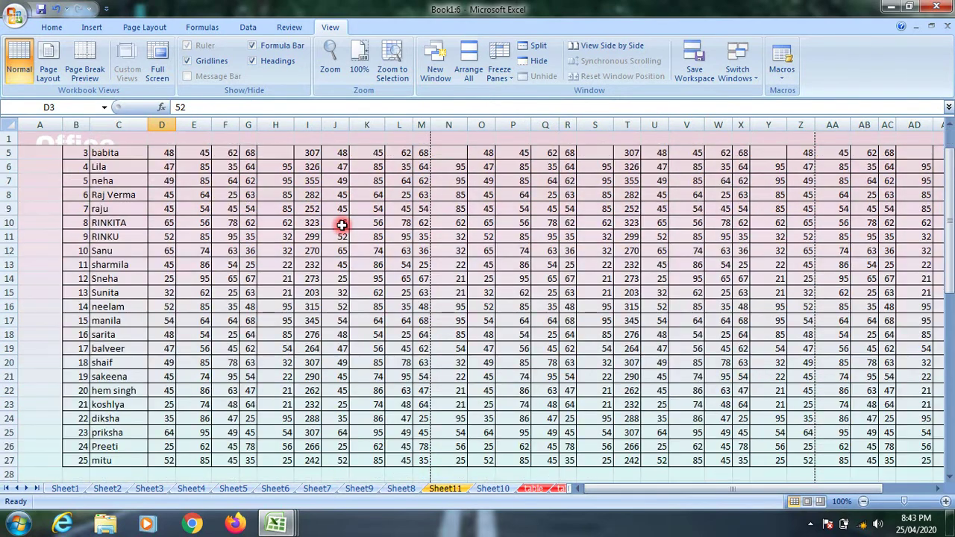
{"action": "scroll", "coordinate": [342, 225], "scroll_direction": "up", "scroll_amount": 1}
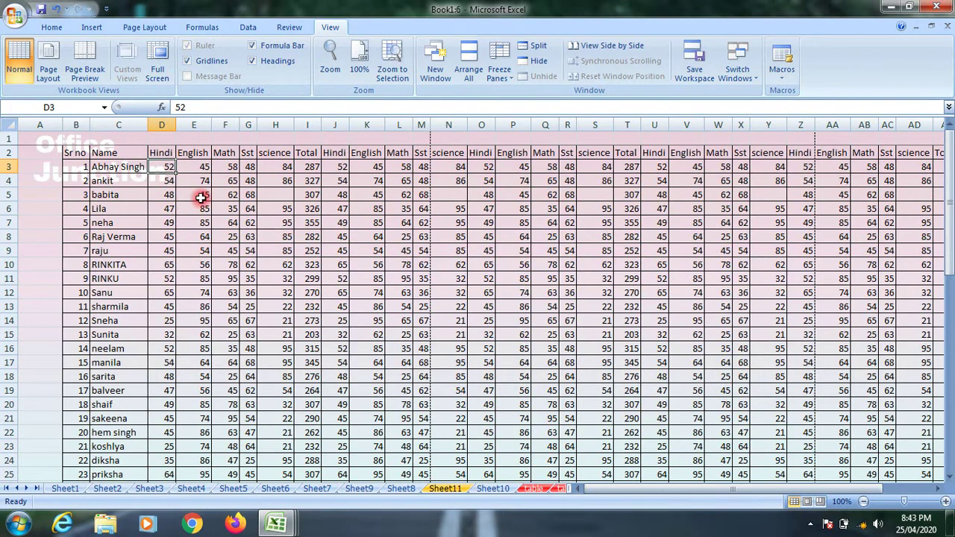
Unfreeze the top row and freeze the first column of the marks sheet.
{"action": "left_click", "coordinate": [501, 73]}
{"action": "left_click", "coordinate": [548, 97]}
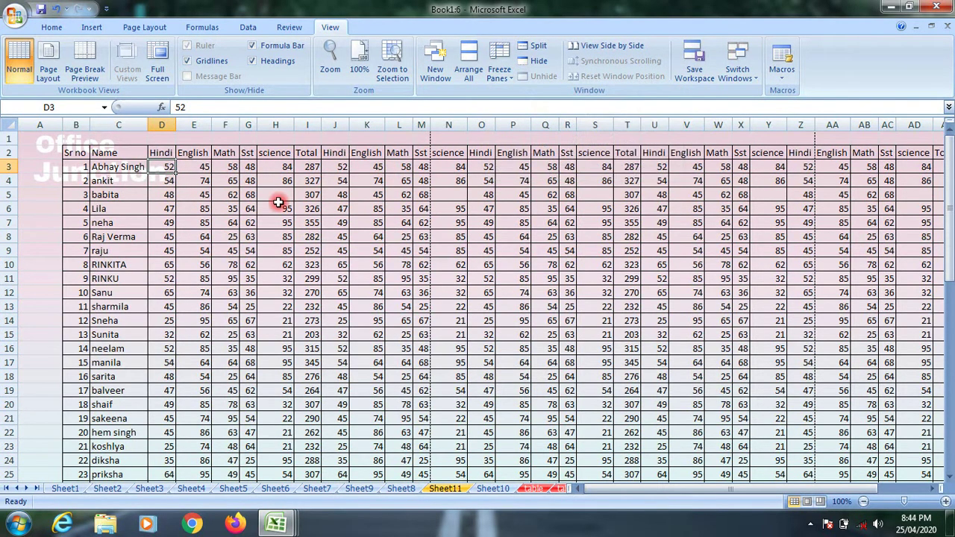
{"action": "left_click", "coordinate": [499, 61]}
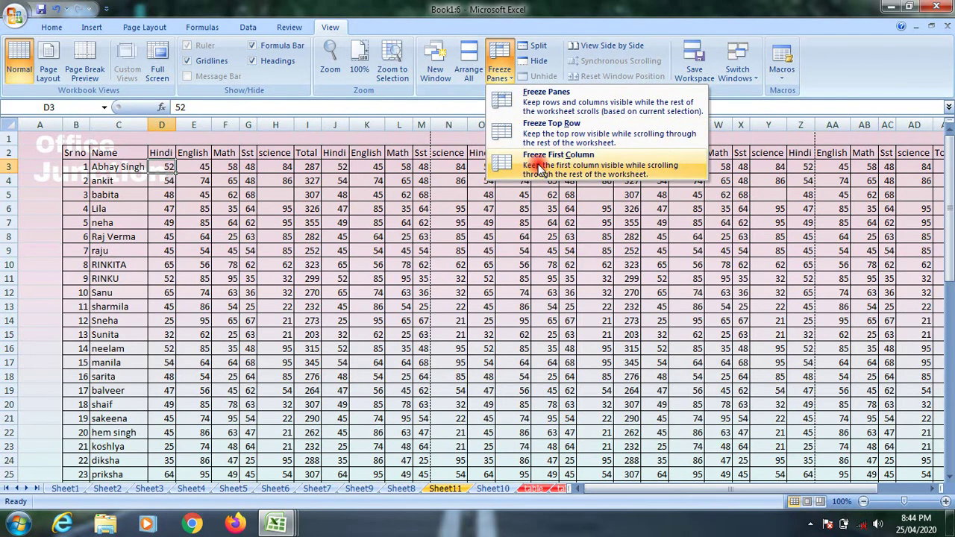
{"action": "left_click", "coordinate": [569, 157]}
Examine how the marks table moves horizontally beside the frozen first column, going along row 3 to the empty columns and back to A3.
{"action": "key", "text": "Right"}
{"action": "key", "text": "Right"}
{"action": "key", "text": "Right"}
{"action": "key", "text": "Right"}
{"action": "key", "text": "Right"}
{"action": "key", "text": "Right"}
{"action": "key", "text": "Right"}
{"action": "key", "text": "Right"}
{"action": "key", "text": "Right"}
{"action": "key", "text": "Right"}
{"action": "key", "text": "Right"}
{"action": "key", "text": "Right"}
{"action": "key", "text": "Right"}
{"action": "key", "text": "Right"}
{"action": "key", "text": "Right"}
{"action": "key", "text": "Right"}
{"action": "key", "text": "Right"}
{"action": "key", "text": "Right"}
{"action": "key", "text": "Right"}
{"action": "key", "text": "Right"}
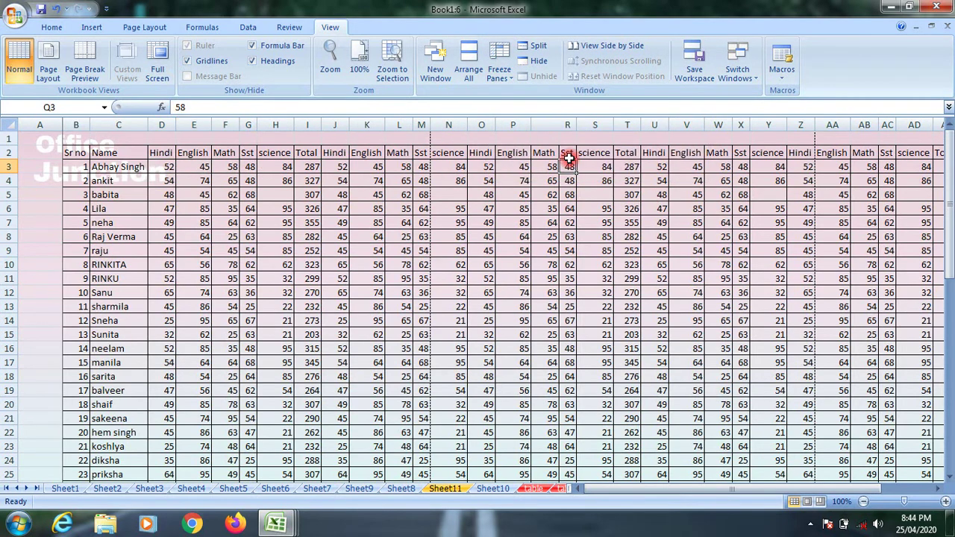
{"action": "key", "text": "Right"}
{"action": "key", "text": "Right"}
{"action": "key", "text": "Right"}
{"action": "key", "text": "Right"}
{"action": "key", "text": "Right"}
{"action": "key", "text": "Right"}
{"action": "key", "text": "Right"}
{"action": "key", "text": "Right"}
{"action": "key", "text": "Right"}
{"action": "key", "text": "Right"}
{"action": "key", "text": "Right"}
{"action": "key", "text": "Left"}
{"action": "key", "text": "Left"}
{"action": "key", "text": "Left"}
{"action": "key", "text": "Left"}
{"action": "key", "text": "Left"}
{"action": "key", "text": "Left"}
{"action": "key", "text": "Left"}
{"action": "key", "text": "Left"}
{"action": "key", "text": "Left"}
{"action": "key", "text": "Left"}
{"action": "key", "text": "Left"}
{"action": "key", "text": "Left"}
{"action": "key", "text": "Left"}
{"action": "key", "text": "Left"}
{"action": "key", "text": "Left"}
{"action": "key", "text": "Left"}
{"action": "key", "text": "Left"}
{"action": "key", "text": "Left"}
{"action": "key", "text": "Left"}
{"action": "key", "text": "Left"}
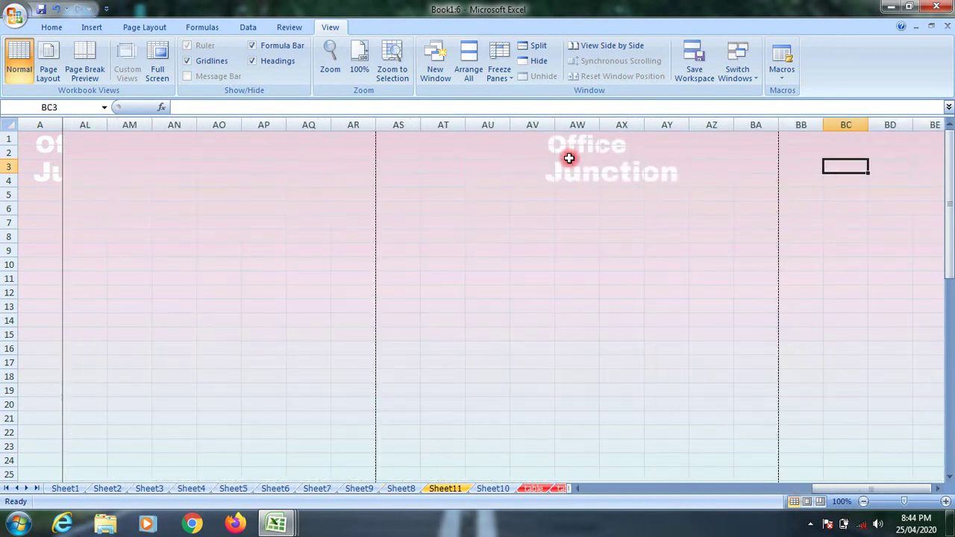
{"action": "key", "text": "Left"}
{"action": "key", "text": "Left"}
{"action": "key", "text": "Left"}
{"action": "key", "text": "Left"}
{"action": "key", "text": "Left"}
{"action": "key", "text": "Left"}
{"action": "key", "text": "Left"}
{"action": "key", "text": "Left"}
{"action": "key", "text": "Left"}
{"action": "key", "text": "Left"}
{"action": "key", "text": "Left"}
{"action": "key", "text": "Left"}
{"action": "key", "text": "Left"}
{"action": "key", "text": "Left"}
{"action": "key", "text": "Left"}
{"action": "key", "text": "Left"}
{"action": "key", "text": "Left"}
{"action": "key", "text": "Left"}
{"action": "key", "text": "Left"}
{"action": "key", "text": "Left"}
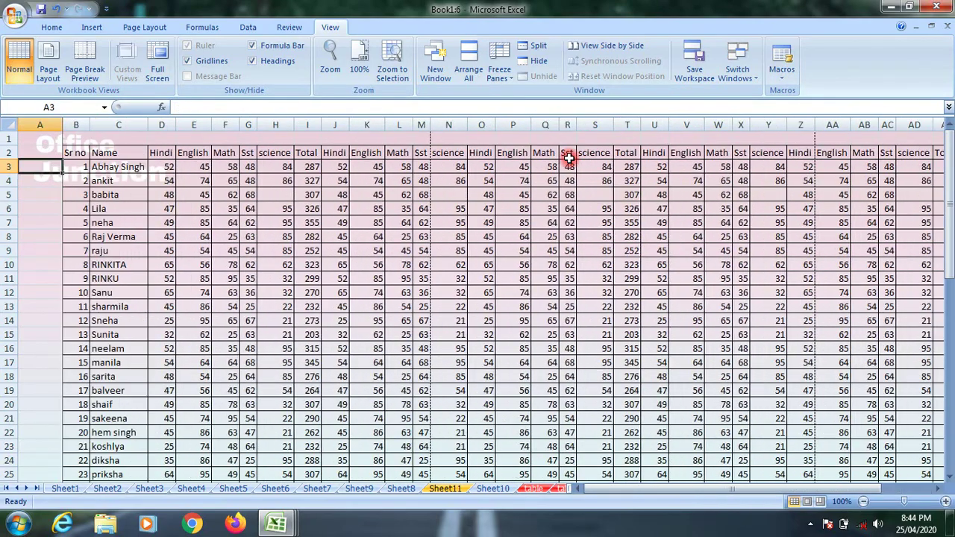
Unfreeze the panes, select cell N3 and freeze the first column of the marks sheet again.
{"action": "left_click", "coordinate": [499, 65]}
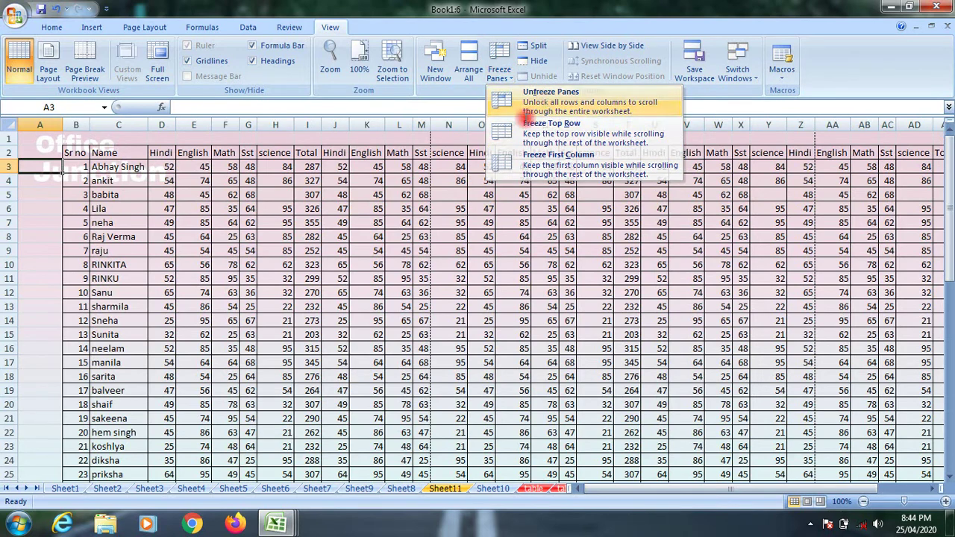
{"action": "left_click", "coordinate": [552, 97]}
{"action": "left_click", "coordinate": [445, 166]}
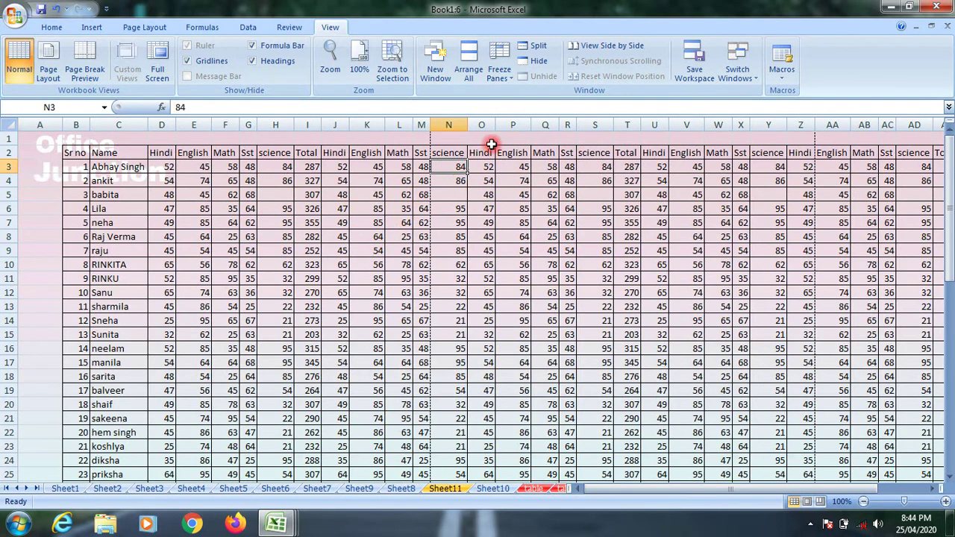
{"action": "left_click", "coordinate": [499, 74]}
{"action": "left_click", "coordinate": [540, 163]}
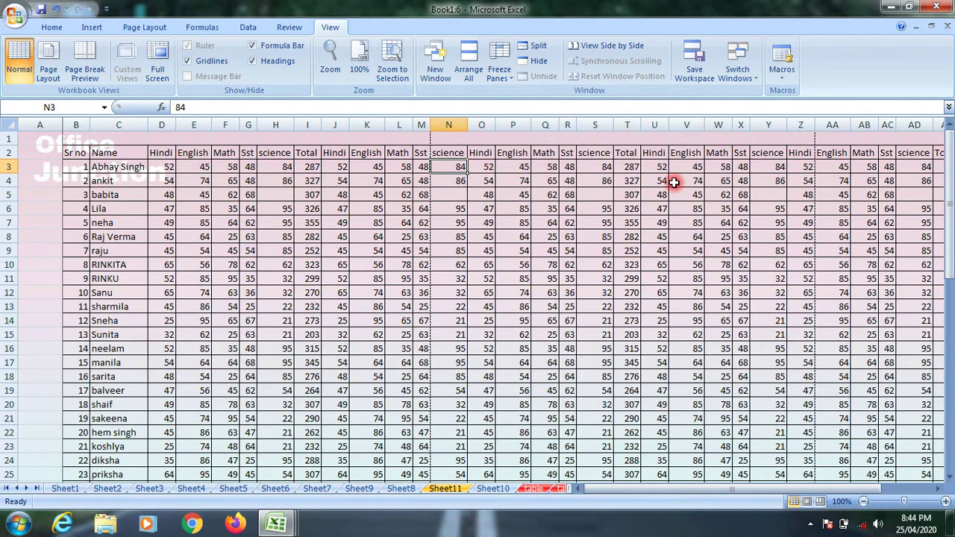
Examine column A against the moving marks columns from N3 to beyond column AK, returning along row 3 to cell A3.
{"action": "key", "text": "Right"}
{"action": "key", "text": "Right"}
{"action": "key", "text": "Right"}
{"action": "key", "text": "Right"}
{"action": "key", "text": "Right"}
{"action": "key", "text": "Right"}
{"action": "key", "text": "Right"}
{"action": "key", "text": "Right"}
{"action": "key", "text": "Right"}
{"action": "key", "text": "Right"}
{"action": "key", "text": "Right"}
{"action": "key", "text": "Right"}
{"action": "key", "text": "Right"}
{"action": "key", "text": "Right"}
{"action": "key", "text": "Right"}
{"action": "key", "text": "Right"}
{"action": "key", "text": "Right"}
{"action": "key", "text": "Right"}
{"action": "key", "text": "Right"}
{"action": "key", "text": "Right"}
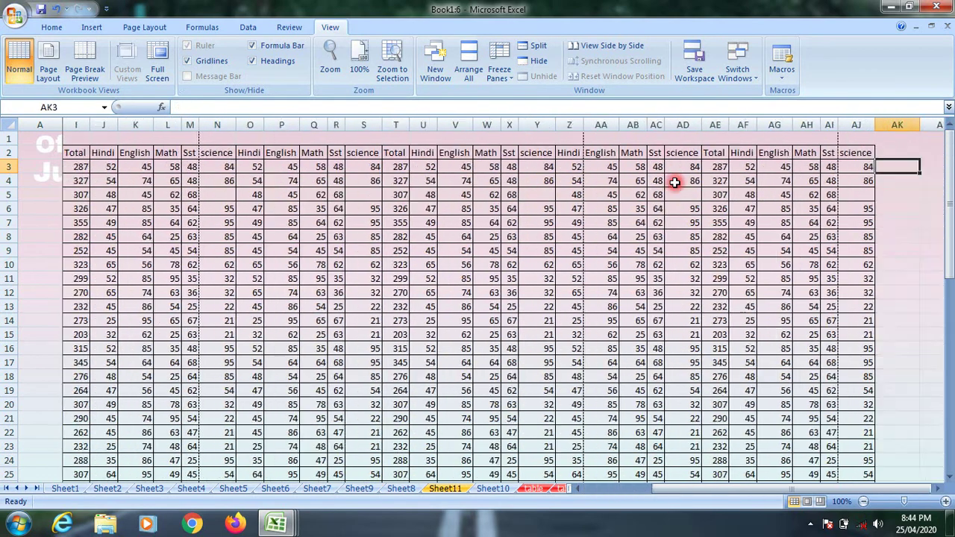
{"action": "key", "text": "Right"}
{"action": "key", "text": "Right"}
{"action": "key", "text": "Right"}
{"action": "key", "text": "Left"}
{"action": "key", "text": "Left"}
{"action": "key", "text": "Left"}
{"action": "key", "text": "Left"}
{"action": "key", "text": "Left"}
{"action": "key", "text": "Left"}
{"action": "key", "text": "Left"}
{"action": "key", "text": "Left"}
{"action": "key", "text": "Left"}
{"action": "key", "text": "Left"}
{"action": "key", "text": "Left"}
{"action": "key", "text": "Left"}
{"action": "key", "text": "Left"}
{"action": "key", "text": "Left"}
{"action": "key", "text": "Left"}
{"action": "key", "text": "Left"}
{"action": "key", "text": "Left"}
{"action": "key", "text": "Left"}
{"action": "key", "text": "Left"}
{"action": "key", "text": "Left"}
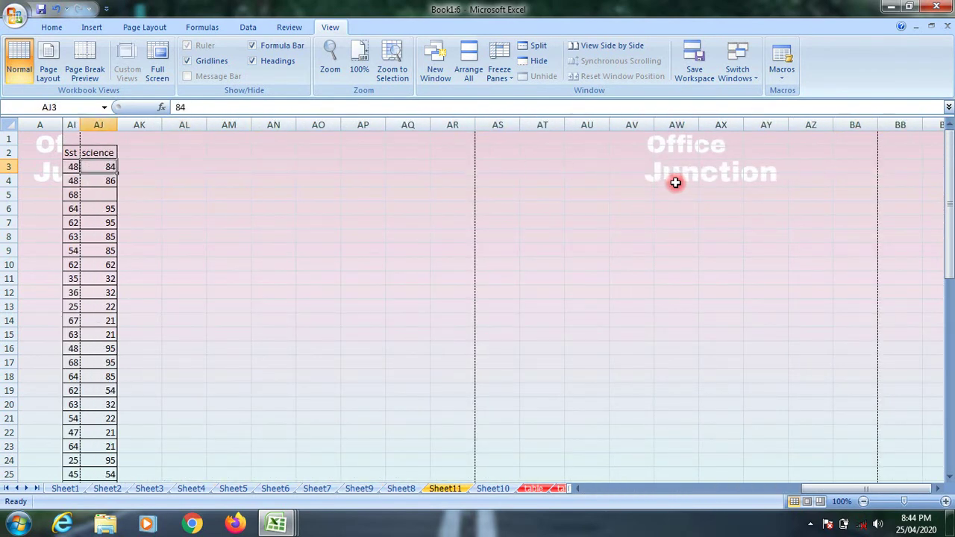
{"action": "key", "text": "Left"}
{"action": "key", "text": "Left"}
{"action": "key", "text": "Left"}
{"action": "key", "text": "Left"}
{"action": "key", "text": "Left"}
{"action": "key", "text": "Left"}
{"action": "key", "text": "Left"}
{"action": "key", "text": "Left"}
{"action": "key", "text": "Left"}
{"action": "key", "text": "Left"}
{"action": "key", "text": "Left"}
{"action": "key", "text": "Left"}
{"action": "key", "text": "Left"}
{"action": "key", "text": "Left"}
{"action": "key", "text": "Left"}
{"action": "key", "text": "Left"}
{"action": "key", "text": "Left"}
{"action": "key", "text": "Left"}
{"action": "key", "text": "Left"}
{"action": "key", "text": "Left"}
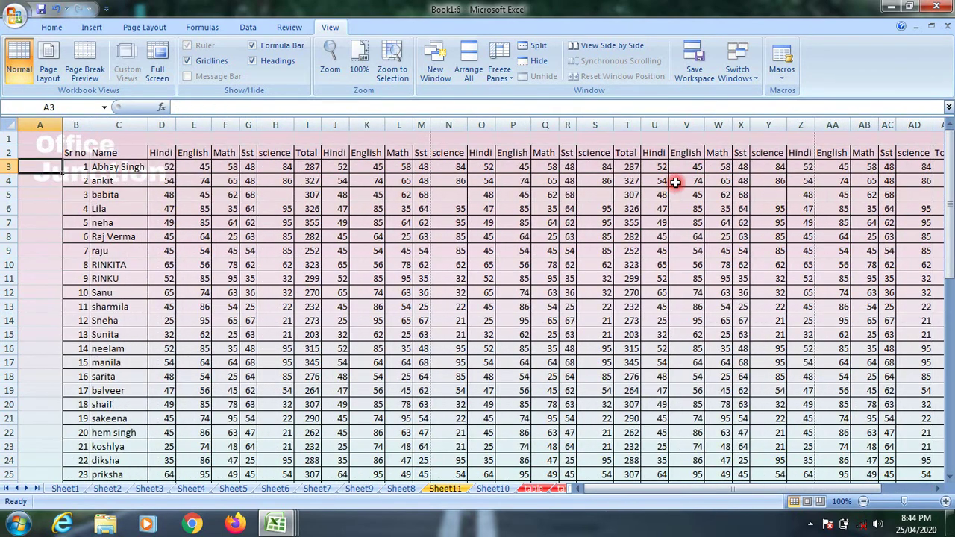
Unfreeze the first column of the marks sheet and review the available freeze options without applying one.
{"action": "left_click", "coordinate": [500, 70]}
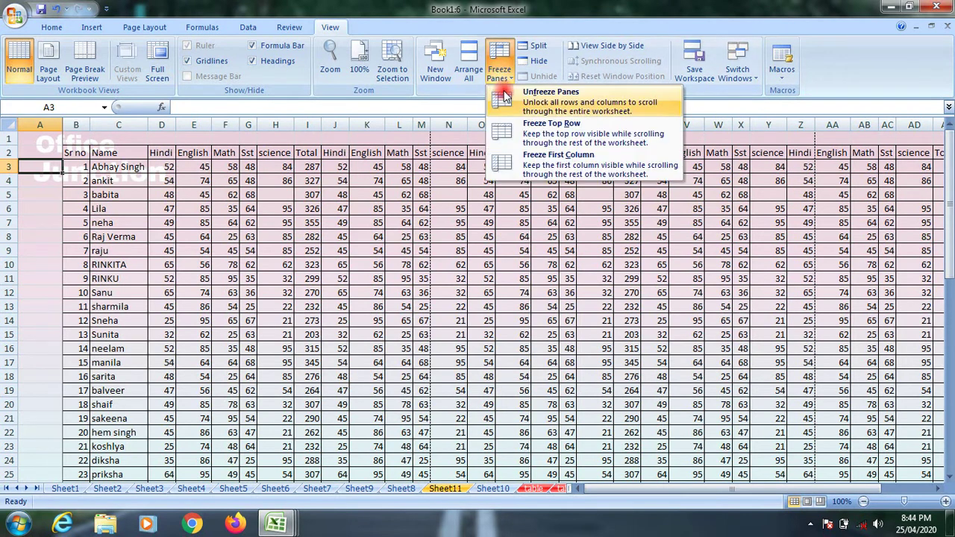
{"action": "left_click", "coordinate": [553, 106]}
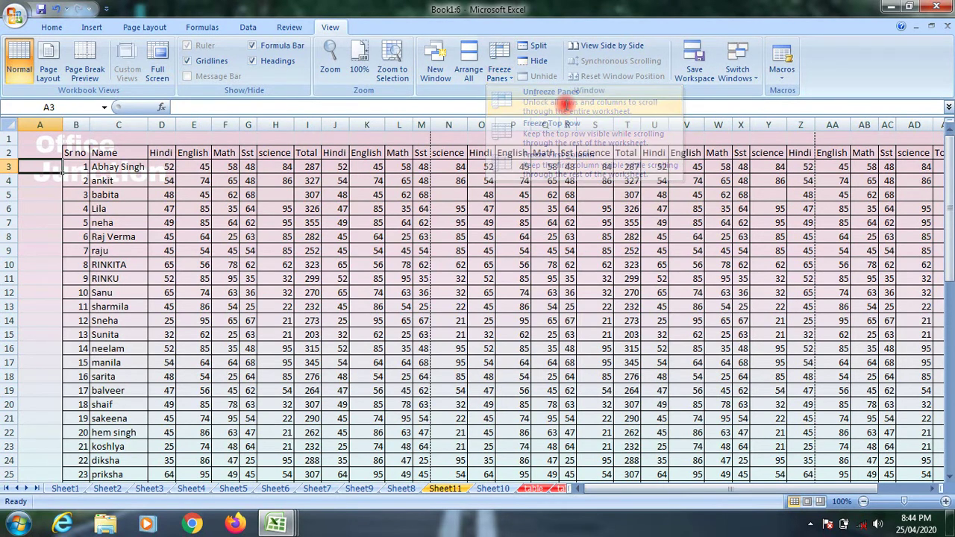
{"action": "left_click", "coordinate": [507, 84]}
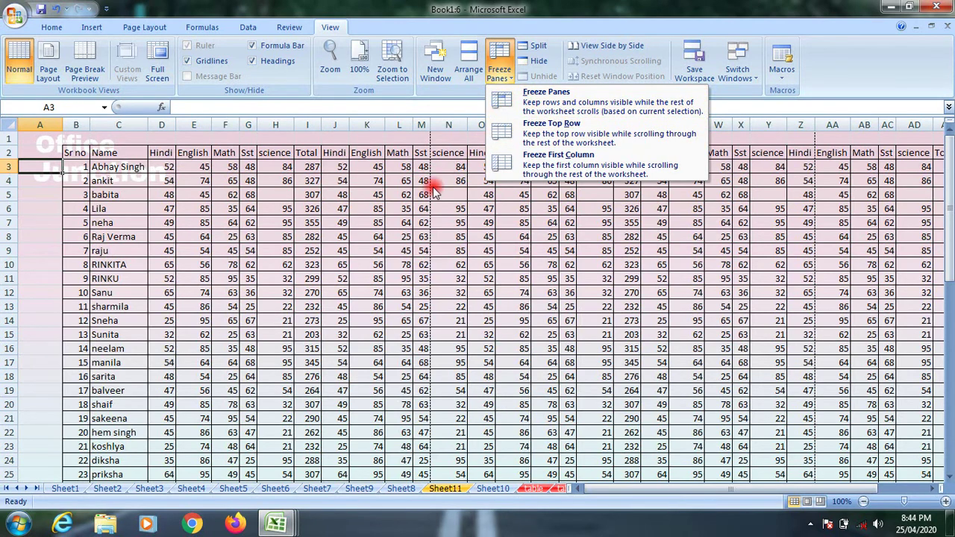
{"action": "left_click", "coordinate": [427, 212]}
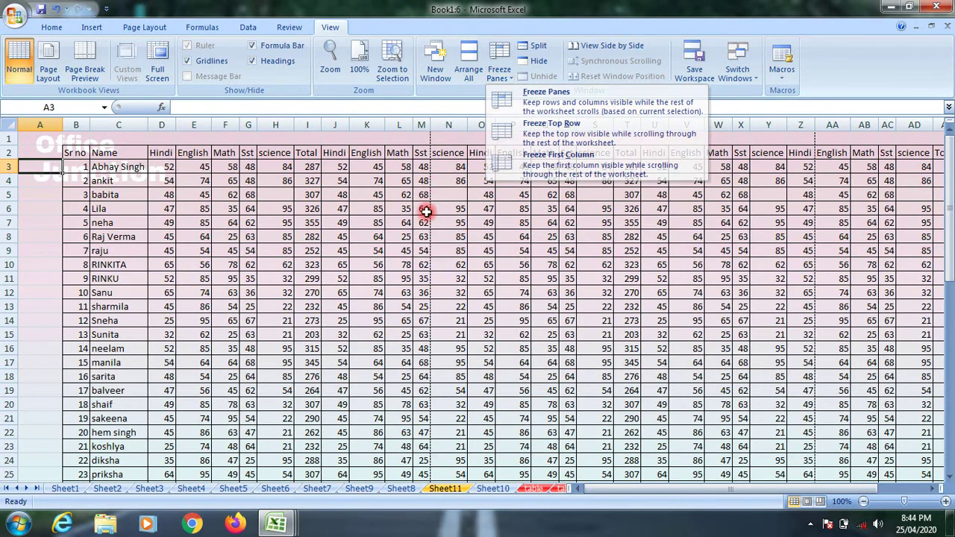
Split the marks sheet window horizontally and move the split bar down to just below row 13 of the upper pane.
{"action": "left_click", "coordinate": [534, 51]}
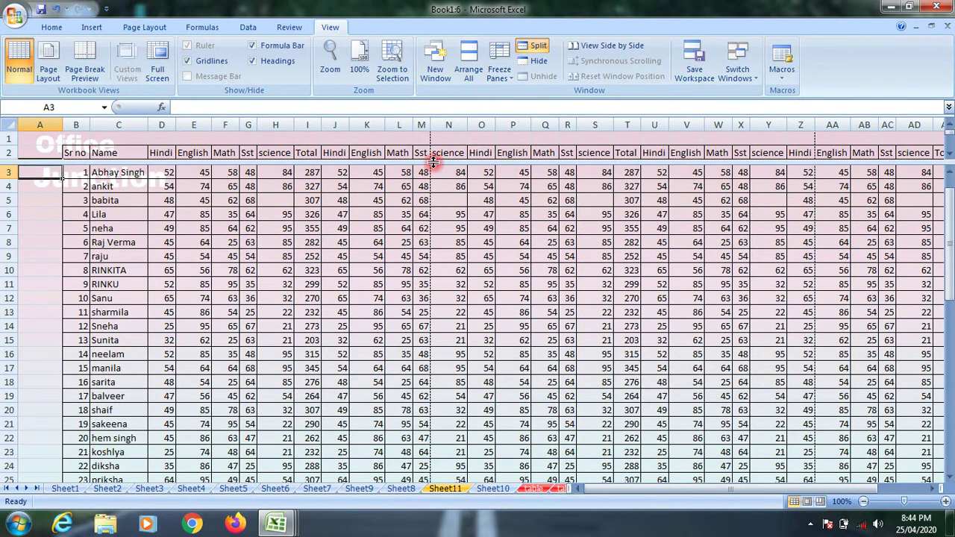
{"action": "left_click_drag", "start_coordinate": [428, 159], "coordinate": [433, 303]}
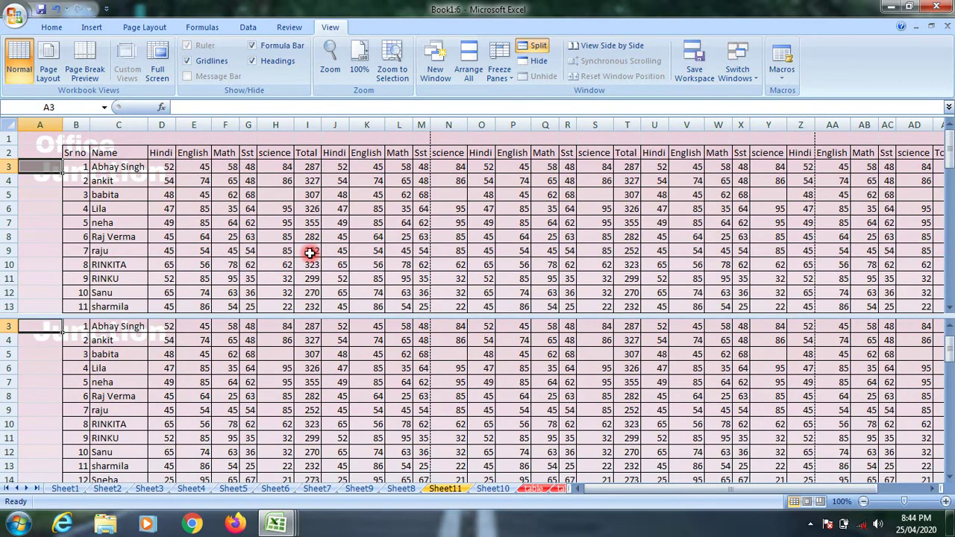
Examine the marks rows in the lower pane down past row 27 and back to row 1, comparing them with the upper pane.
{"action": "scroll", "coordinate": [310, 254], "scroll_direction": "down", "scroll_amount": 2}
{"action": "scroll", "coordinate": [310, 254], "scroll_direction": "up", "scroll_amount": 2}
{"action": "scroll", "coordinate": [309, 253], "scroll_direction": "down", "scroll_amount": 3}
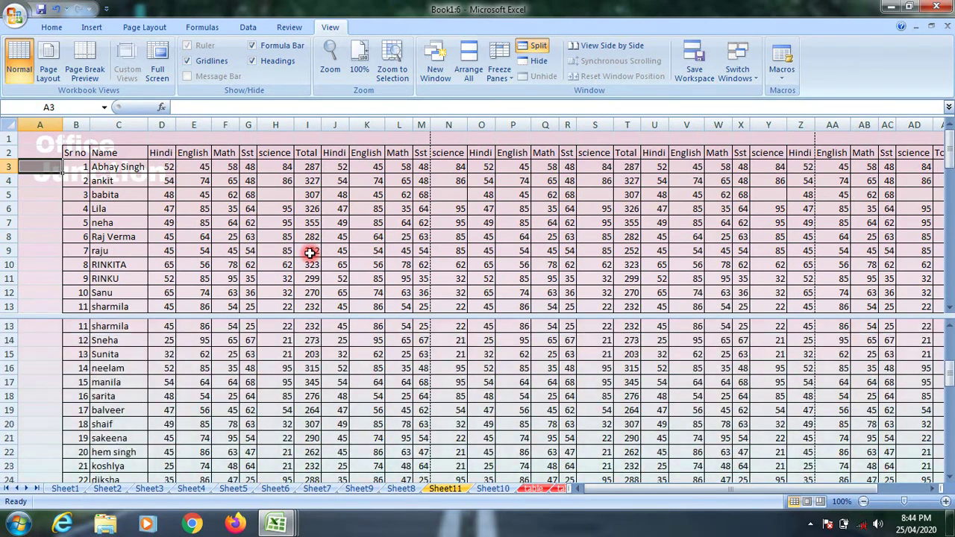
{"action": "scroll", "coordinate": [309, 253], "scroll_direction": "down", "scroll_amount": 5}
{"action": "scroll", "coordinate": [309, 254], "scroll_direction": "up", "scroll_amount": 2}
{"action": "scroll", "coordinate": [309, 253], "scroll_direction": "down", "scroll_amount": 1}
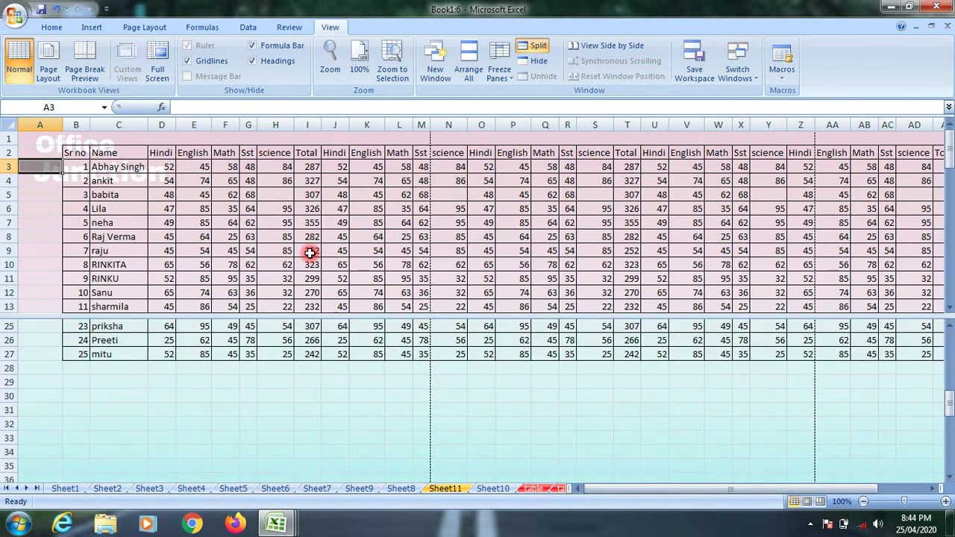
{"action": "scroll", "coordinate": [309, 254], "scroll_direction": "down", "scroll_amount": 2}
{"action": "scroll", "coordinate": [309, 254], "scroll_direction": "up", "scroll_amount": 10}
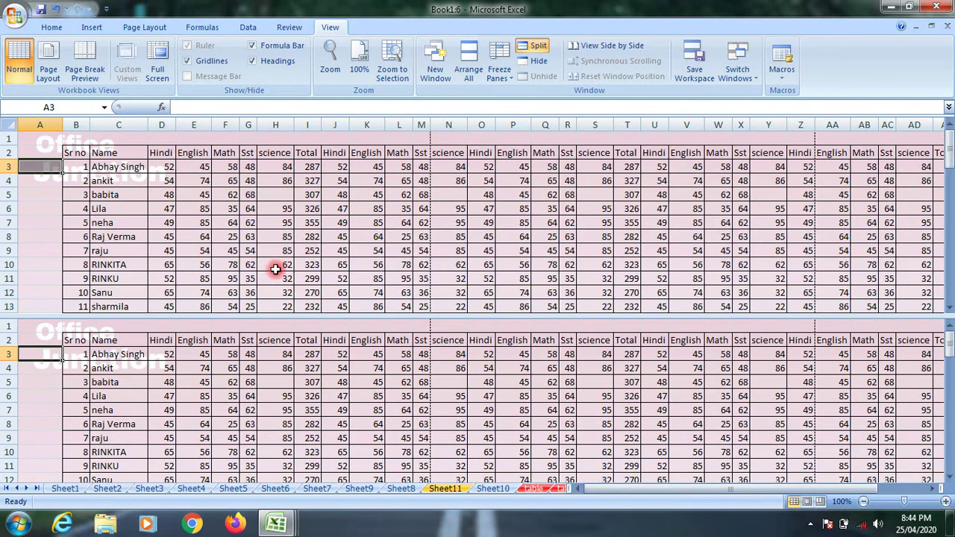
Select cell L8 in the upper pane, a column N mark in the lower pane, and N10 in the upper pane to compare both panes.
{"action": "left_click", "coordinate": [407, 237]}
{"action": "left_click", "coordinate": [454, 406]}
{"action": "left_click", "coordinate": [455, 264]}
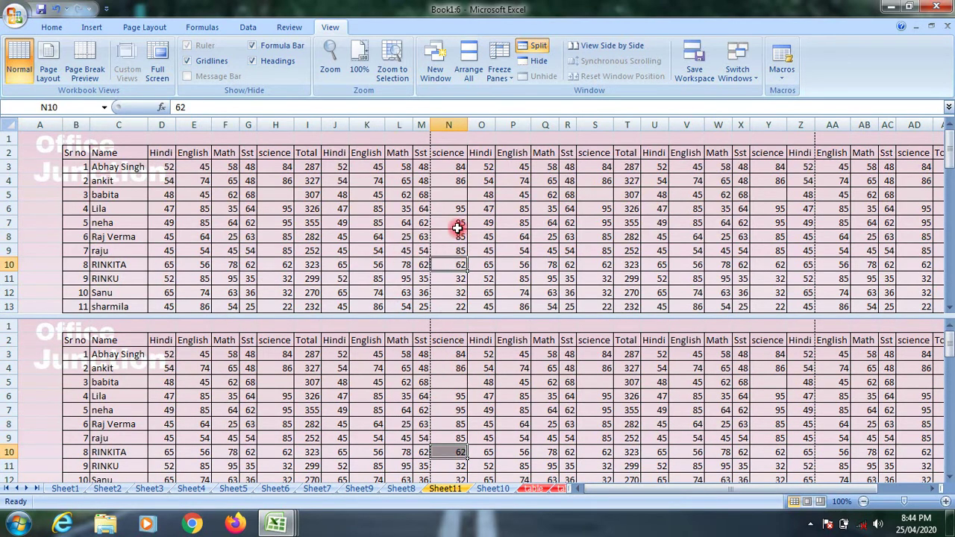
Select N7, P9 and P10 in the upper pane alternately with P6, R6 and P7 in the lower pane to compare both panes.
{"action": "left_click", "coordinate": [456, 224]}
{"action": "left_click", "coordinate": [525, 396]}
{"action": "left_click", "coordinate": [525, 250]}
{"action": "left_click", "coordinate": [563, 394]}
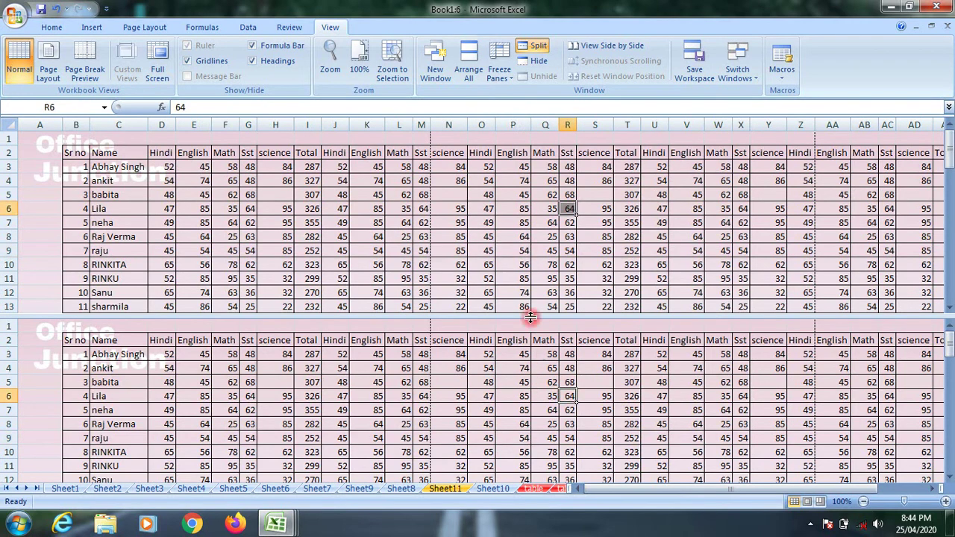
{"action": "left_click", "coordinate": [524, 265]}
{"action": "left_click", "coordinate": [515, 410]}
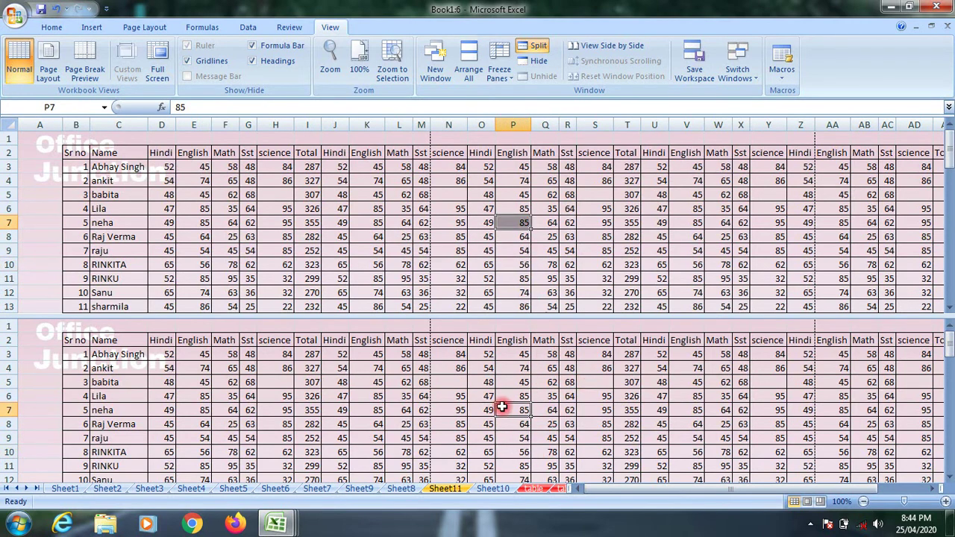
Select K7, C5, two more names in column C and L7 in the lower pane to check the matching upper-pane cells.
{"action": "left_click", "coordinate": [382, 412]}
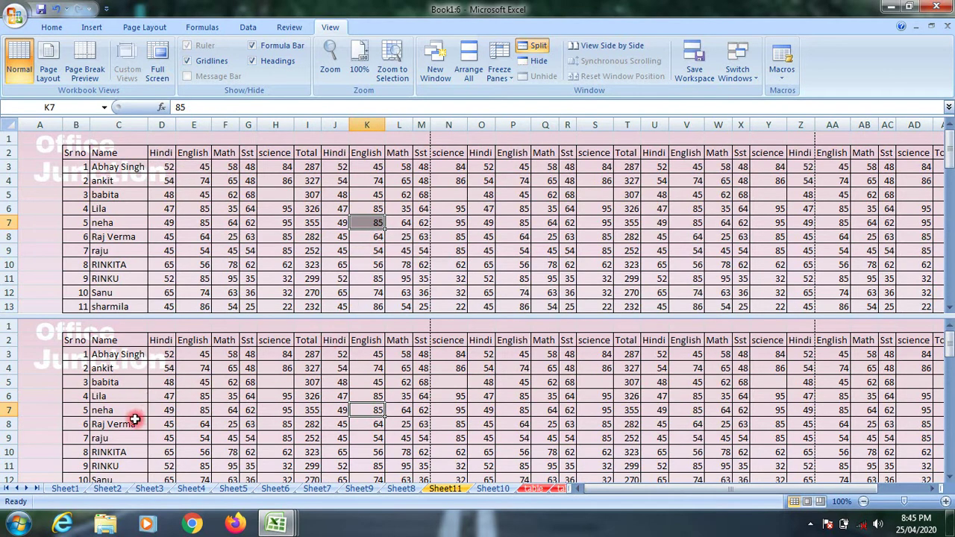
{"action": "left_click", "coordinate": [115, 383]}
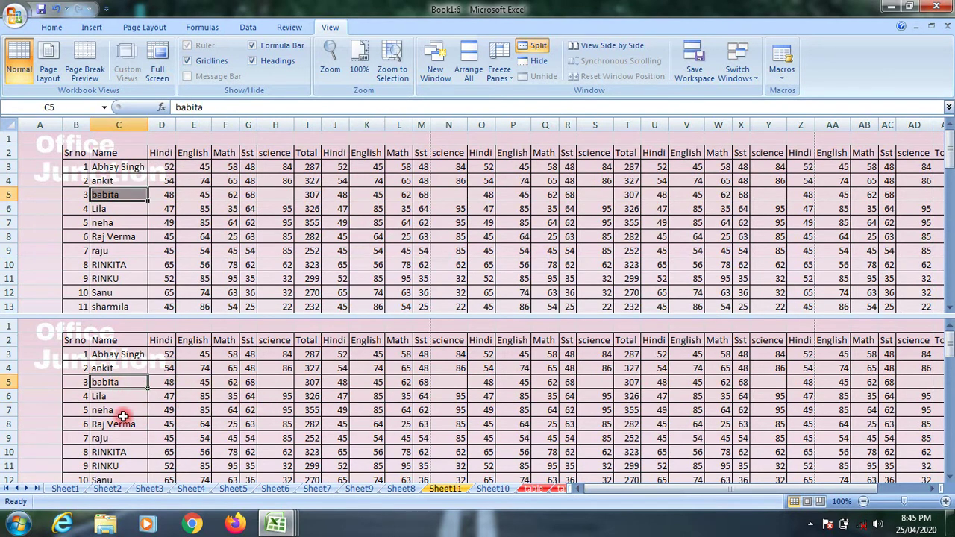
{"action": "left_click", "coordinate": [123, 417]}
{"action": "left_click", "coordinate": [128, 451]}
{"action": "left_click", "coordinate": [397, 407]}
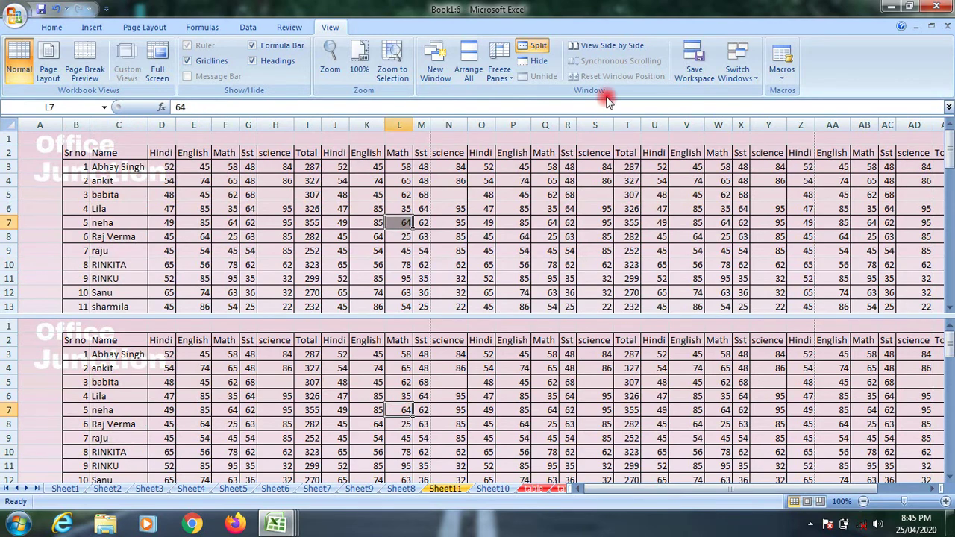
Remove the split from the marks sheet and hide the Book1:6 window.
{"action": "left_click", "coordinate": [534, 47]}
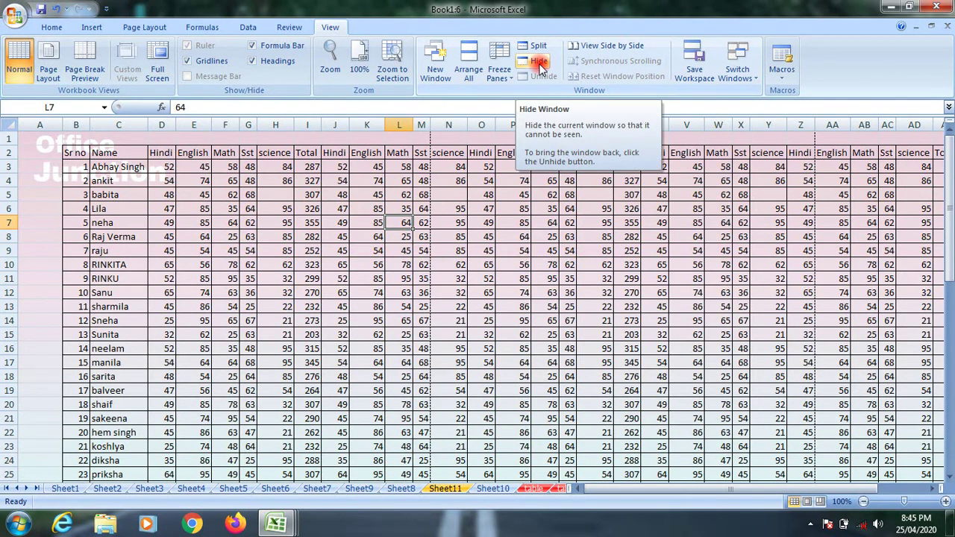
{"action": "left_click", "coordinate": [538, 63]}
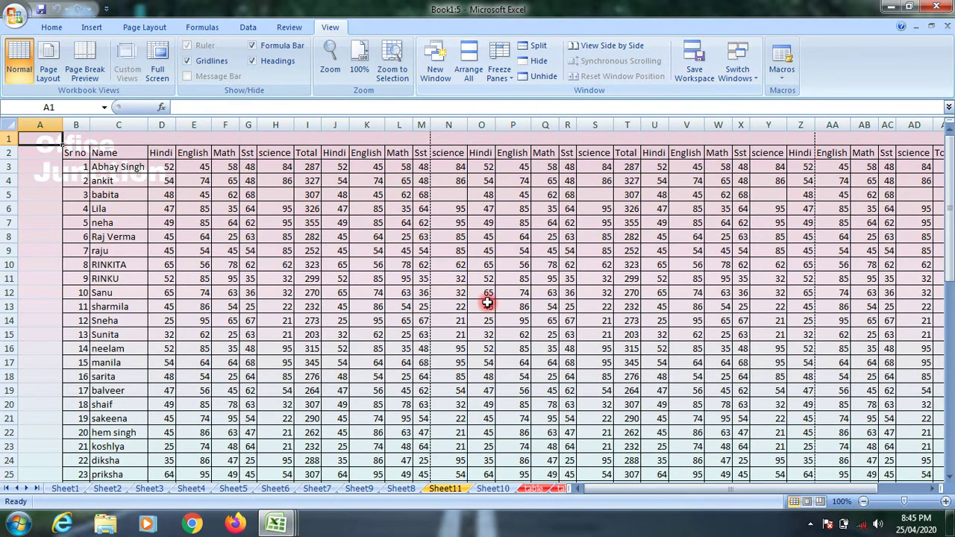
{"action": "scroll", "coordinate": [396, 336], "scroll_direction": "down", "scroll_amount": 2}
{"action": "scroll", "coordinate": [399, 338], "scroll_direction": "up", "scroll_amount": 2}
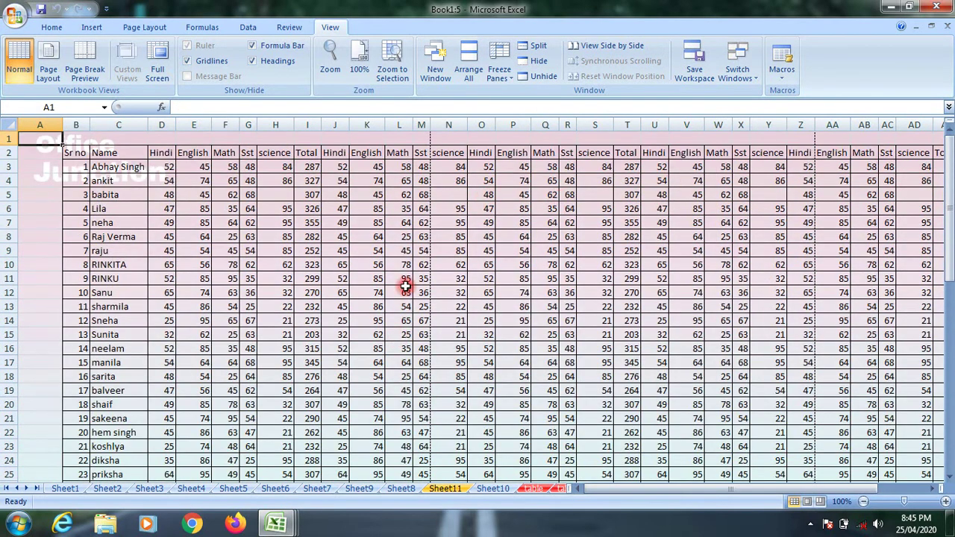
{"action": "scroll", "coordinate": [405, 286], "scroll_direction": "down", "scroll_amount": 4}
{"action": "scroll", "coordinate": [554, 255], "scroll_direction": "up", "scroll_amount": 4}
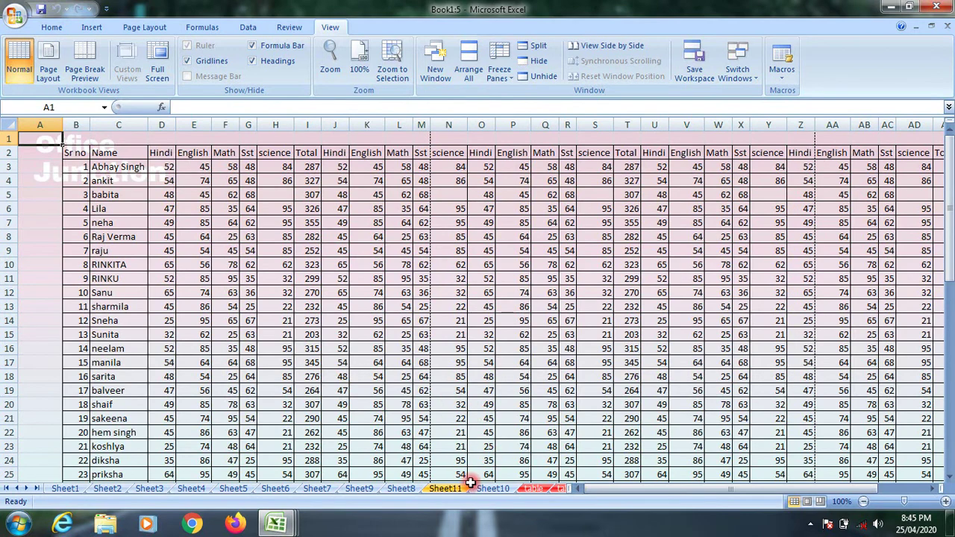
Look through Sheet10, table, Sheet8, Sheet9 and Sheet11 in the Book1:5 window.
{"action": "left_click", "coordinate": [495, 489]}
{"action": "left_click", "coordinate": [528, 489]}
{"action": "left_click", "coordinate": [496, 477]}
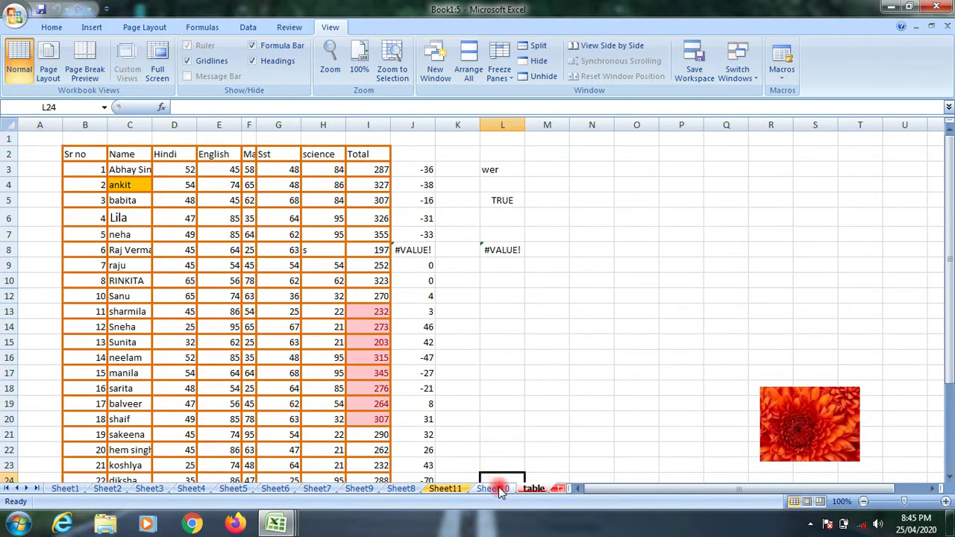
{"action": "left_click", "coordinate": [477, 488]}
{"action": "left_click", "coordinate": [404, 488]}
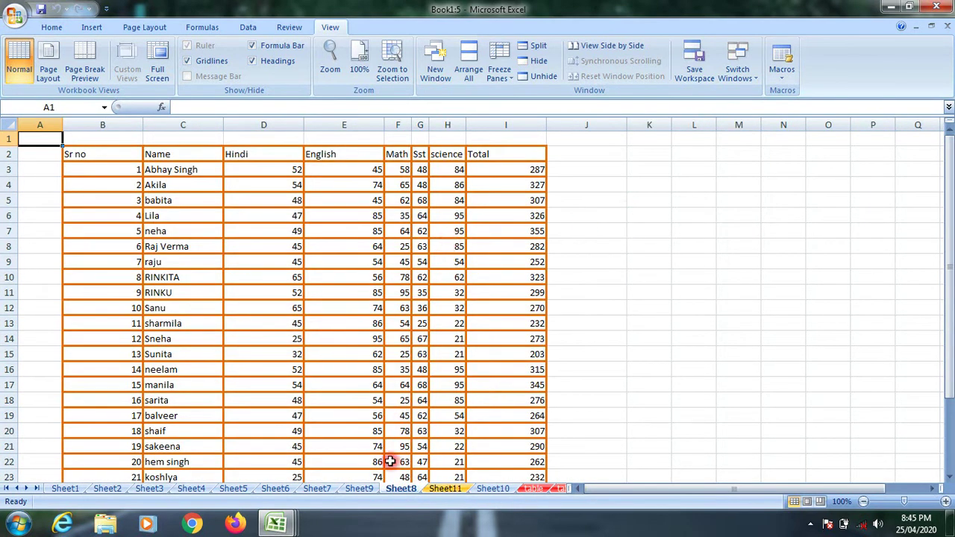
{"action": "left_click", "coordinate": [359, 489]}
{"action": "left_click", "coordinate": [446, 489]}
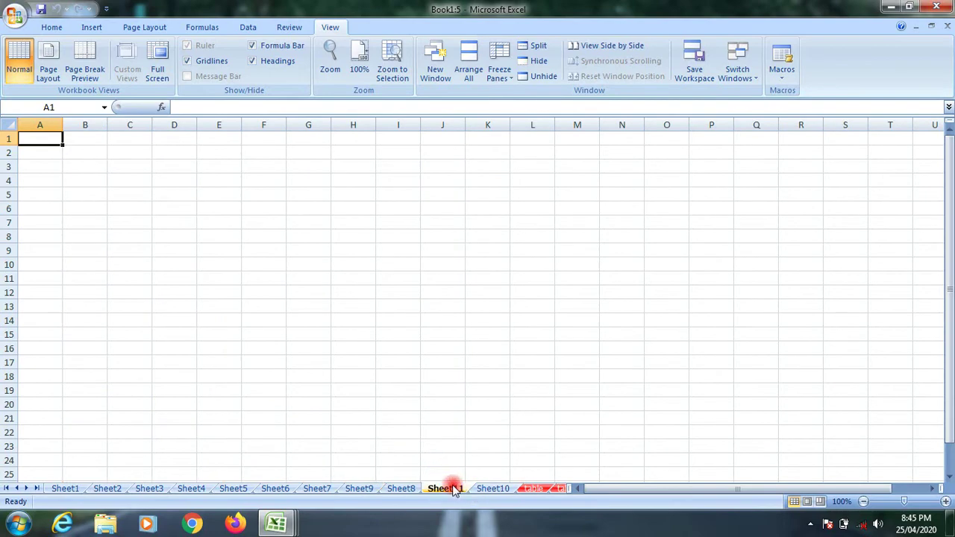
{"action": "left_click", "coordinate": [489, 488]}
{"action": "left_click", "coordinate": [531, 489]}
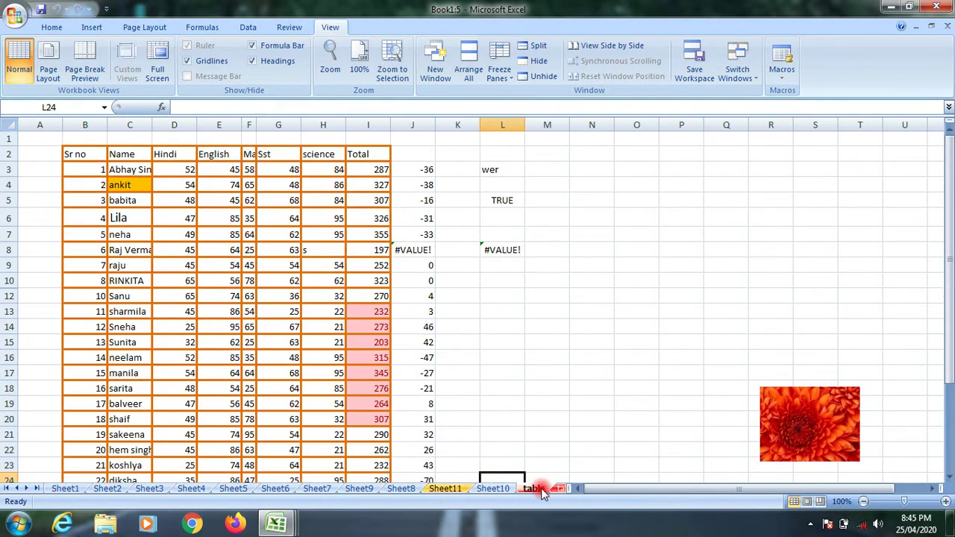
Go through the worksheets from table (2) to Sheet19 (2) and select the mark in cell P13 there.
{"action": "left_click", "coordinate": [558, 489]}
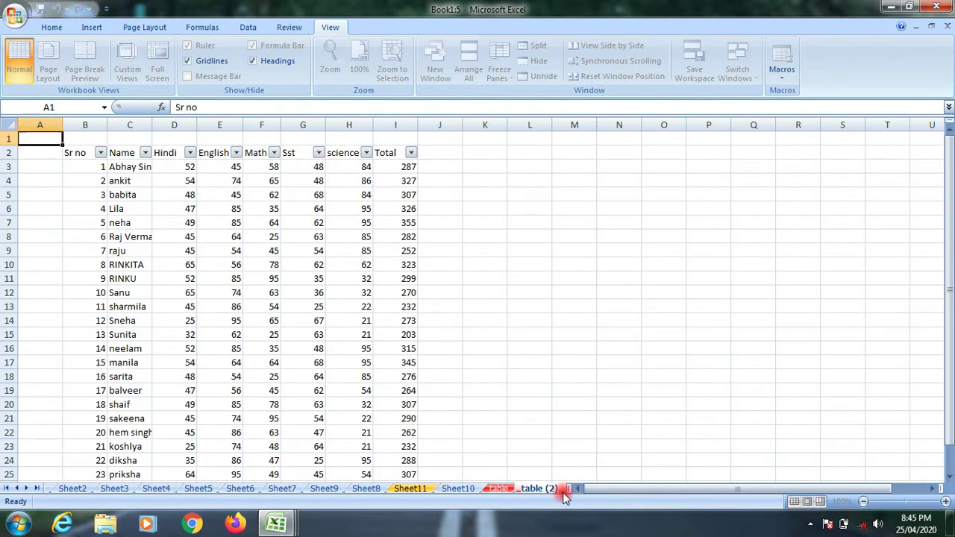
{"action": "left_click", "coordinate": [556, 489]}
{"action": "left_click", "coordinate": [557, 491]}
{"action": "left_click", "coordinate": [560, 494]}
{"action": "left_click", "coordinate": [557, 490]}
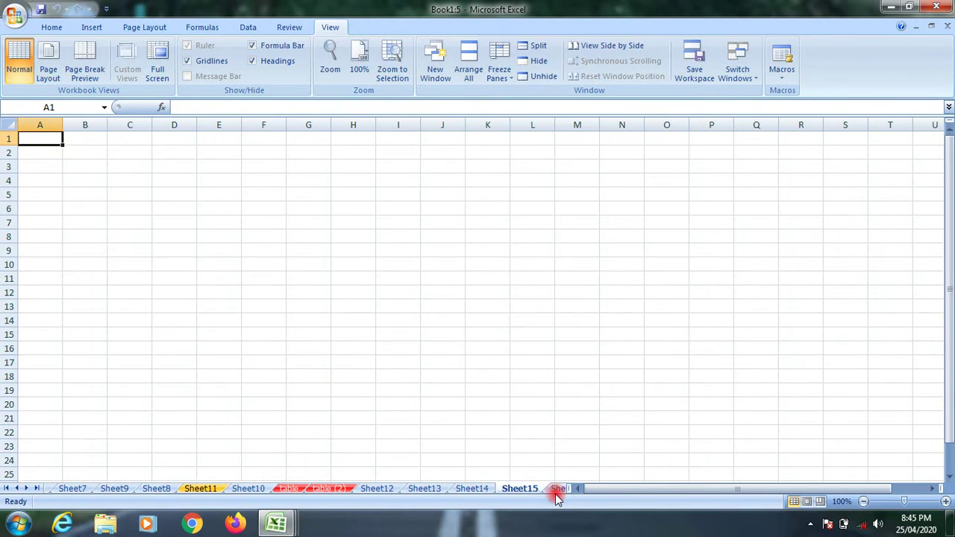
{"action": "left_click", "coordinate": [552, 492]}
{"action": "left_click", "coordinate": [552, 492]}
{"action": "left_click", "coordinate": [558, 493]}
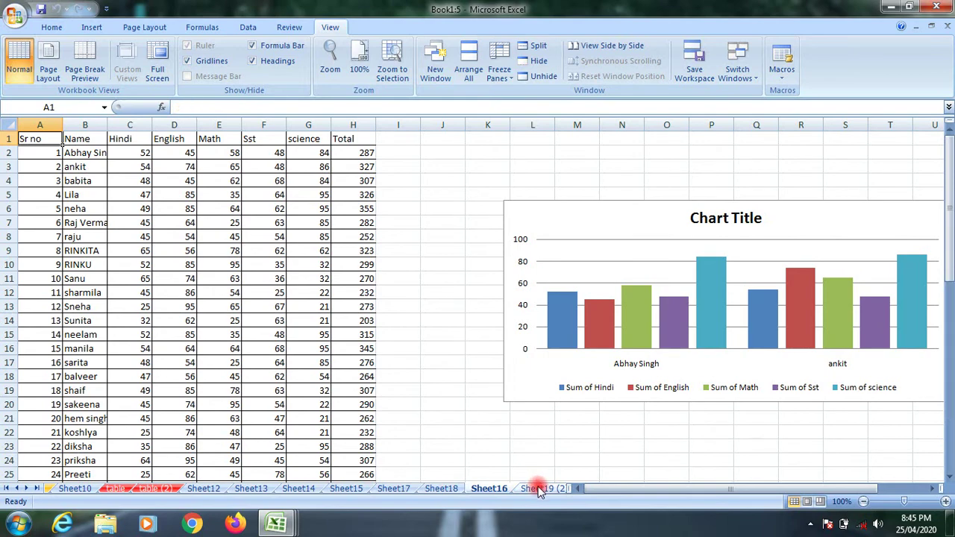
{"action": "left_click", "coordinate": [540, 490]}
{"action": "left_click", "coordinate": [512, 307]}
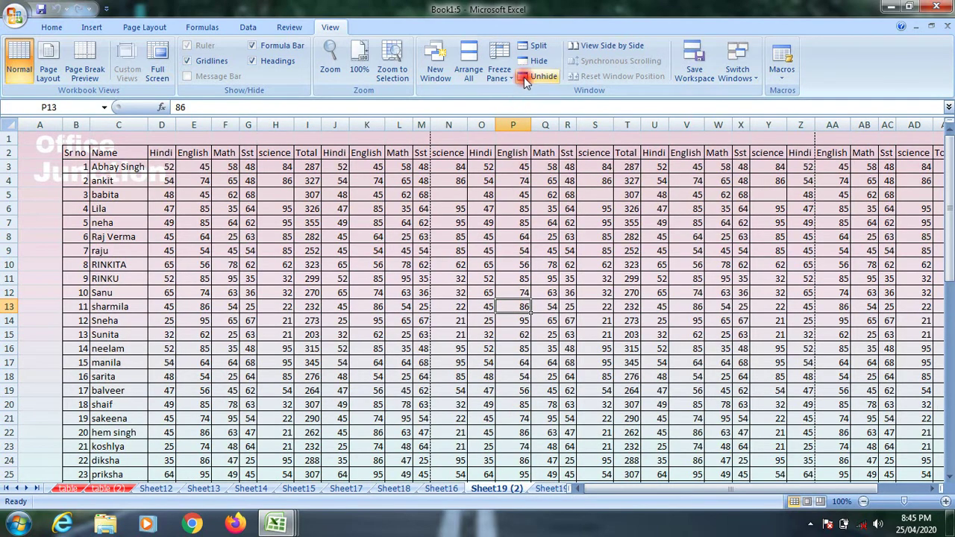
View the Book1:5 window side by side with Book1:1.
{"action": "left_click", "coordinate": [608, 46]}
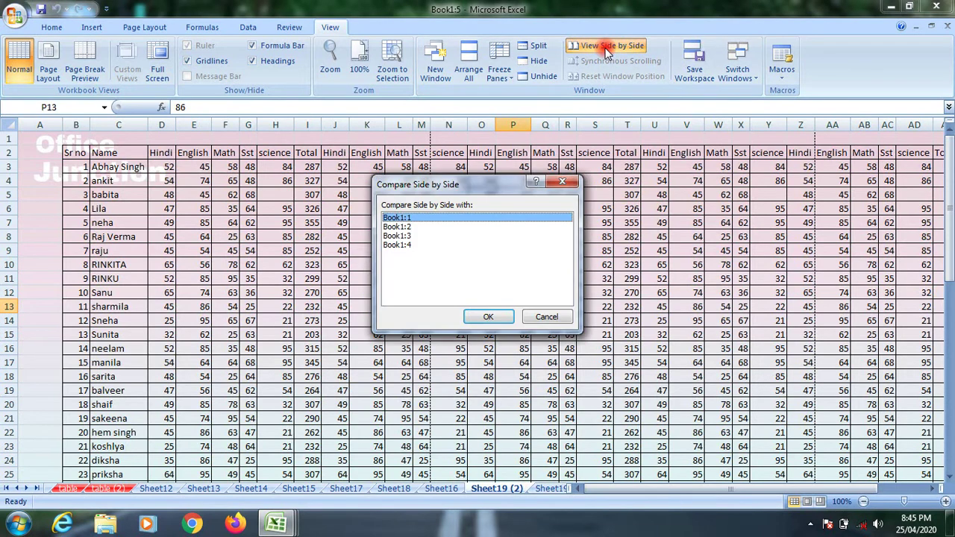
{"action": "left_click", "coordinate": [488, 316]}
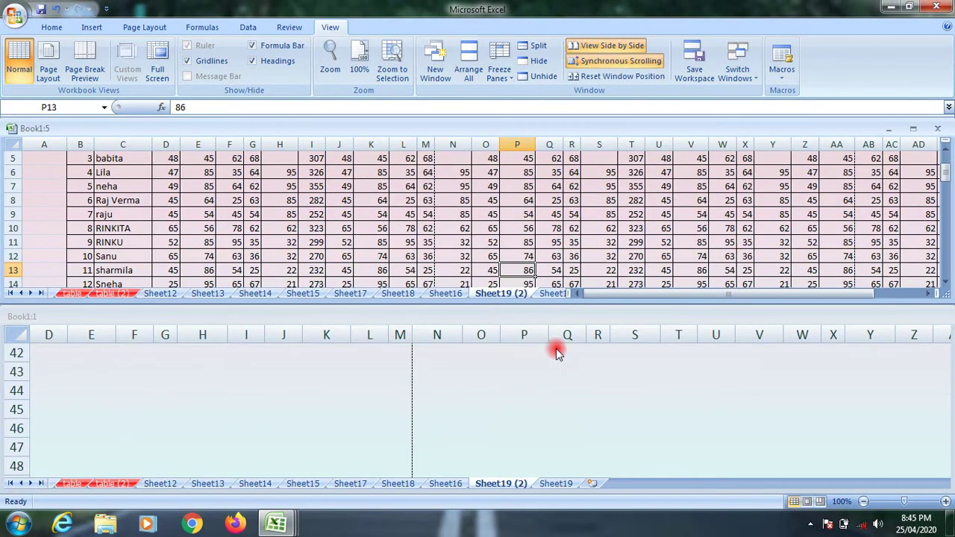
Examine how Book1:5 and Book1:1 move together under synchronous scrolling, down past the marks table and back to row 1.
{"action": "scroll", "coordinate": [408, 390], "scroll_direction": "down", "scroll_amount": 3}
{"action": "scroll", "coordinate": [409, 390], "scroll_direction": "up", "scroll_amount": 4}
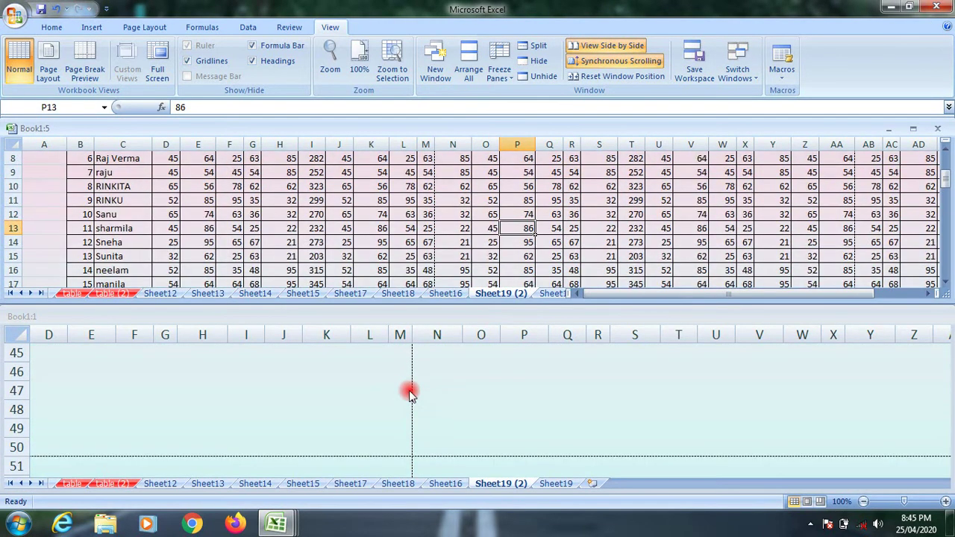
{"action": "scroll", "coordinate": [409, 390], "scroll_direction": "down", "scroll_amount": 10}
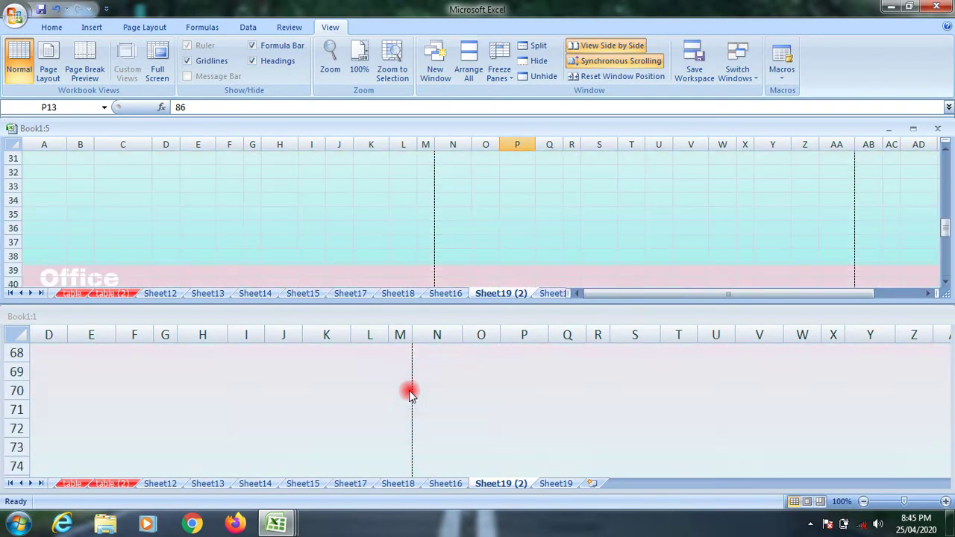
{"action": "scroll", "coordinate": [410, 390], "scroll_direction": "up", "scroll_amount": 10}
{"action": "scroll", "coordinate": [414, 390], "scroll_direction": "down", "scroll_amount": 2}
{"action": "scroll", "coordinate": [415, 390], "scroll_direction": "up", "scroll_amount": 2}
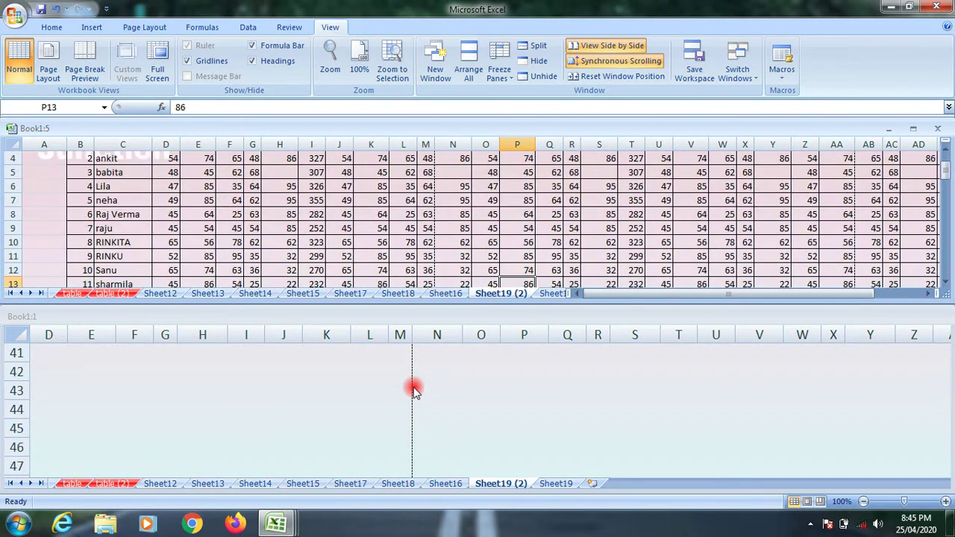
{"action": "scroll", "coordinate": [415, 390], "scroll_direction": "down", "scroll_amount": 17}
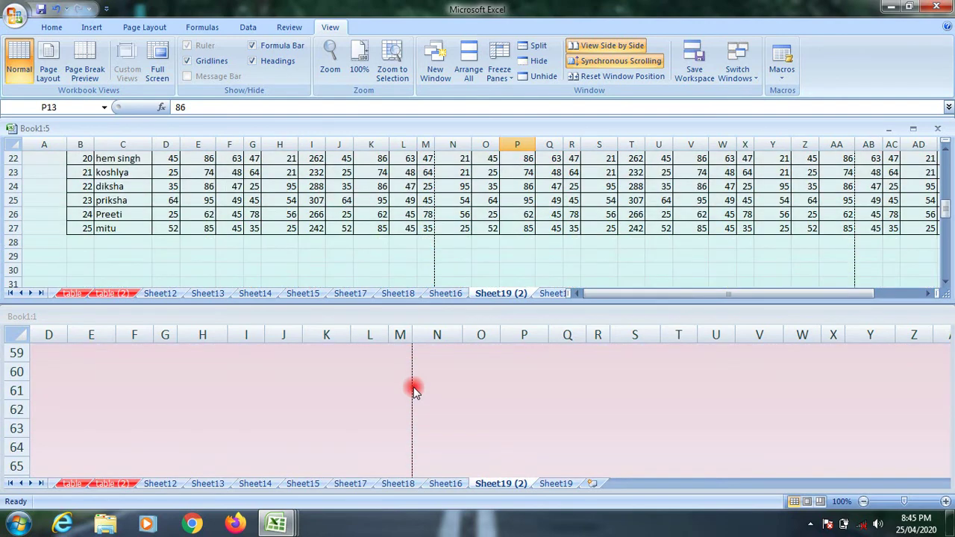
{"action": "scroll", "coordinate": [416, 390], "scroll_direction": "up", "scroll_amount": 4}
{"action": "scroll", "coordinate": [416, 390], "scroll_direction": "up", "scroll_amount": 16}
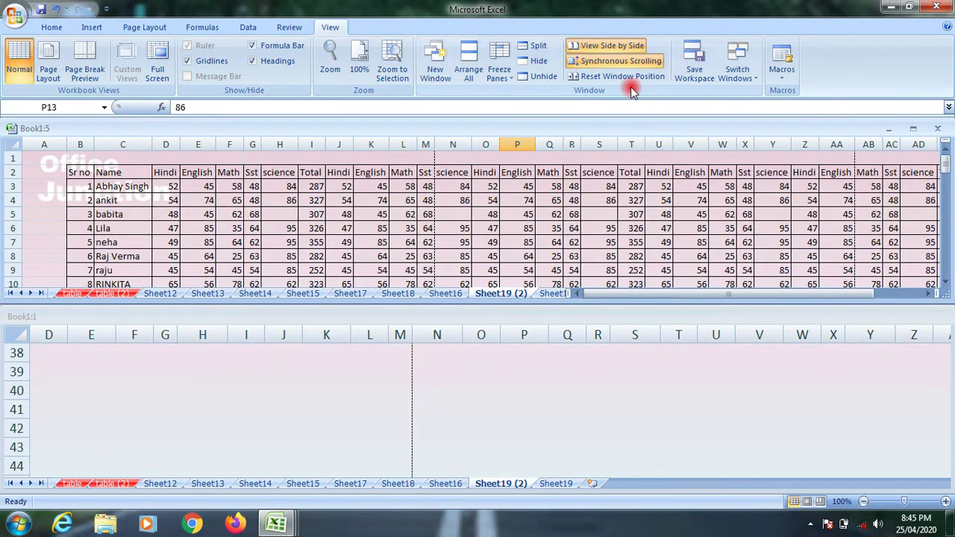
Save the window layout as a workspace named resume in Documents, including the changes made to Book1.xlsx.
{"action": "left_click", "coordinate": [695, 67]}
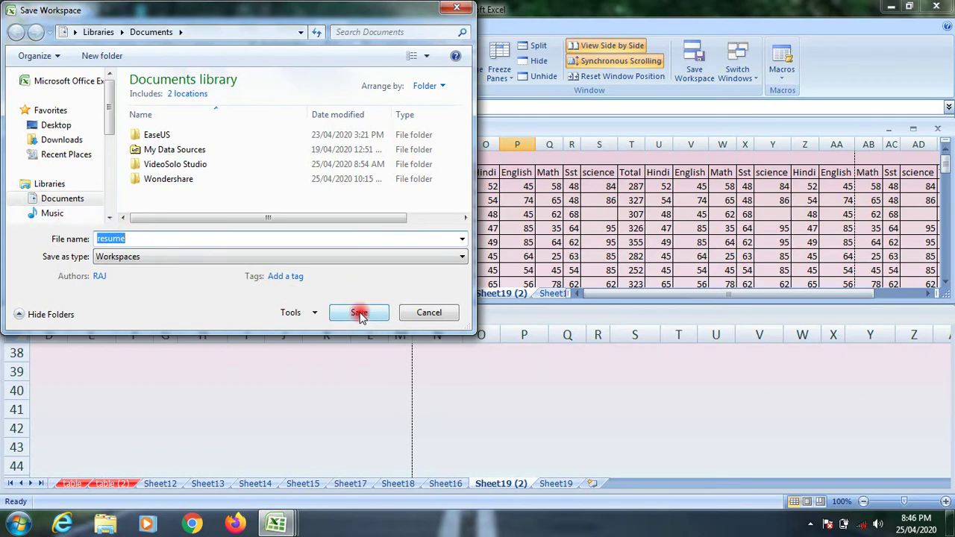
{"action": "left_click", "coordinate": [360, 313]}
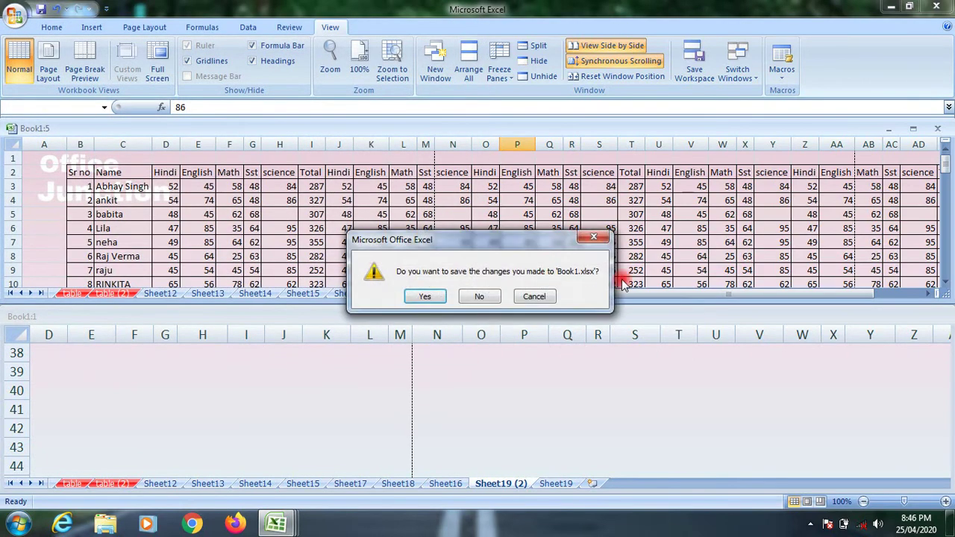
{"action": "left_click", "coordinate": [425, 296]}
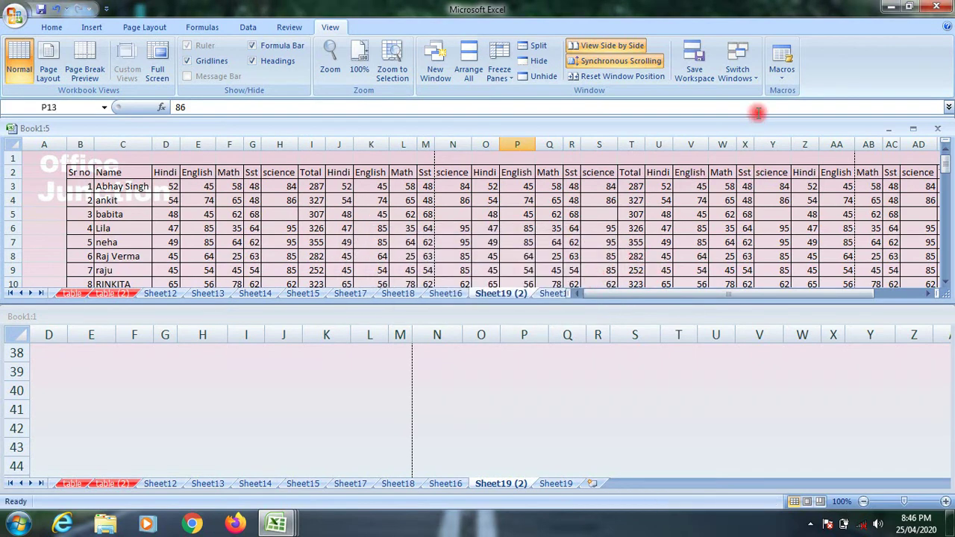
Switch the active window to Book1:1, Book1:2 and Book1:3 in turn.
{"action": "left_click", "coordinate": [737, 68]}
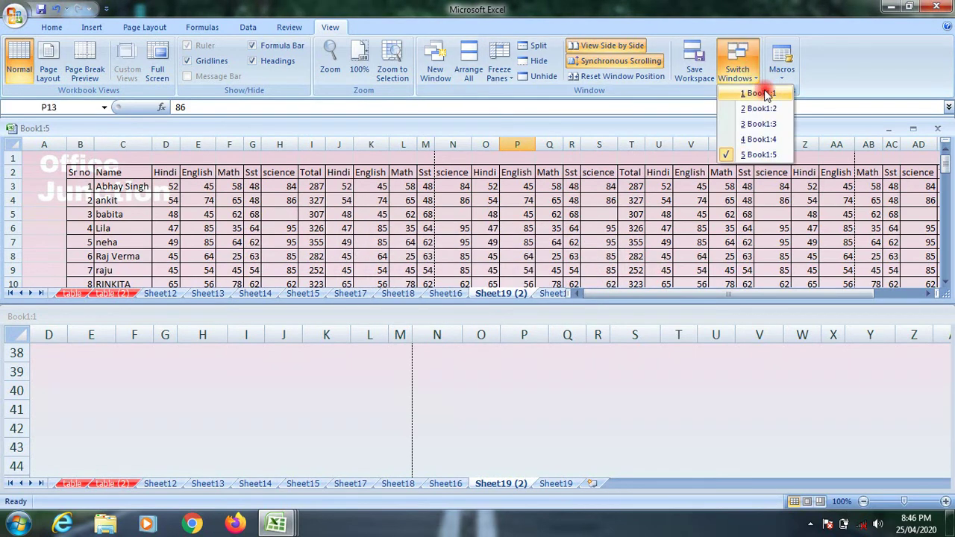
{"action": "left_click", "coordinate": [761, 93]}
{"action": "left_click", "coordinate": [737, 67]}
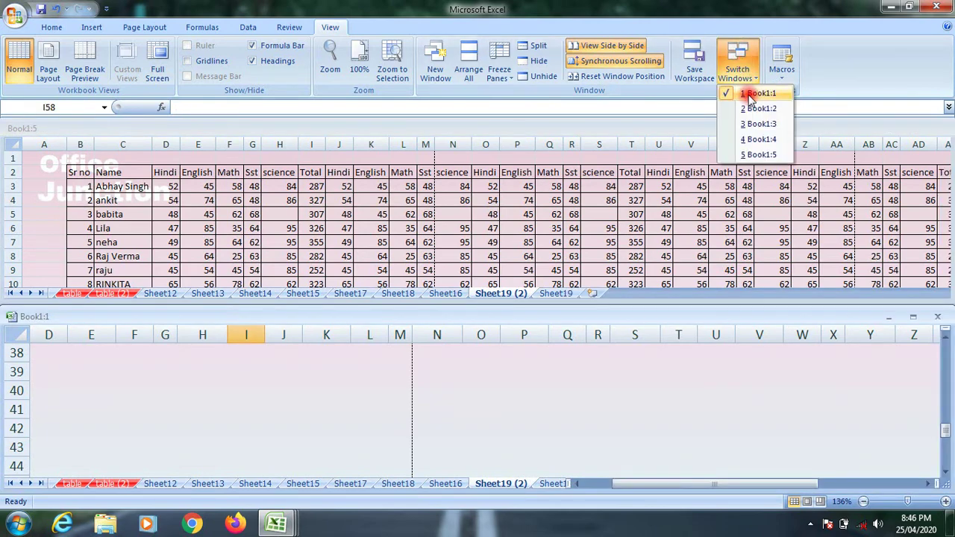
{"action": "left_click", "coordinate": [758, 109]}
{"action": "left_click", "coordinate": [737, 67]}
{"action": "left_click", "coordinate": [759, 123]}
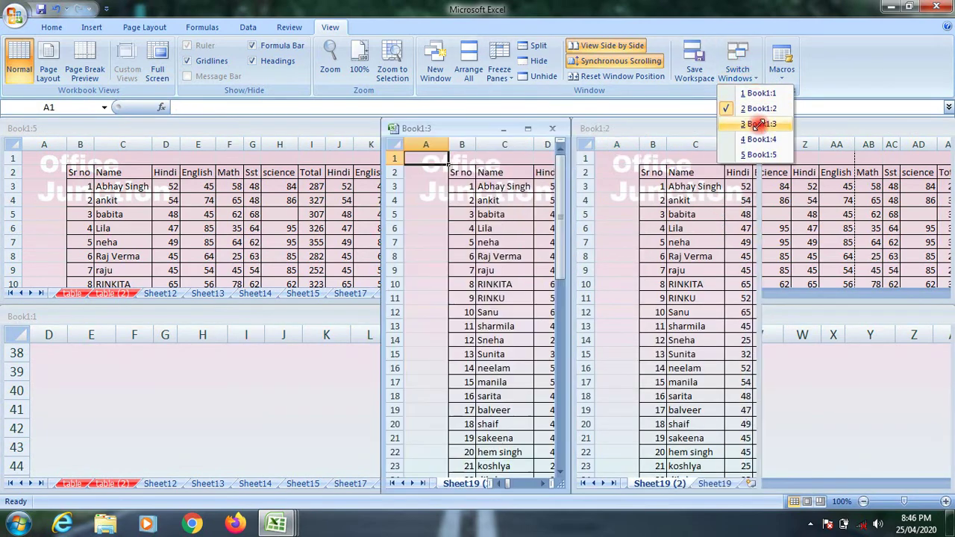
Switch to the Book1:4 window and back to Book1:5, and review the list of open windows.
{"action": "left_click", "coordinate": [737, 68]}
{"action": "left_click", "coordinate": [759, 139]}
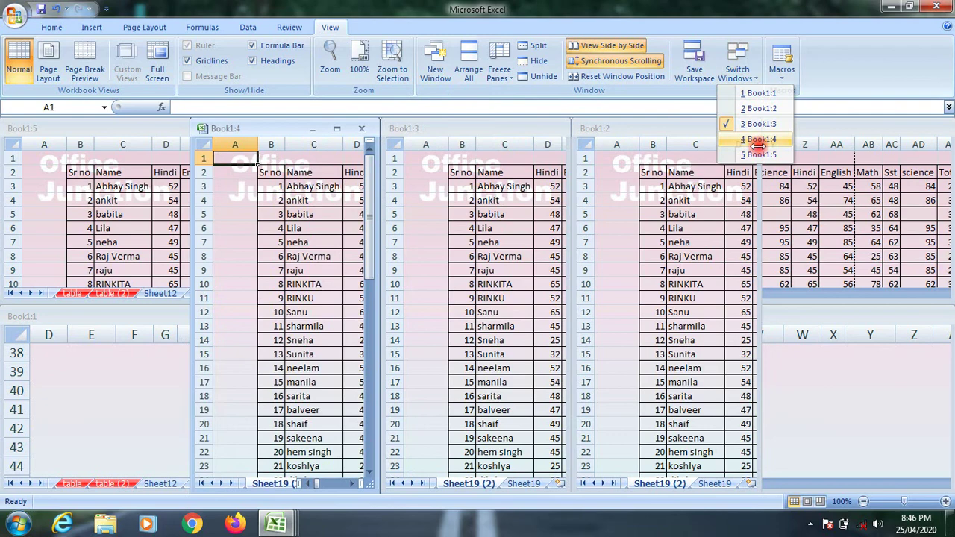
{"action": "left_click", "coordinate": [737, 68]}
{"action": "left_click", "coordinate": [761, 154]}
{"action": "left_click", "coordinate": [737, 68]}
{"action": "left_click", "coordinate": [743, 74]}
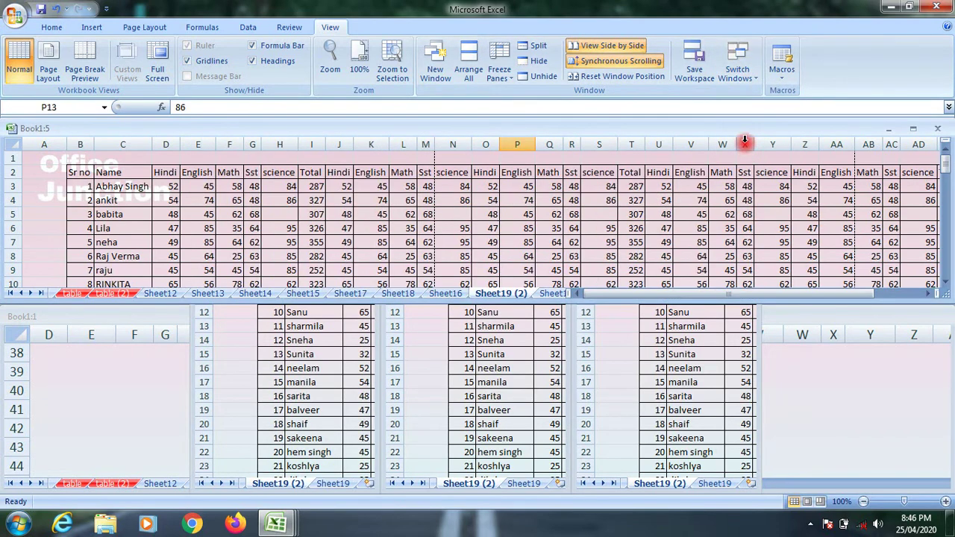
{"action": "left_click", "coordinate": [739, 71]}
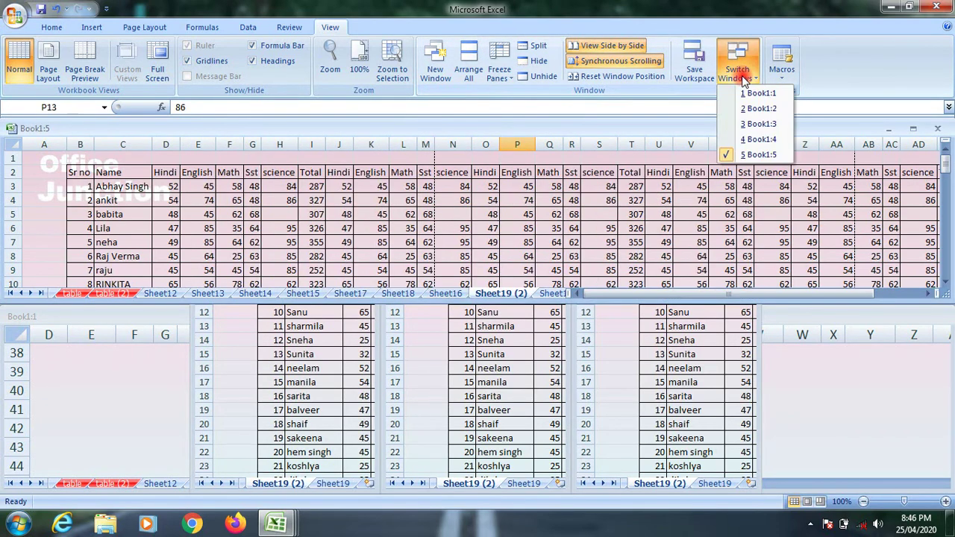
Review the available macro options without choosing one, and bring up the commands for inserting objects.
{"action": "left_click", "coordinate": [783, 73]}
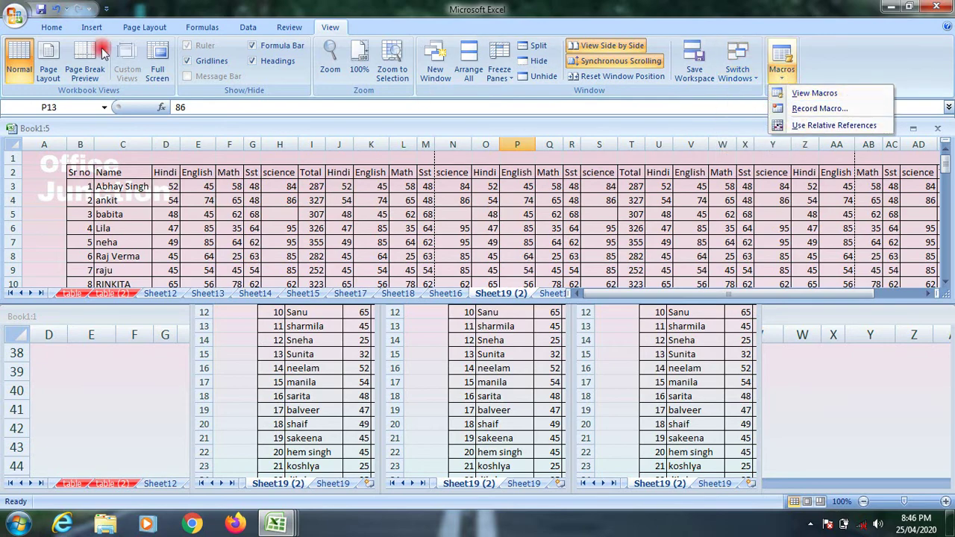
{"action": "left_click", "coordinate": [91, 27]}
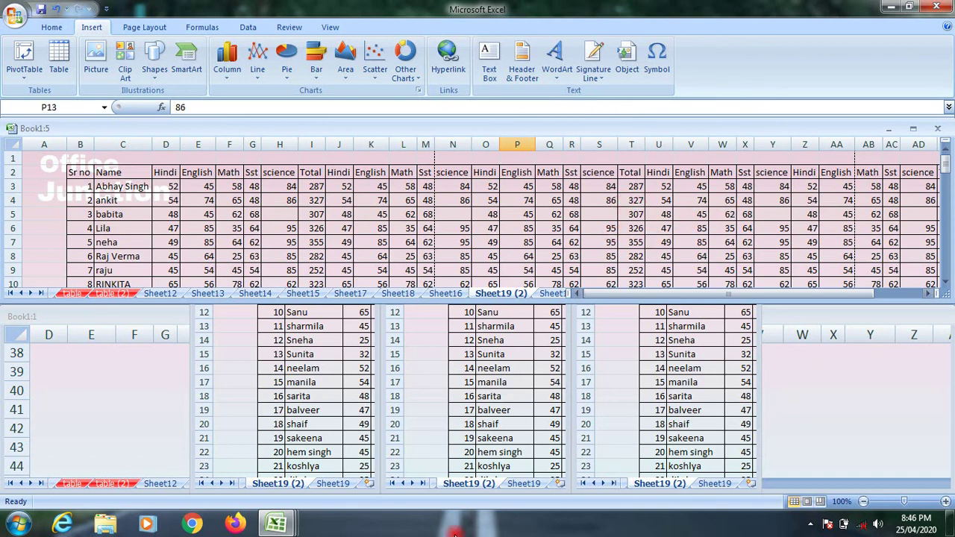
{"action": "left_click", "coordinate": [501, 513]}
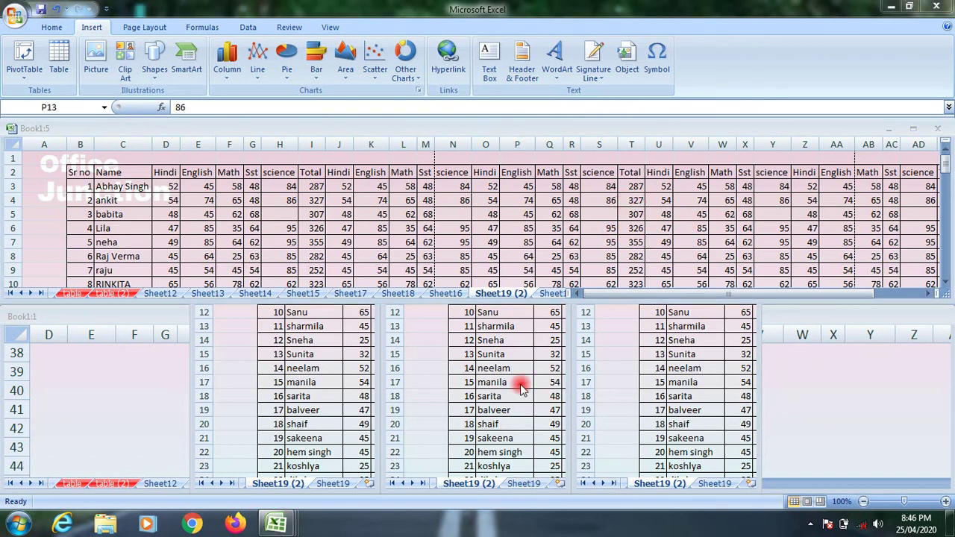